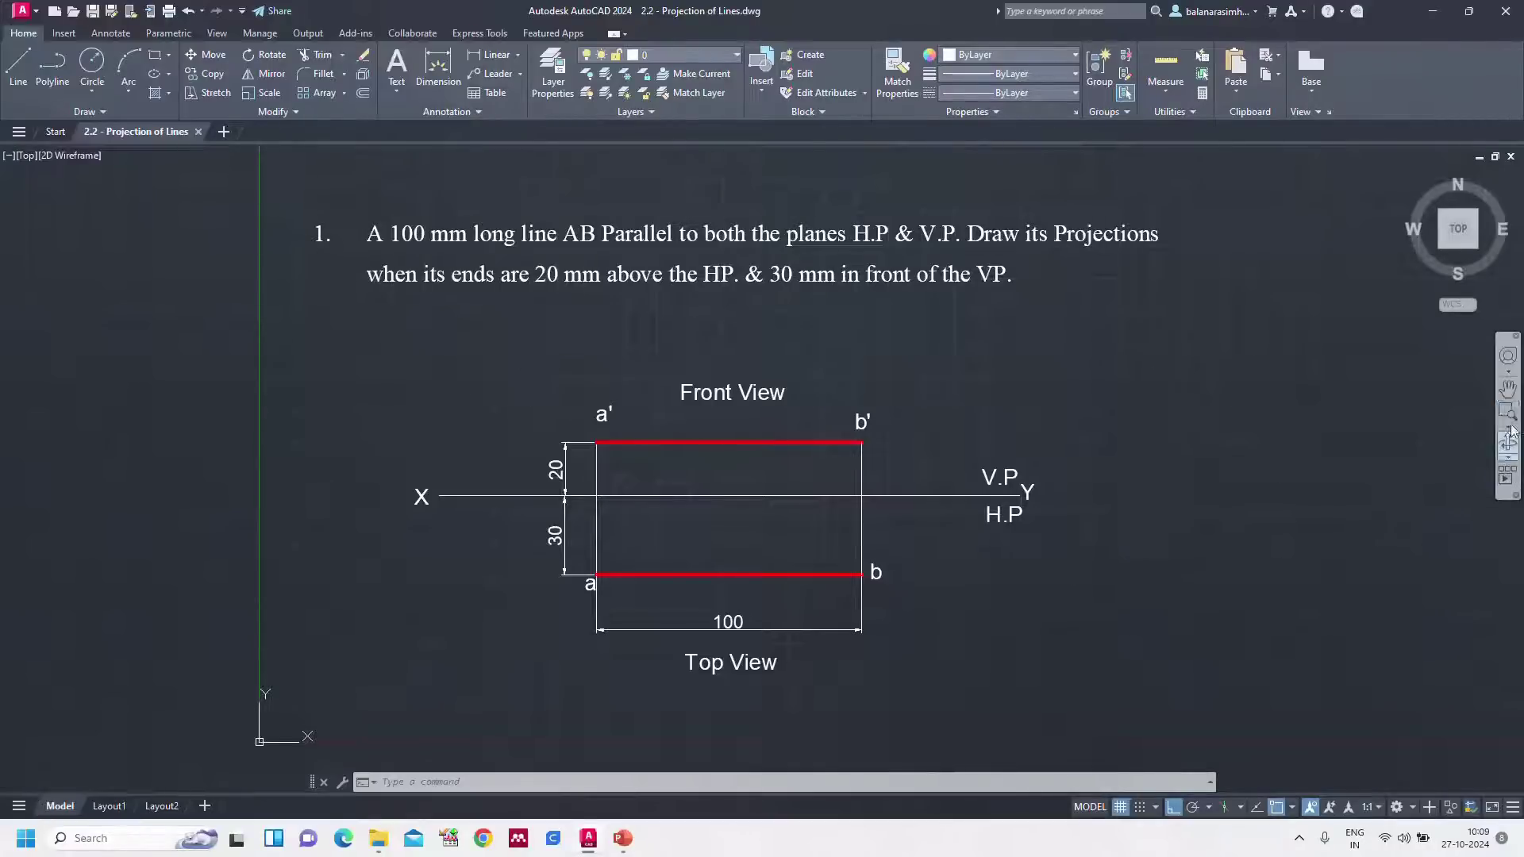
# Pan across the drawing from problems 1 and 2 over to problems 3, 4 and 5.
pyautogui.click(1507, 388)
pyautogui.moveTo(1360, 493); pyautogui.dragTo(352, 528)
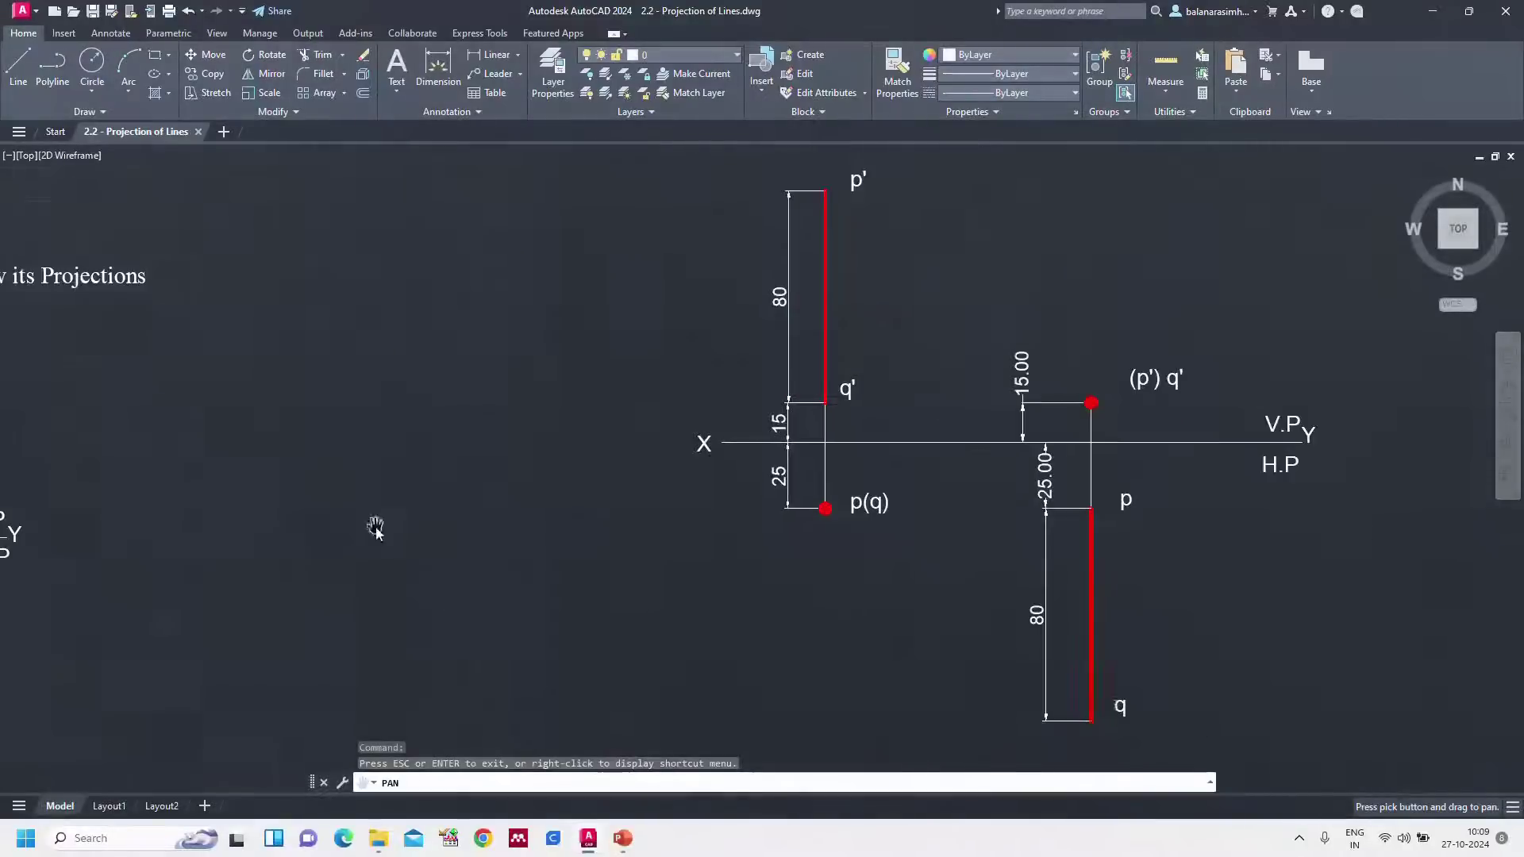
pyautogui.moveTo(1389, 539); pyautogui.dragTo(1209, 582)
pyautogui.scroll(-2, 1174, 531)
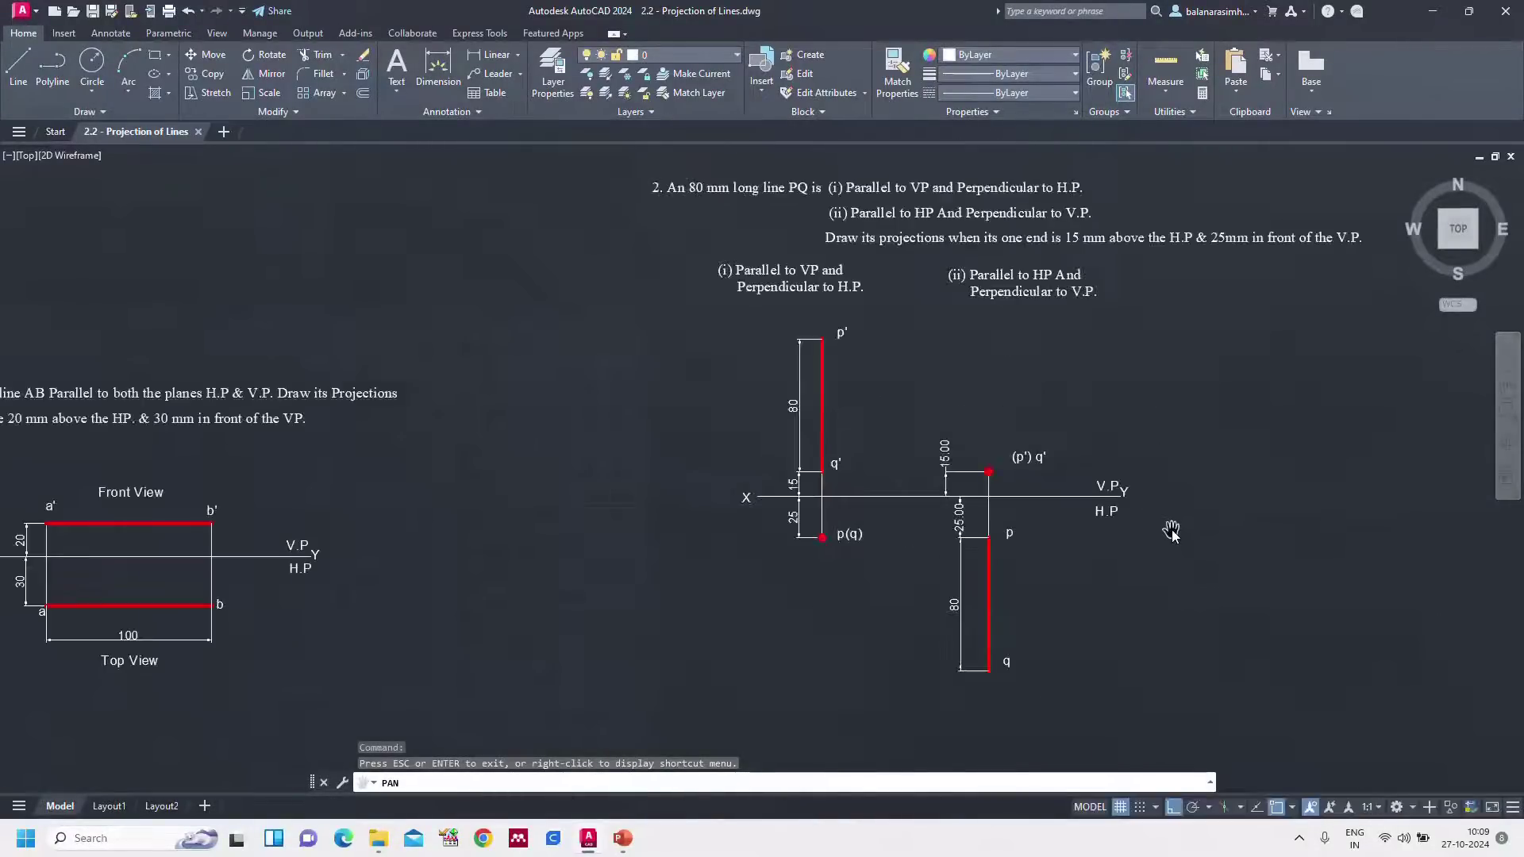
pyautogui.scroll(-2, 1172, 530)
pyautogui.moveTo(1199, 551); pyautogui.dragTo(571, 545)
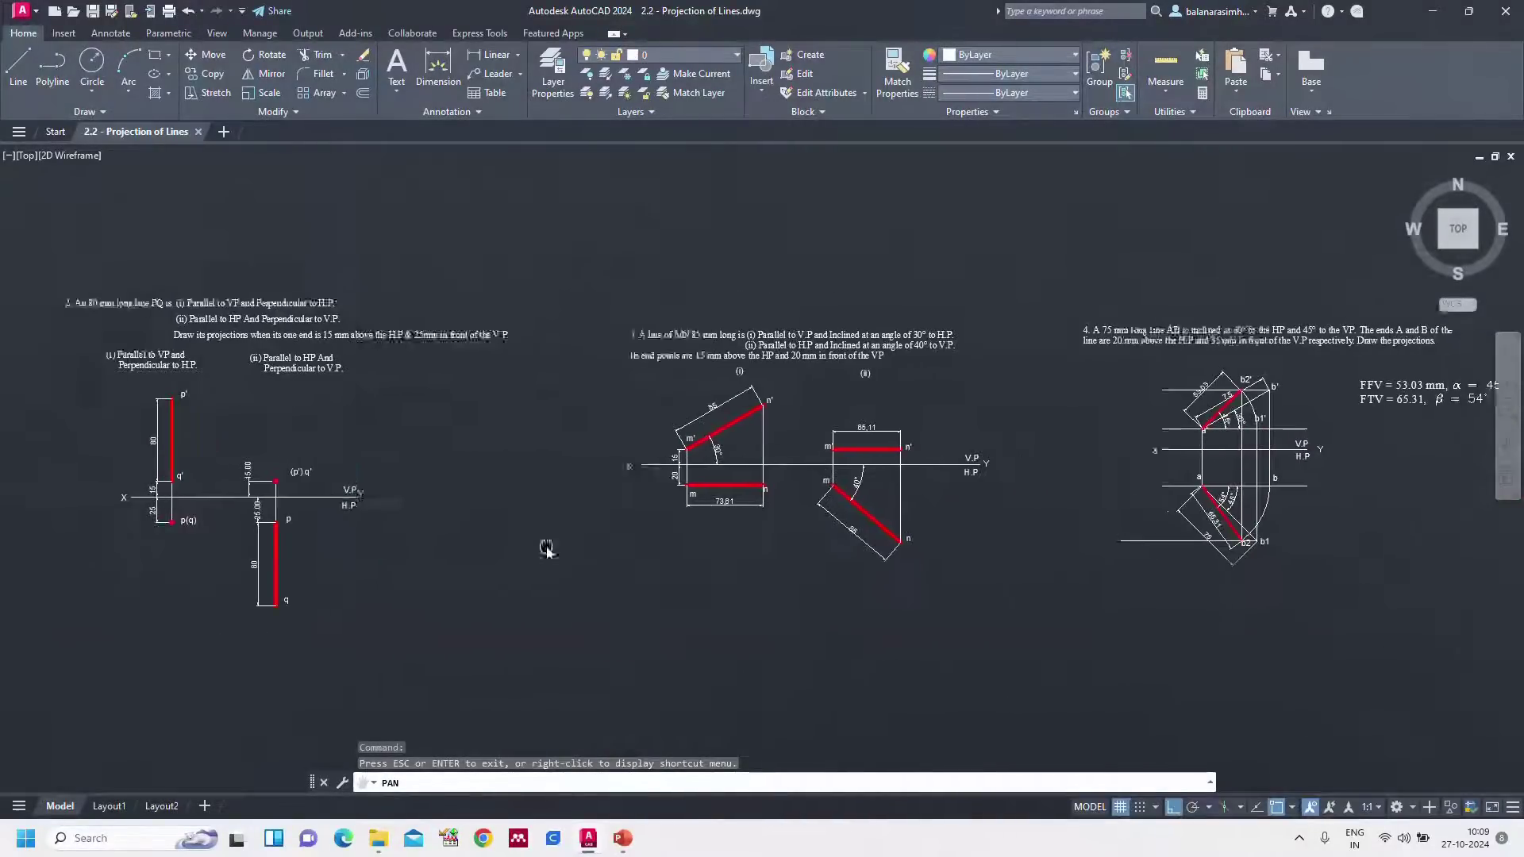
pyautogui.moveTo(1311, 623); pyautogui.dragTo(866, 640)
pyautogui.moveTo(1476, 653); pyautogui.dragTo(984, 636)
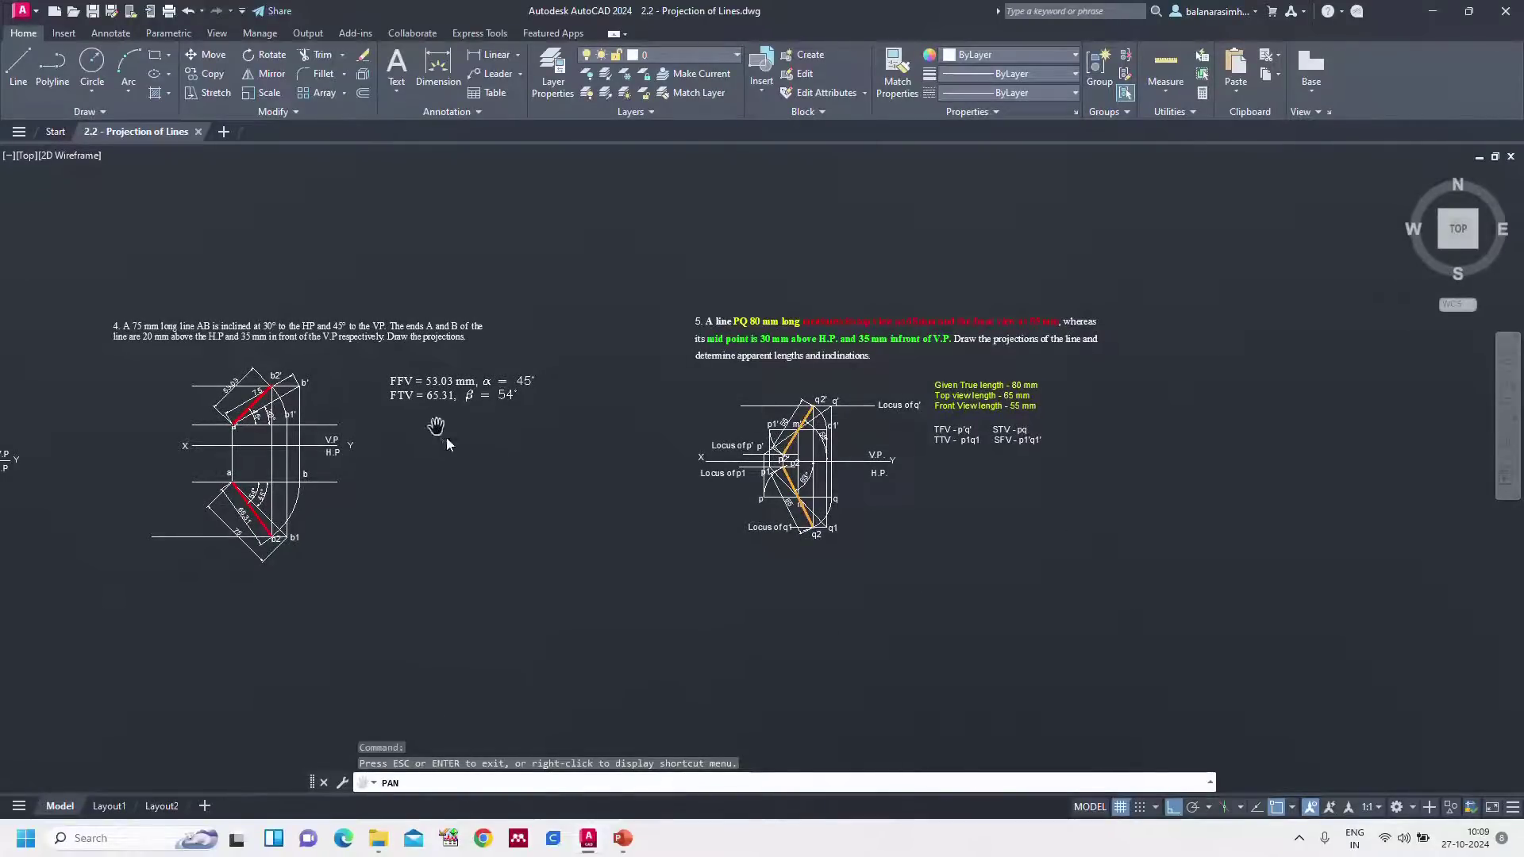
# Pan back through problems 3 and 4 until problems 1 and 2 are in view.
pyautogui.moveTo(511, 561); pyautogui.dragTo(1056, 546)
pyautogui.moveTo(598, 602); pyautogui.dragTo(986, 612)
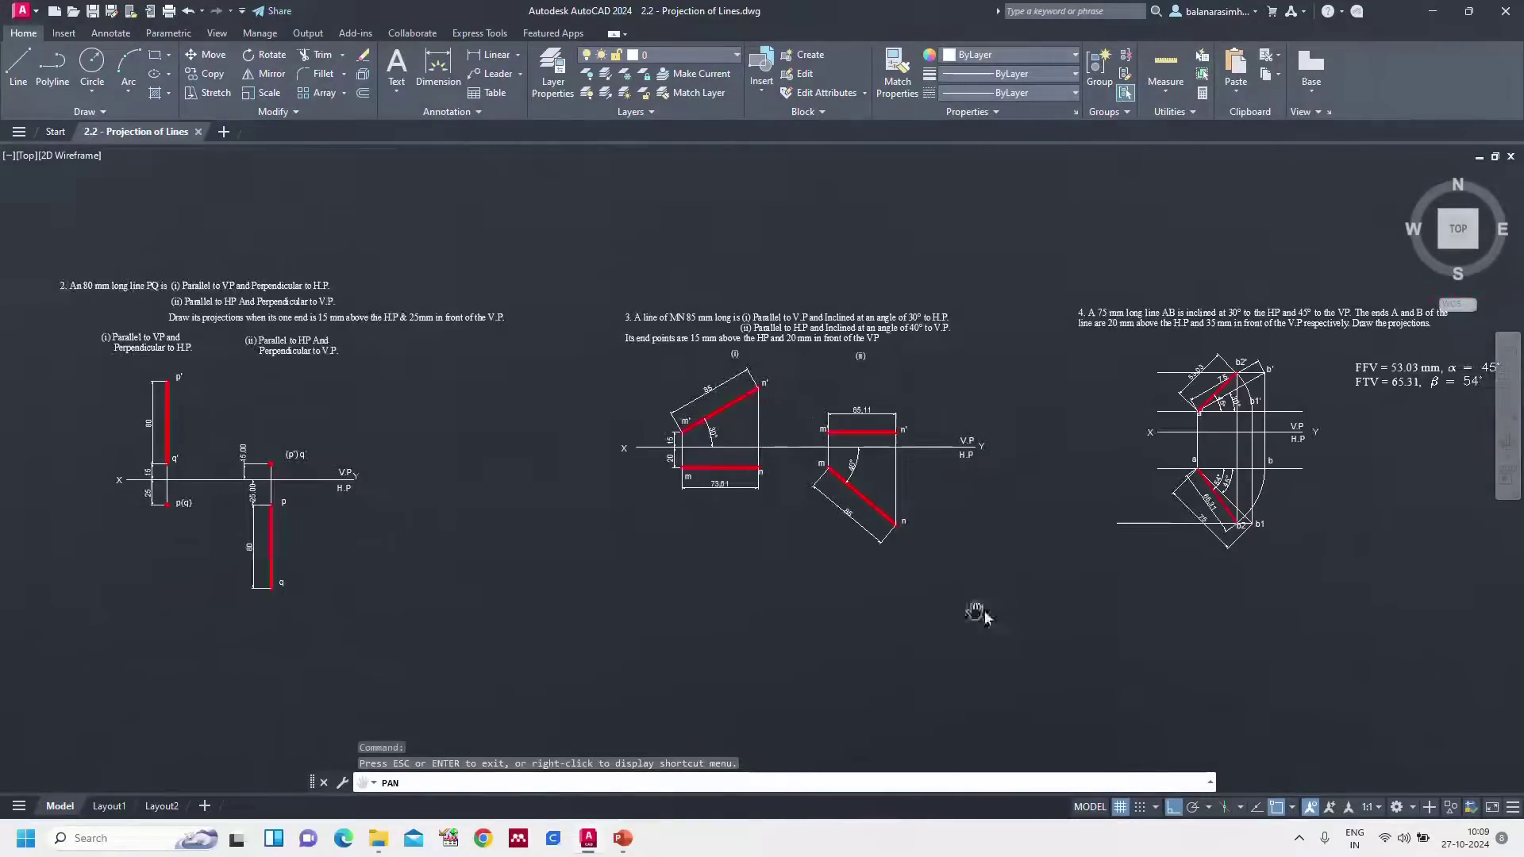
pyautogui.moveTo(422, 632); pyautogui.dragTo(843, 624)
pyautogui.moveTo(452, 639); pyautogui.dragTo(750, 629)
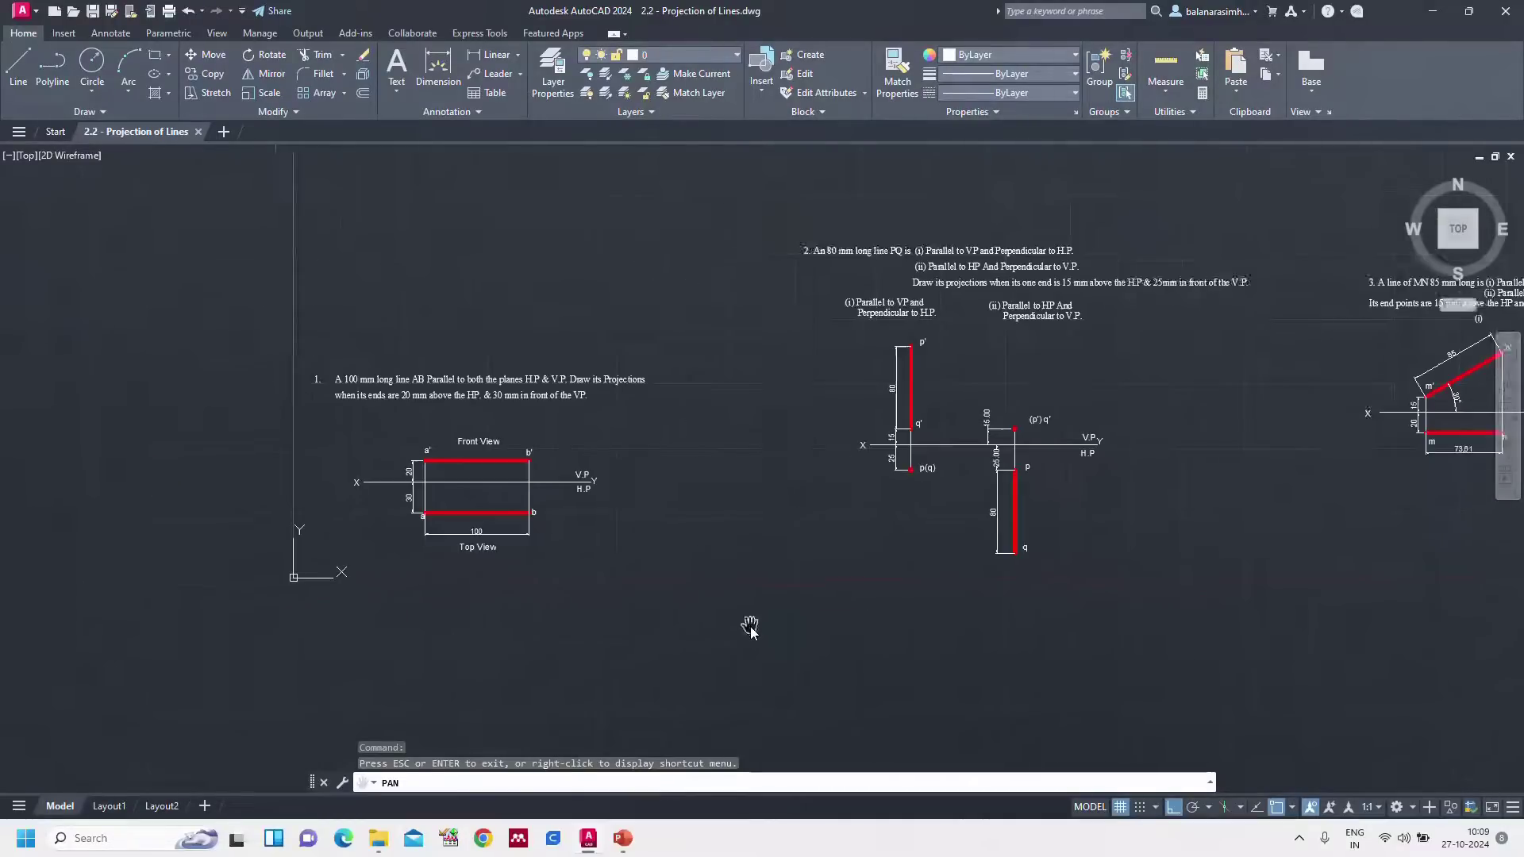
pyautogui.press('Escape')
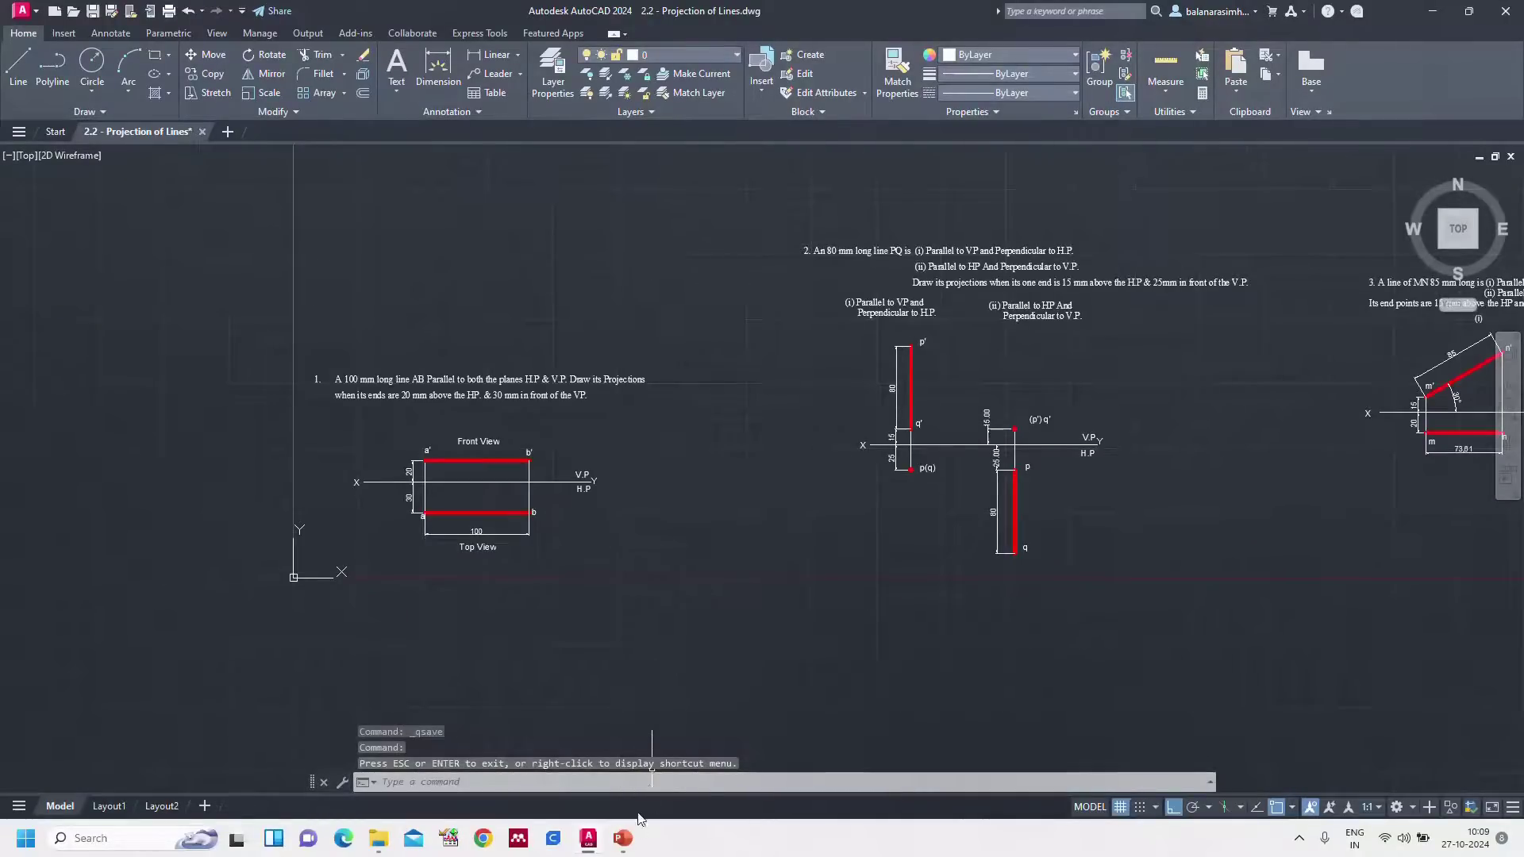
# In the Title Block presentation, view the slide 3 template, then the slide 4 worked example.
pyautogui.click(627, 839)
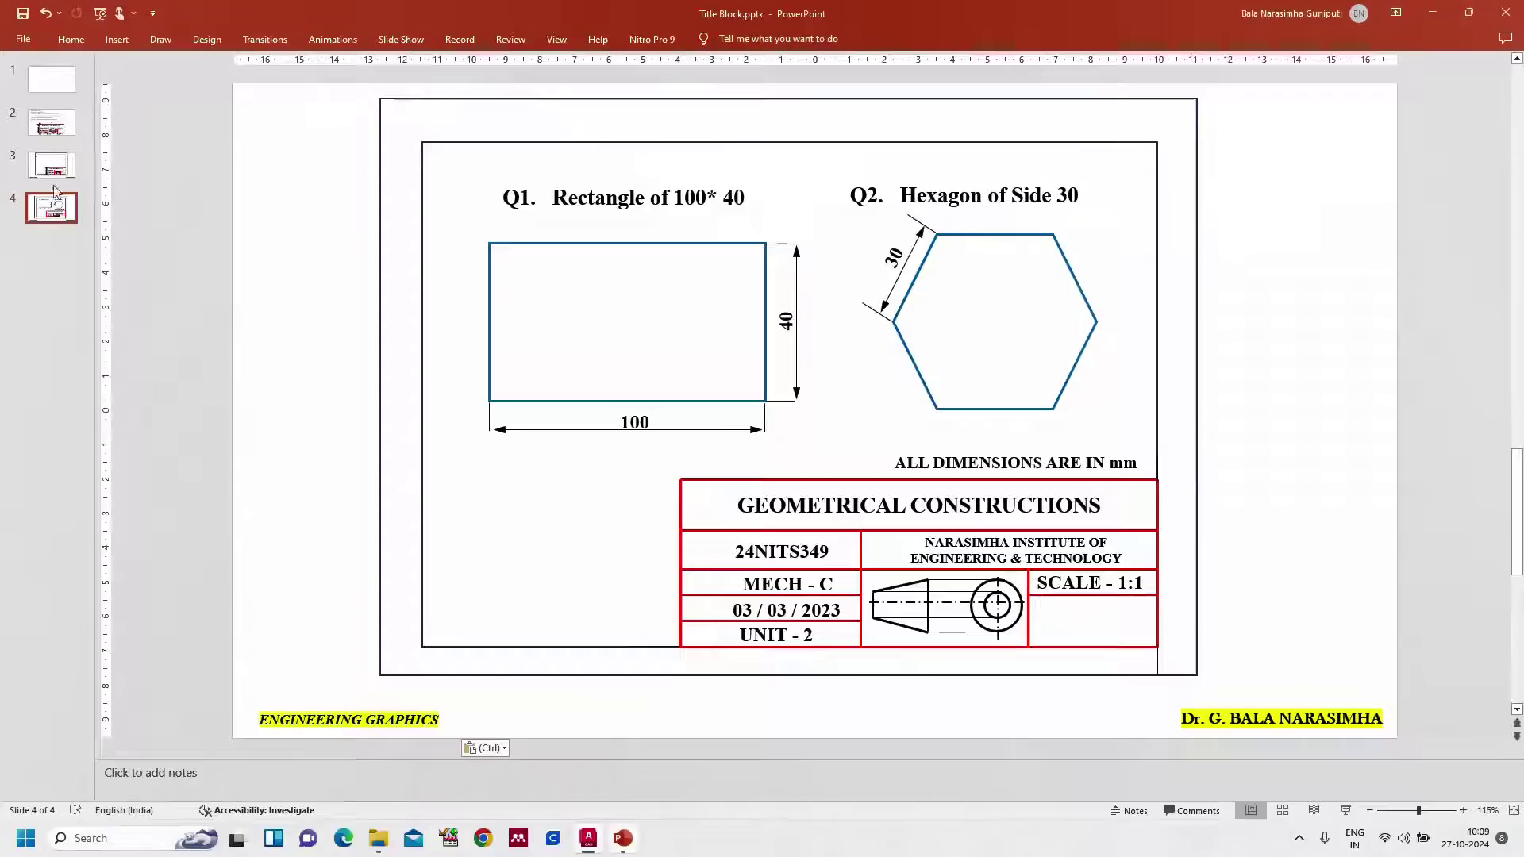
pyautogui.click(63, 166)
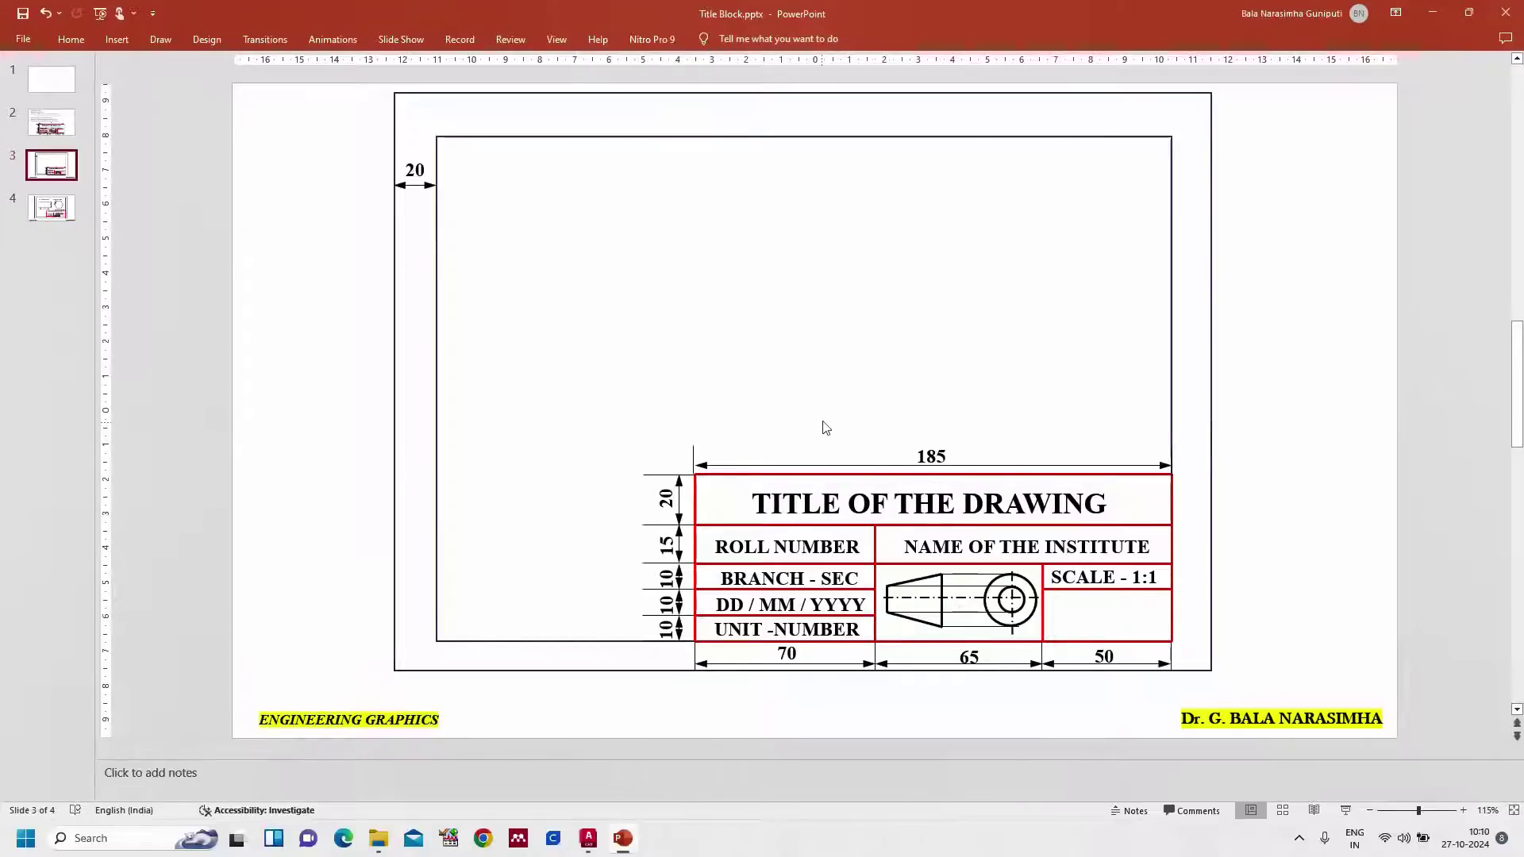
pyautogui.click(51, 212)
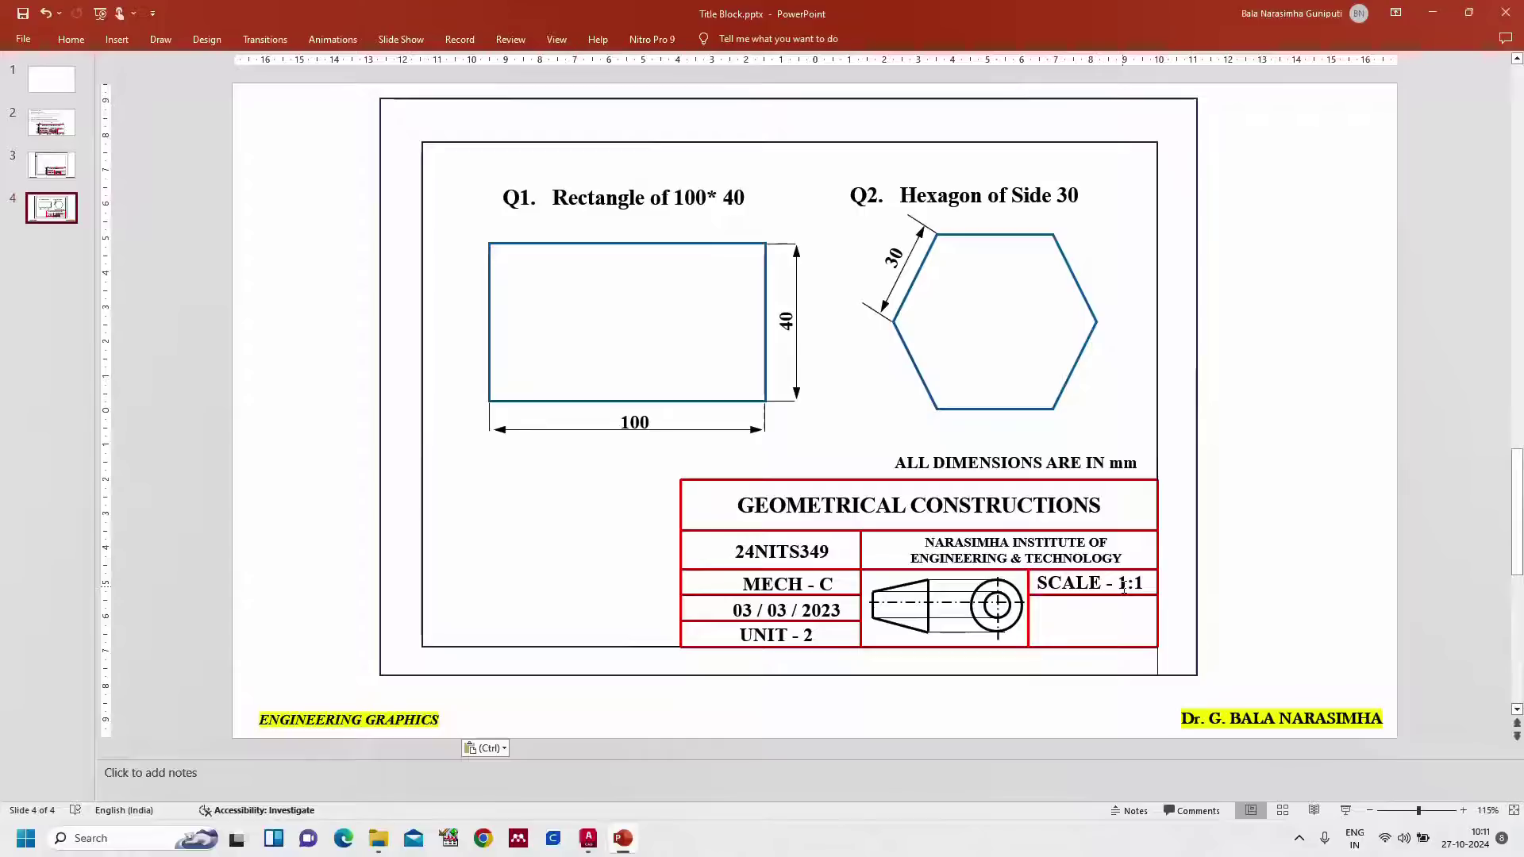
# Switch back to the AutoCAD Projection of Lines drawing.
pyautogui.click(587, 839)
# Zoom All to fit every problem, then pan the row of drawings slightly right.
pyautogui.write('z')
pyautogui.press('Return')
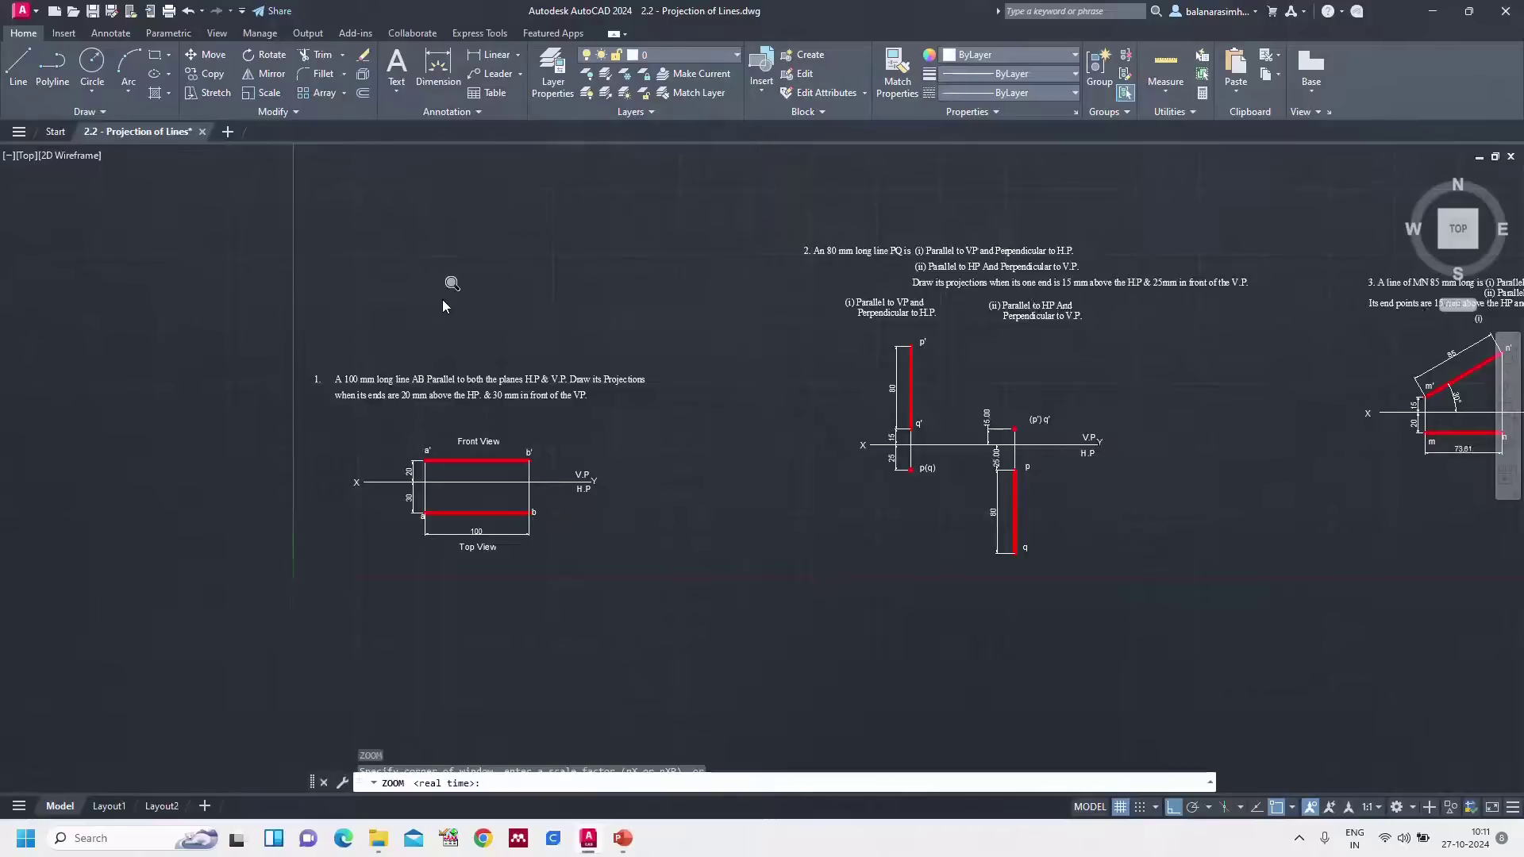
pyautogui.scroll(-2, 441, 299)
pyautogui.write('a')
pyautogui.press('Return')
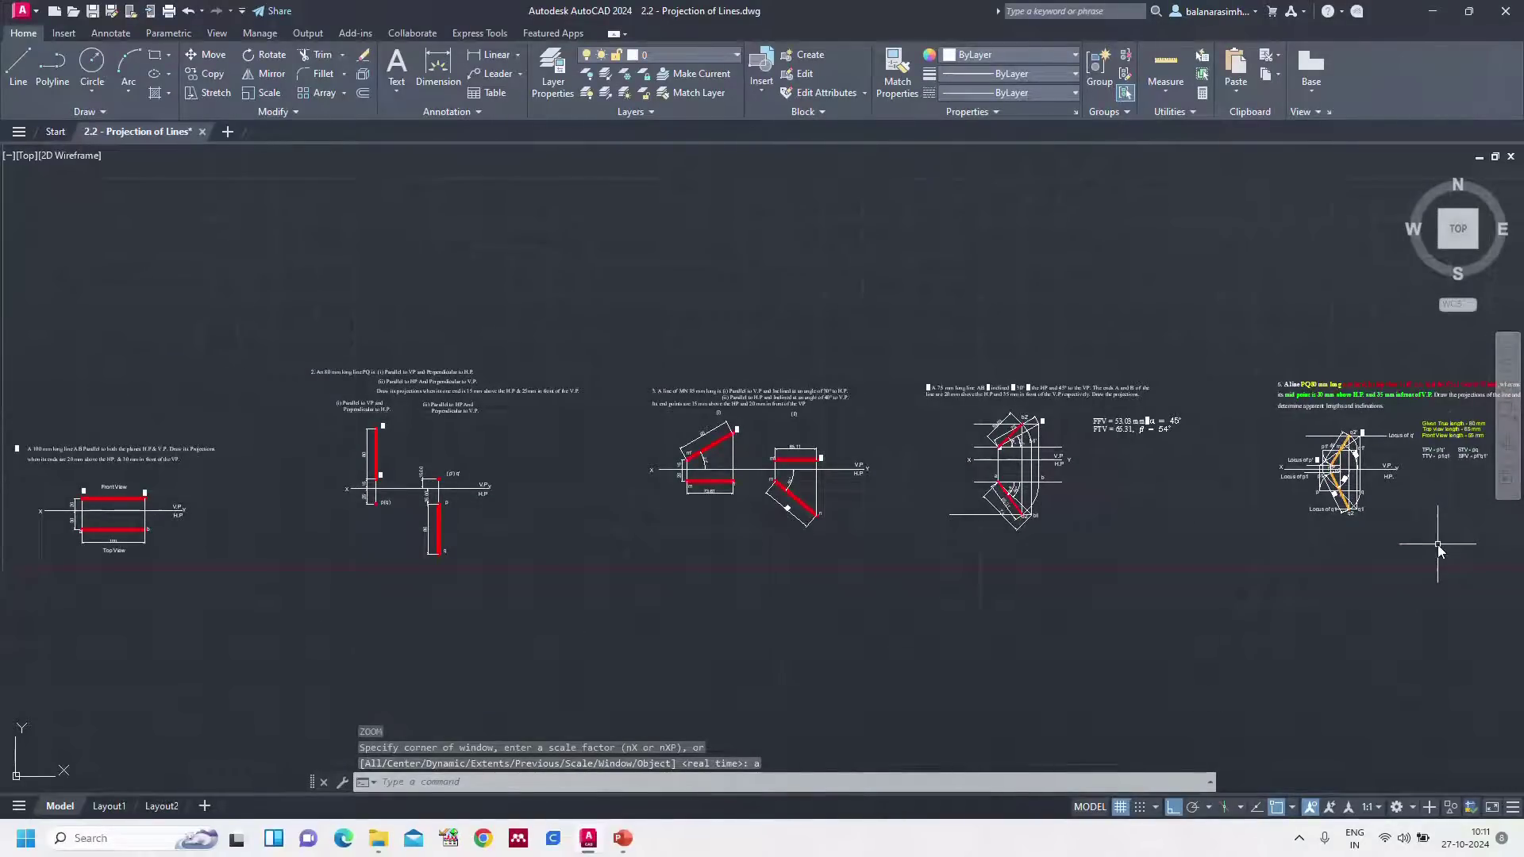
pyautogui.click(1507, 388)
pyautogui.moveTo(1396, 603)
pyautogui.mouseDown()
pyautogui.moveTo(912, 606)
pyautogui.moveTo(1327, 586)
pyautogui.mouseUp()
pyautogui.moveTo(818, 591); pyautogui.dragTo(905, 615)
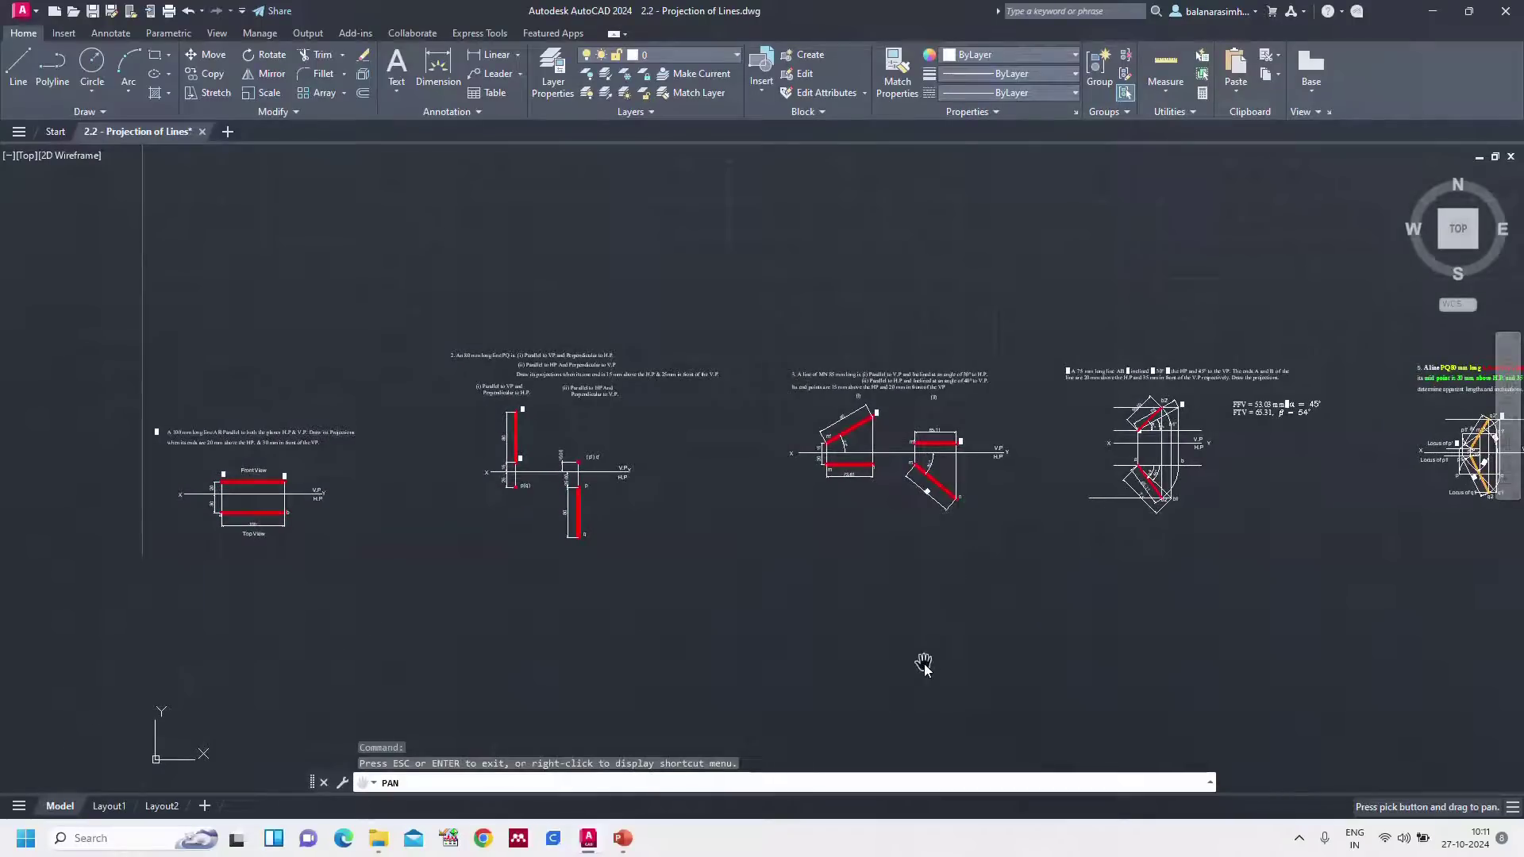
pyautogui.press('Escape')
# Zoom Window around problem 1 so line AB's front and top views fill the screen.
pyautogui.write('z')
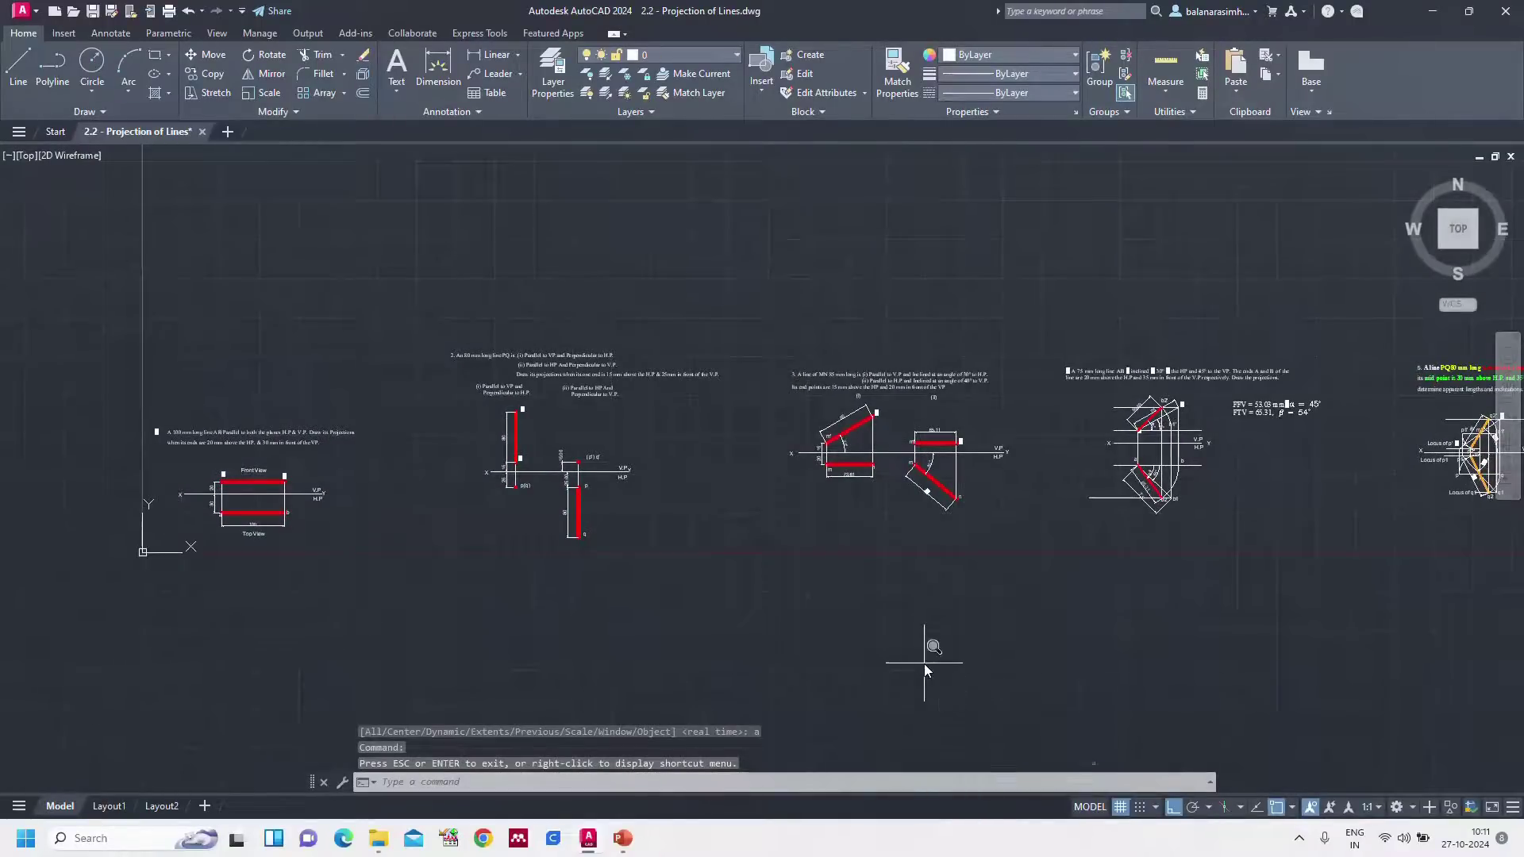
pyautogui.press('Return')
pyautogui.write('w')
pyautogui.press('Return')
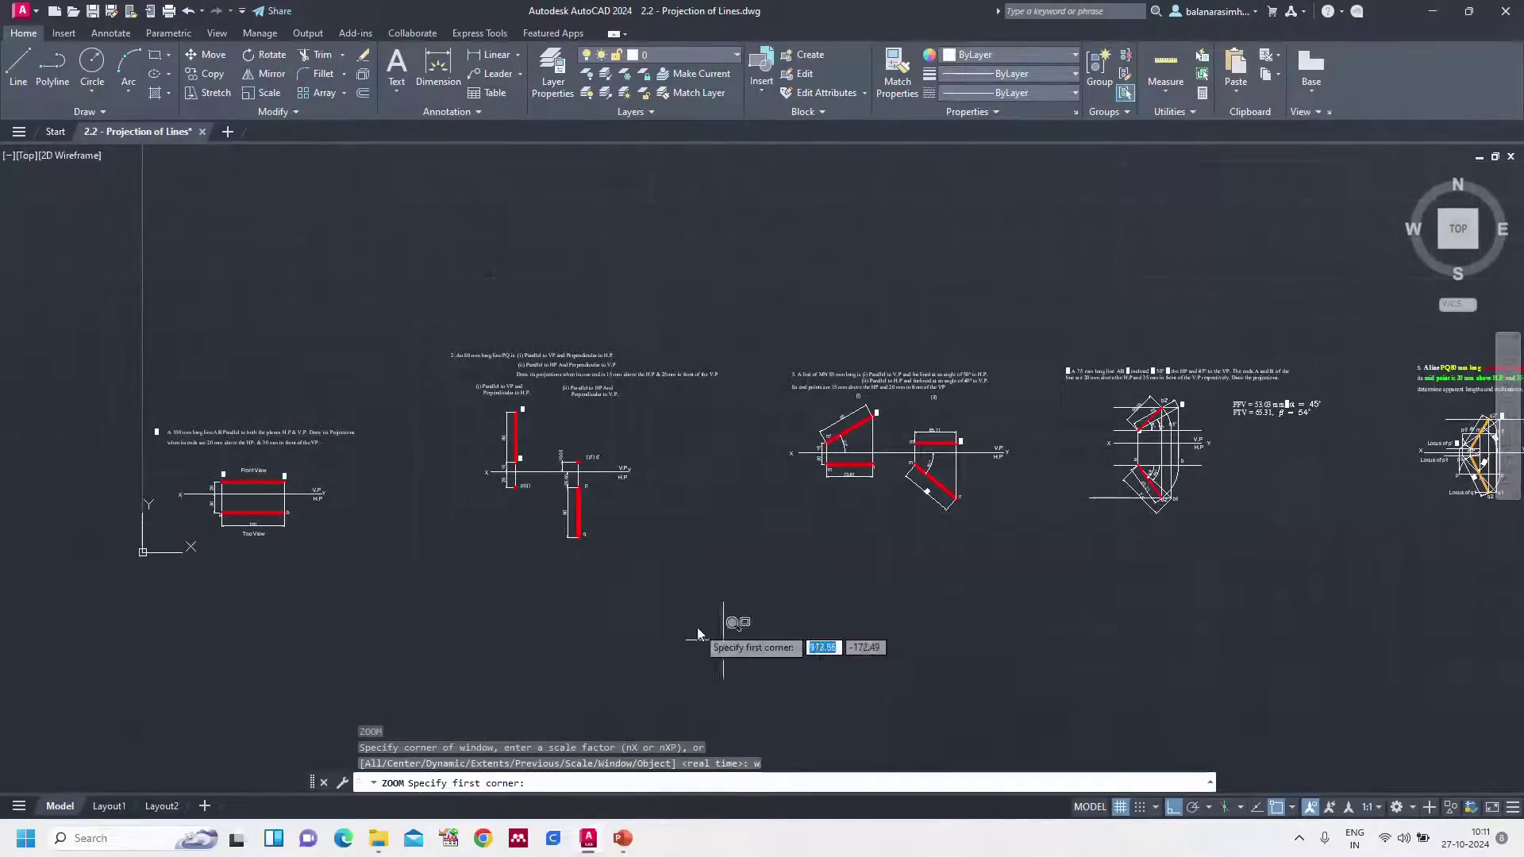
pyautogui.click(138, 417)
pyautogui.click(370, 564)
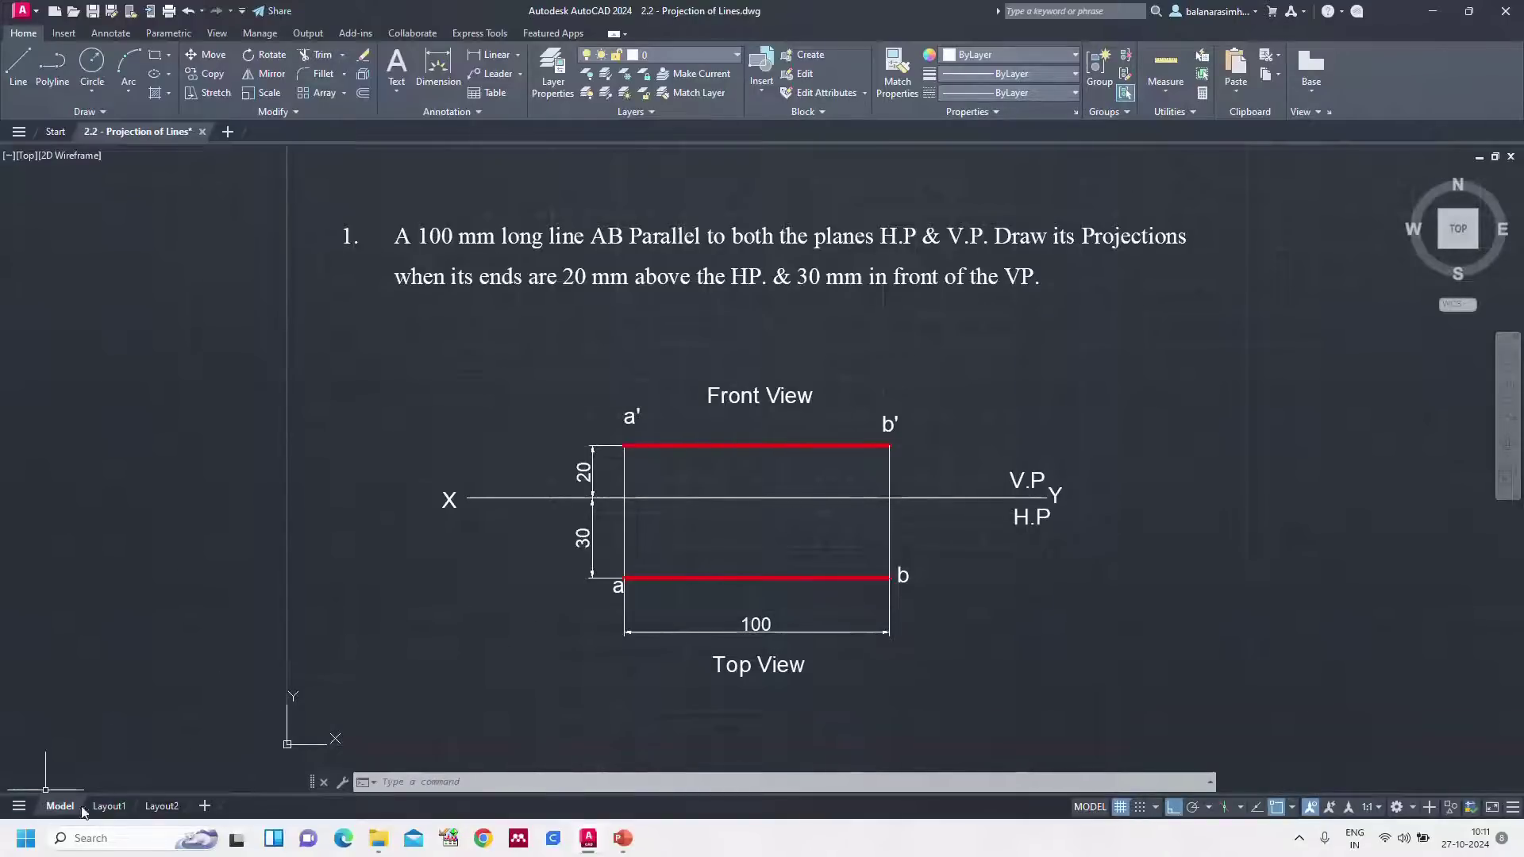
# View the Layout1 and Layout2 sheets, then create a new Layout3 and make it current.
pyautogui.click(108, 806)
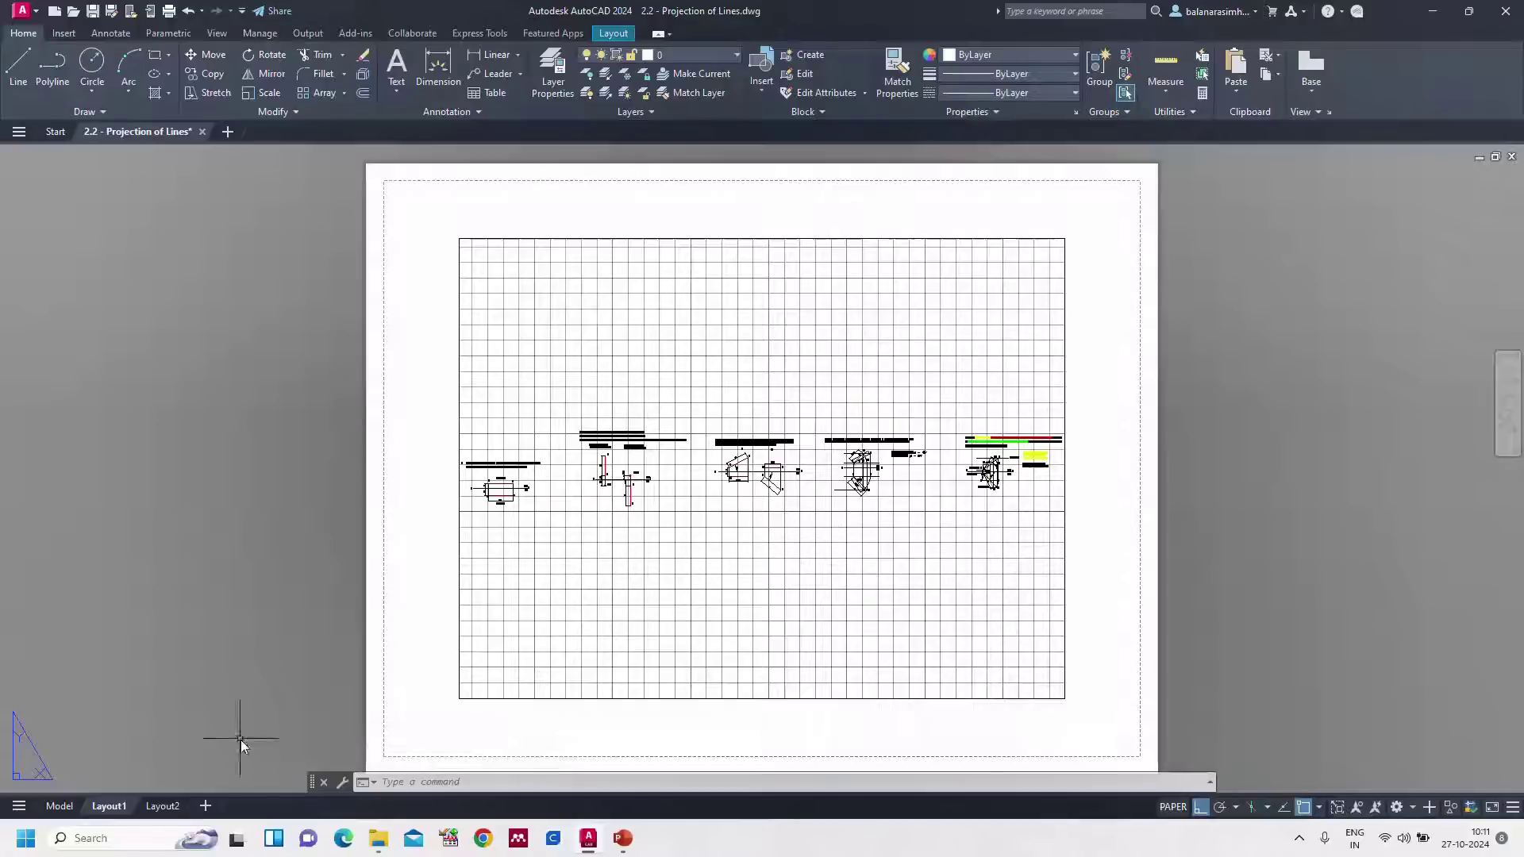
pyautogui.click(162, 806)
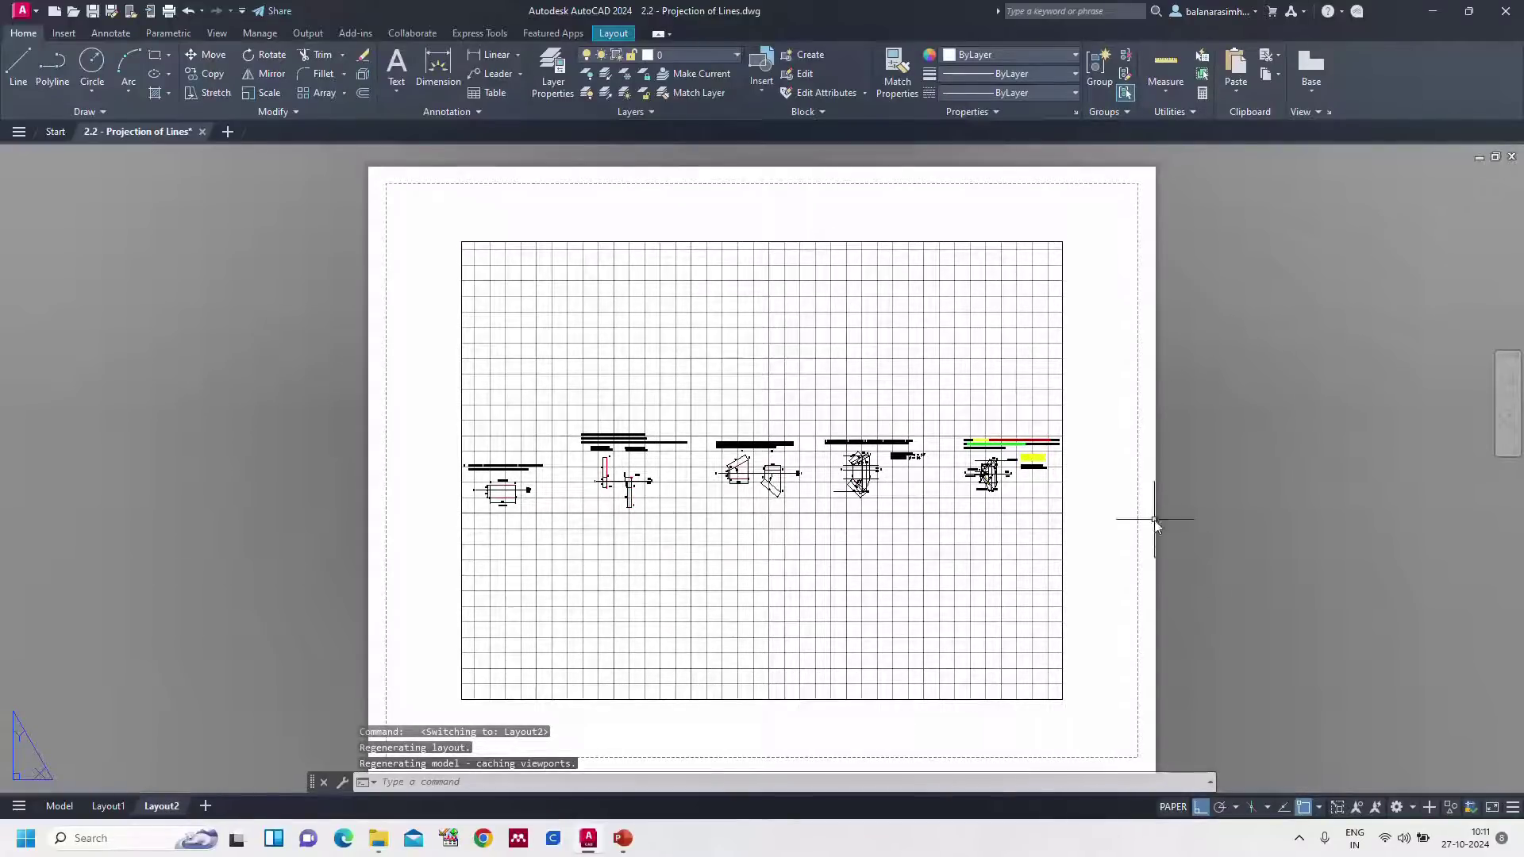
pyautogui.click(205, 807)
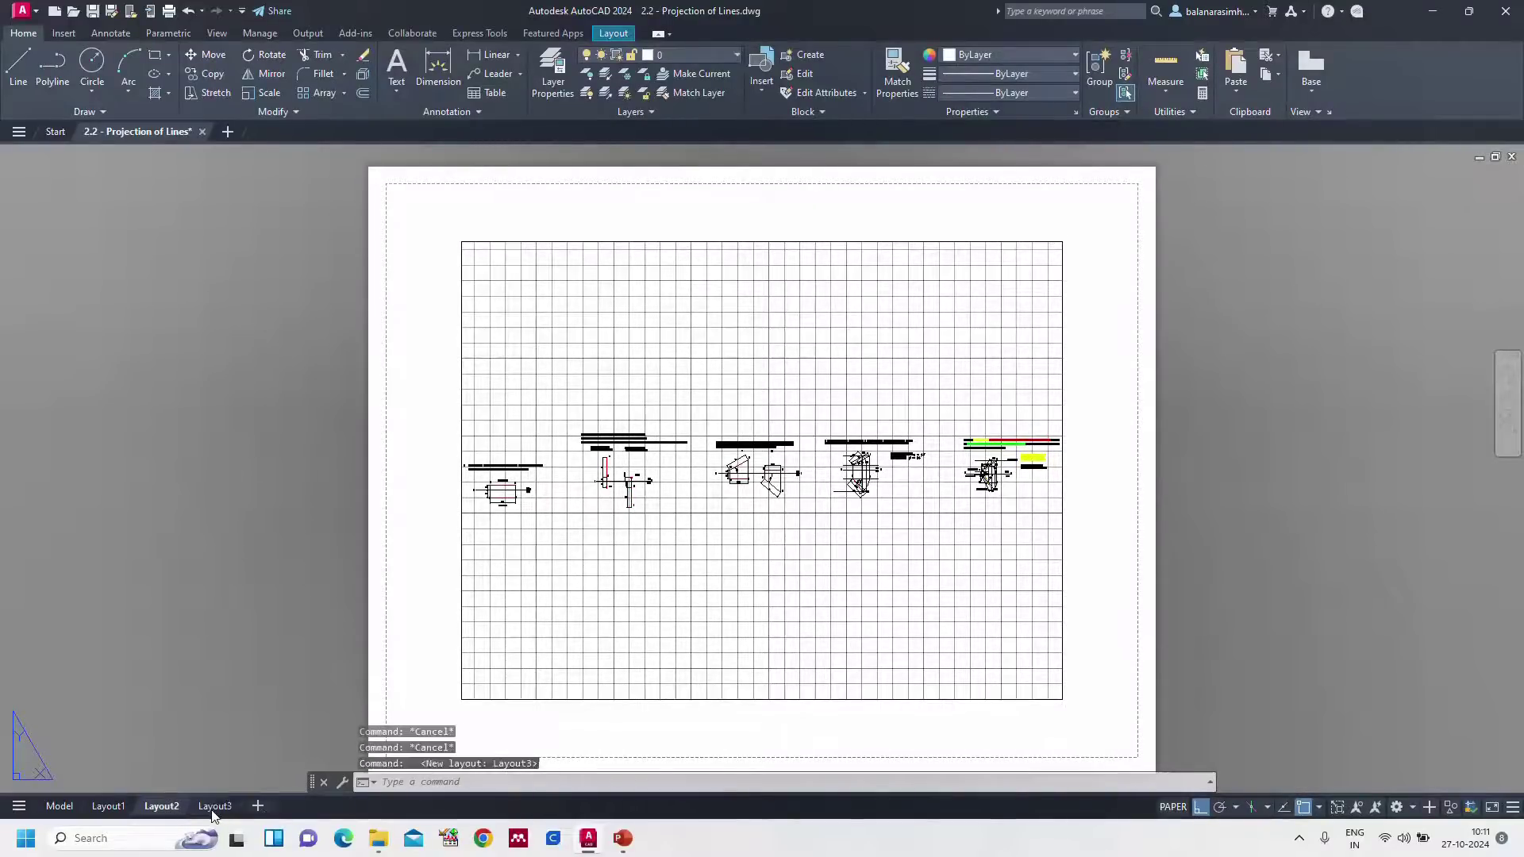
pyautogui.click(214, 806)
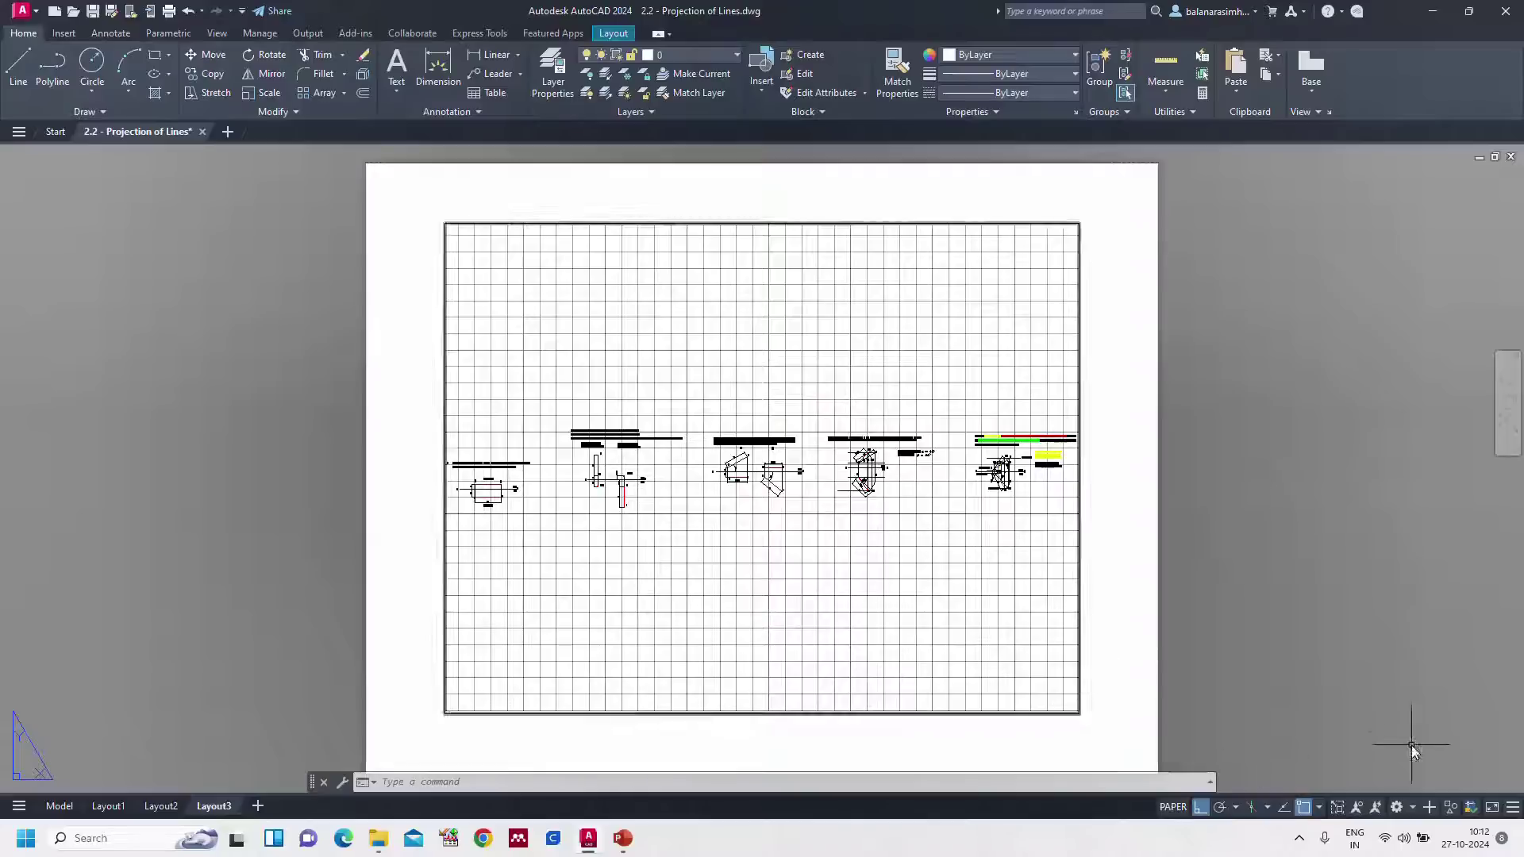
# Open the A4 Landscape template from the Start tab's recent drawings.
pyautogui.click(58, 132)
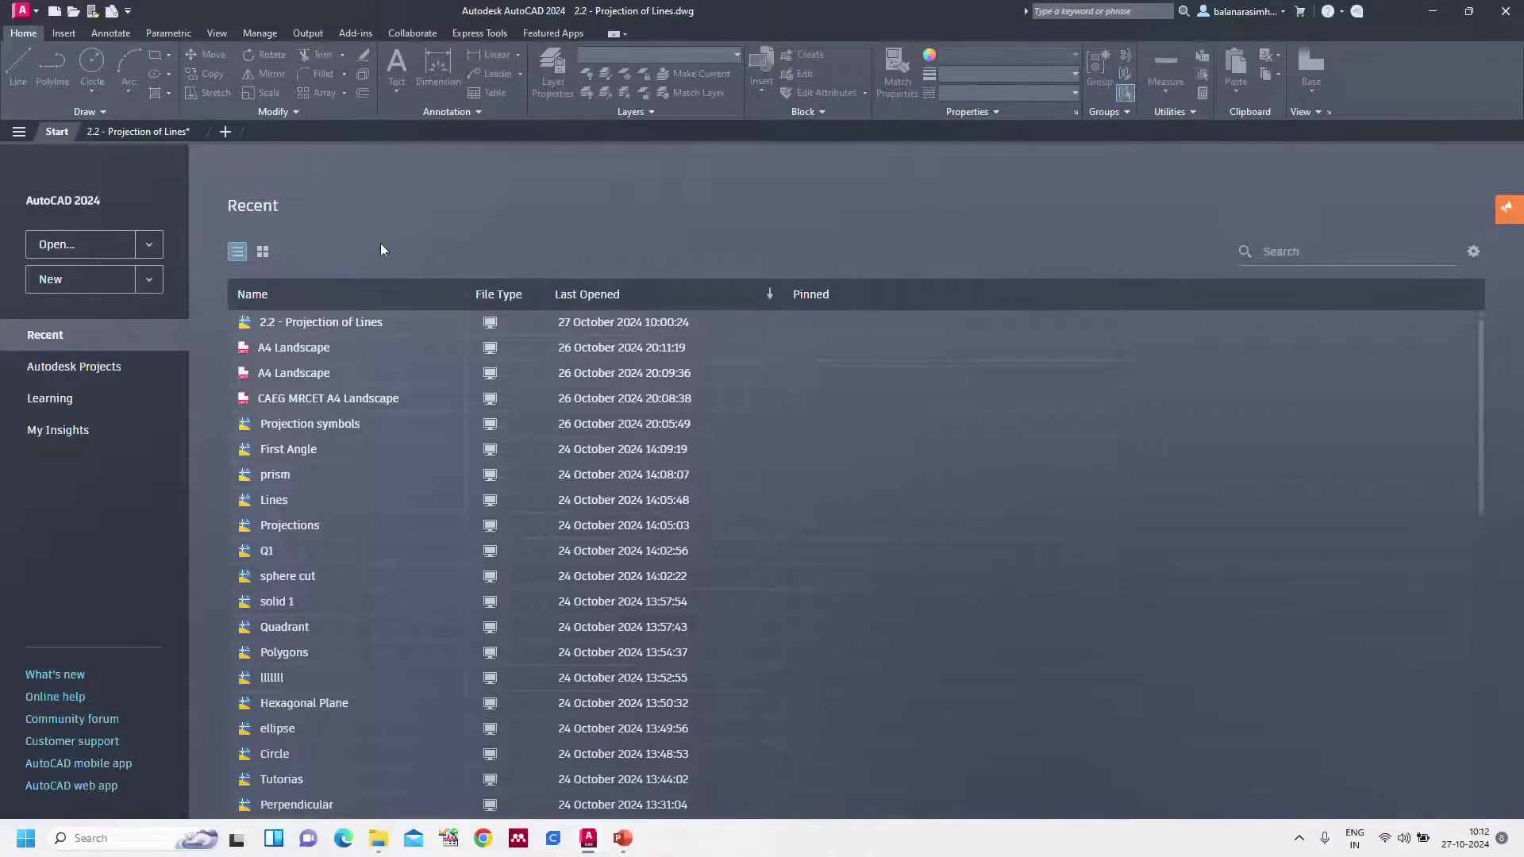
pyautogui.click(287, 349)
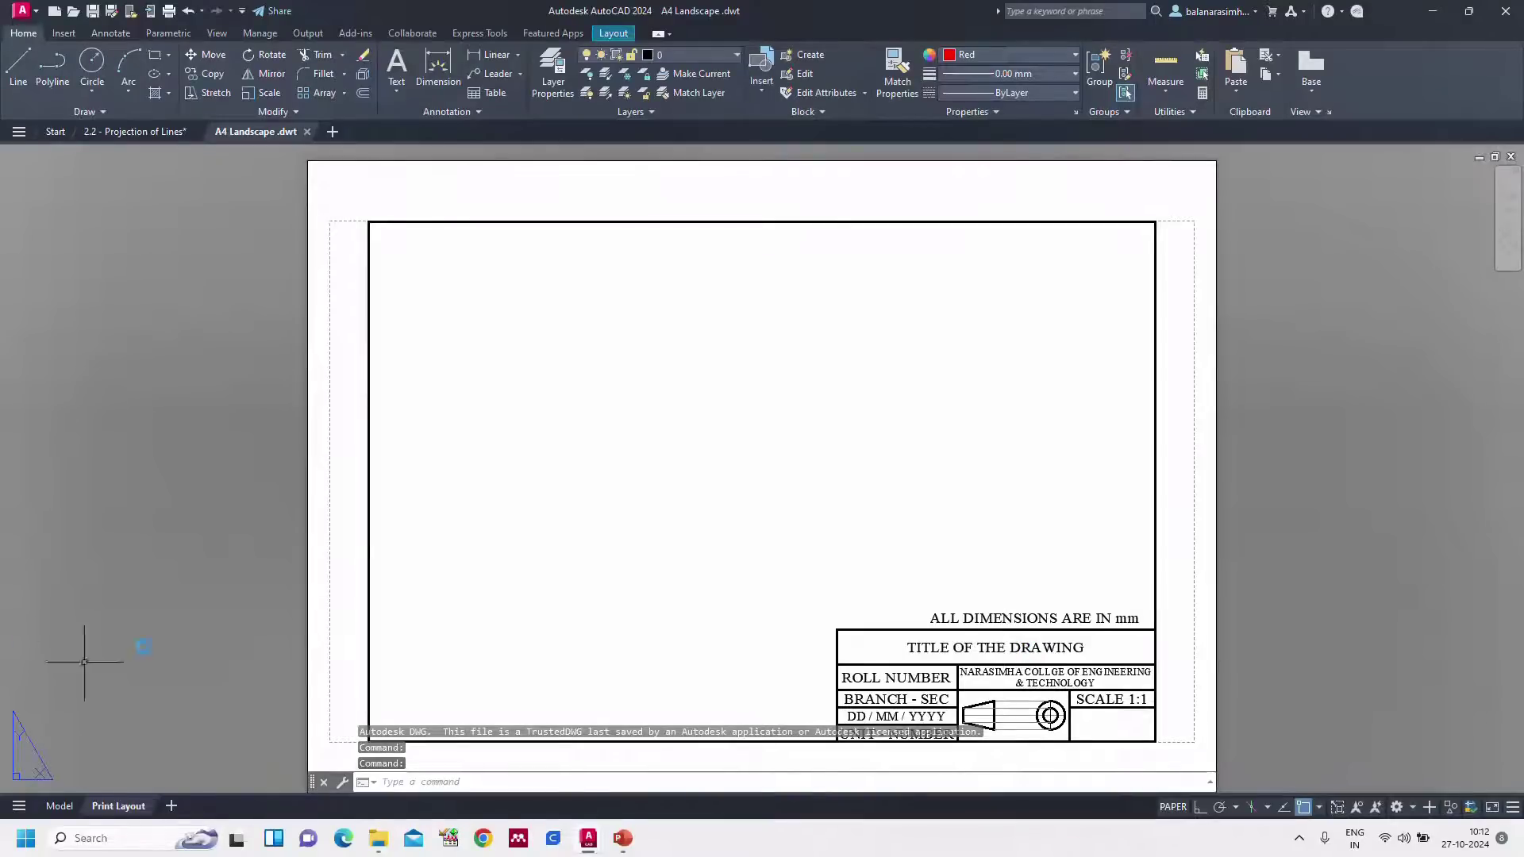
pyautogui.press('Escape')
# Zoom All in the template's model space, then return to its Print Layout title block.
pyautogui.click(59, 807)
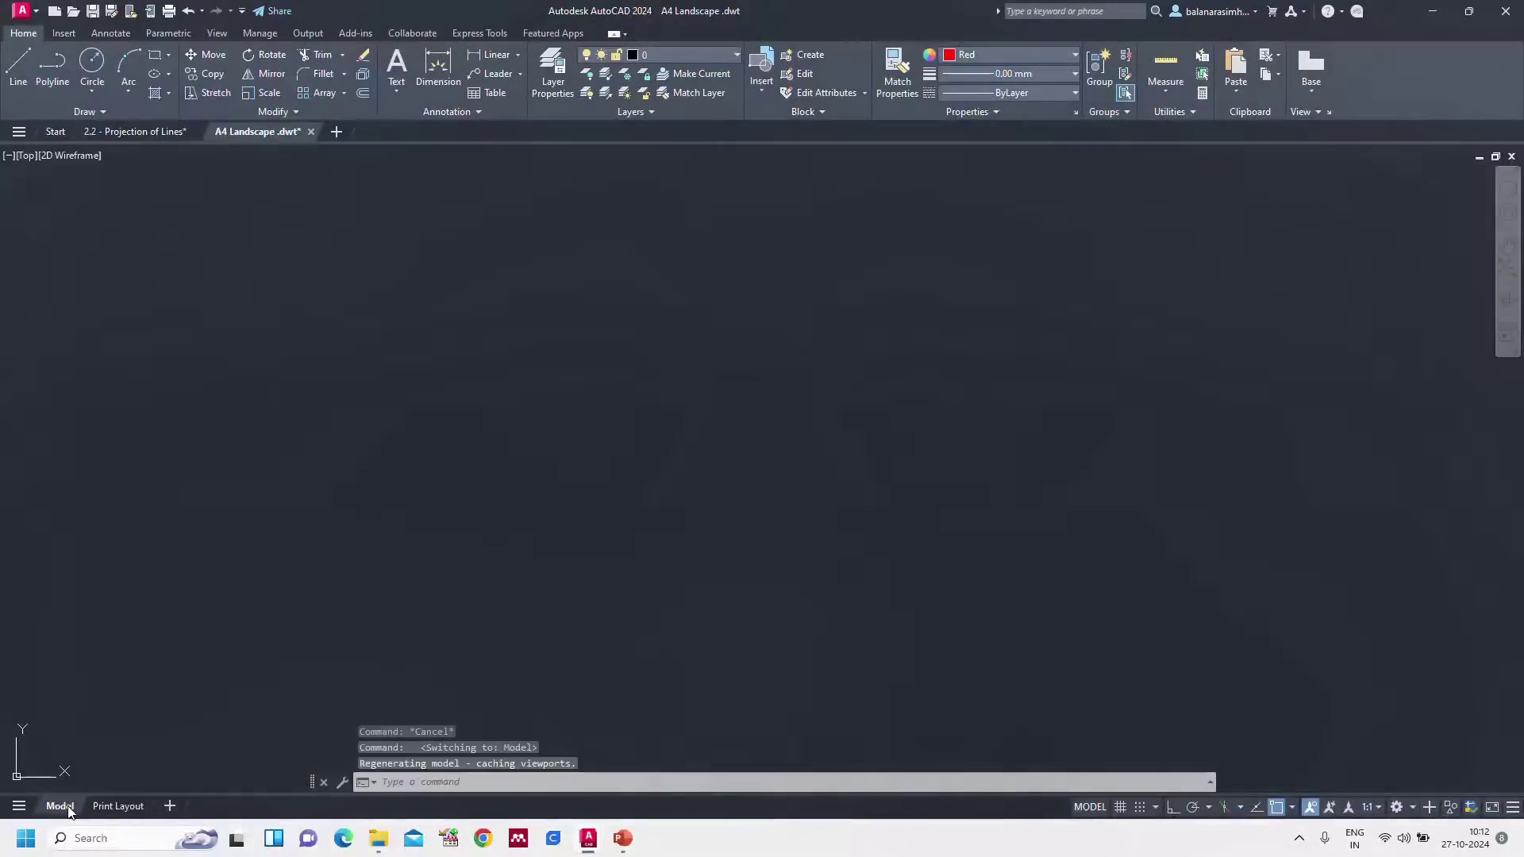
pyautogui.write('z')
pyautogui.press('Return')
pyautogui.write('a')
pyautogui.press('Return')
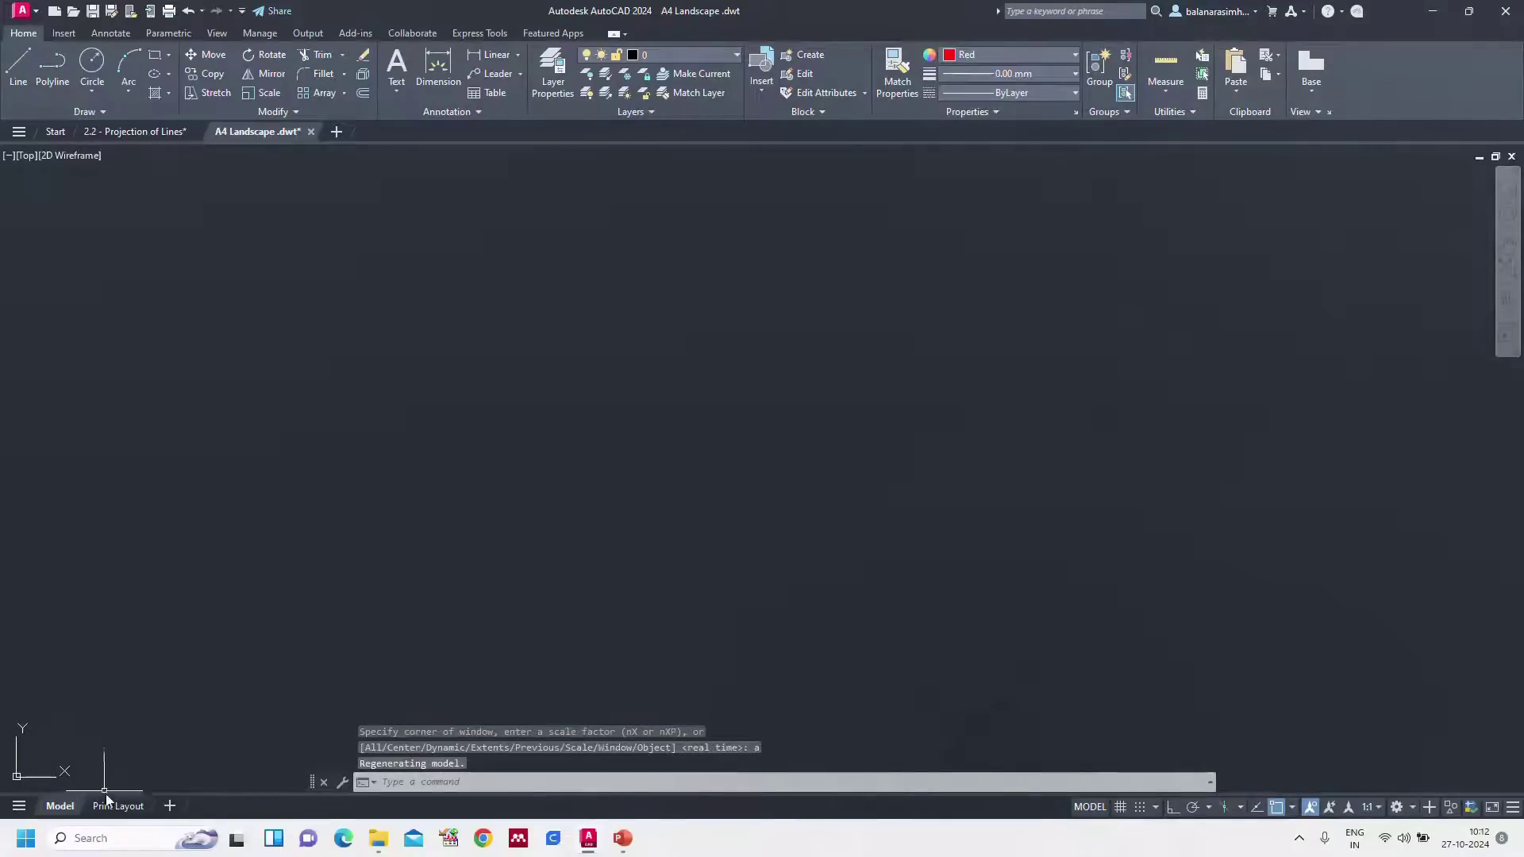
pyautogui.click(115, 807)
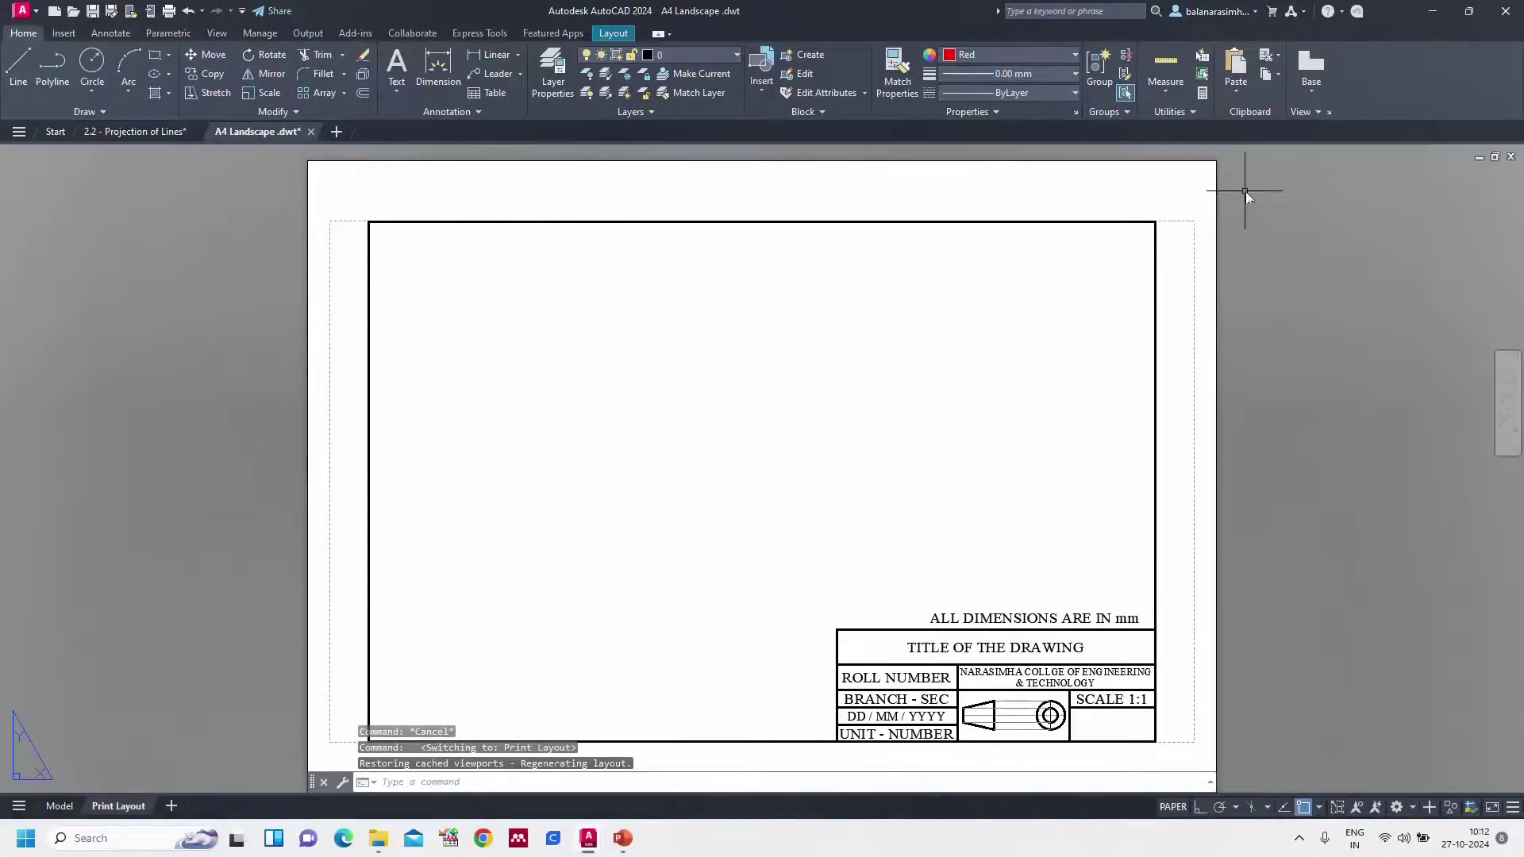
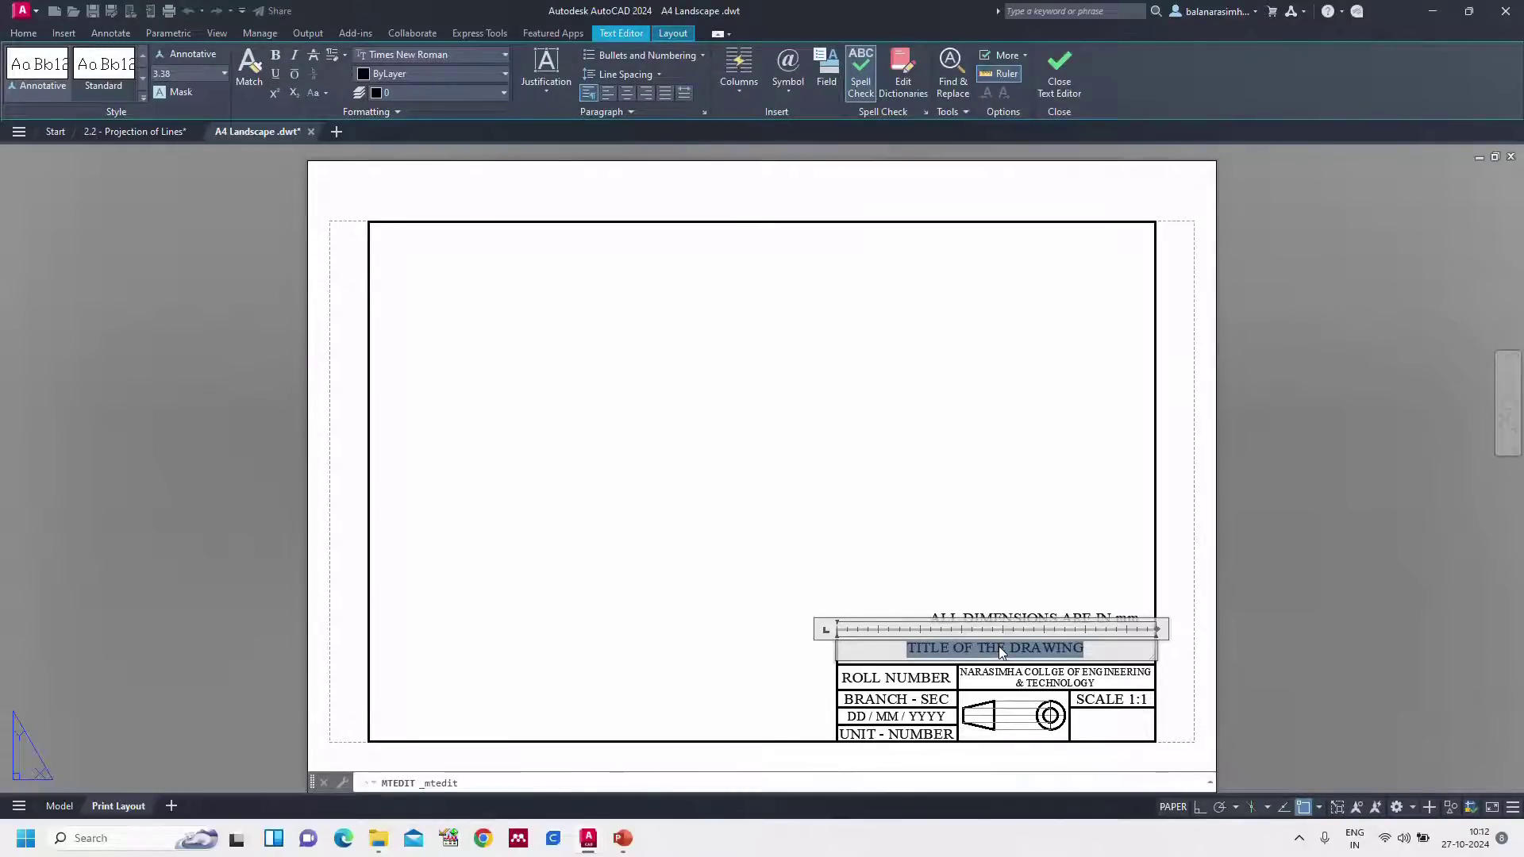
# Replace the placeholder drawing title with 'DRAWING PRACTICE', correcting the misspelling.
pyautogui.press('BackSpace')
pyautogui.write('d')
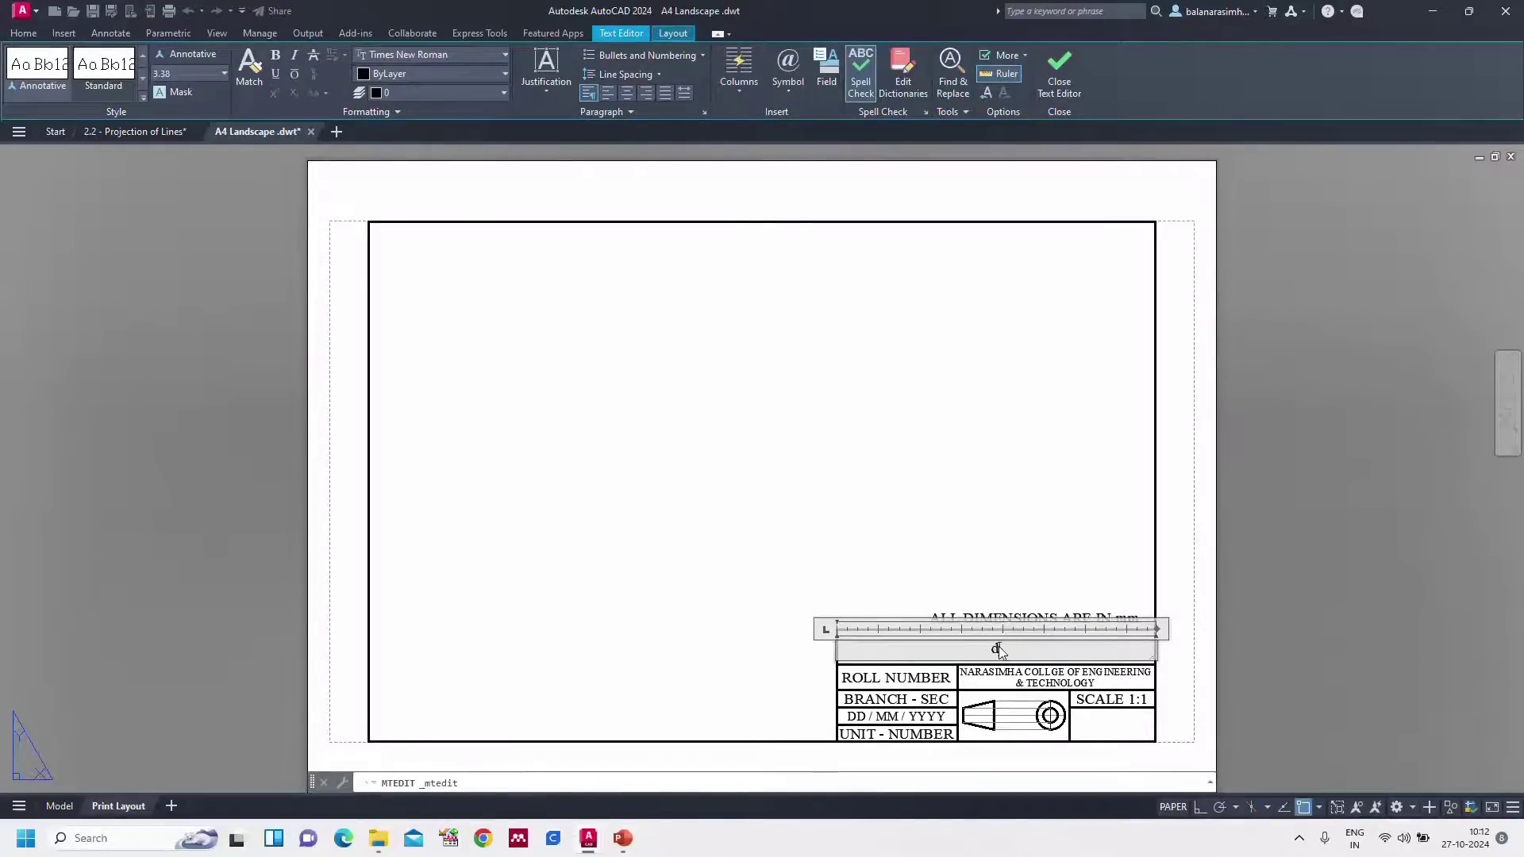
pyautogui.write('rawING PRACTIICE')
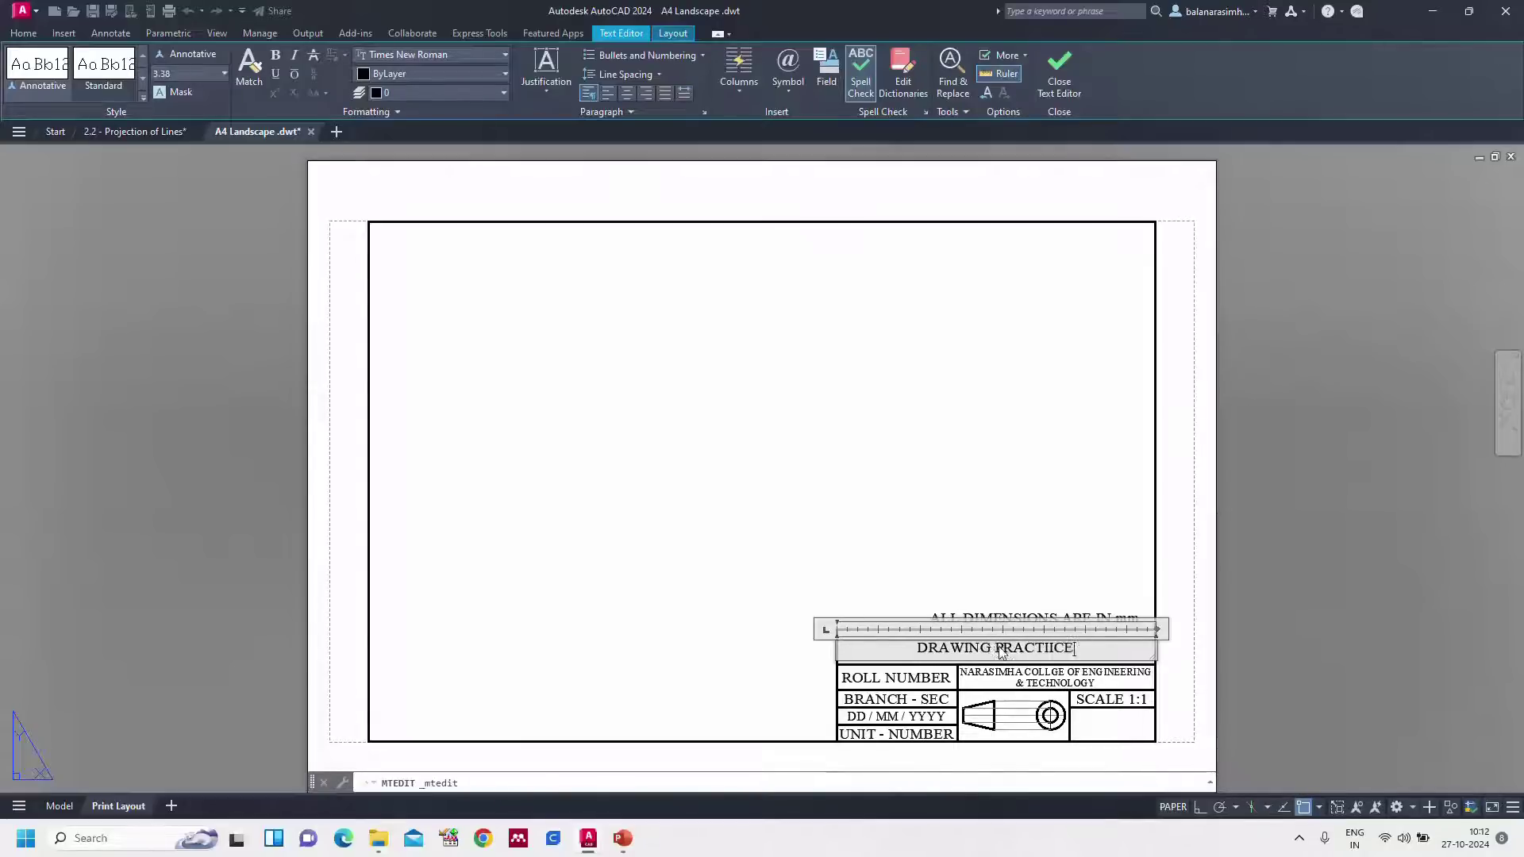
pyautogui.press('BackSpace')
pyautogui.press('BackSpace')
pyautogui.press('BackSpace')
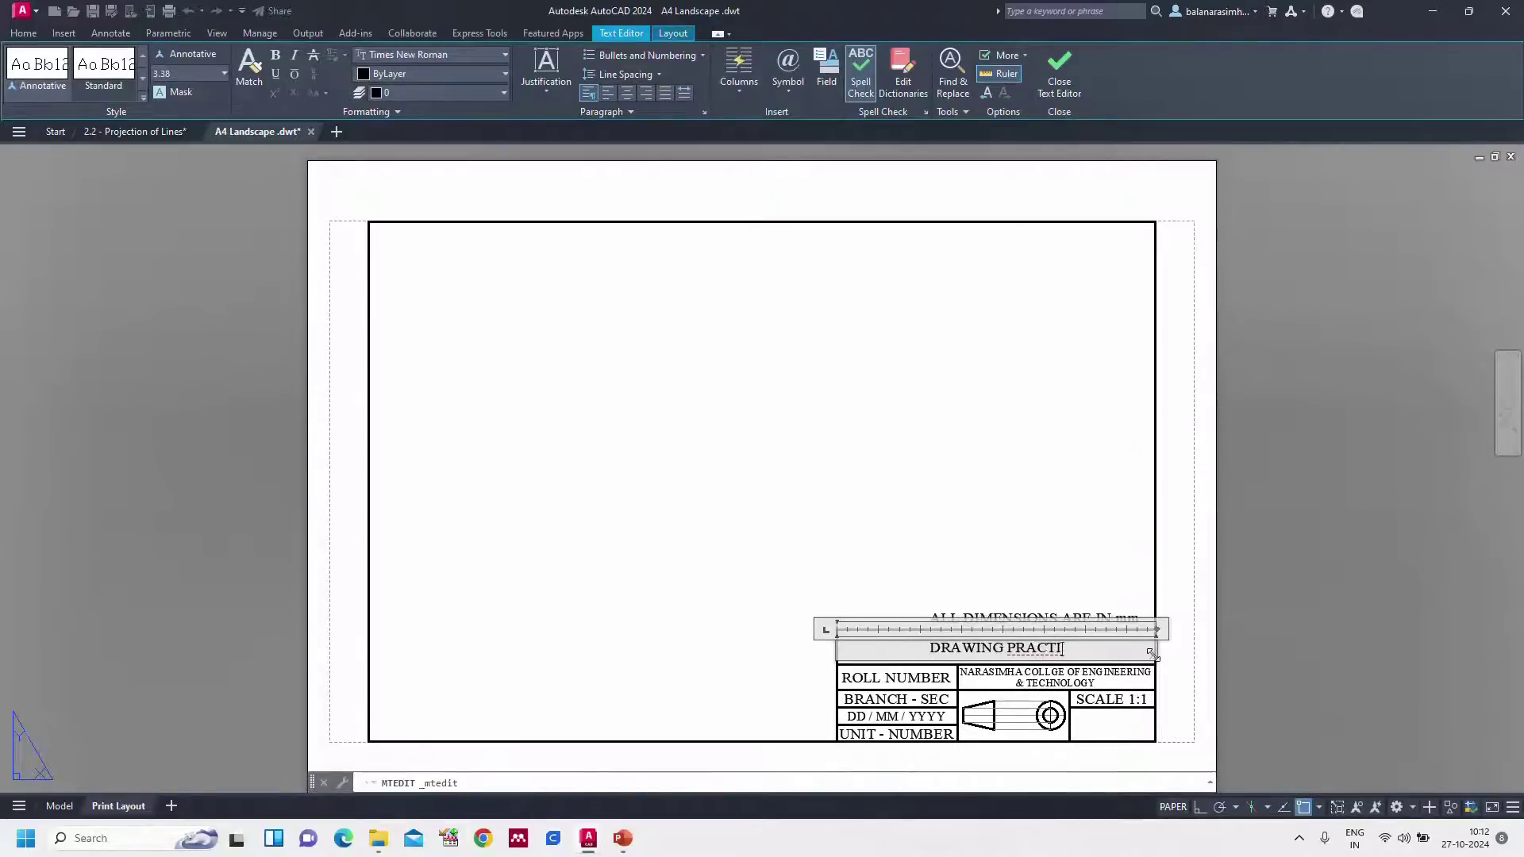
pyautogui.write('CE')
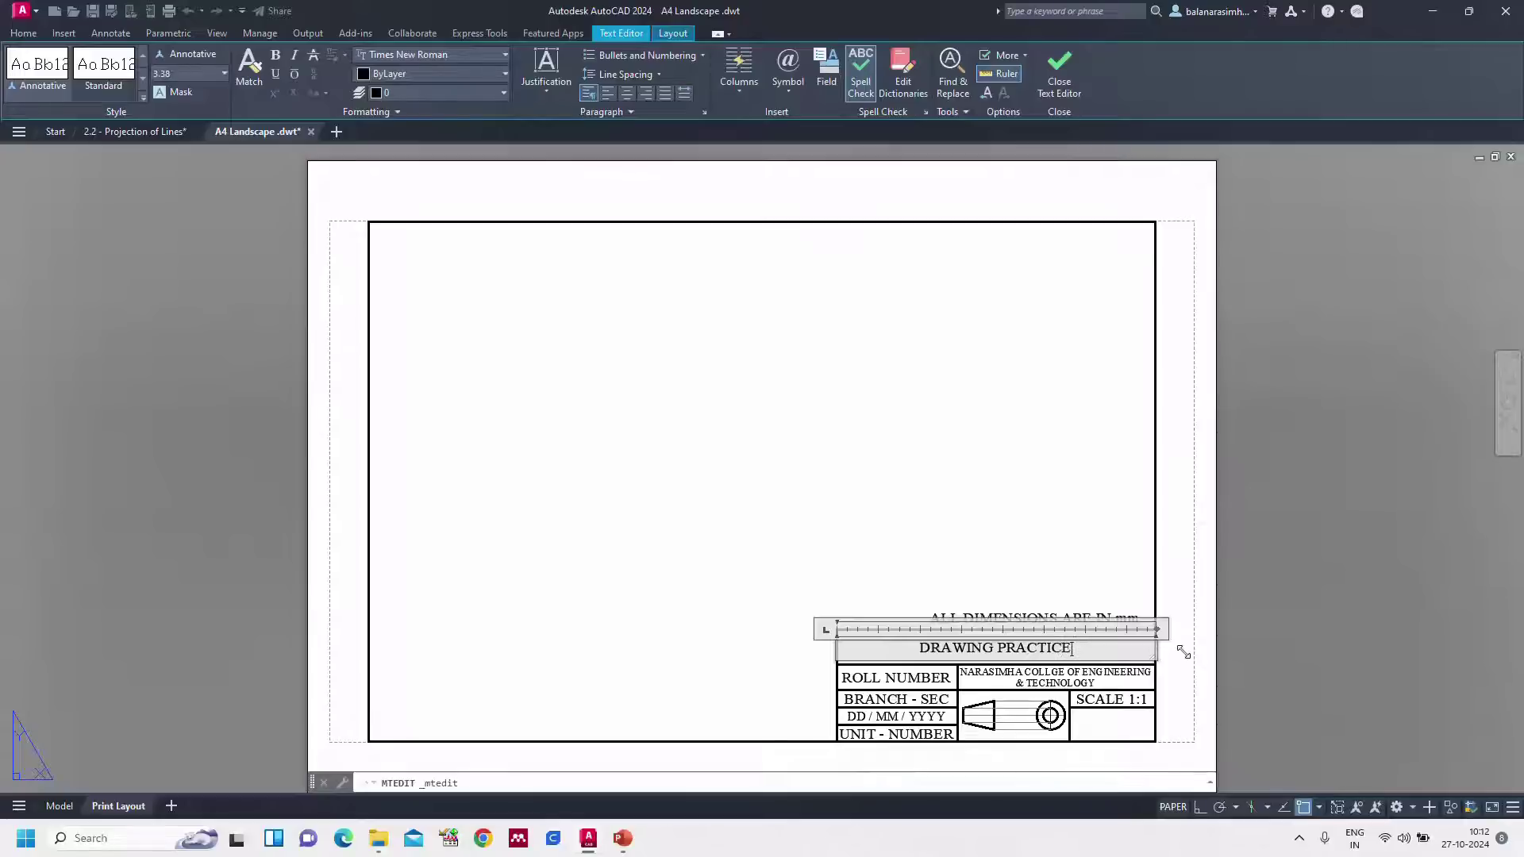
pyautogui.click(1265, 646)
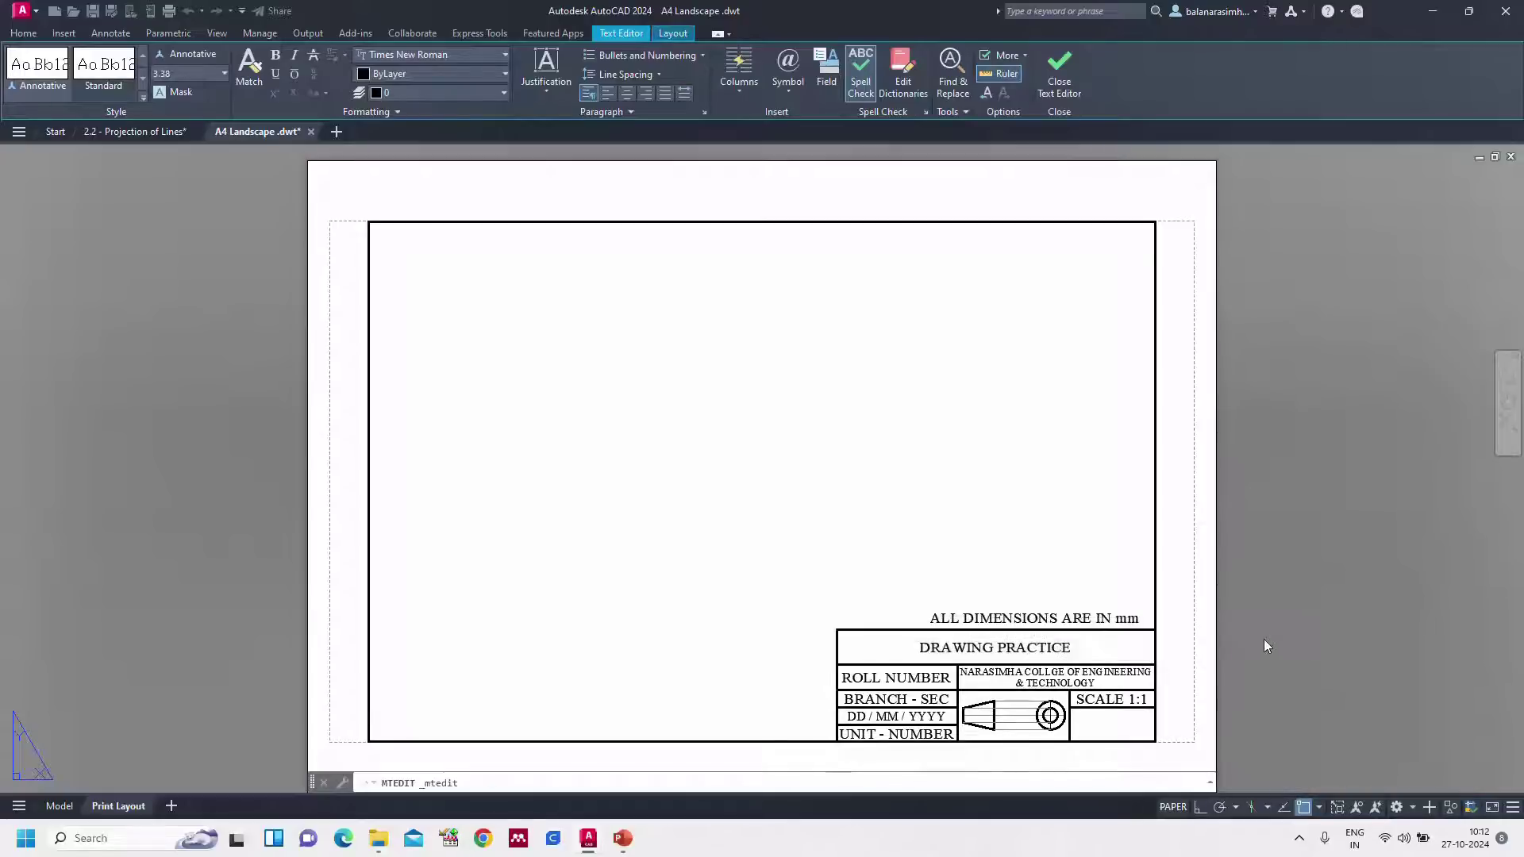
# Enter the student's roll number in the ROLL NUMBER field.
pyautogui.doubleClick(927, 679)
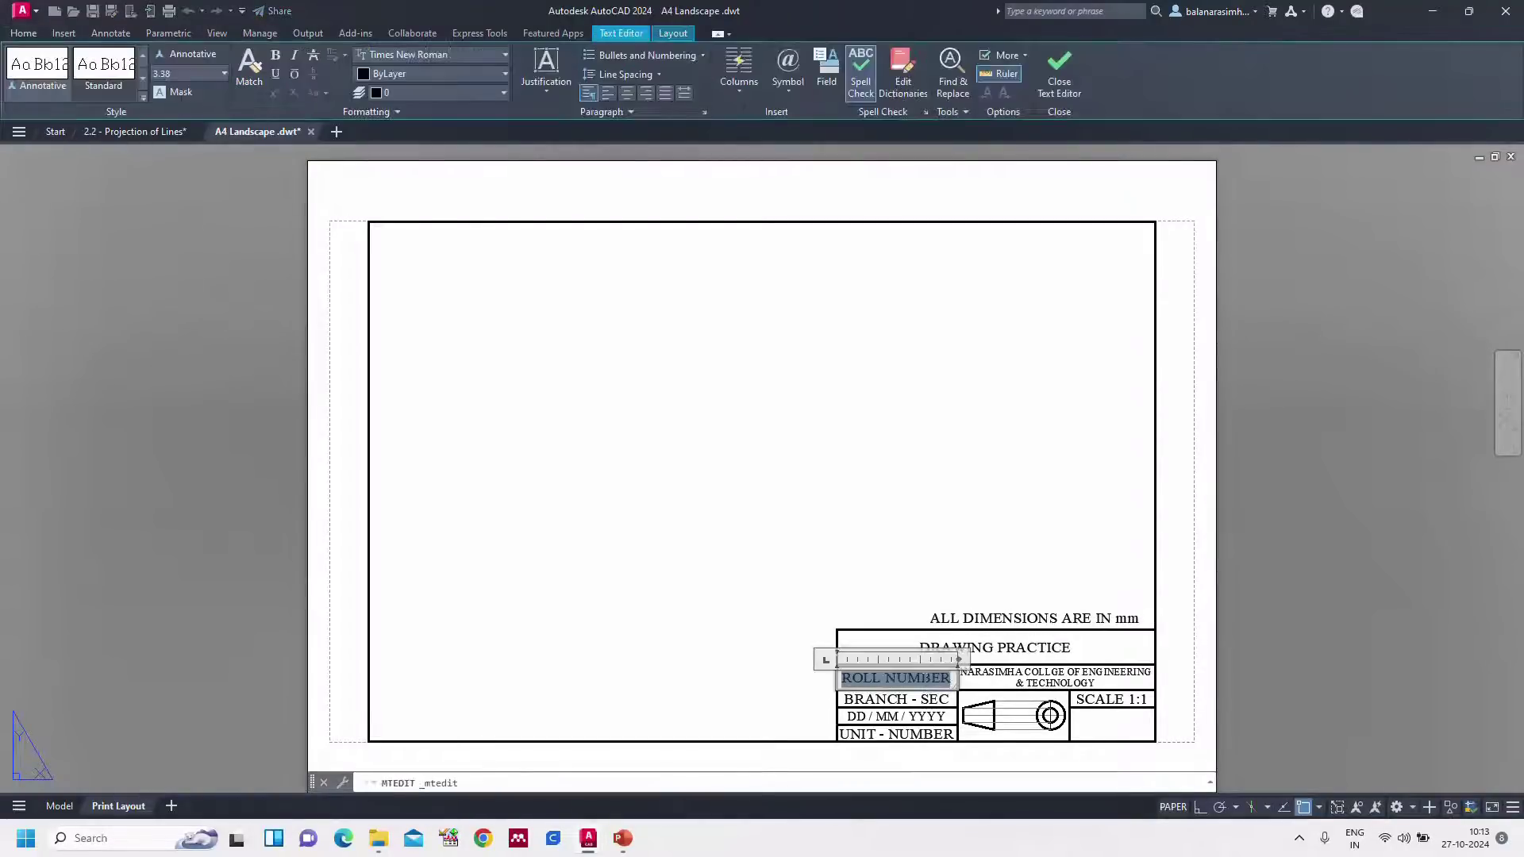
pyautogui.write('U789870980')
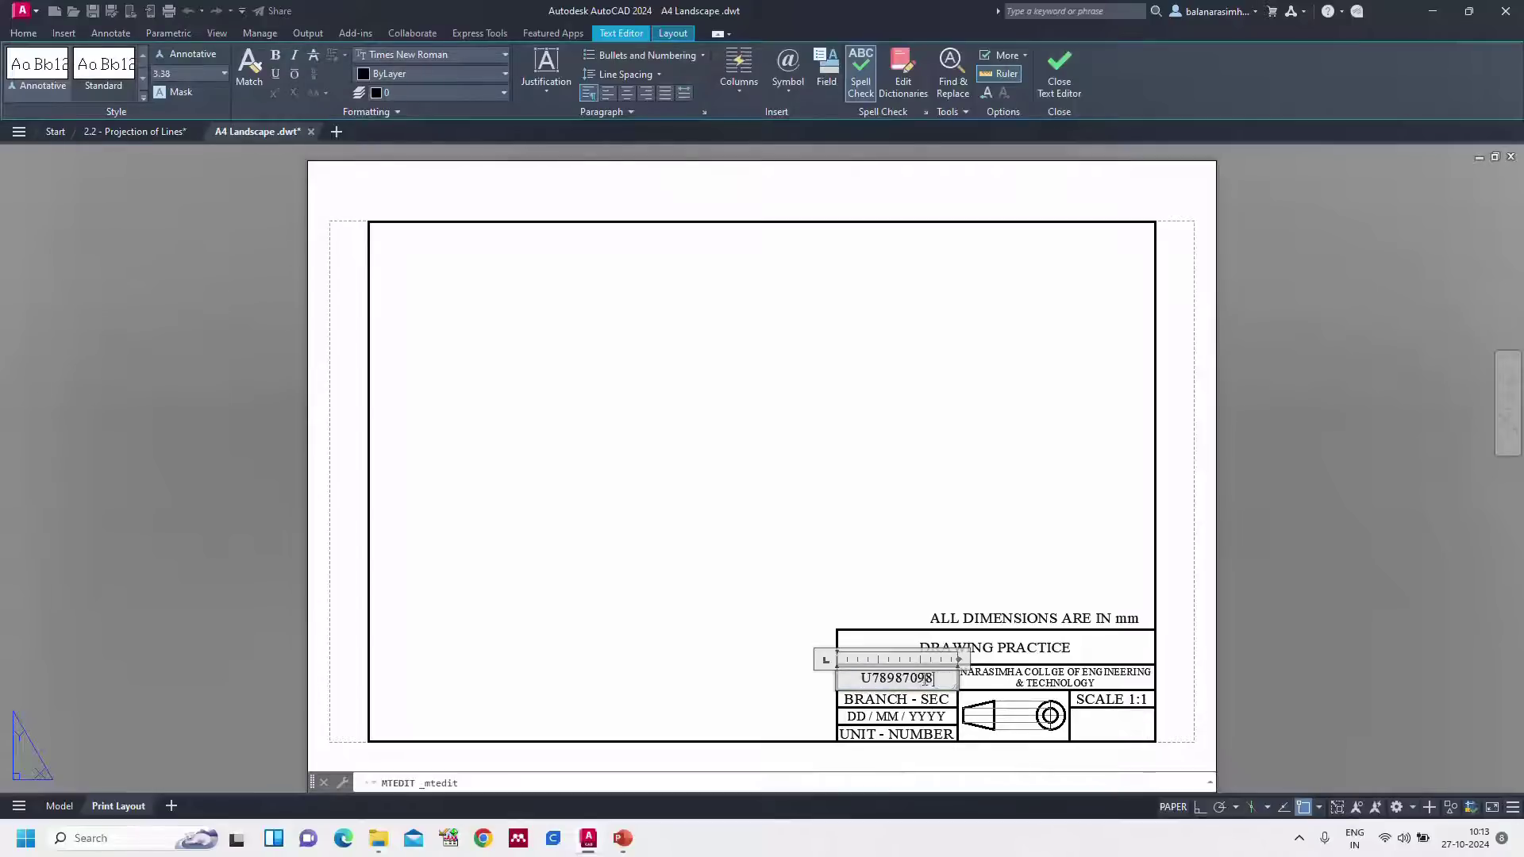
pyautogui.click(938, 497)
# Undo the roll number and title edits to restore the placeholder text.
pyautogui.press('Escape')
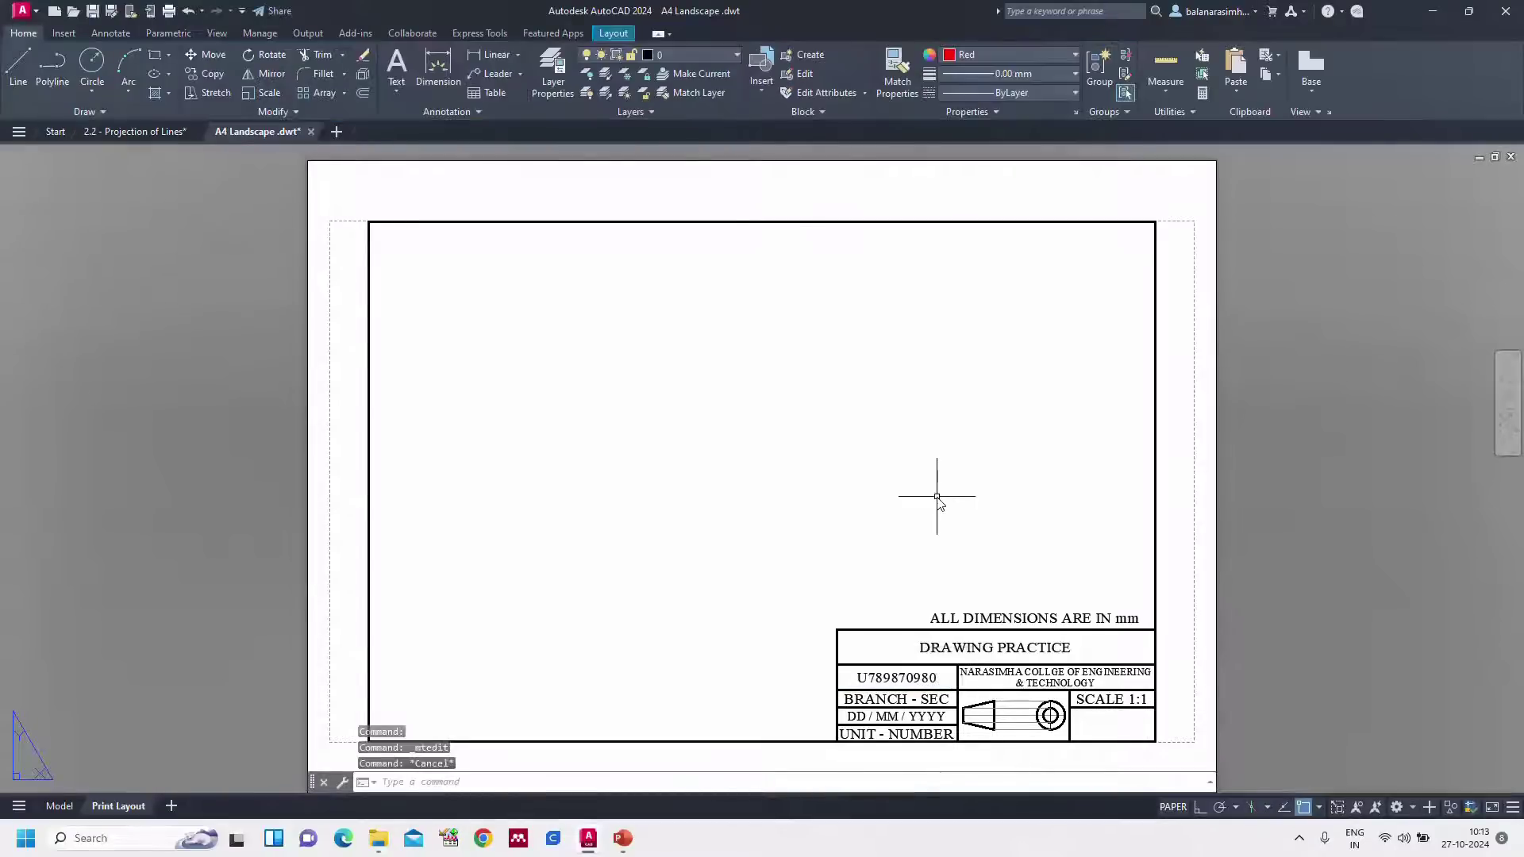
pyautogui.hotkey('ctrl', 'z')
pyautogui.hotkey('ctrl', 'z')
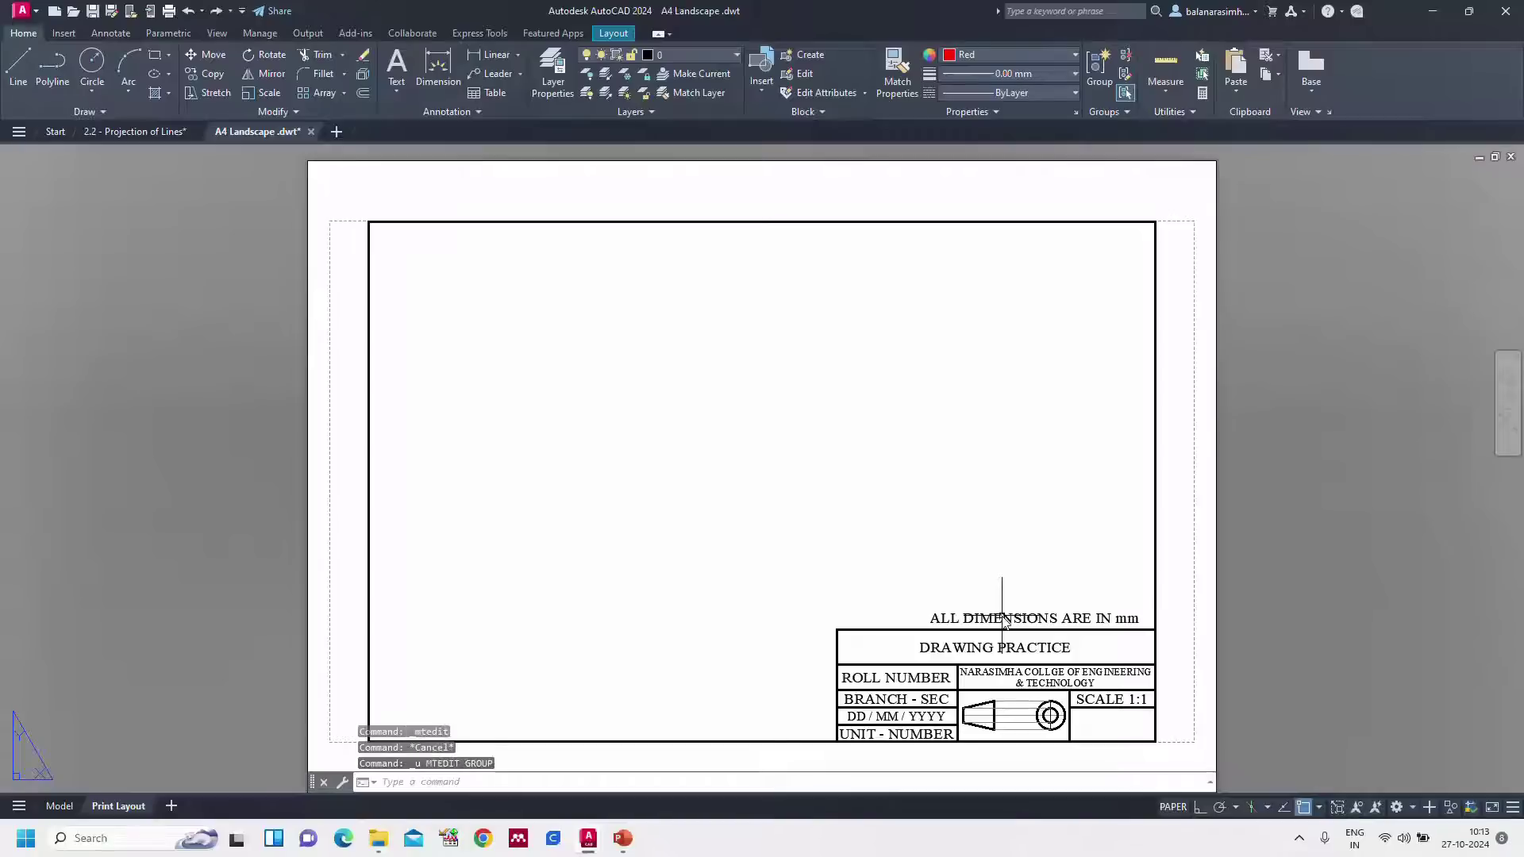
pyautogui.press('Escape')
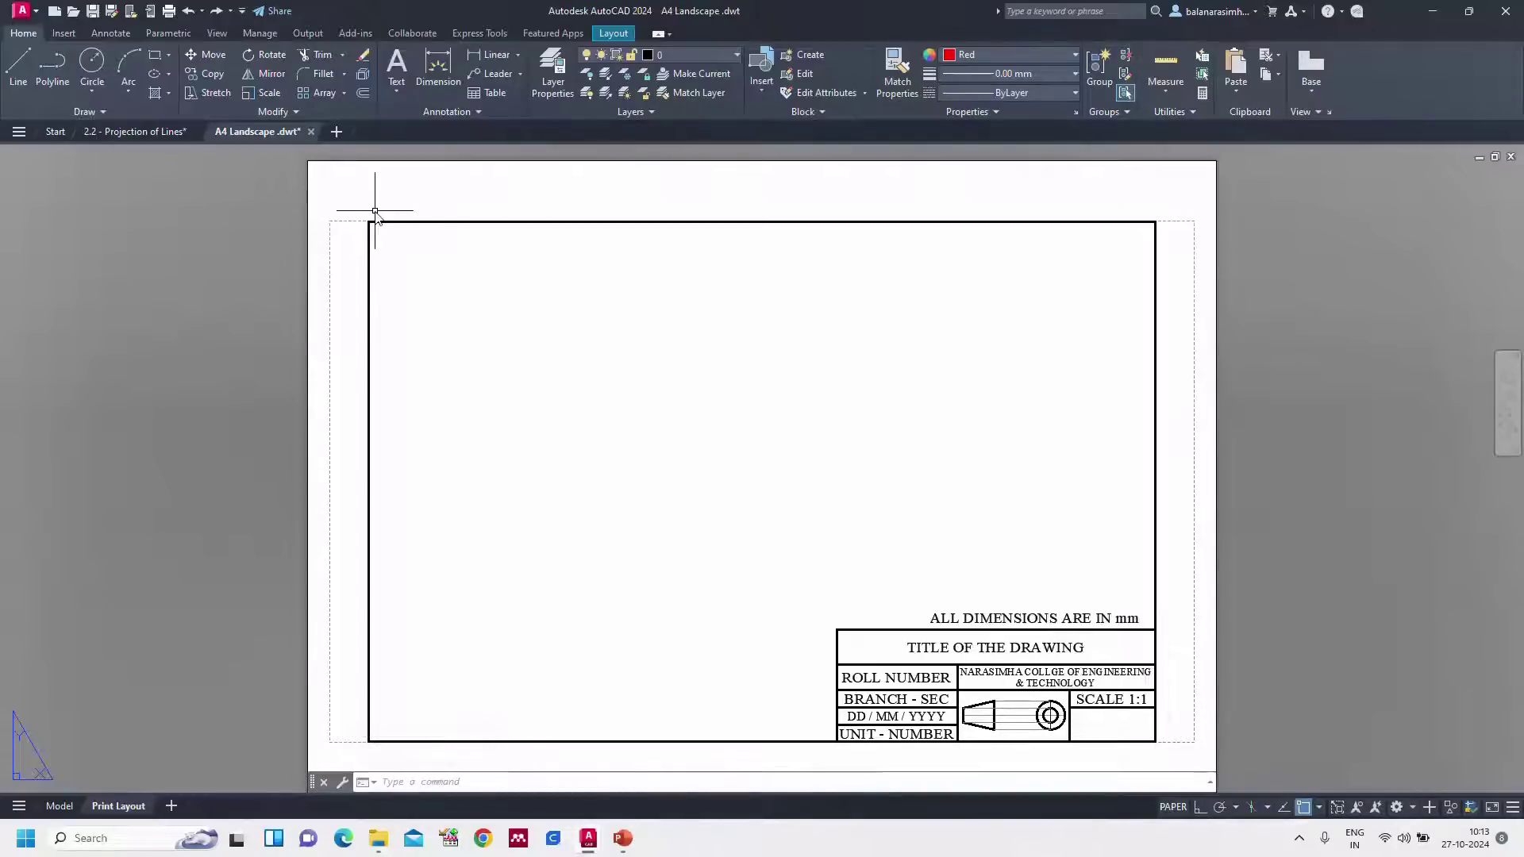
# Close the A4 Landscape template without saving, then bring AutoCAD back from the desktop.
pyautogui.click(310, 132)
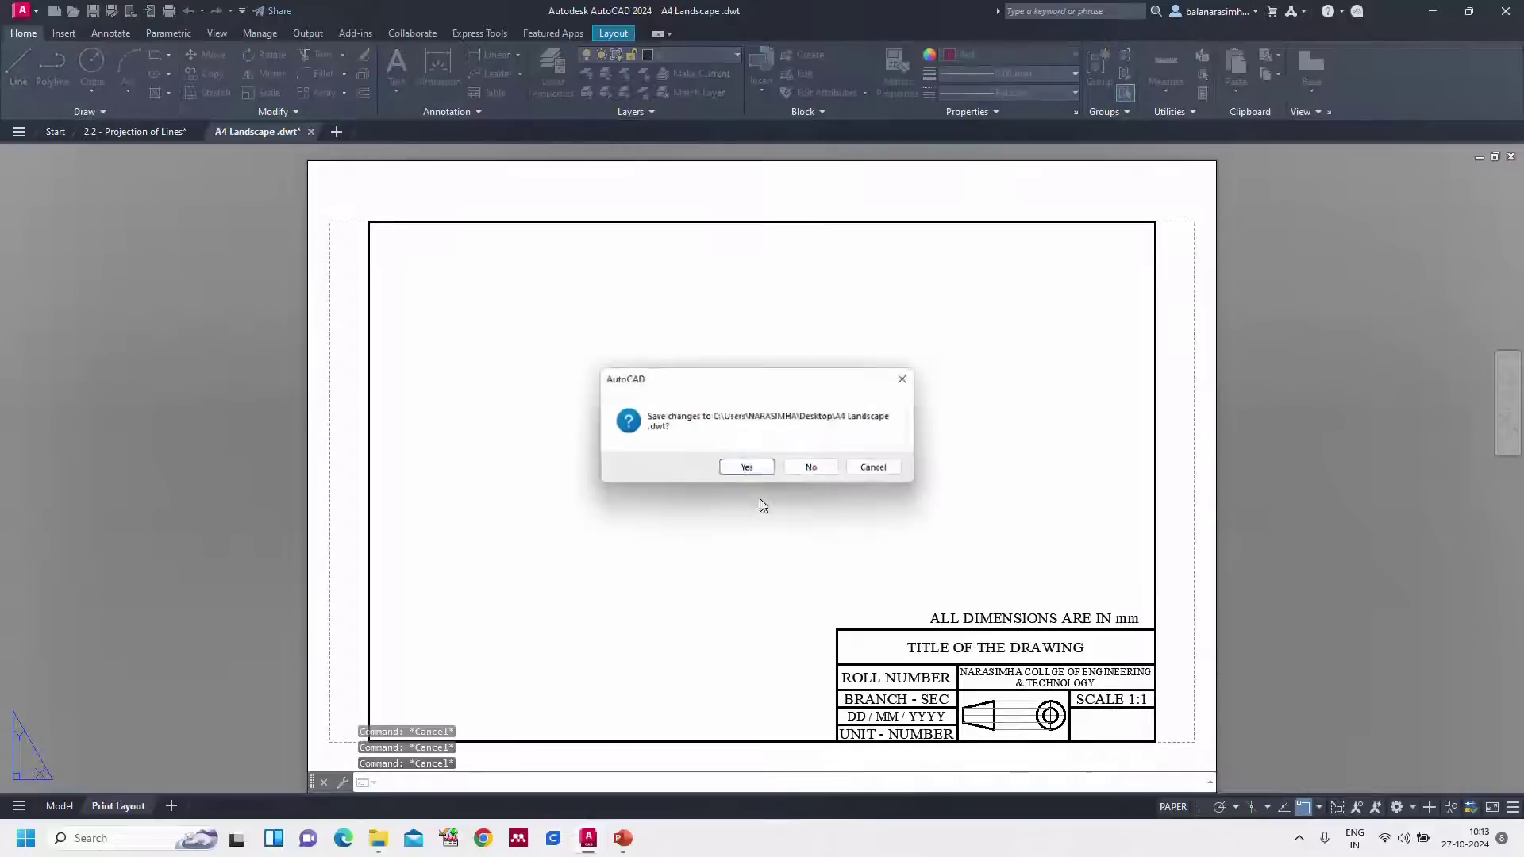
pyautogui.click(803, 473)
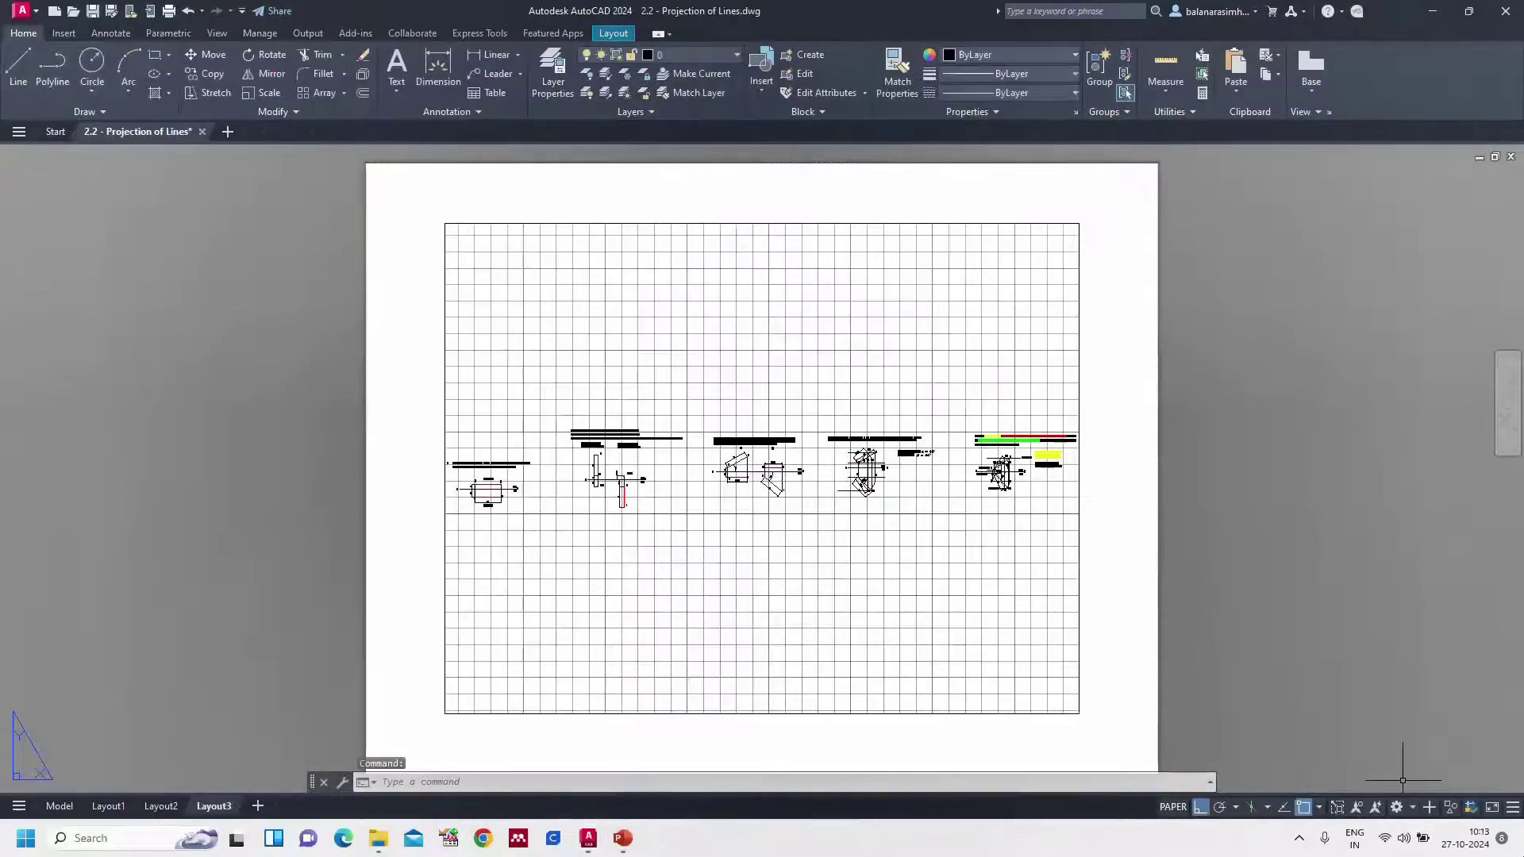
pyautogui.press('super+d')
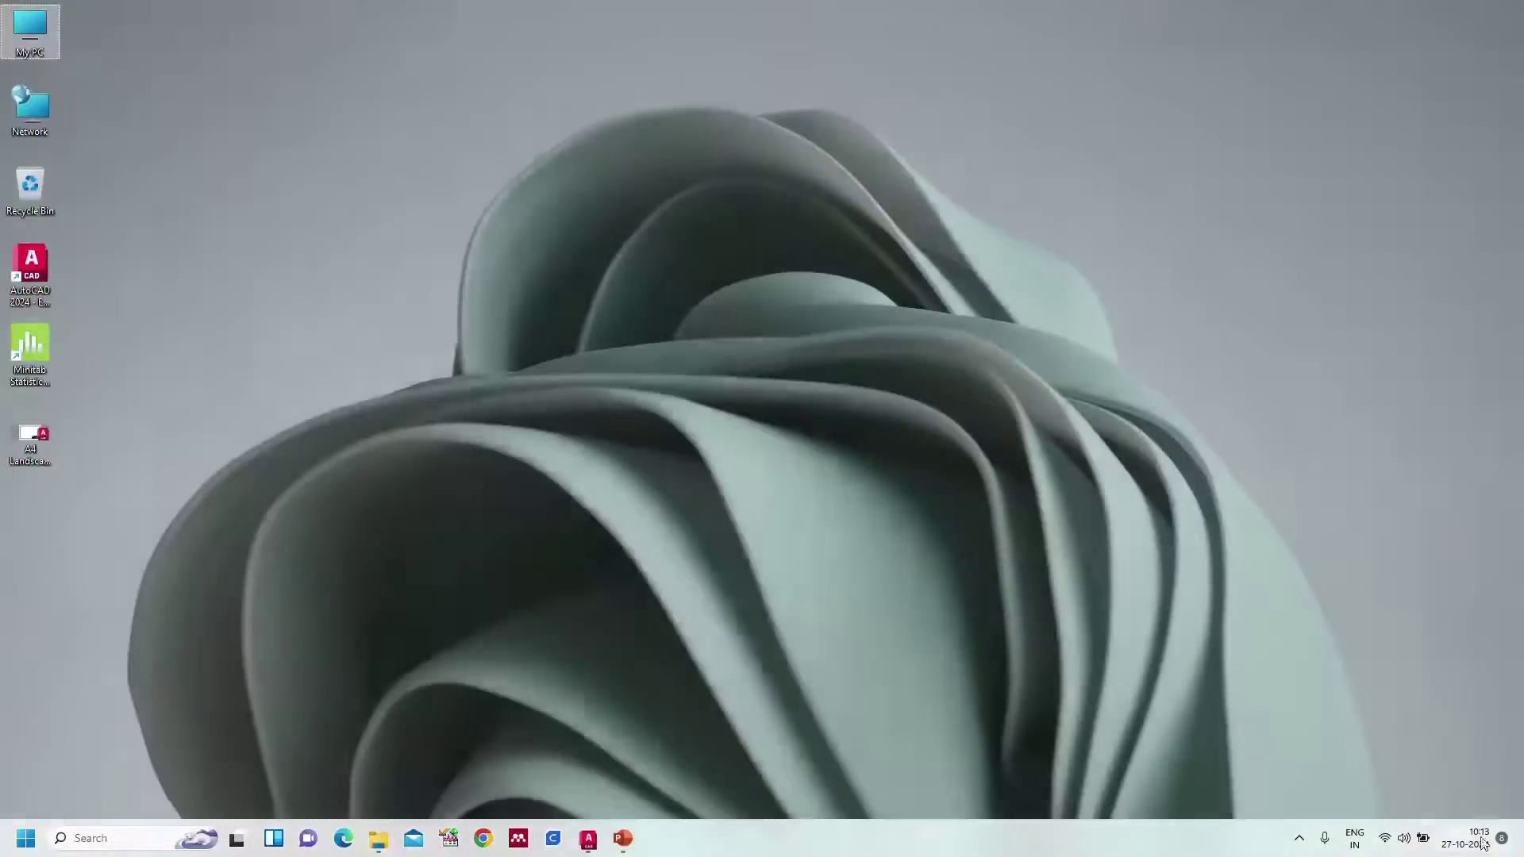
pyautogui.click(23, 437)
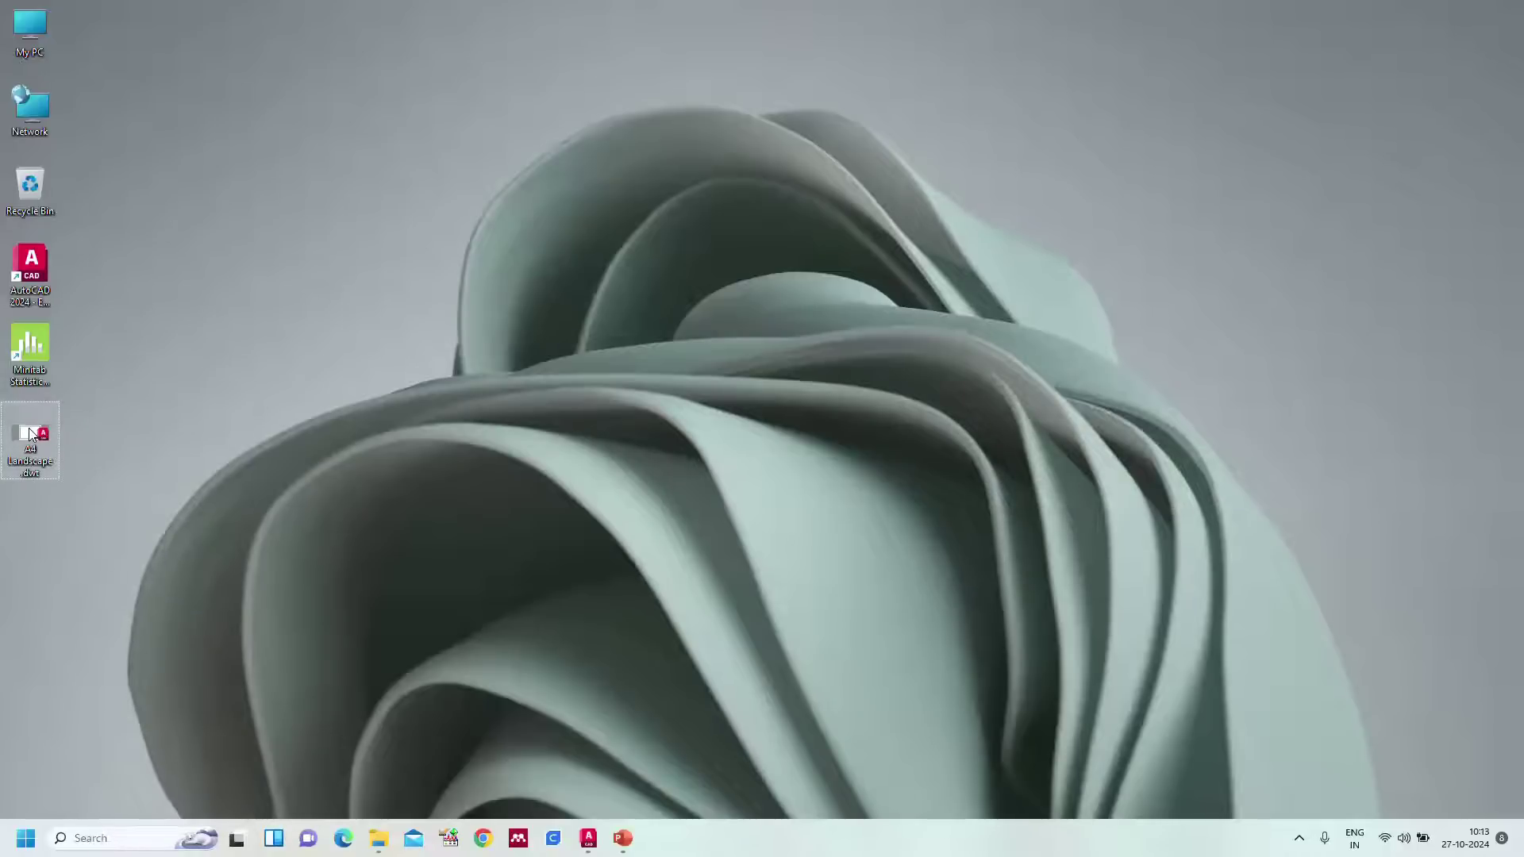
pyautogui.click(589, 839)
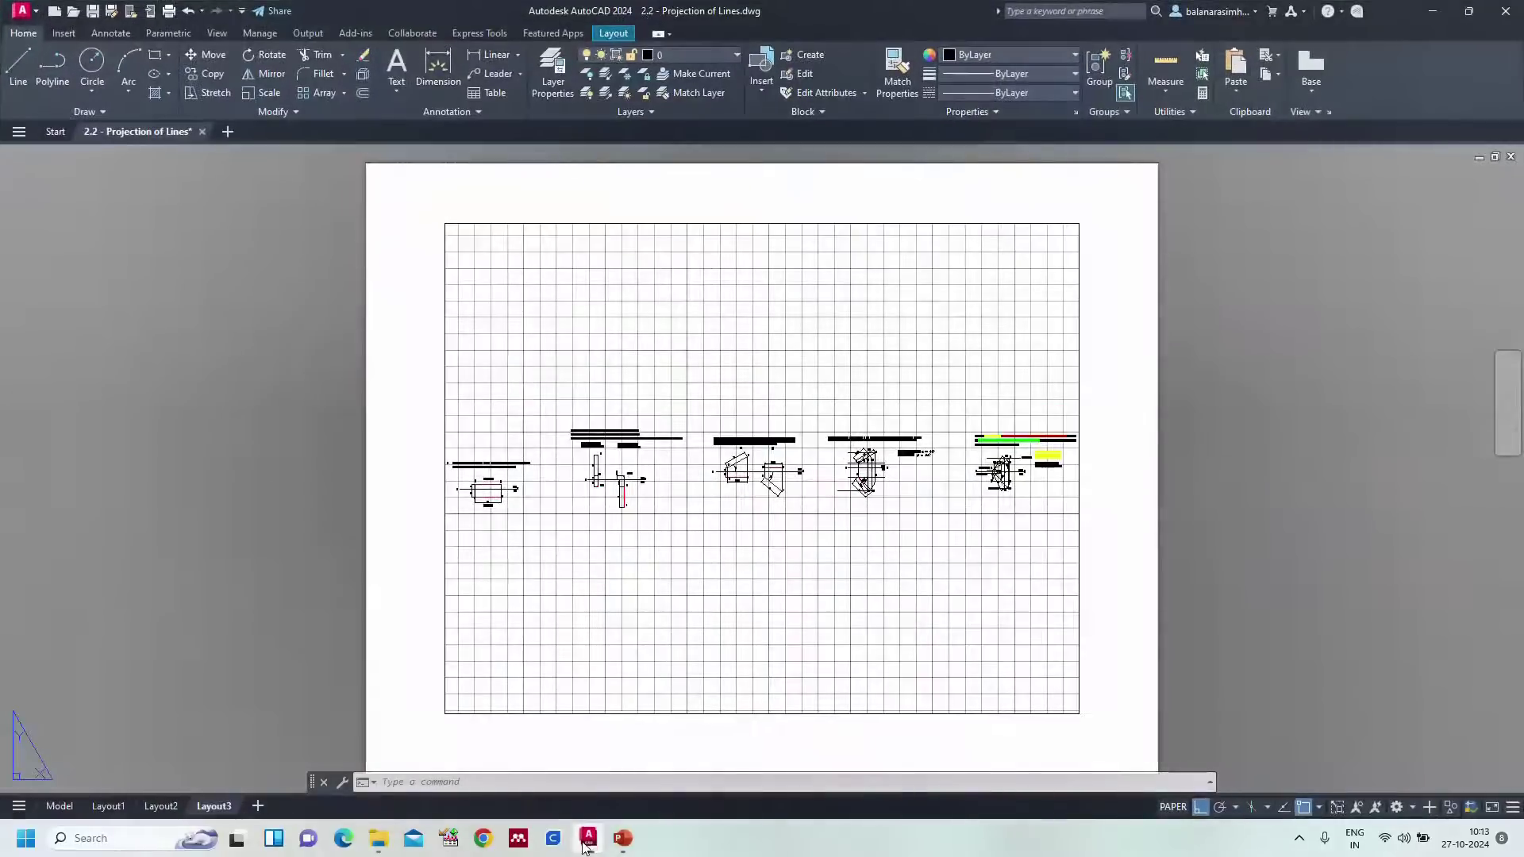
# Delete the Layout3 sheet from the drawing.
pyautogui.rightClick(227, 808)
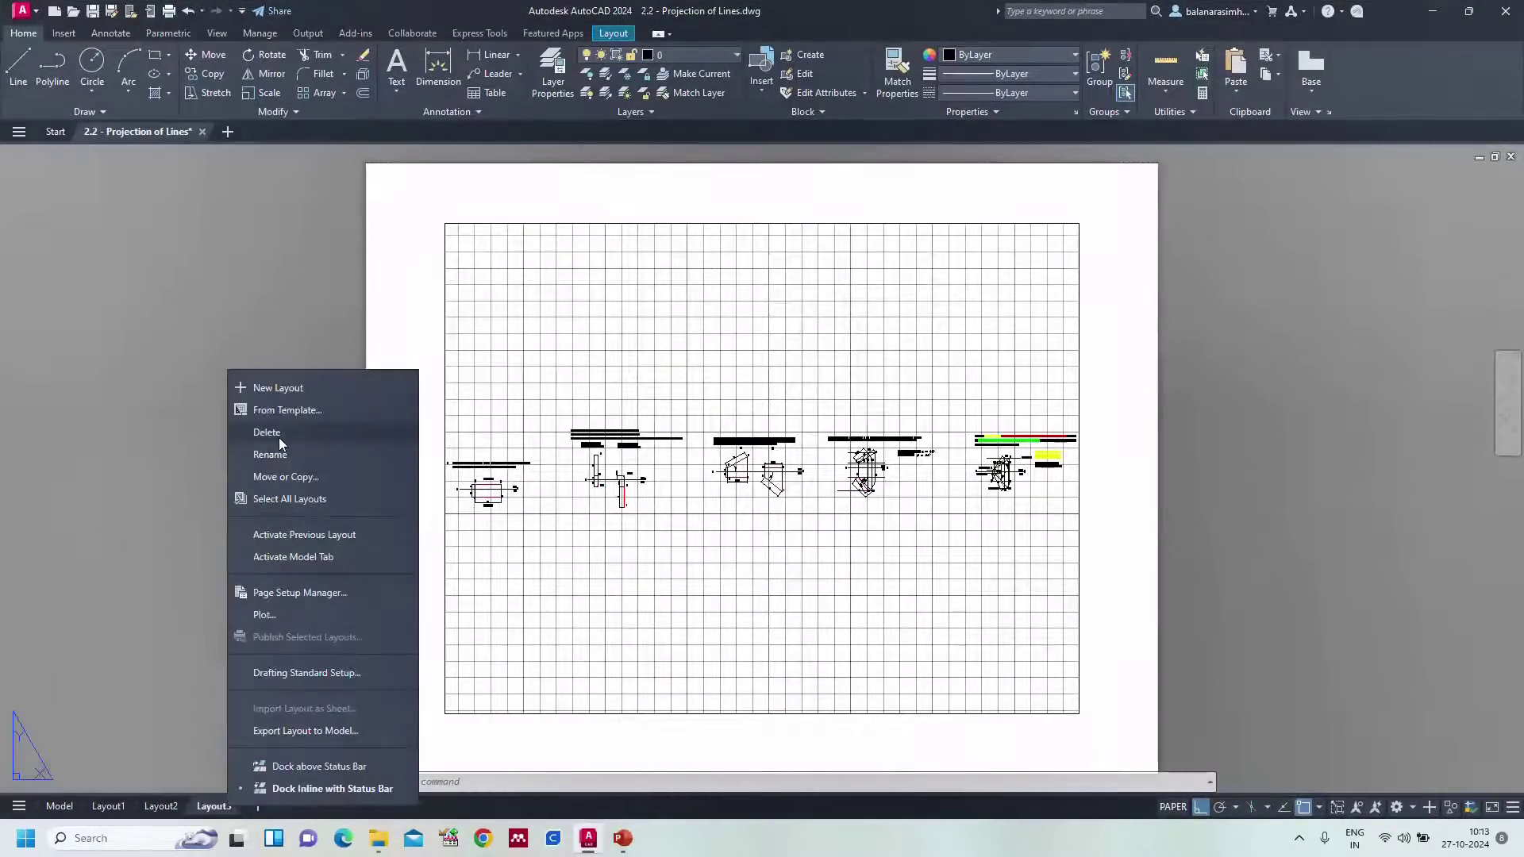
pyautogui.click(277, 445)
pyautogui.click(803, 473)
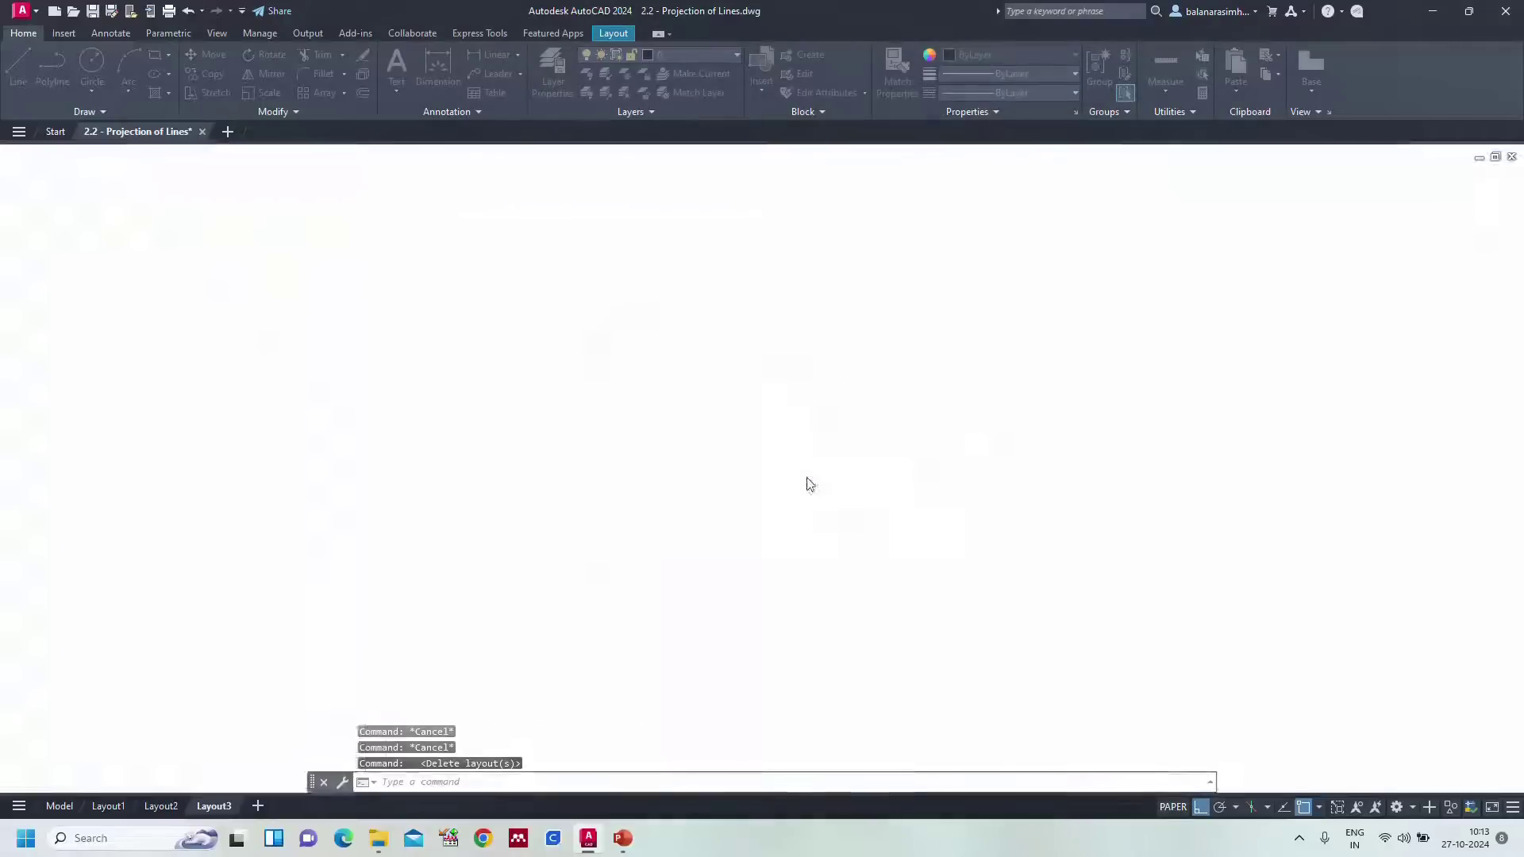
# Look through Layout1 and Layout2, then return to model space.
pyautogui.click(109, 807)
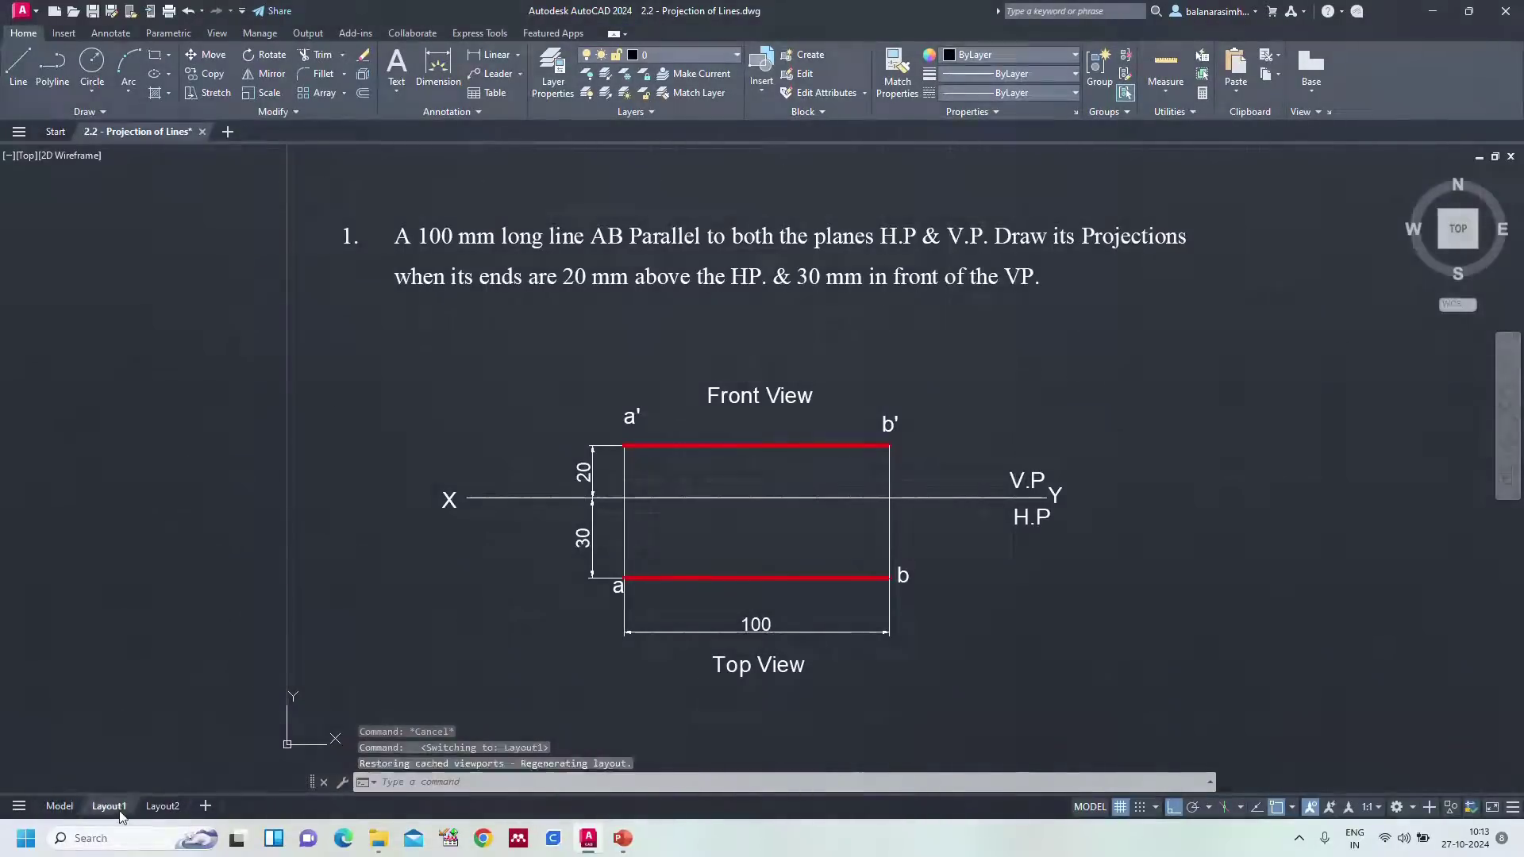
pyautogui.click(165, 810)
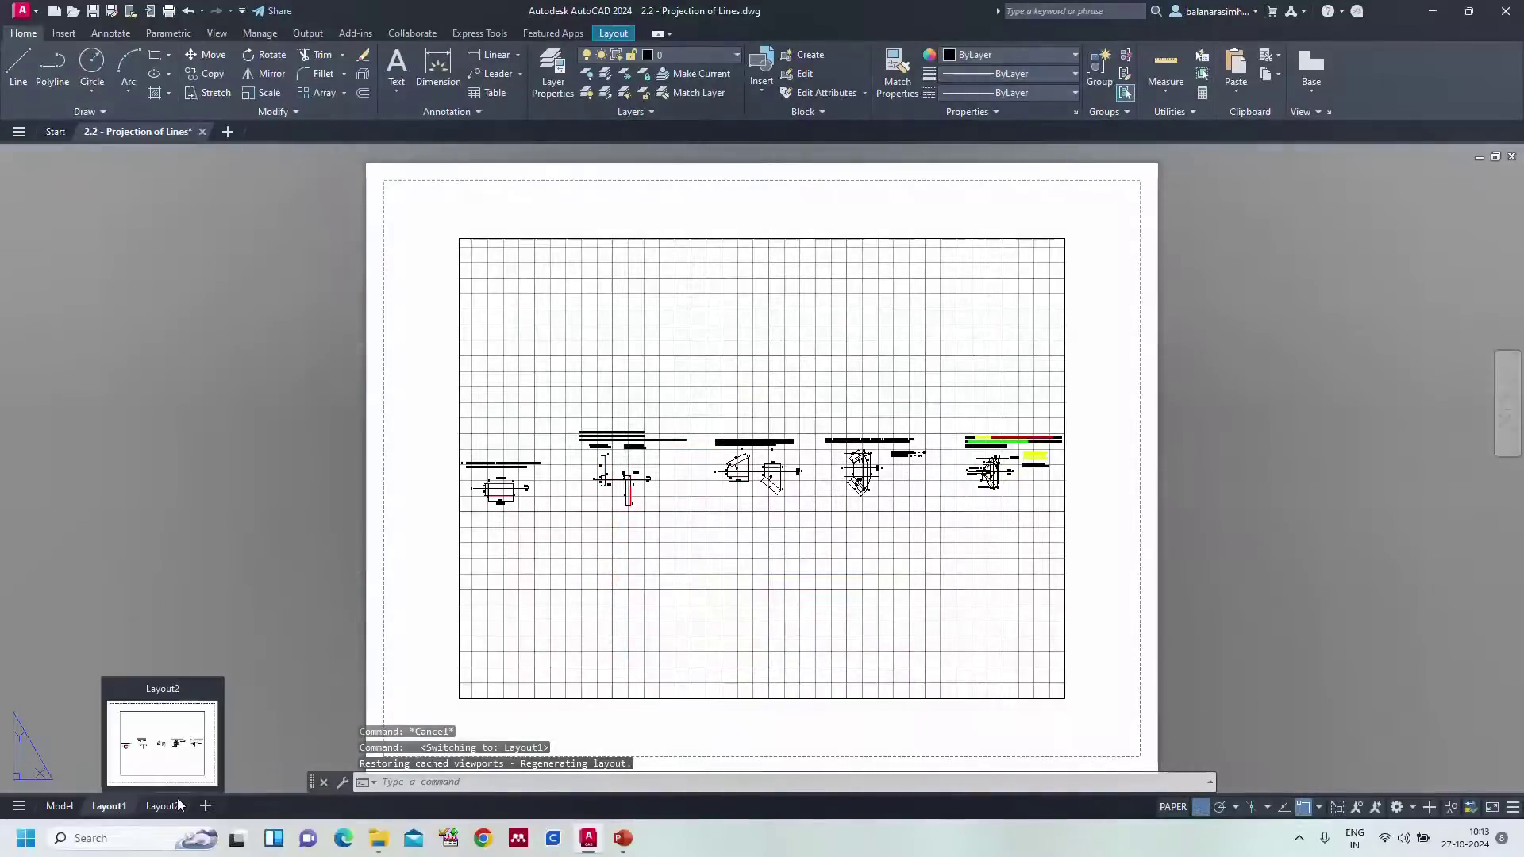
pyautogui.click(67, 808)
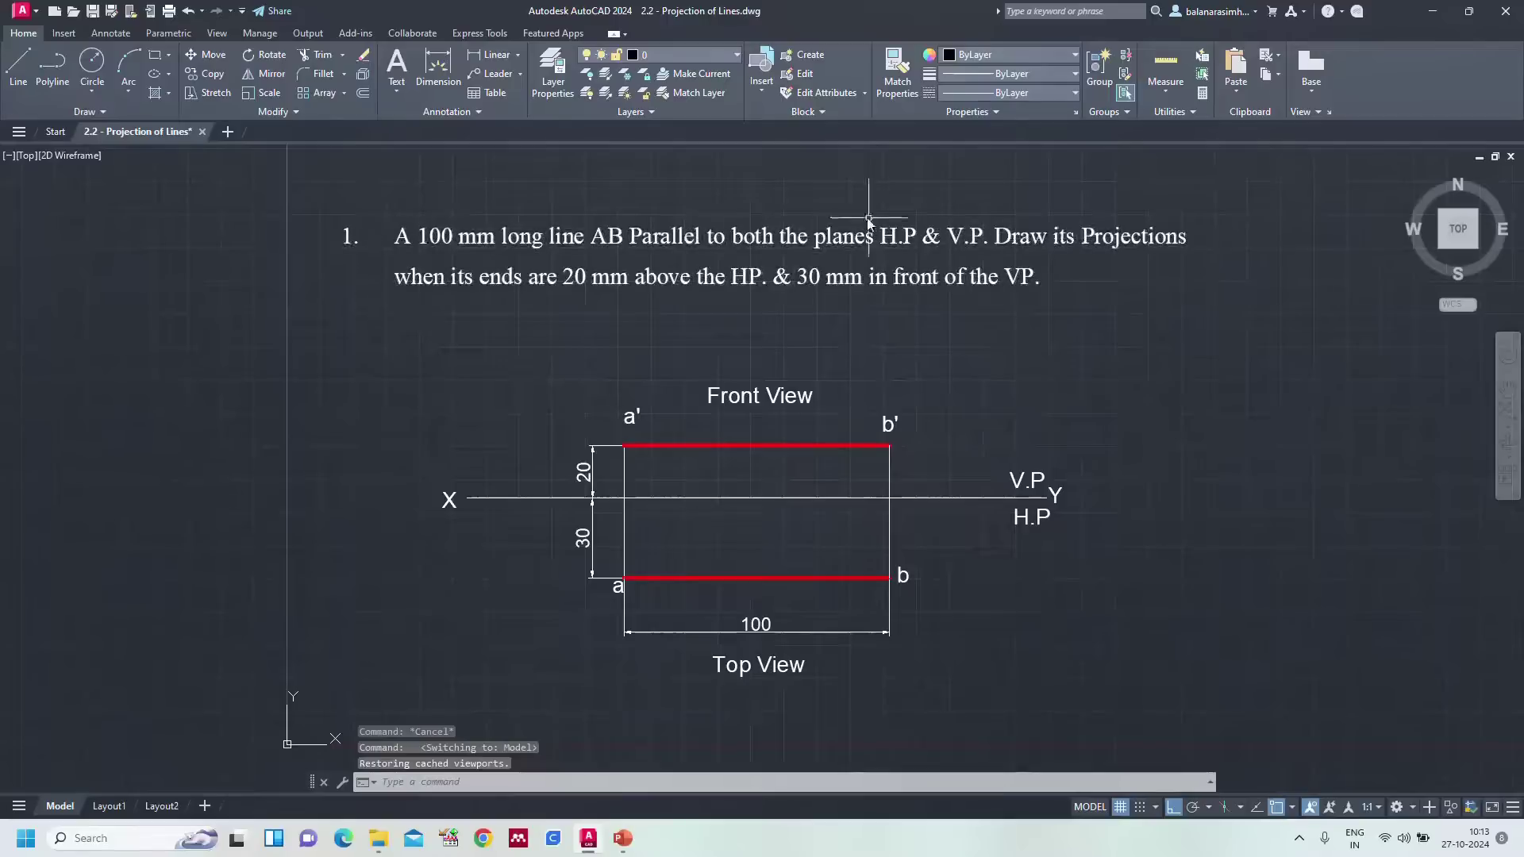
# Insert a layout from the Desktop's A4 Landscape.dwt template and open the new Print Layout.
pyautogui.rightClick(205, 806)
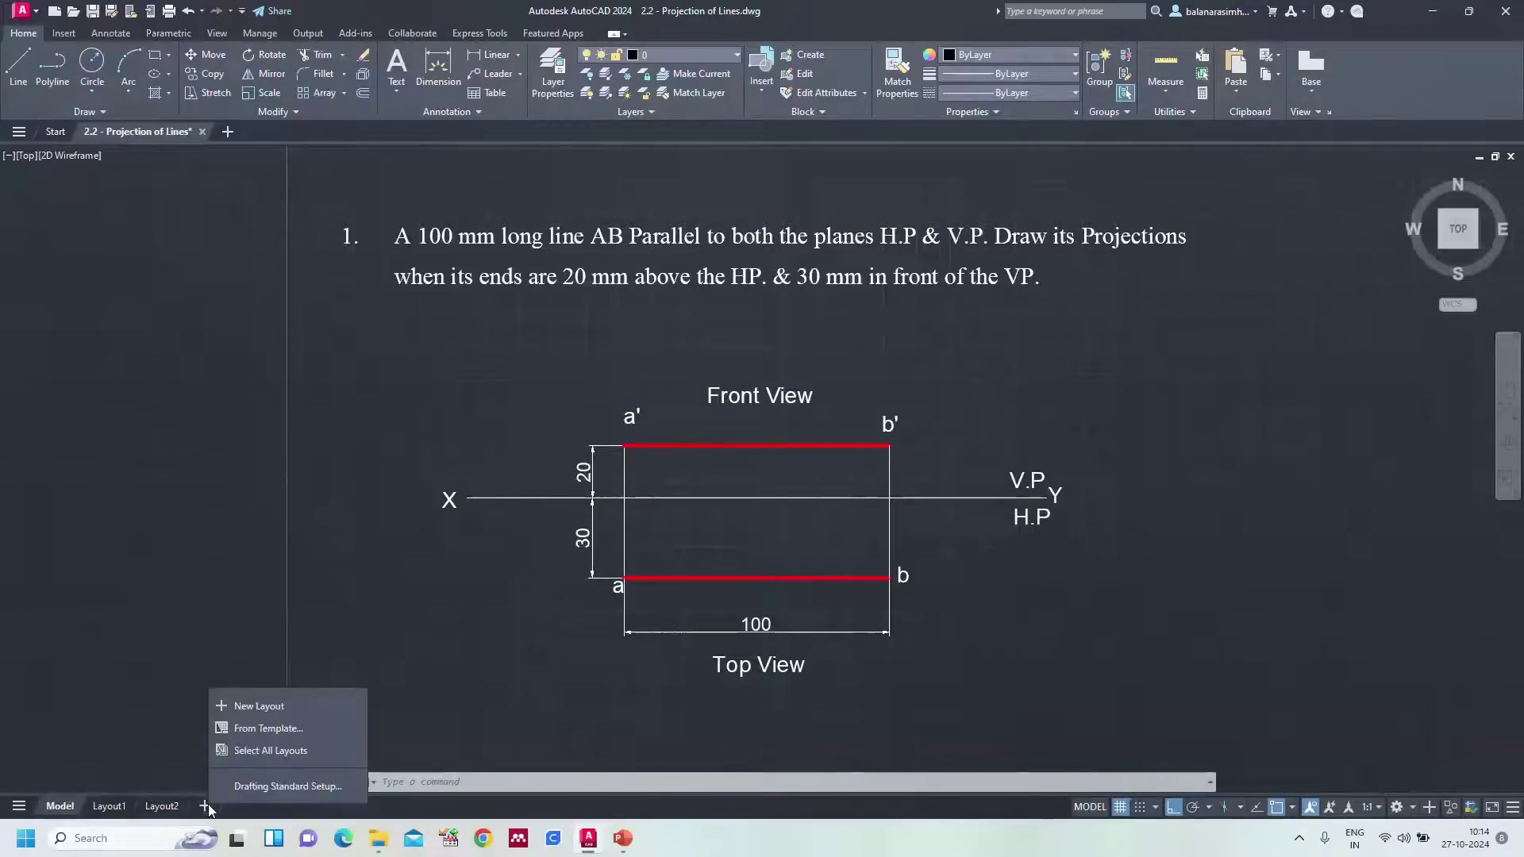
pyautogui.click(254, 728)
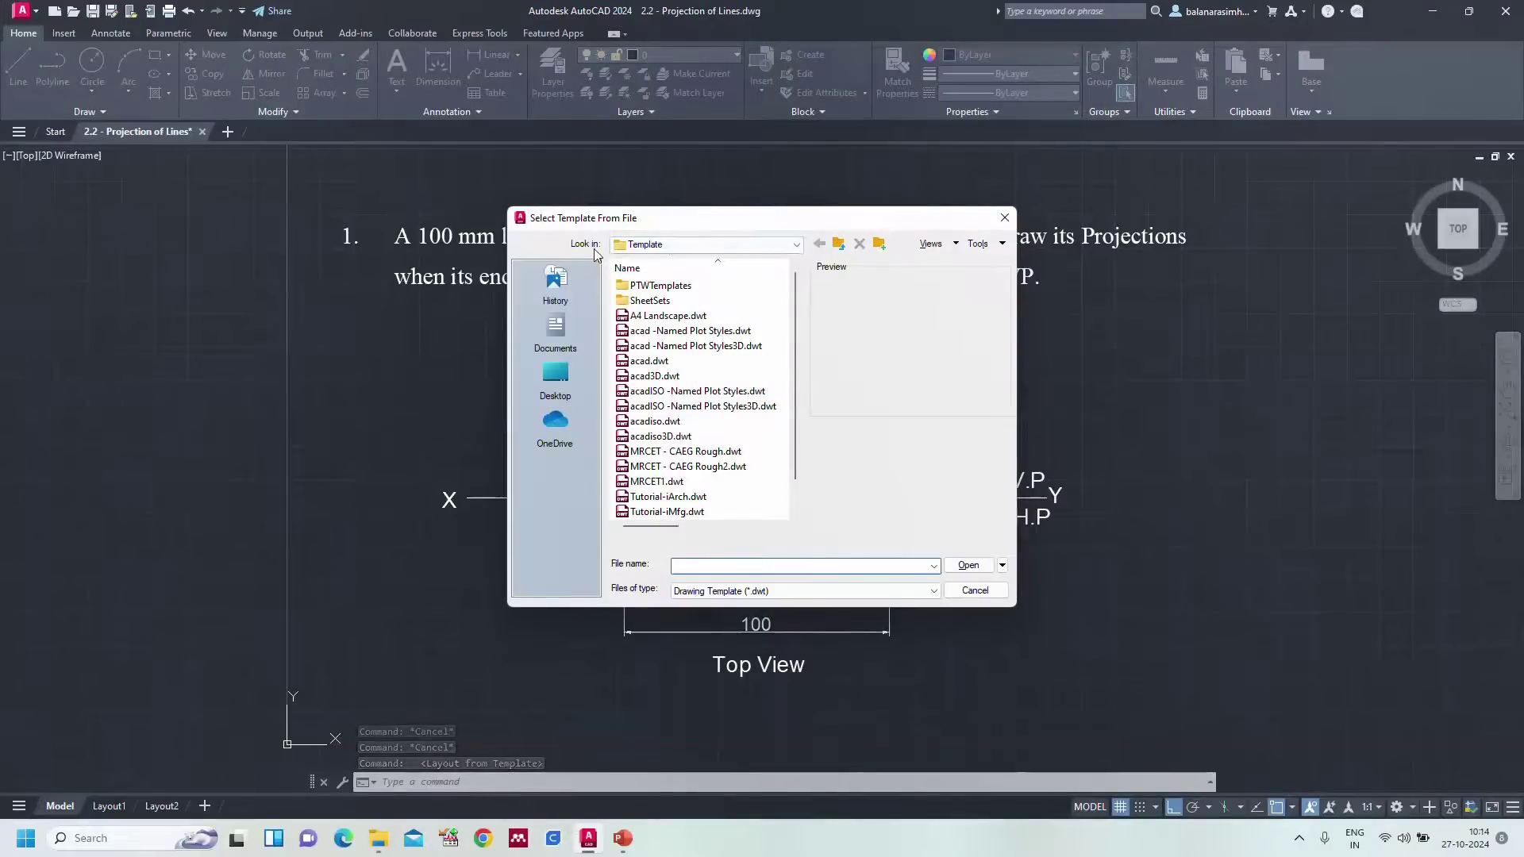
pyautogui.click(796, 246)
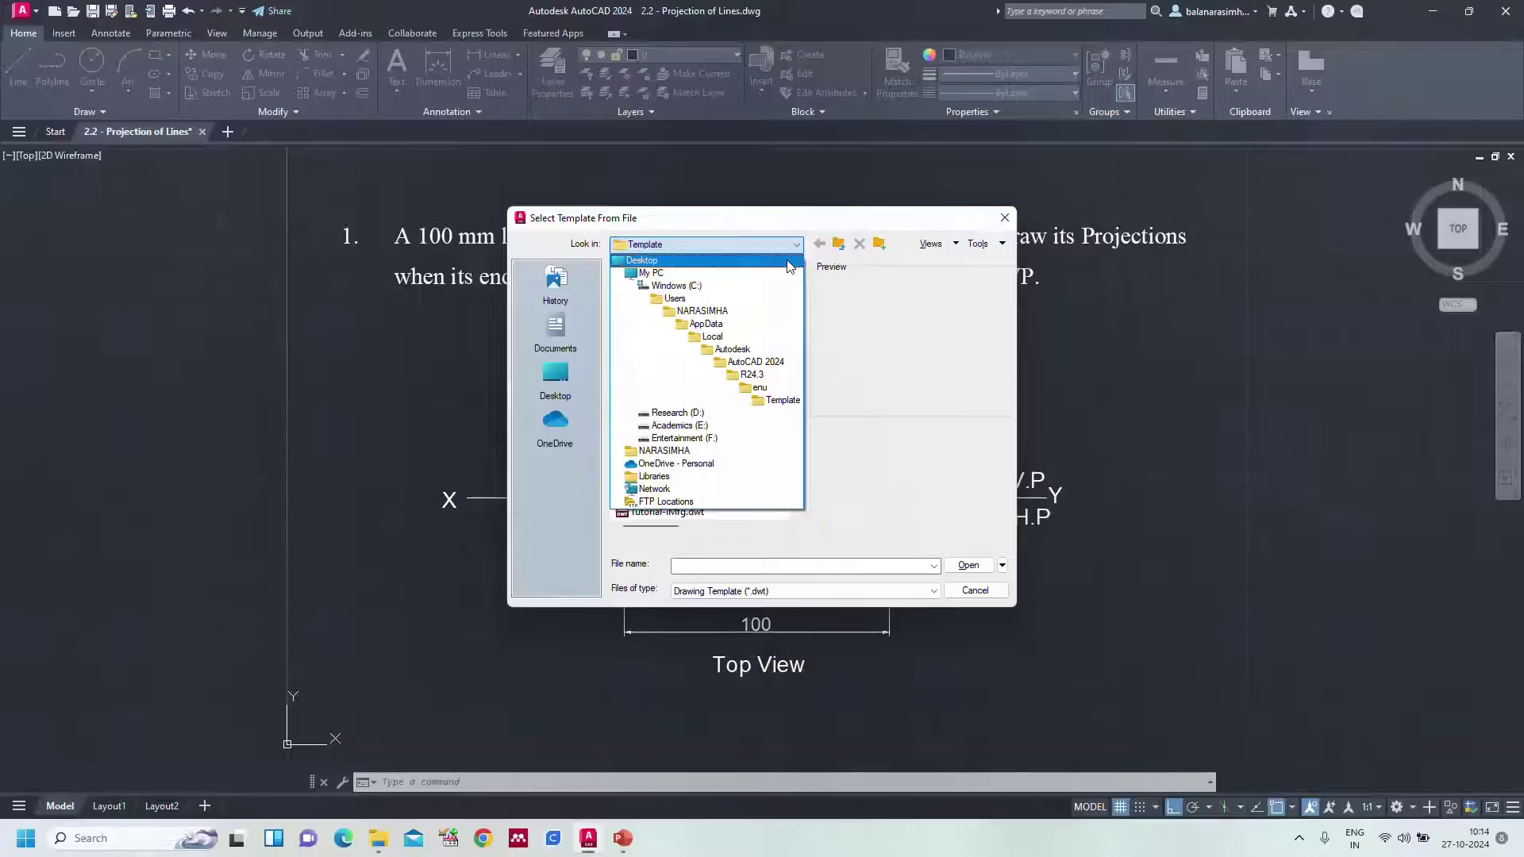
pyautogui.click(787, 260)
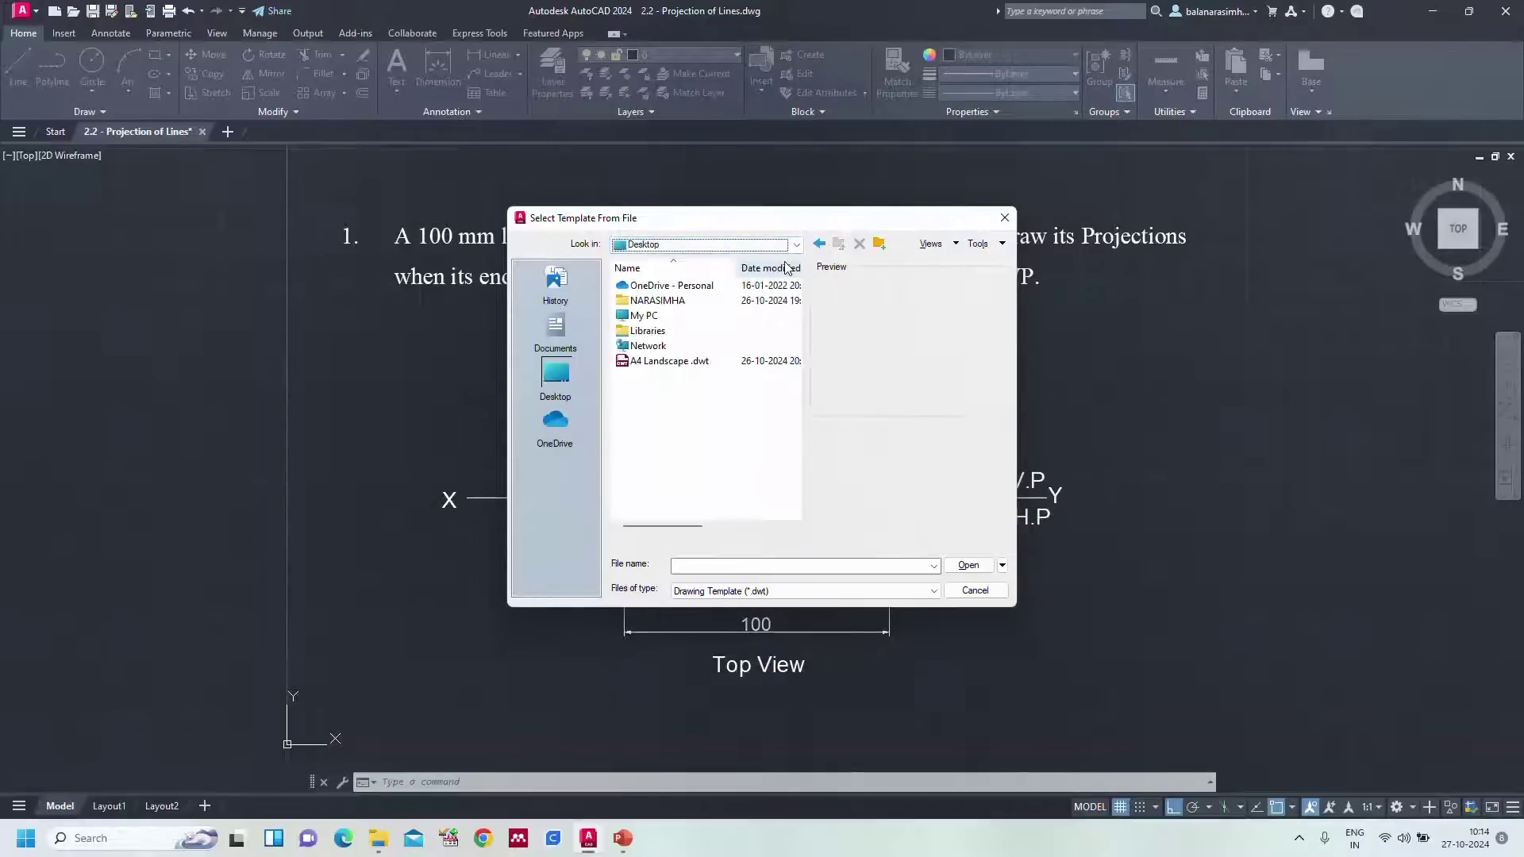
pyautogui.click(699, 362)
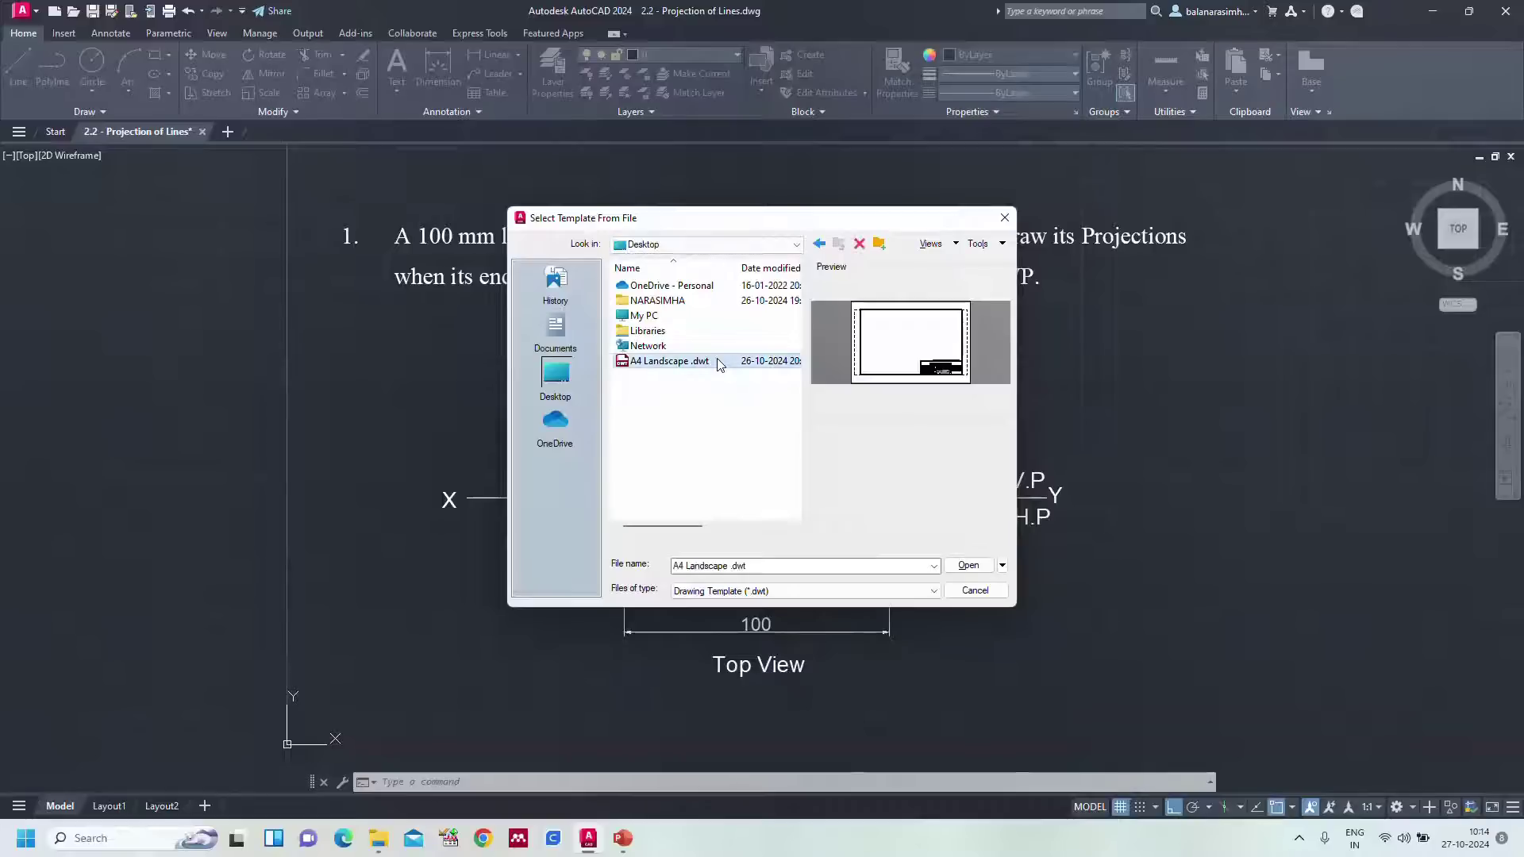
pyautogui.click(967, 565)
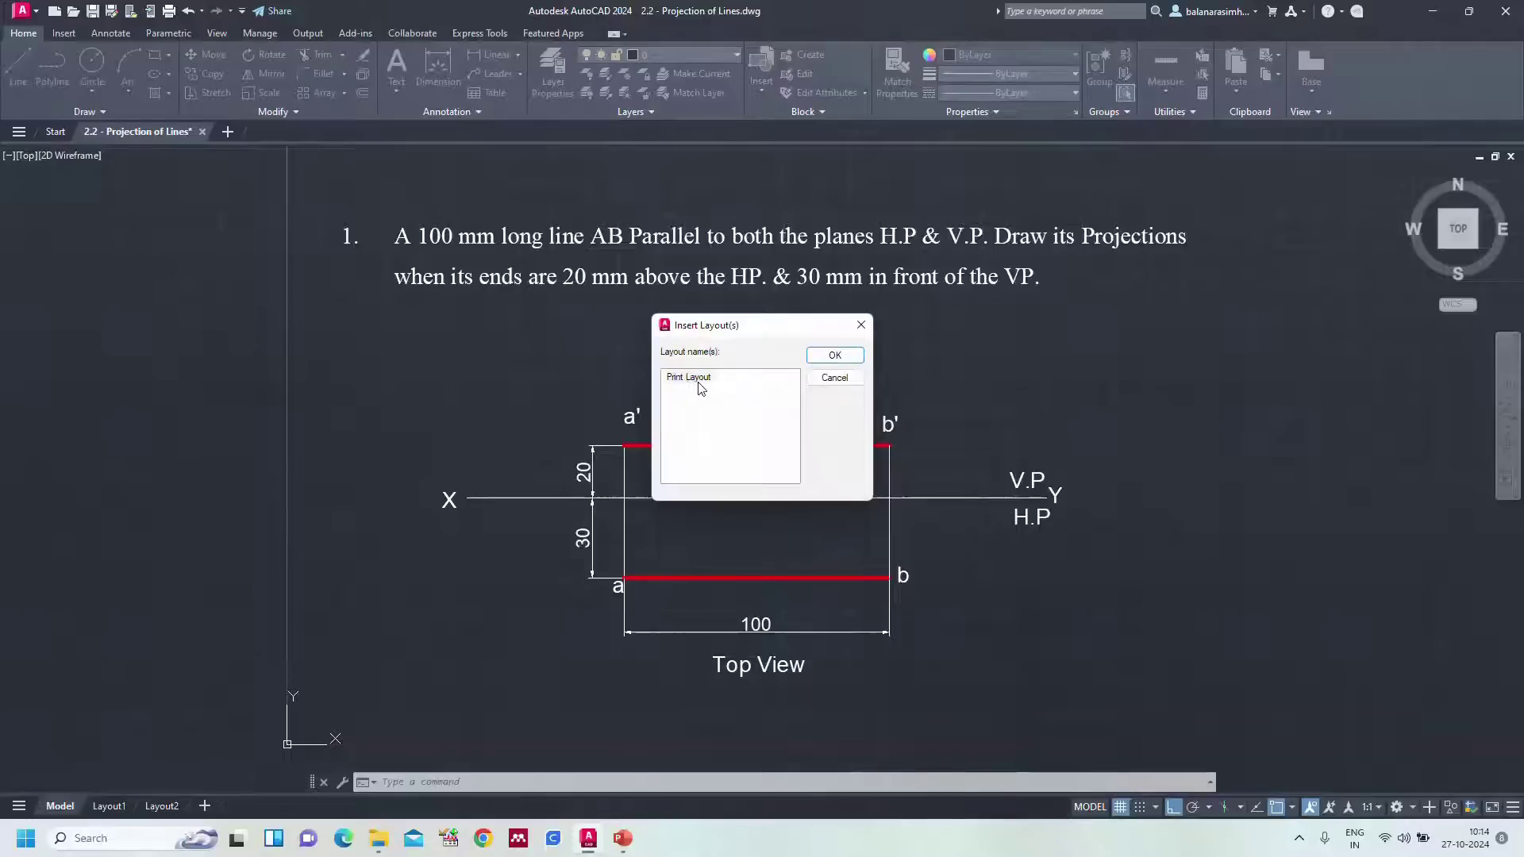
pyautogui.click(835, 356)
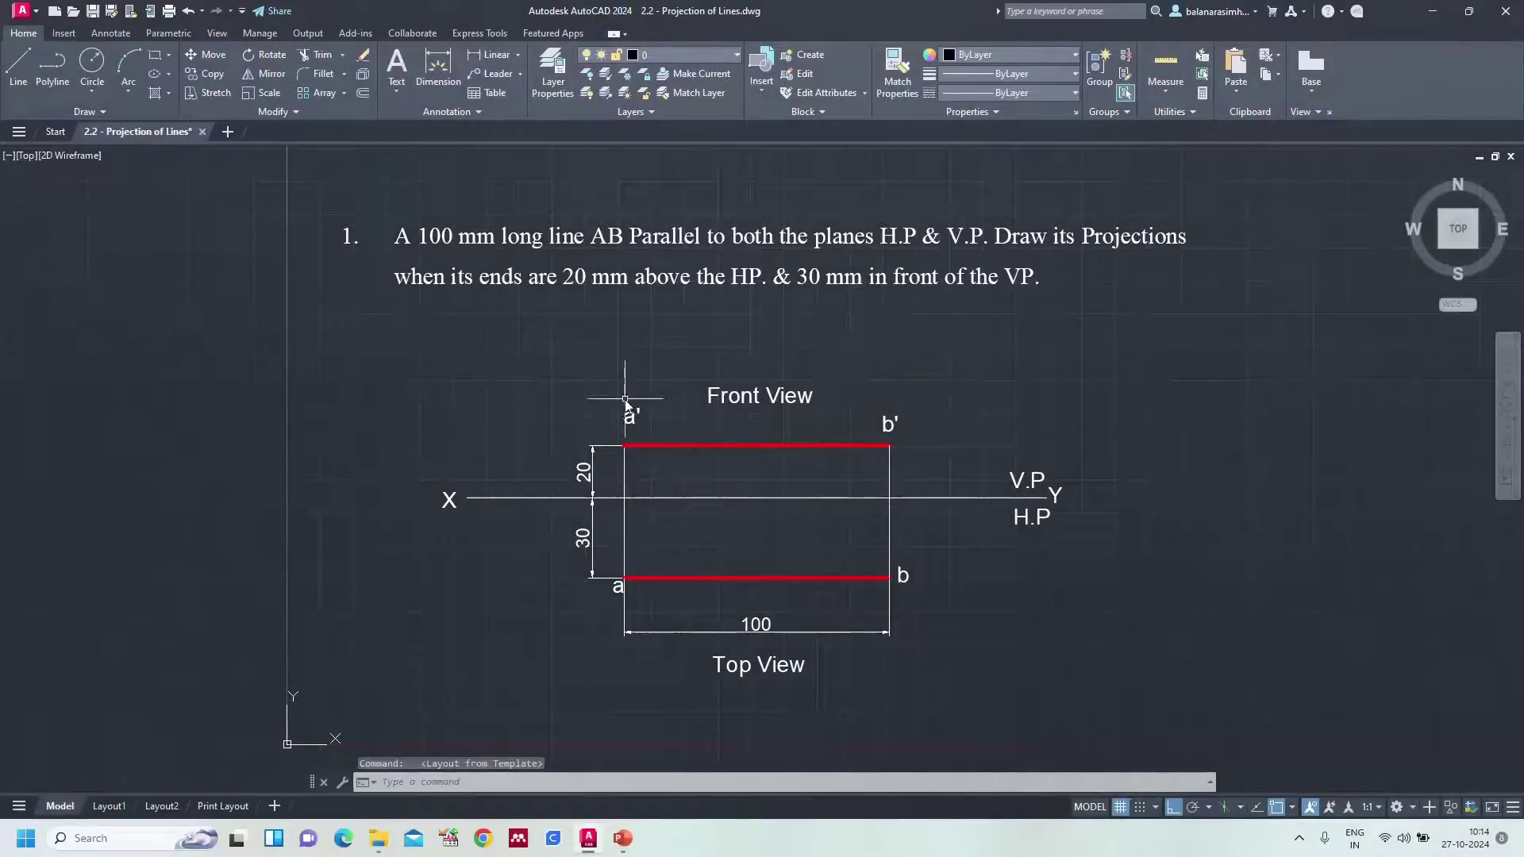
pyautogui.moveTo(219, 814)
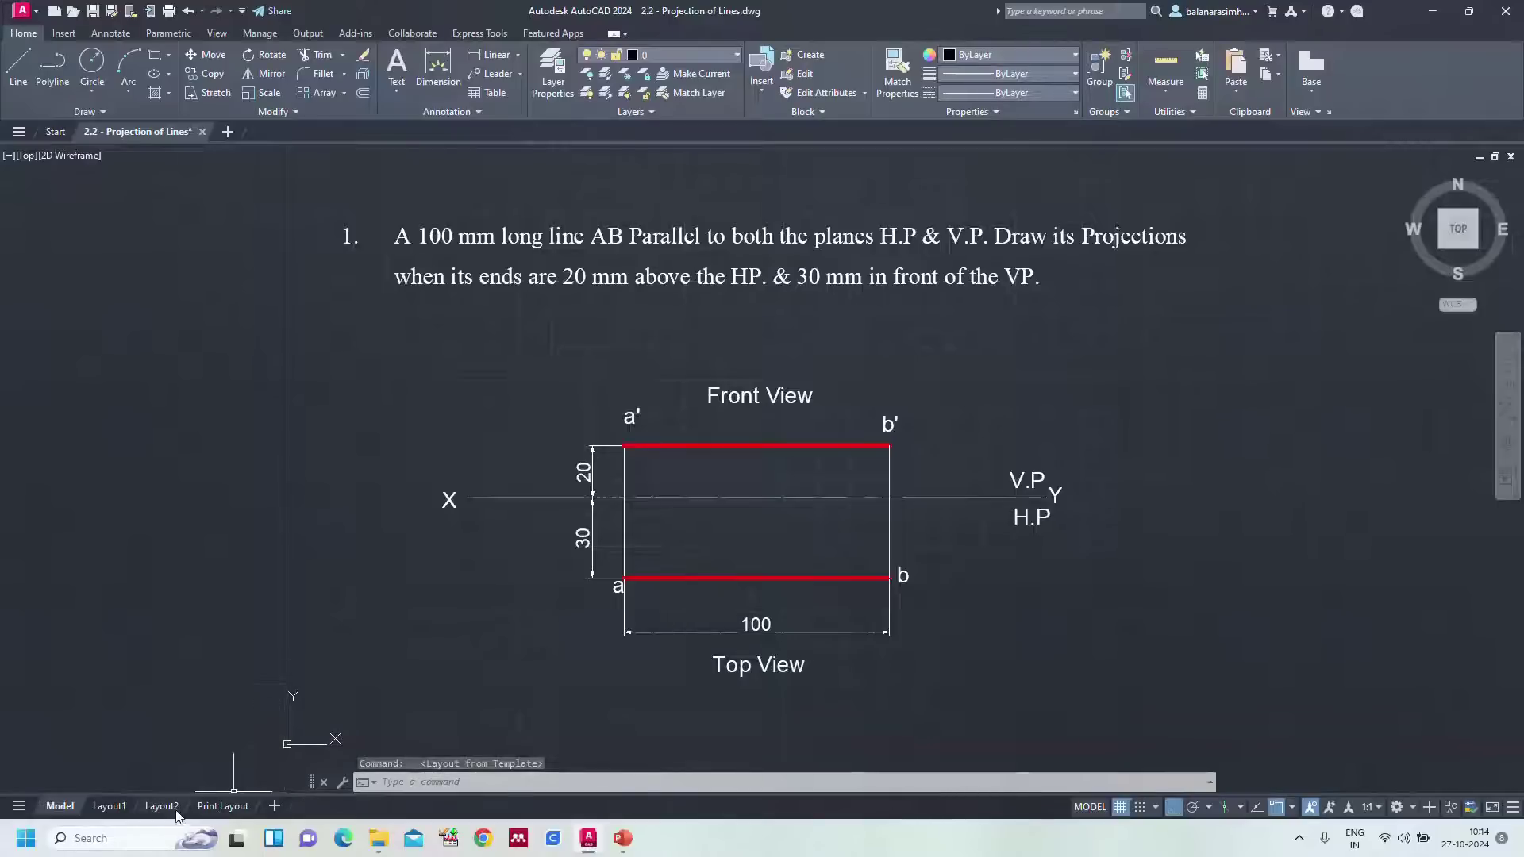
pyautogui.click(213, 807)
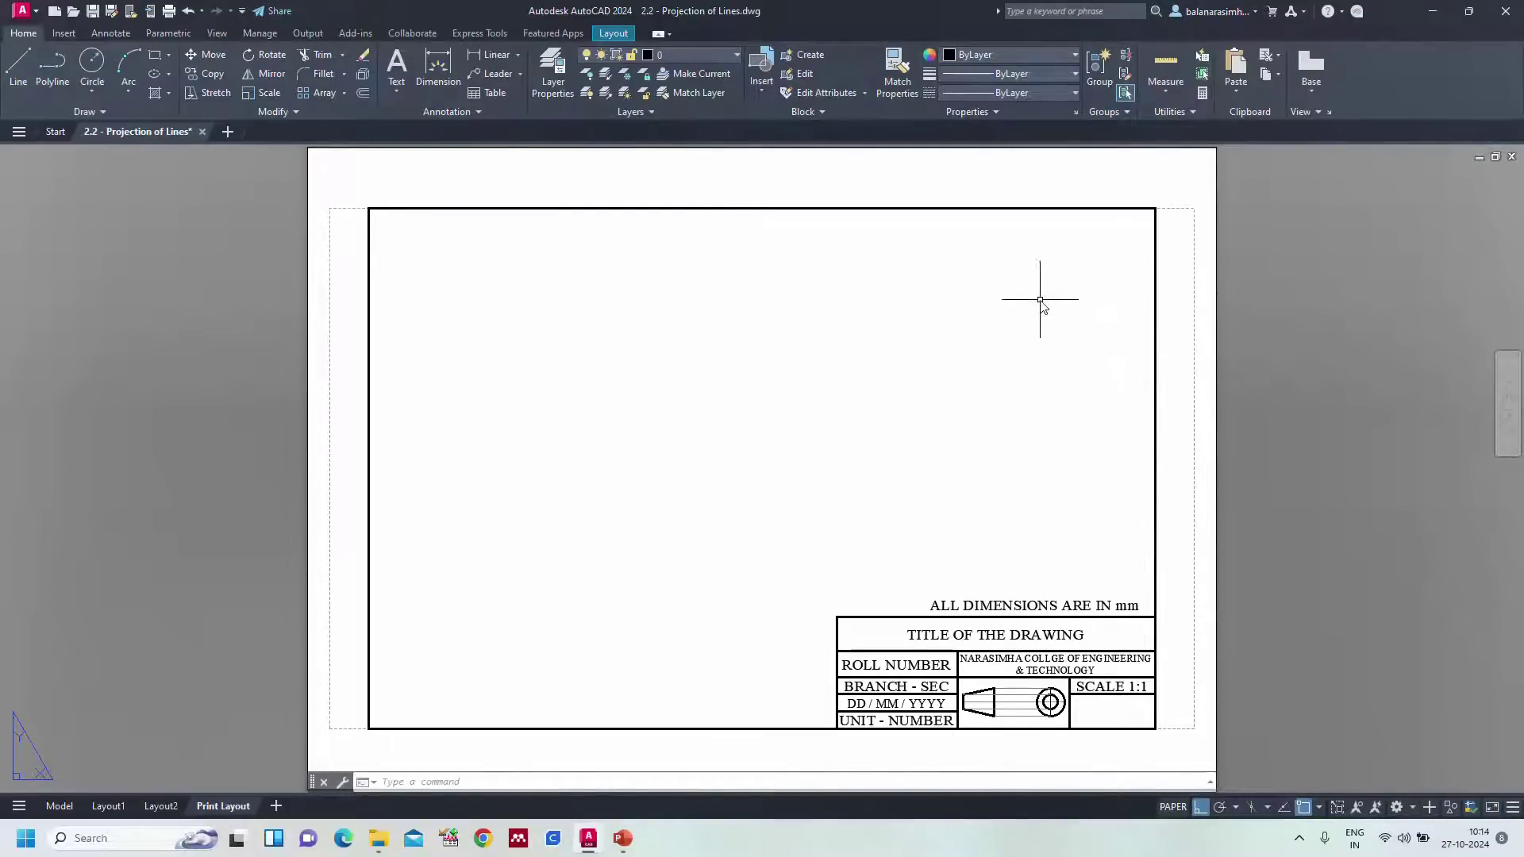
pyautogui.press('Escape')
pyautogui.write('MVIEW')
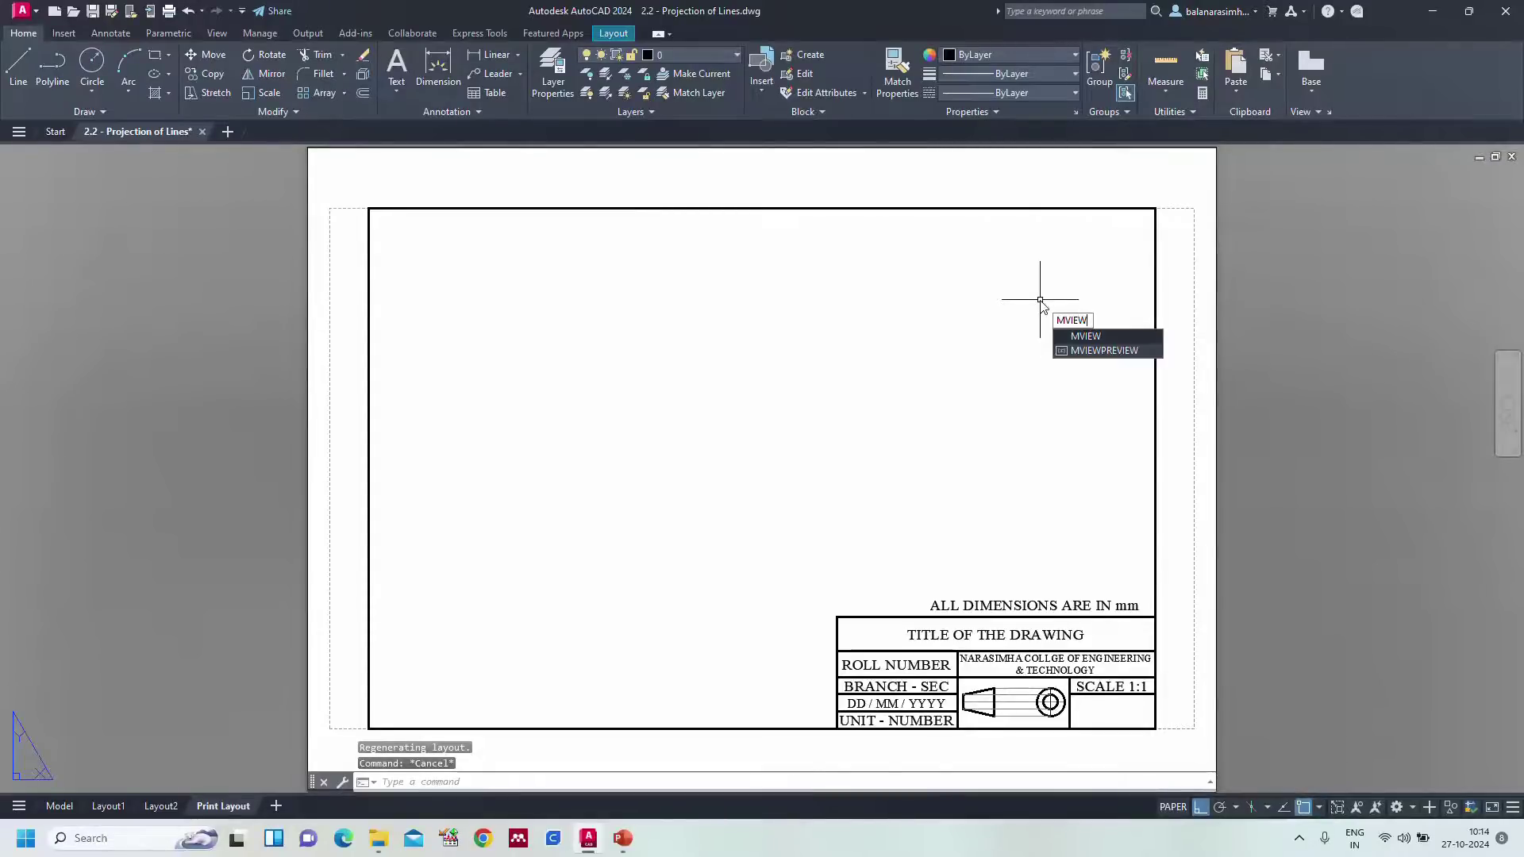
pyautogui.press('Return')
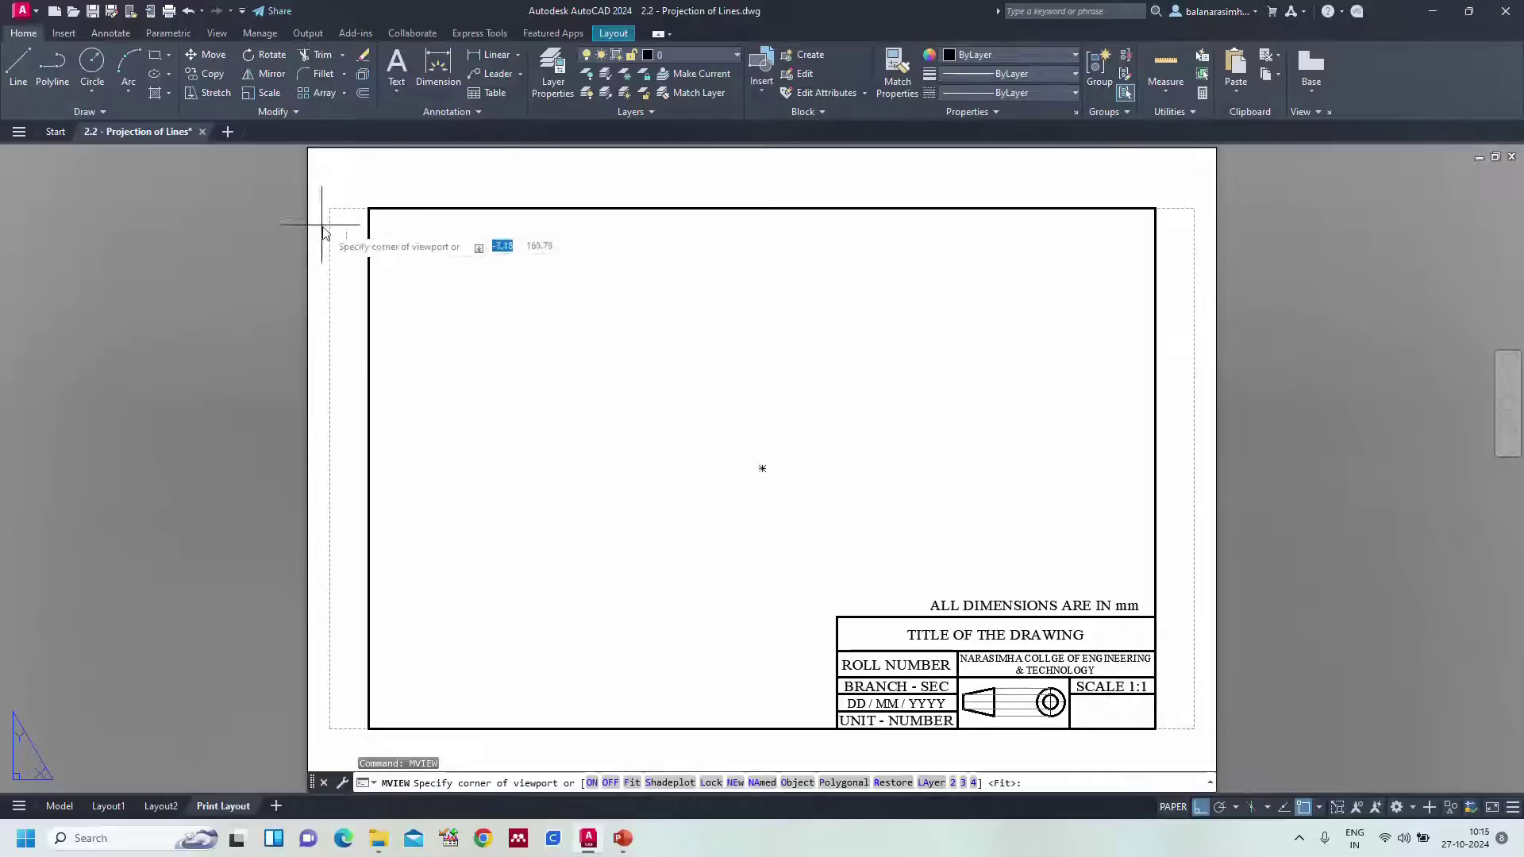
pyautogui.click(369, 208)
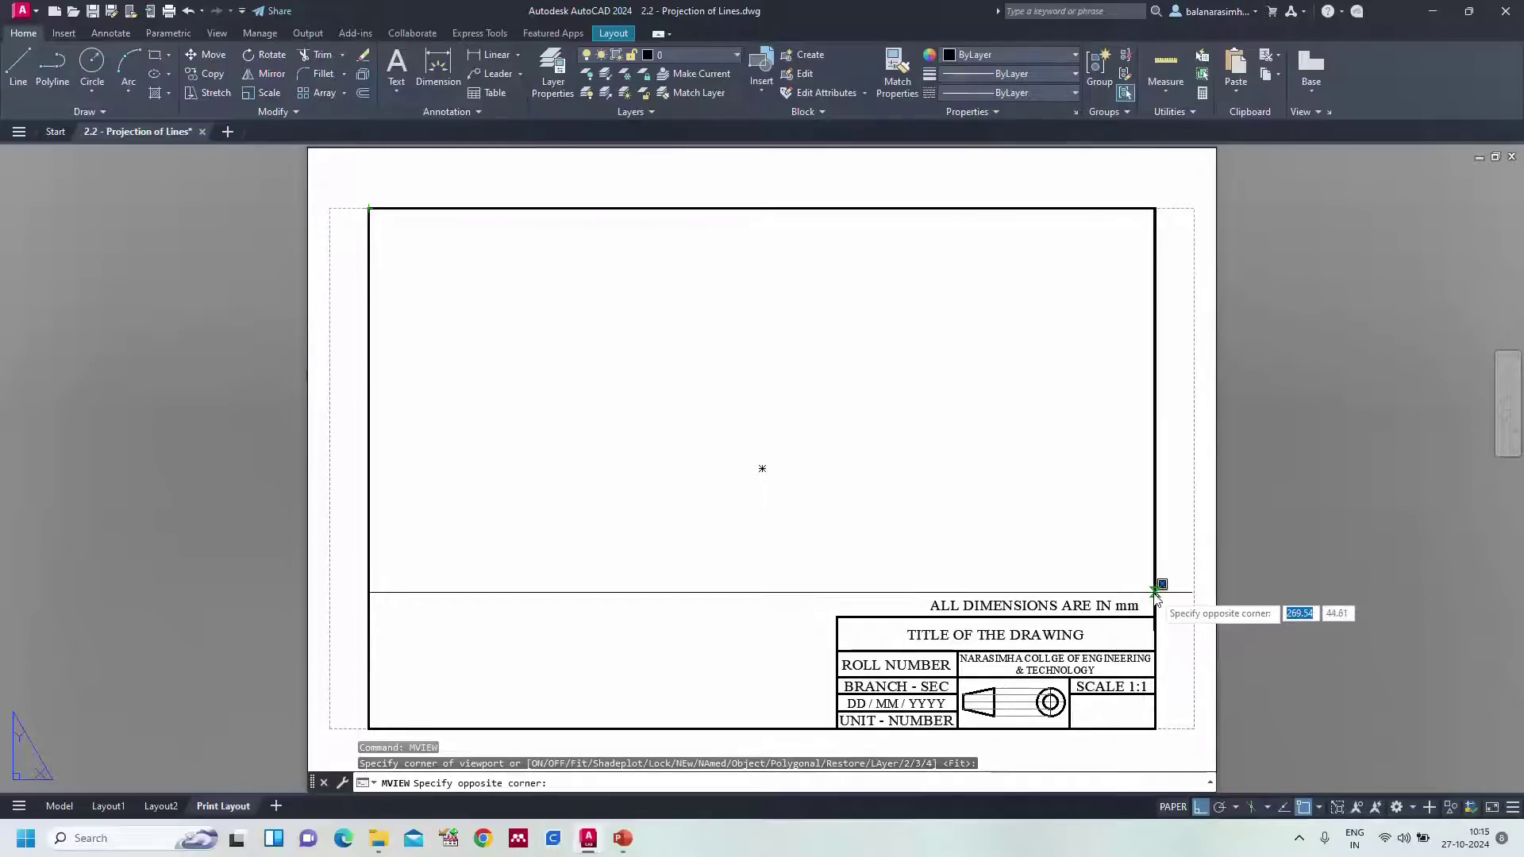
pyautogui.click(1155, 592)
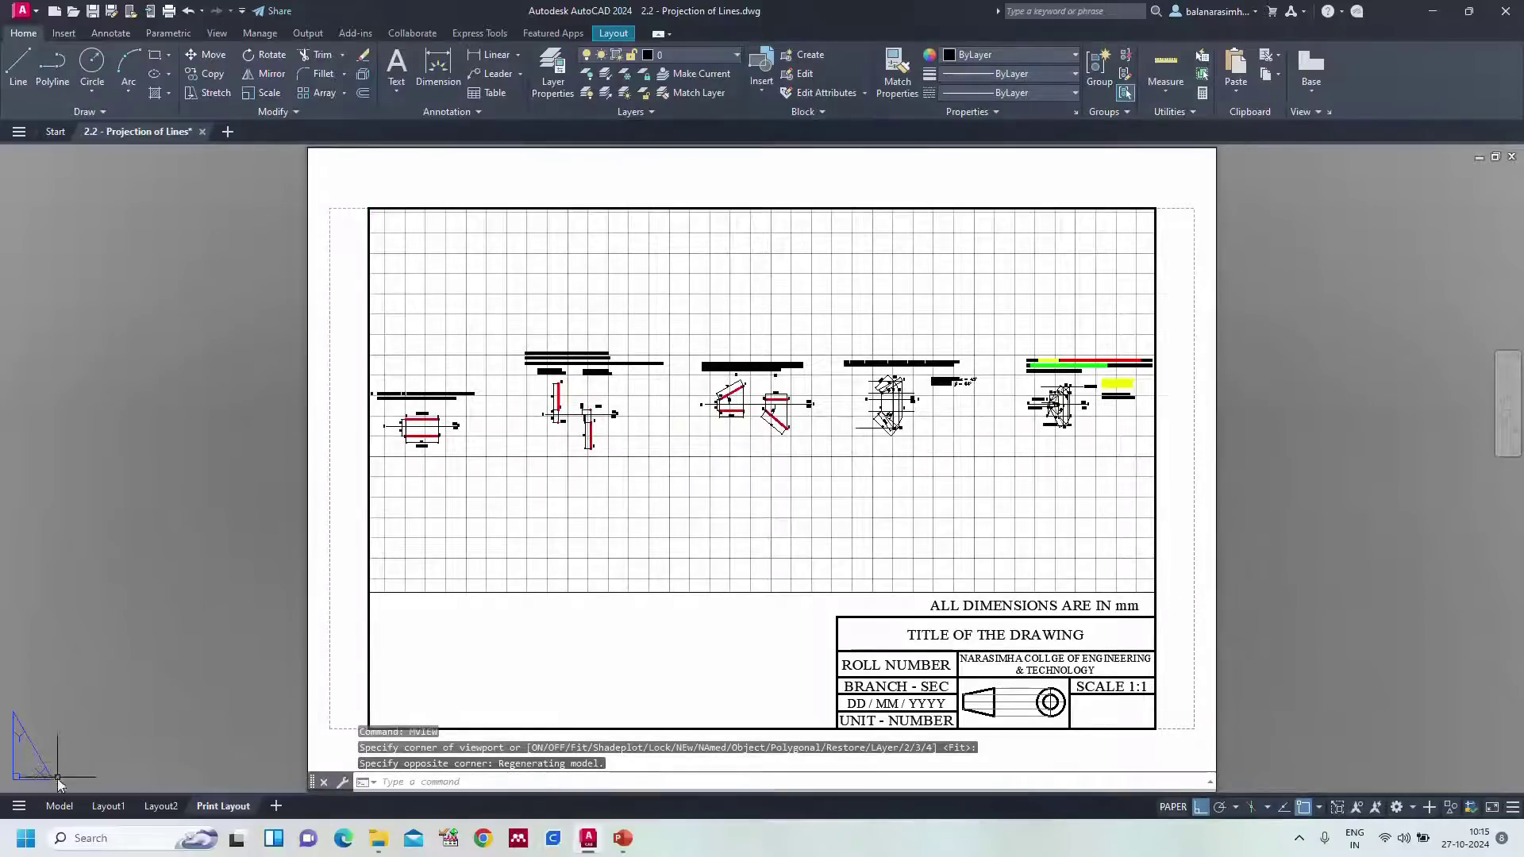
pyautogui.click(59, 807)
pyautogui.press('Escape')
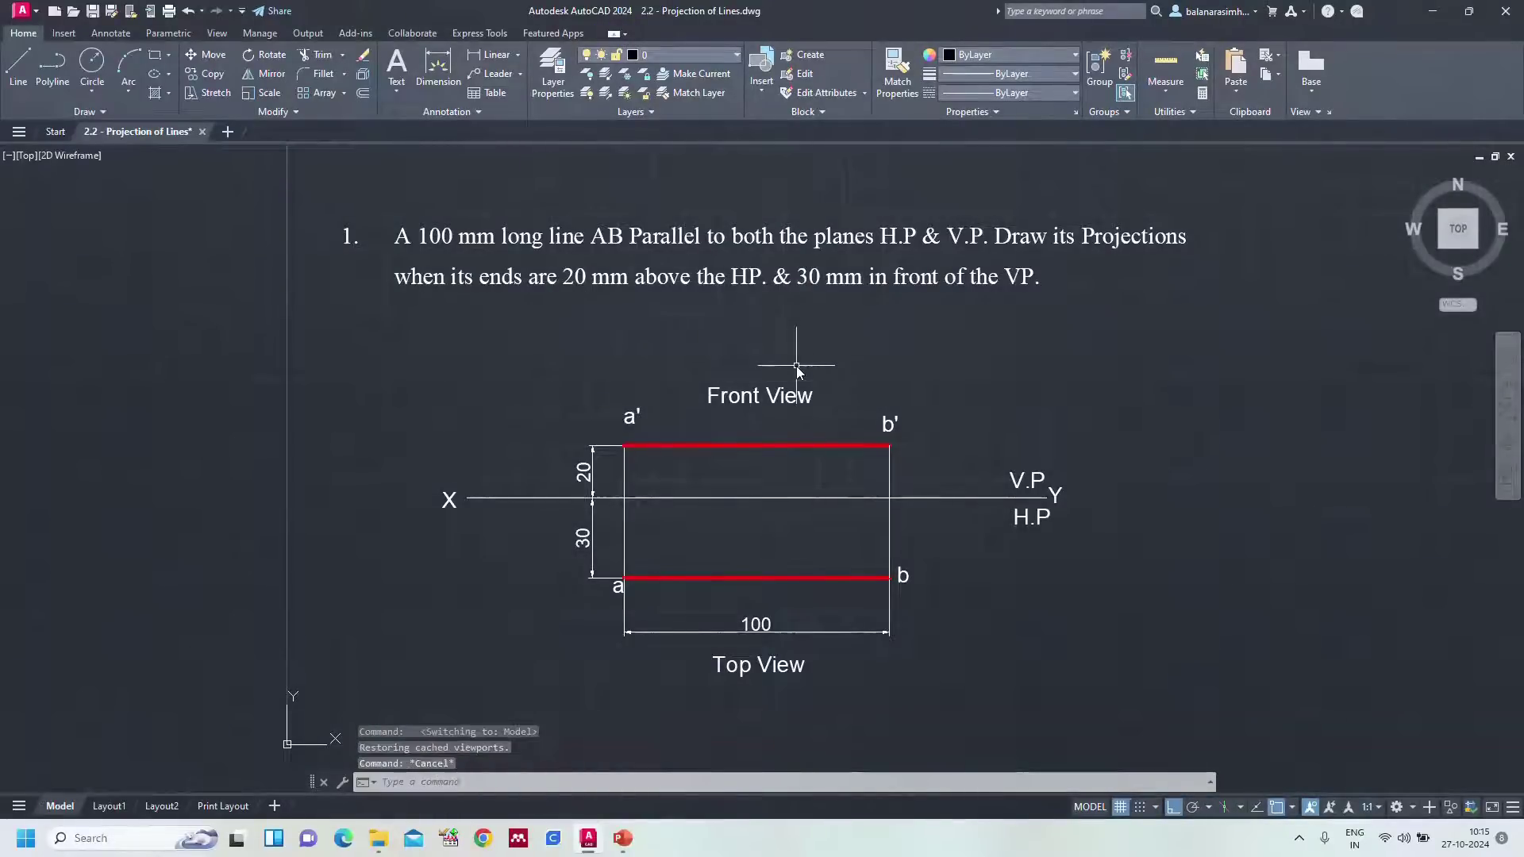
pyautogui.press('Return')
pyautogui.write('a')
pyautogui.press('Return')
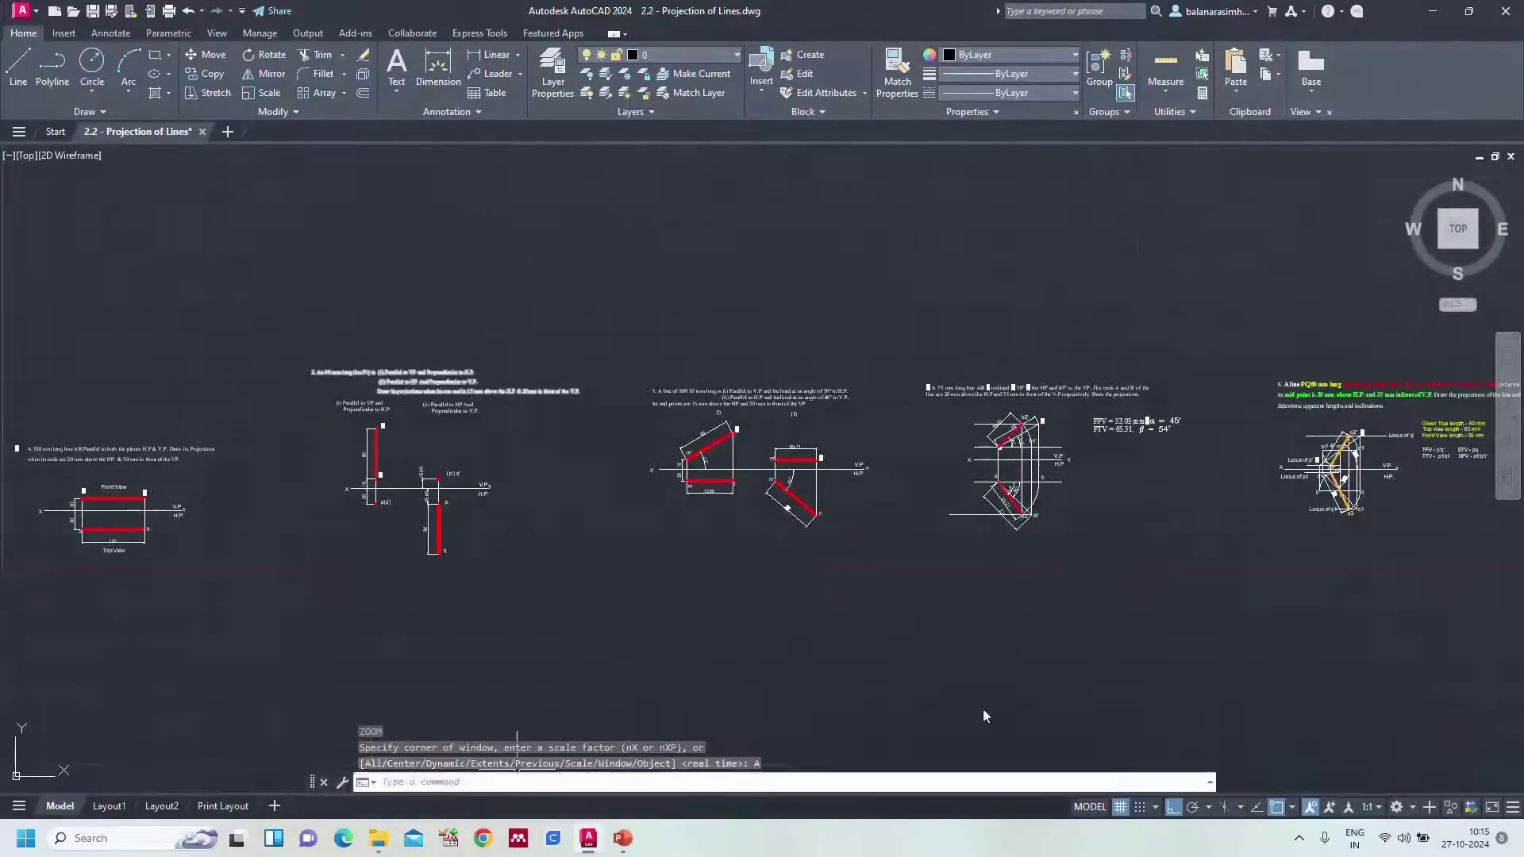
pyautogui.click(218, 806)
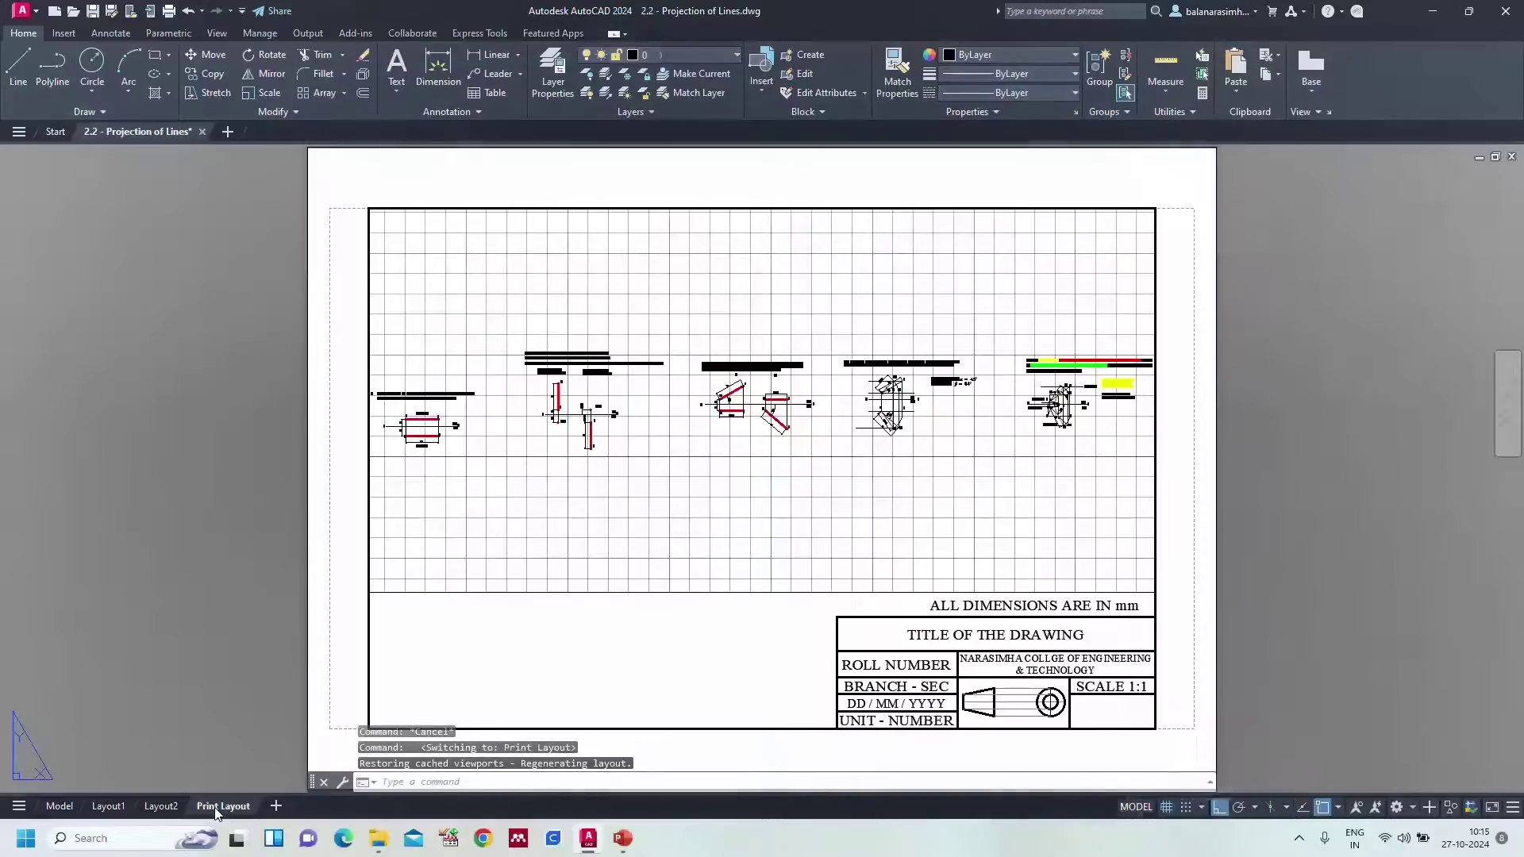
pyautogui.click(597, 594)
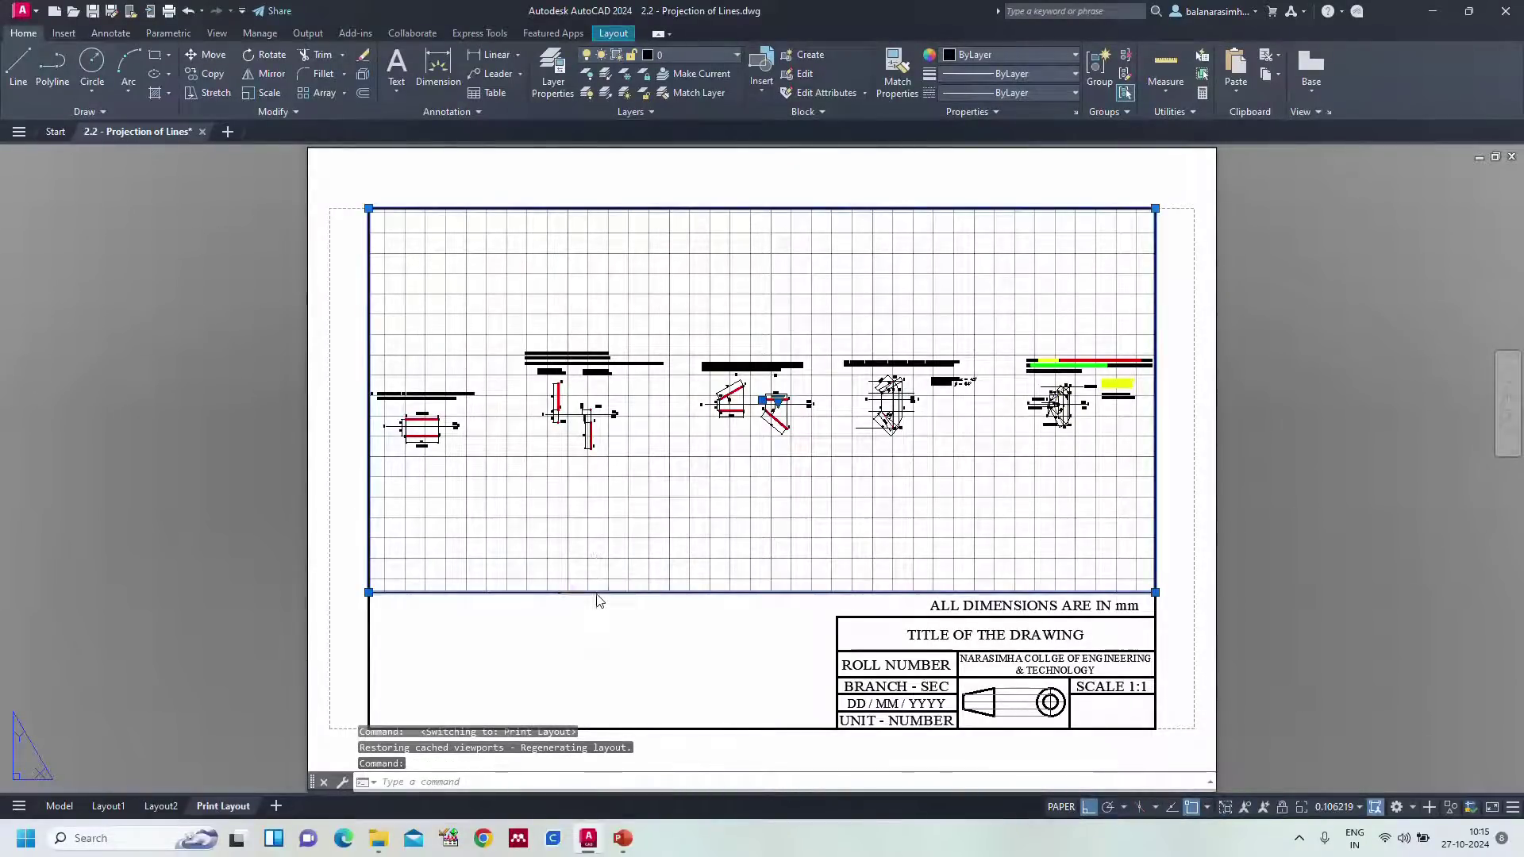
pyautogui.press('Delete')
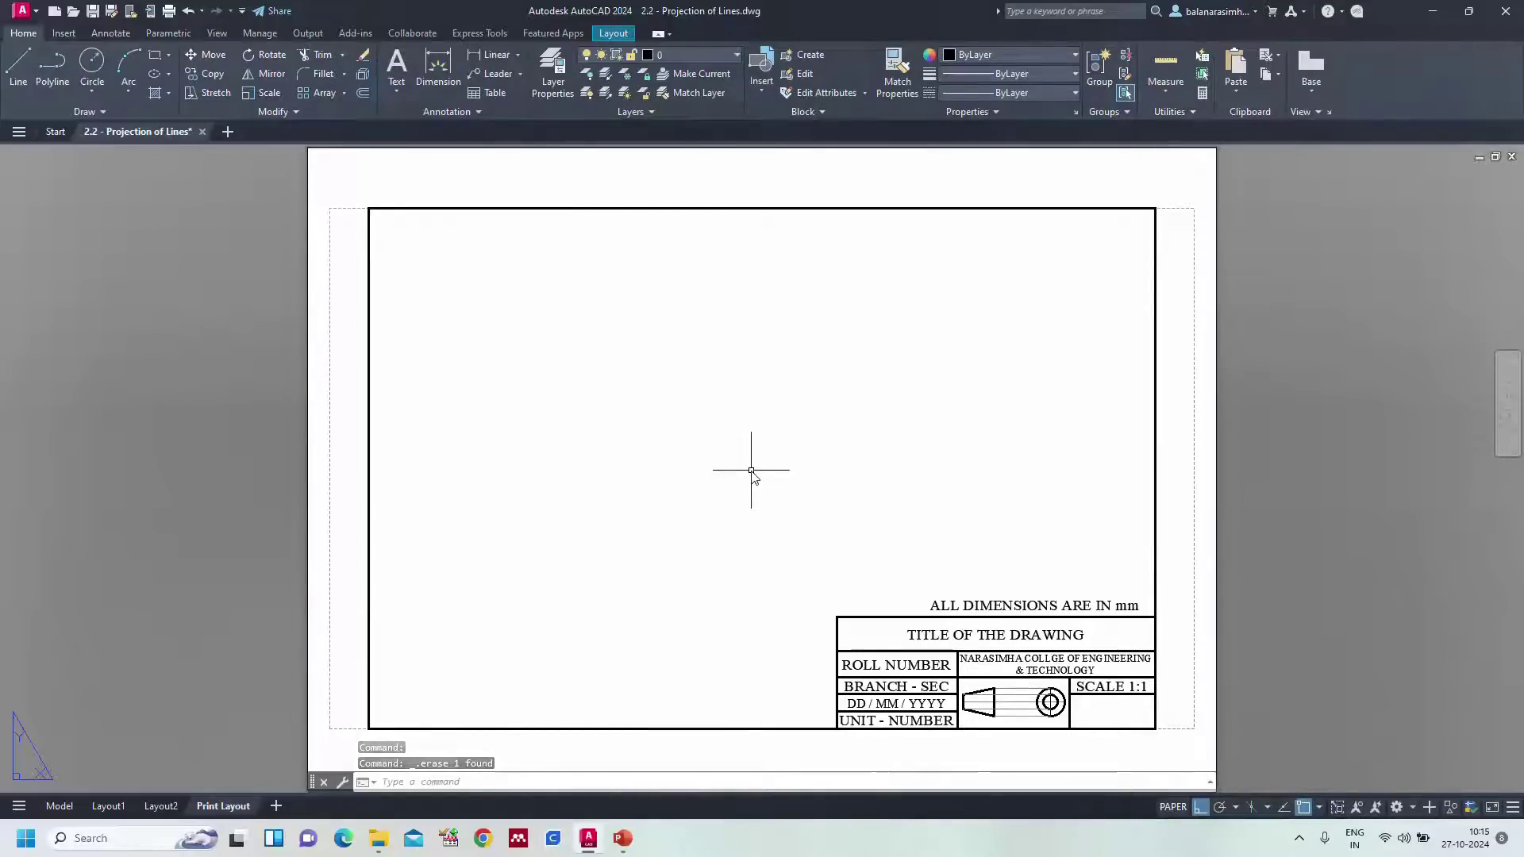
# Create a viewport with MV from the border's top-left corner down to just above the title block.
pyautogui.write('MVIEW')
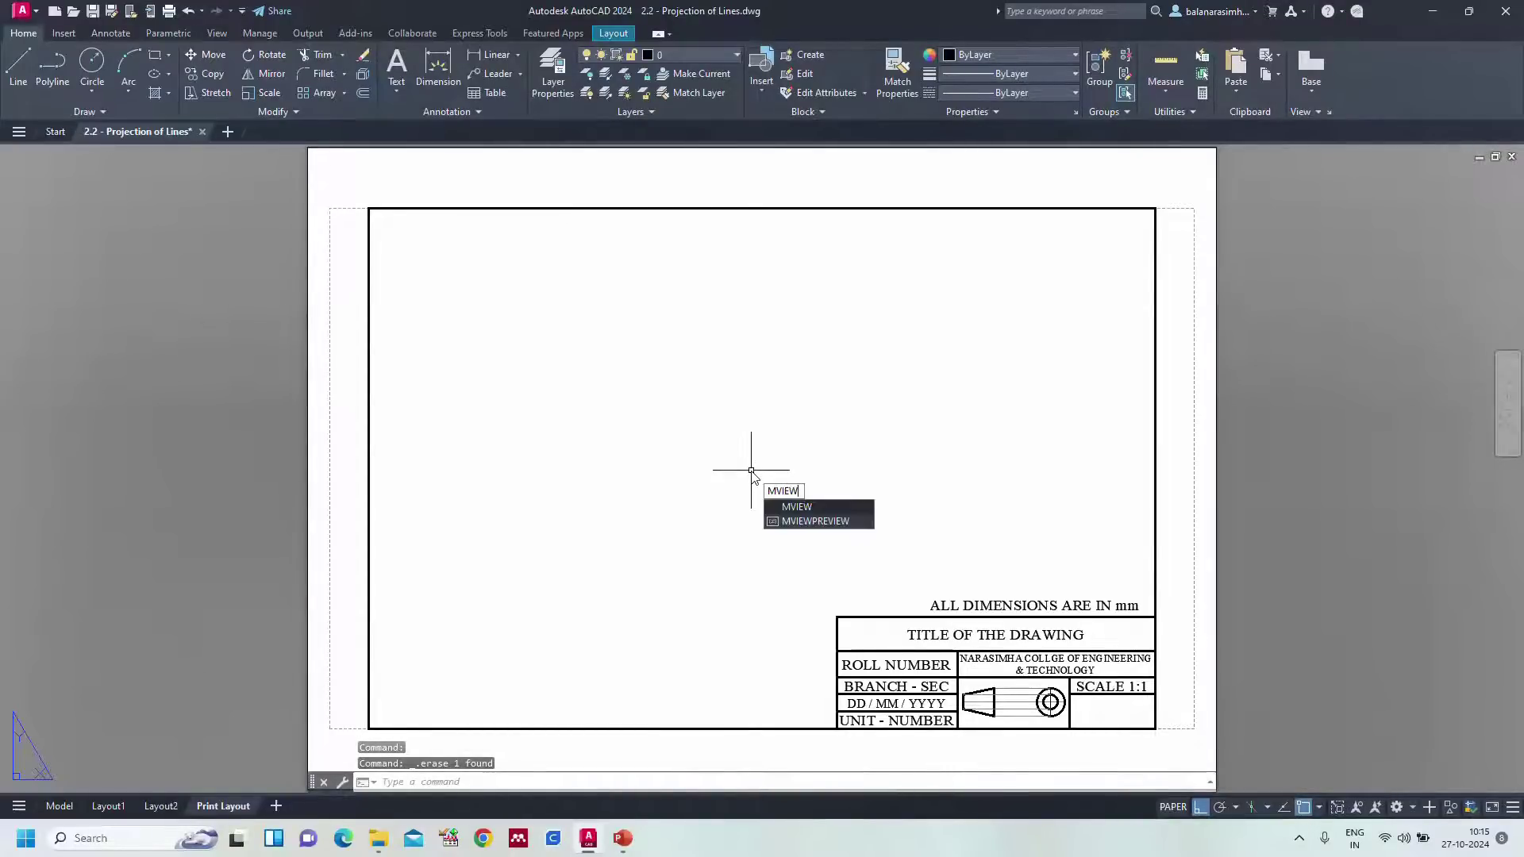
pyautogui.press('Return')
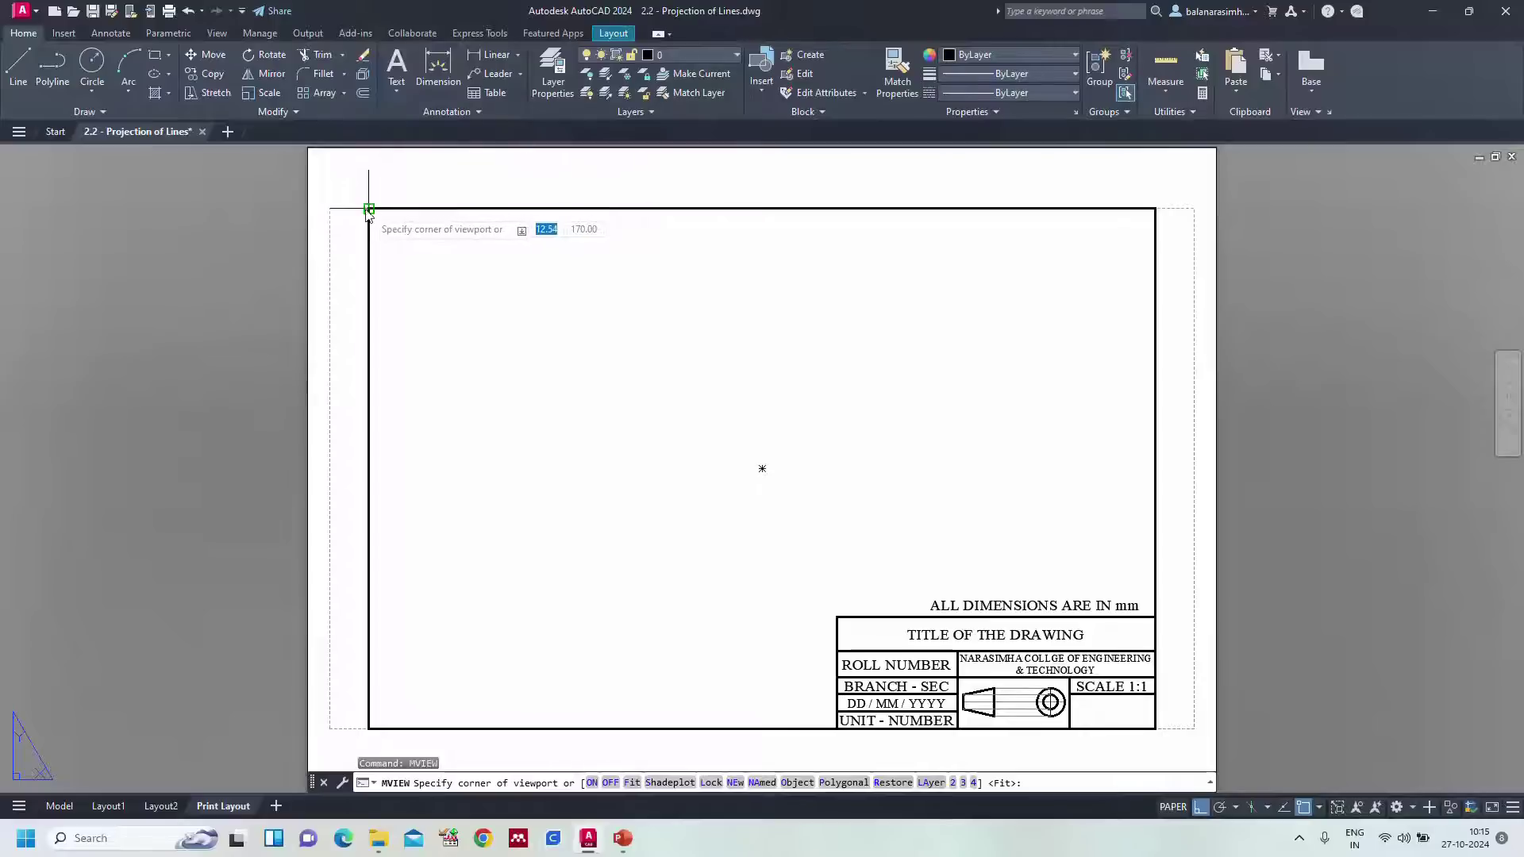
pyautogui.click(369, 208)
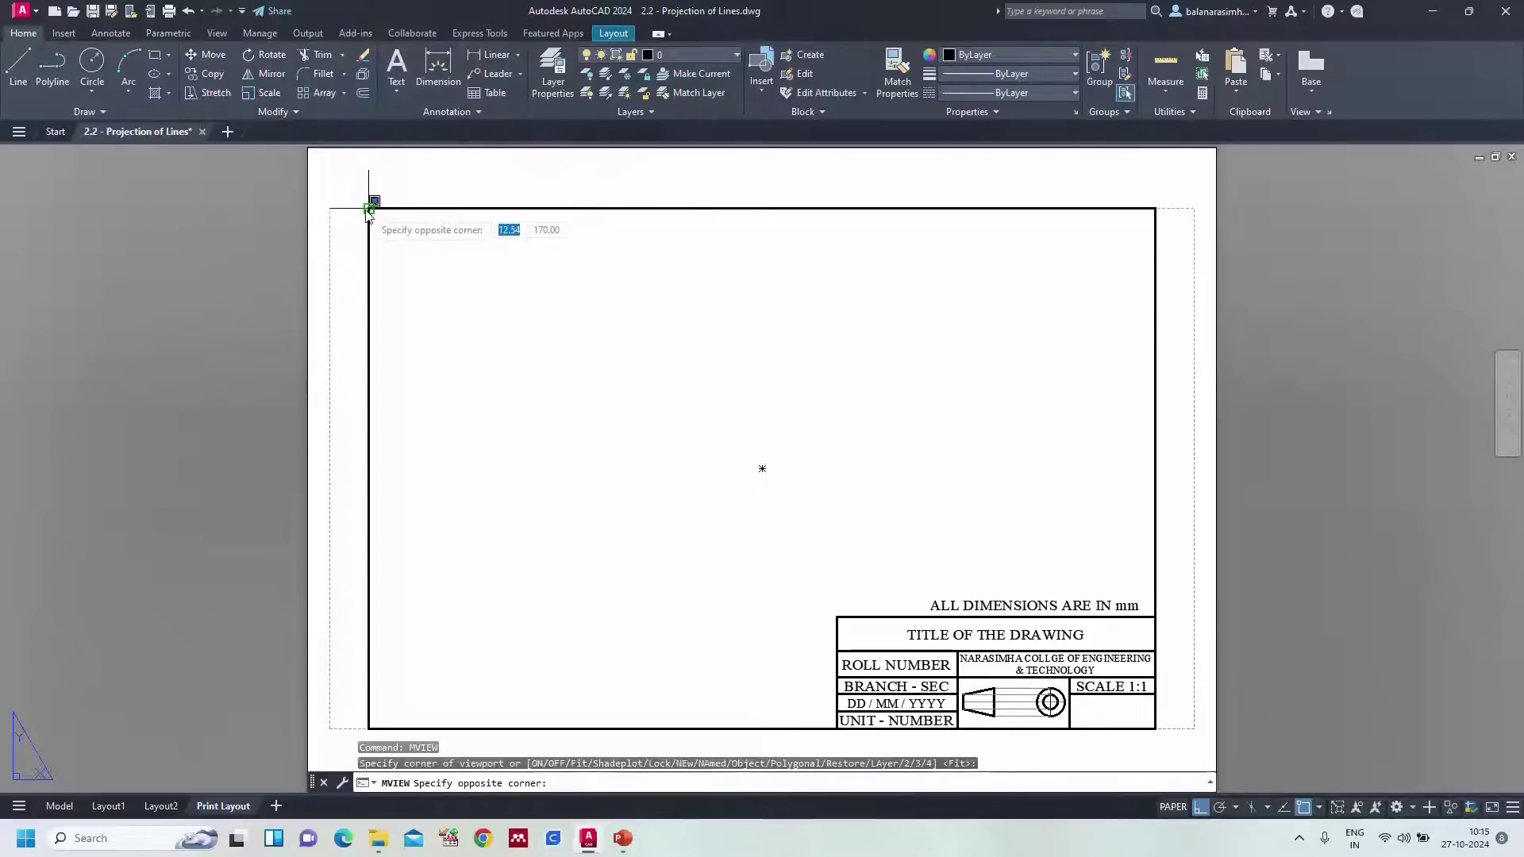
pyautogui.click(1156, 585)
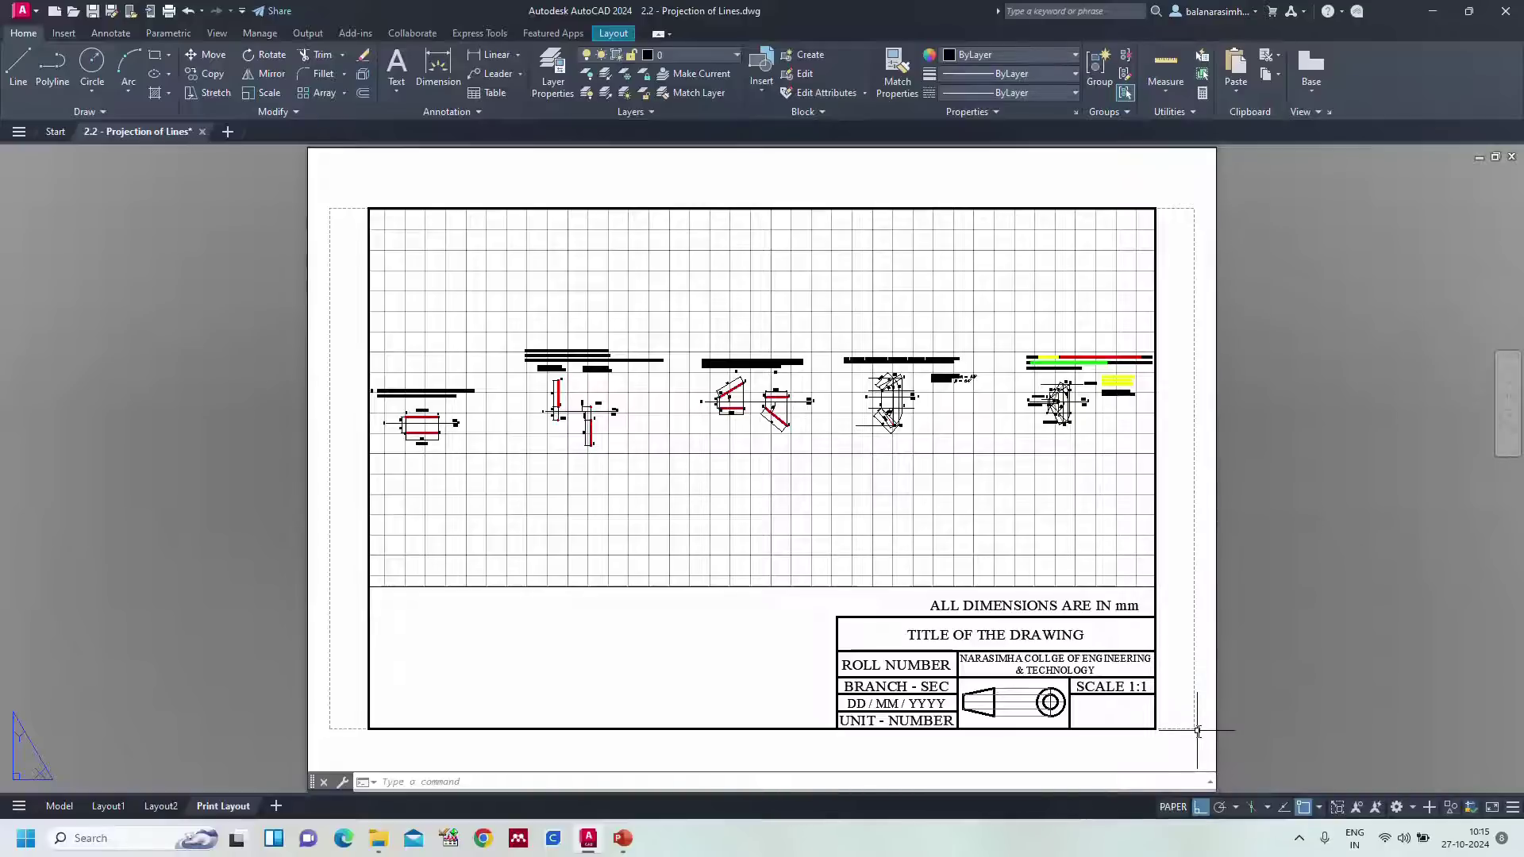
# Inside the viewport, zoom-window onto problem 1's front and top views and pan them into place.
pyautogui.click(1171, 806)
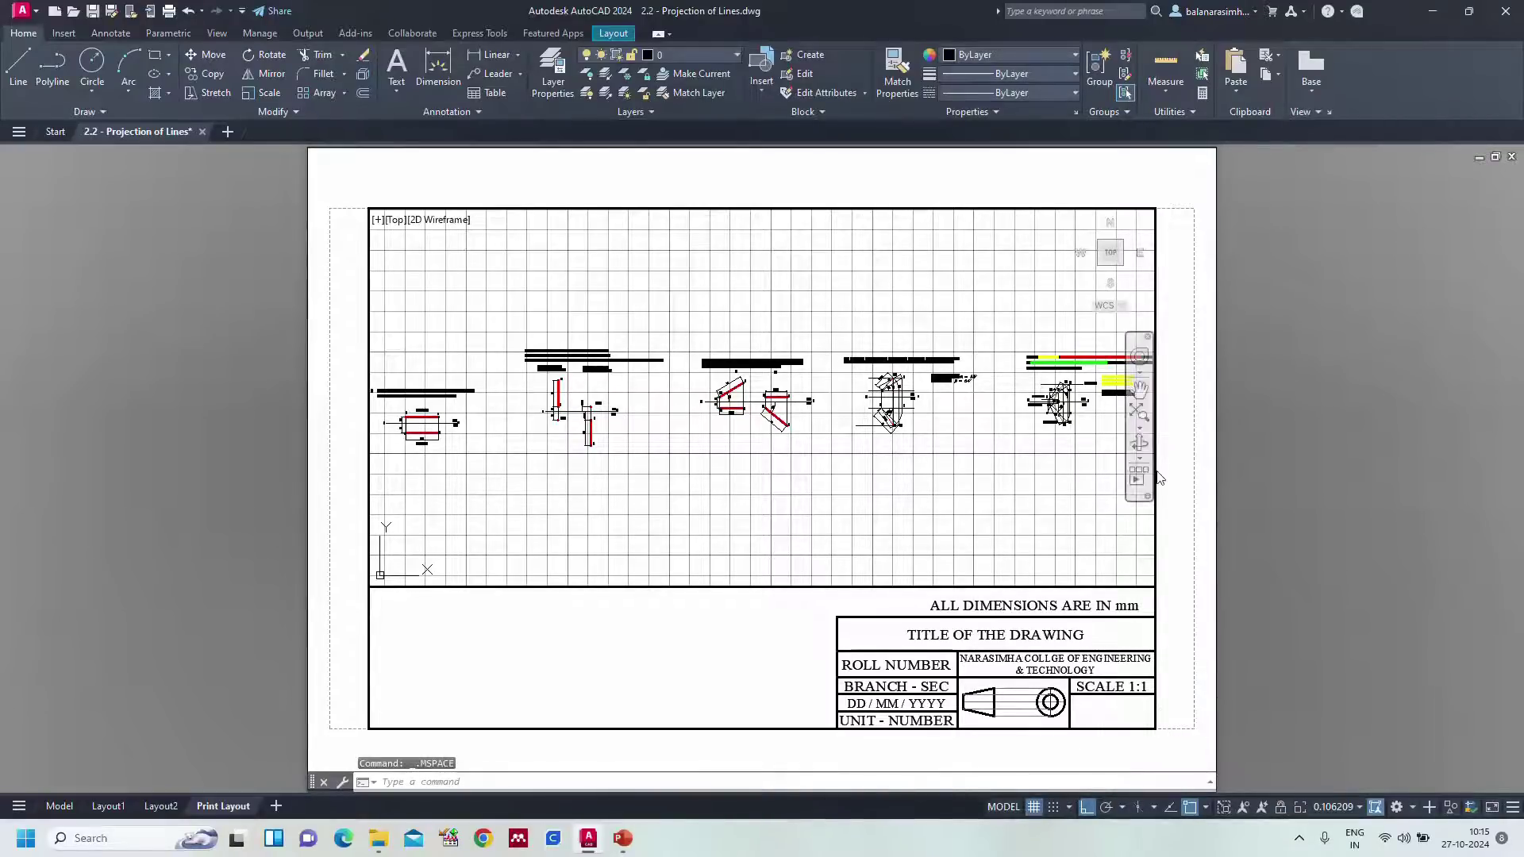
pyautogui.click(1140, 433)
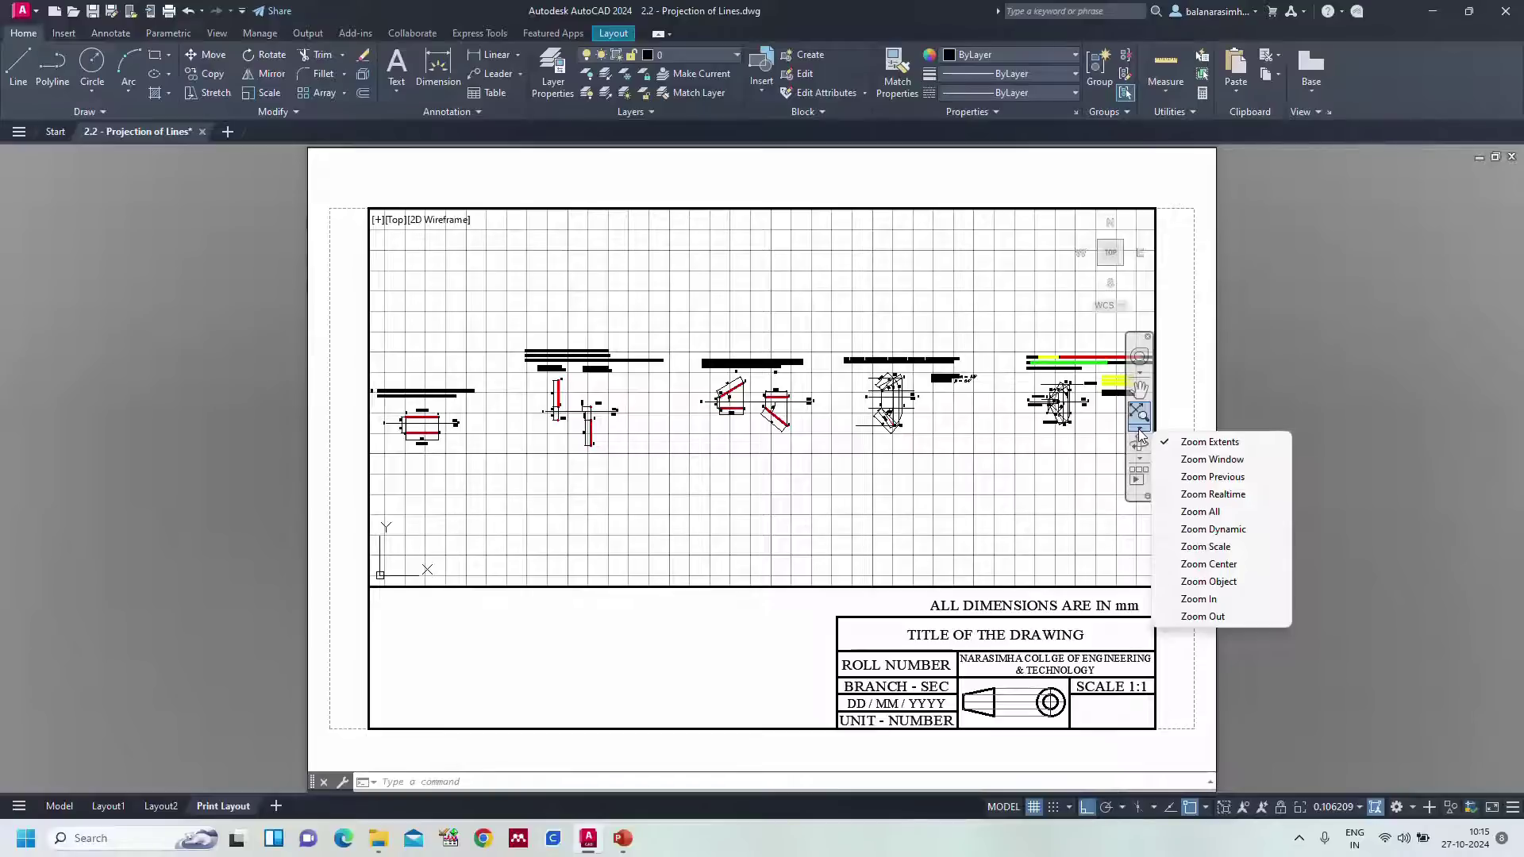
pyautogui.click(1211, 459)
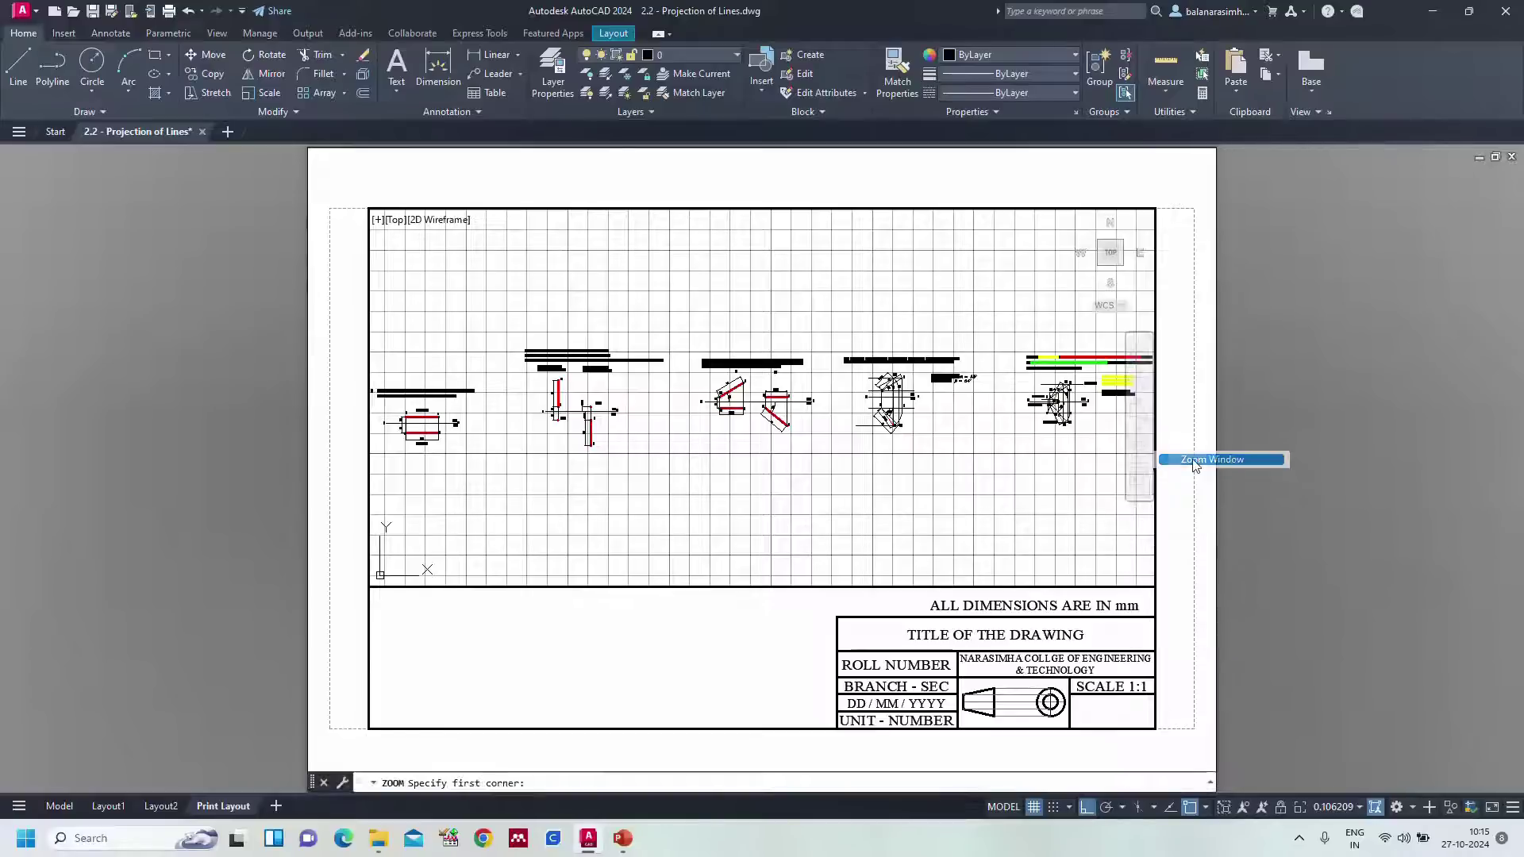
pyautogui.scroll(-2, 386, 381)
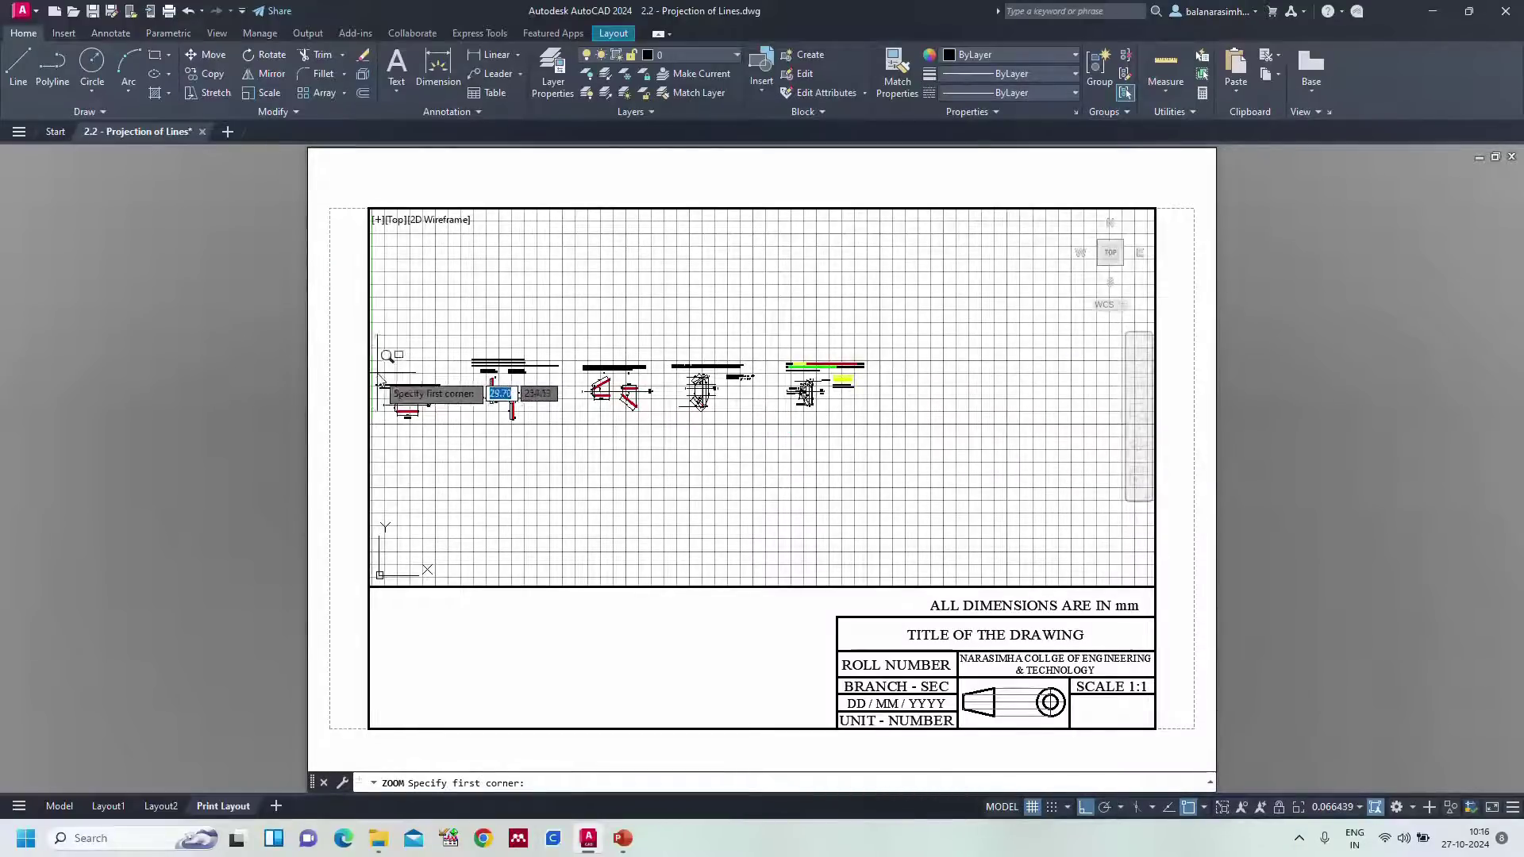
pyautogui.click(374, 371)
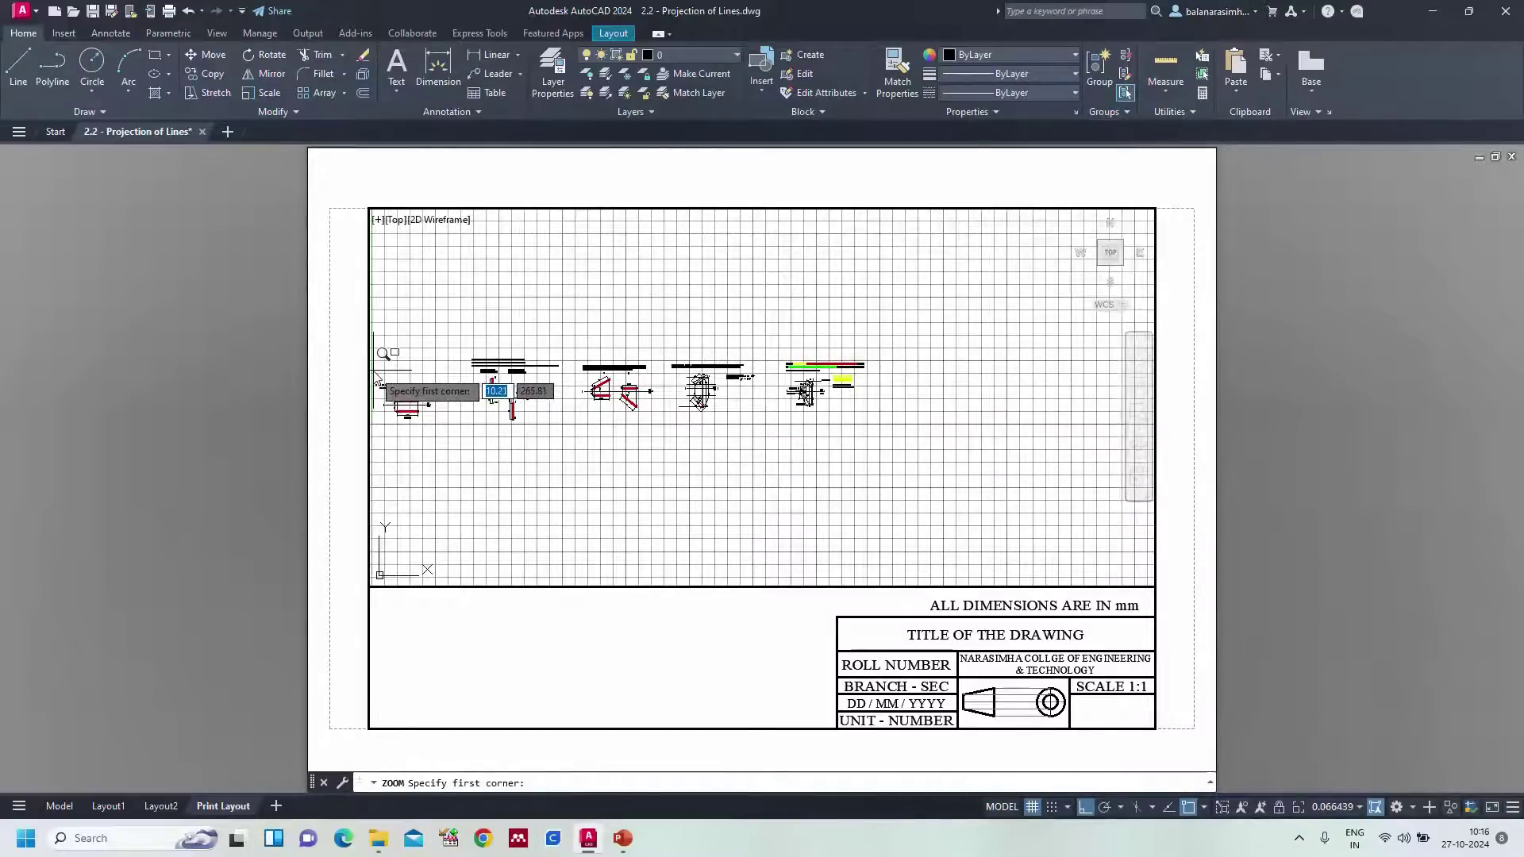
pyautogui.click(447, 427)
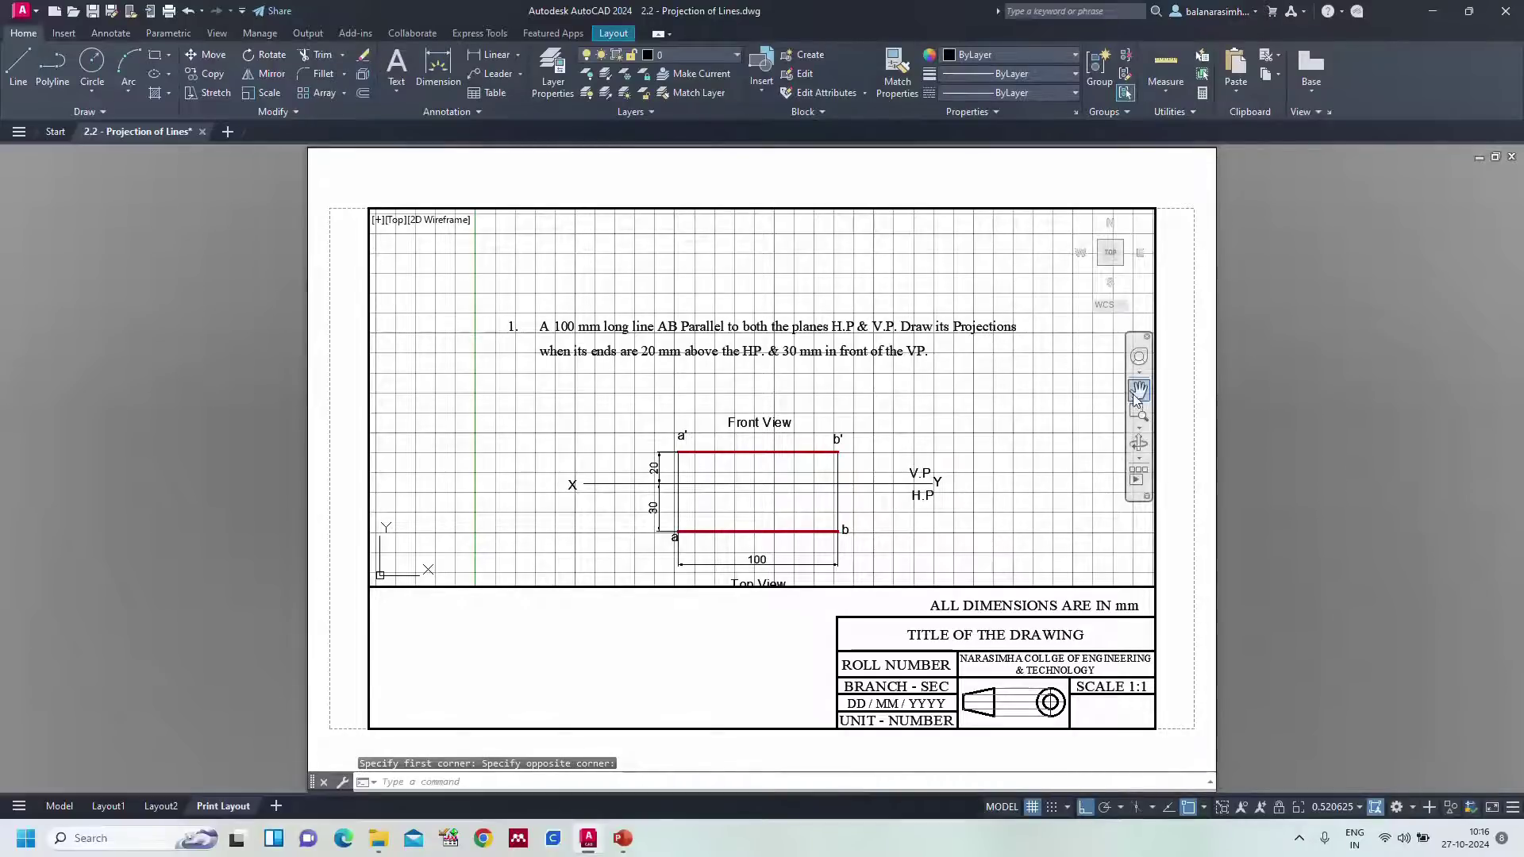
pyautogui.click(1139, 391)
pyautogui.moveTo(999, 461); pyautogui.dragTo(990, 421)
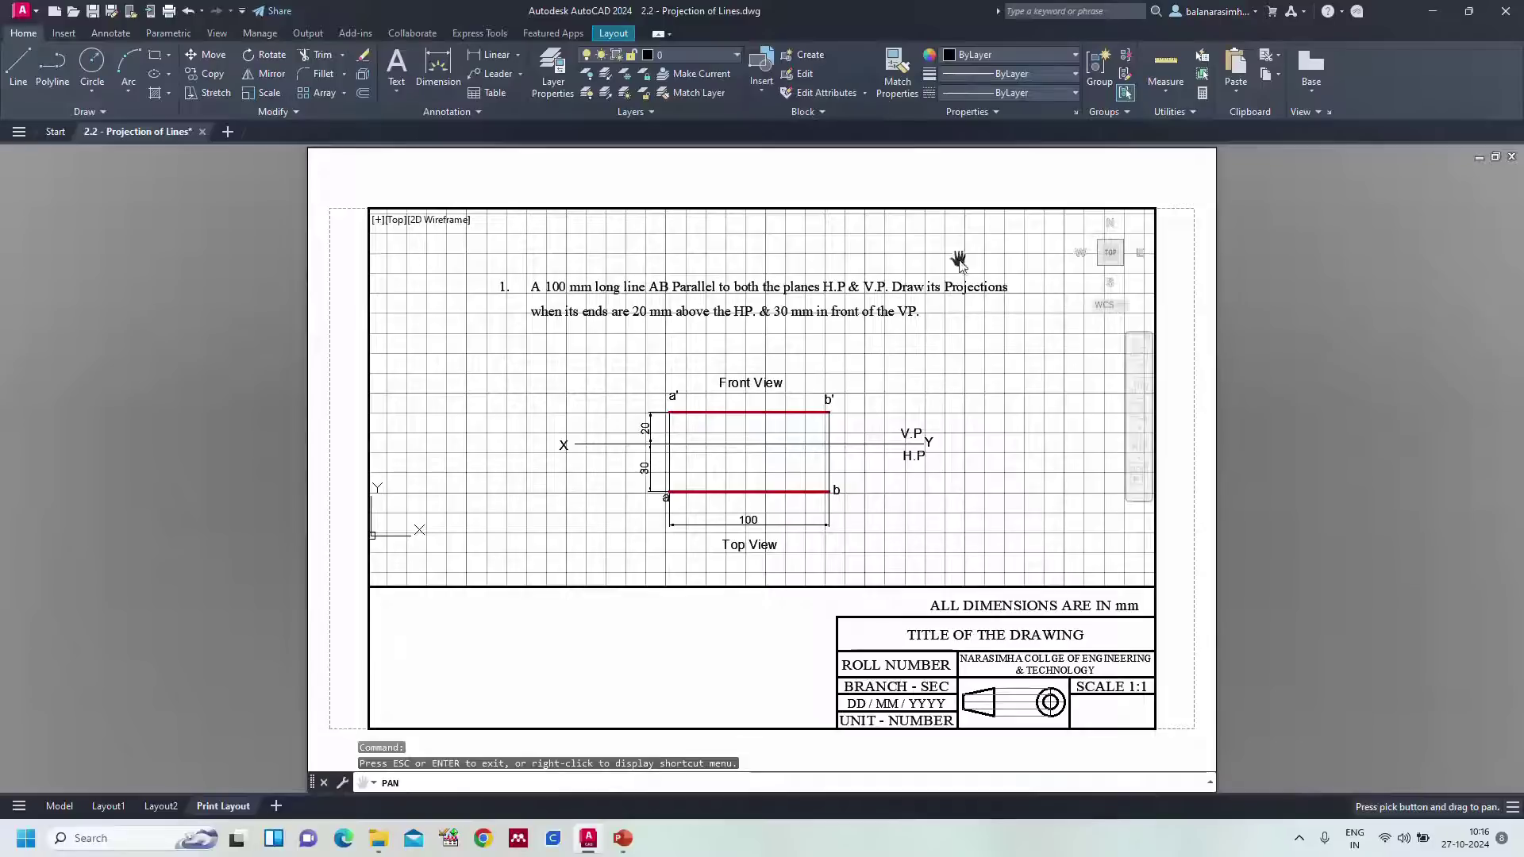
pyautogui.press('Escape')
# Turn the grid off and zoom-window again so problem 1 fills the viewport.
pyautogui.click(899, 441)
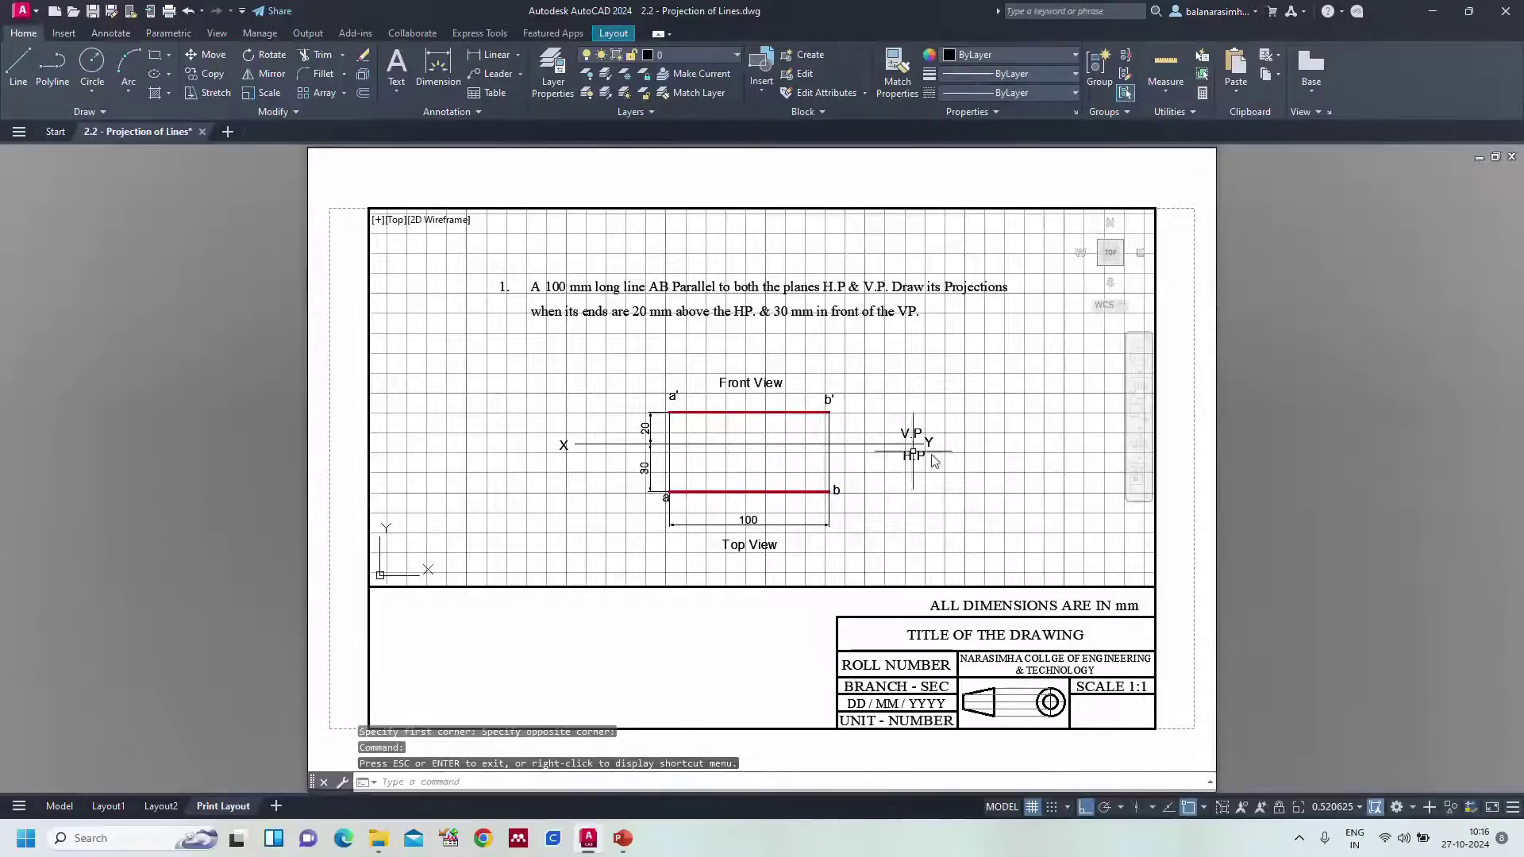
pyautogui.click(628, 290)
pyautogui.click(1032, 807)
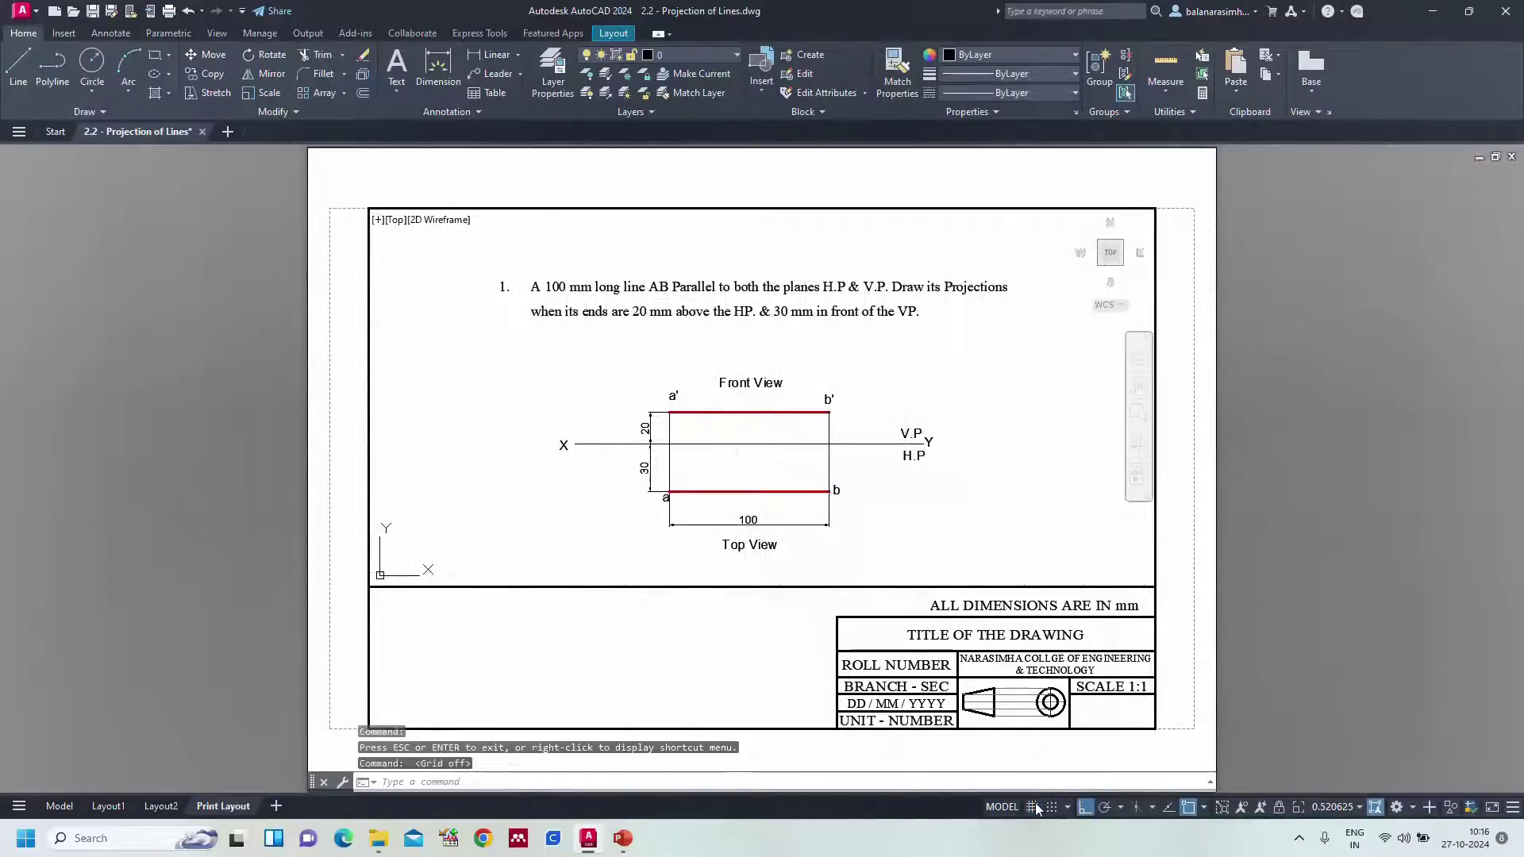
pyautogui.click(1140, 430)
pyautogui.click(1212, 459)
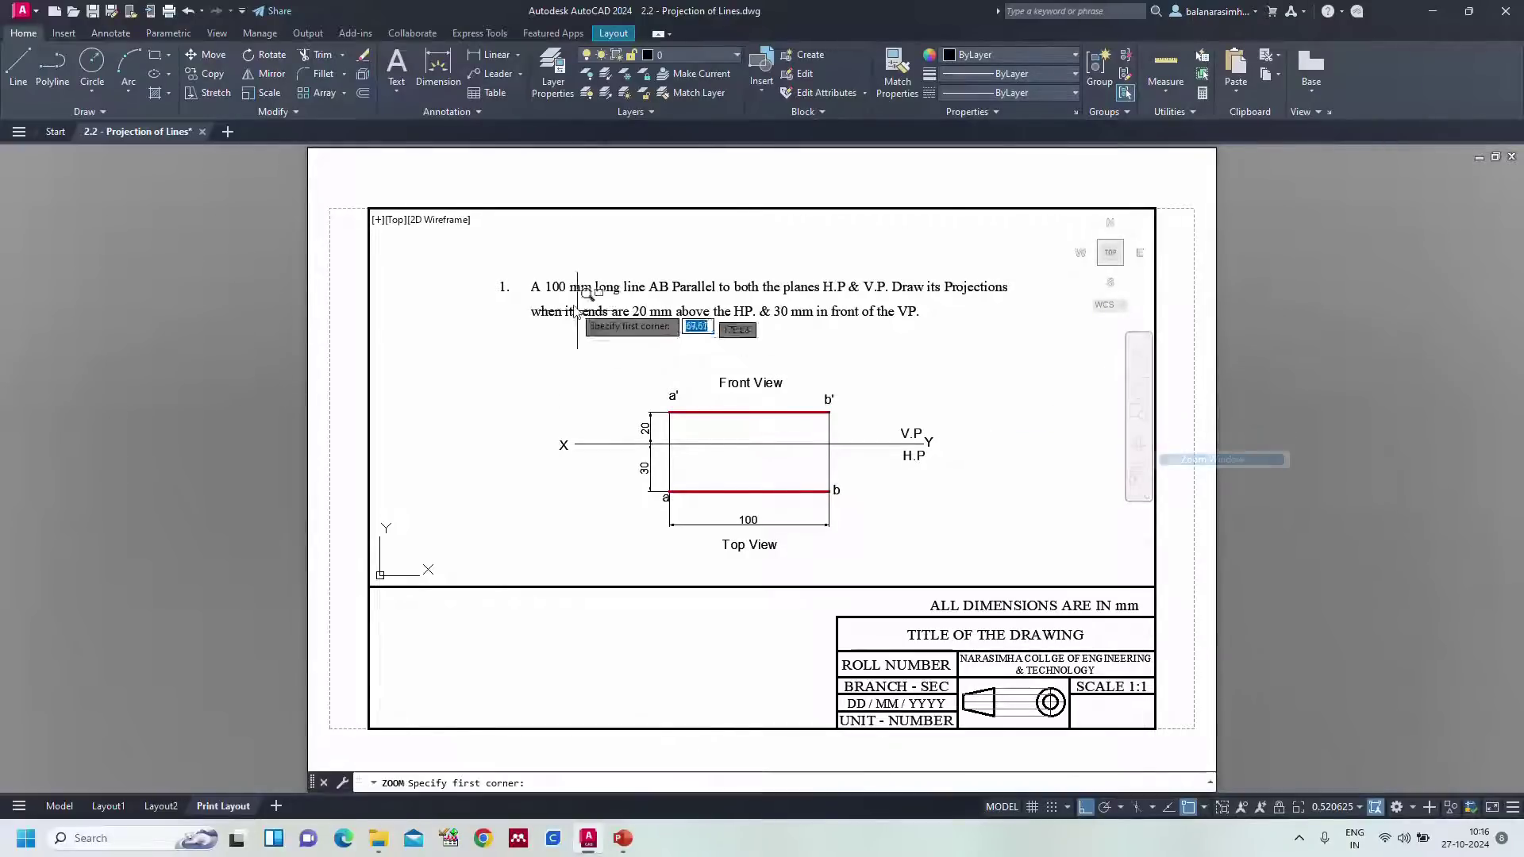
pyautogui.click(490, 274)
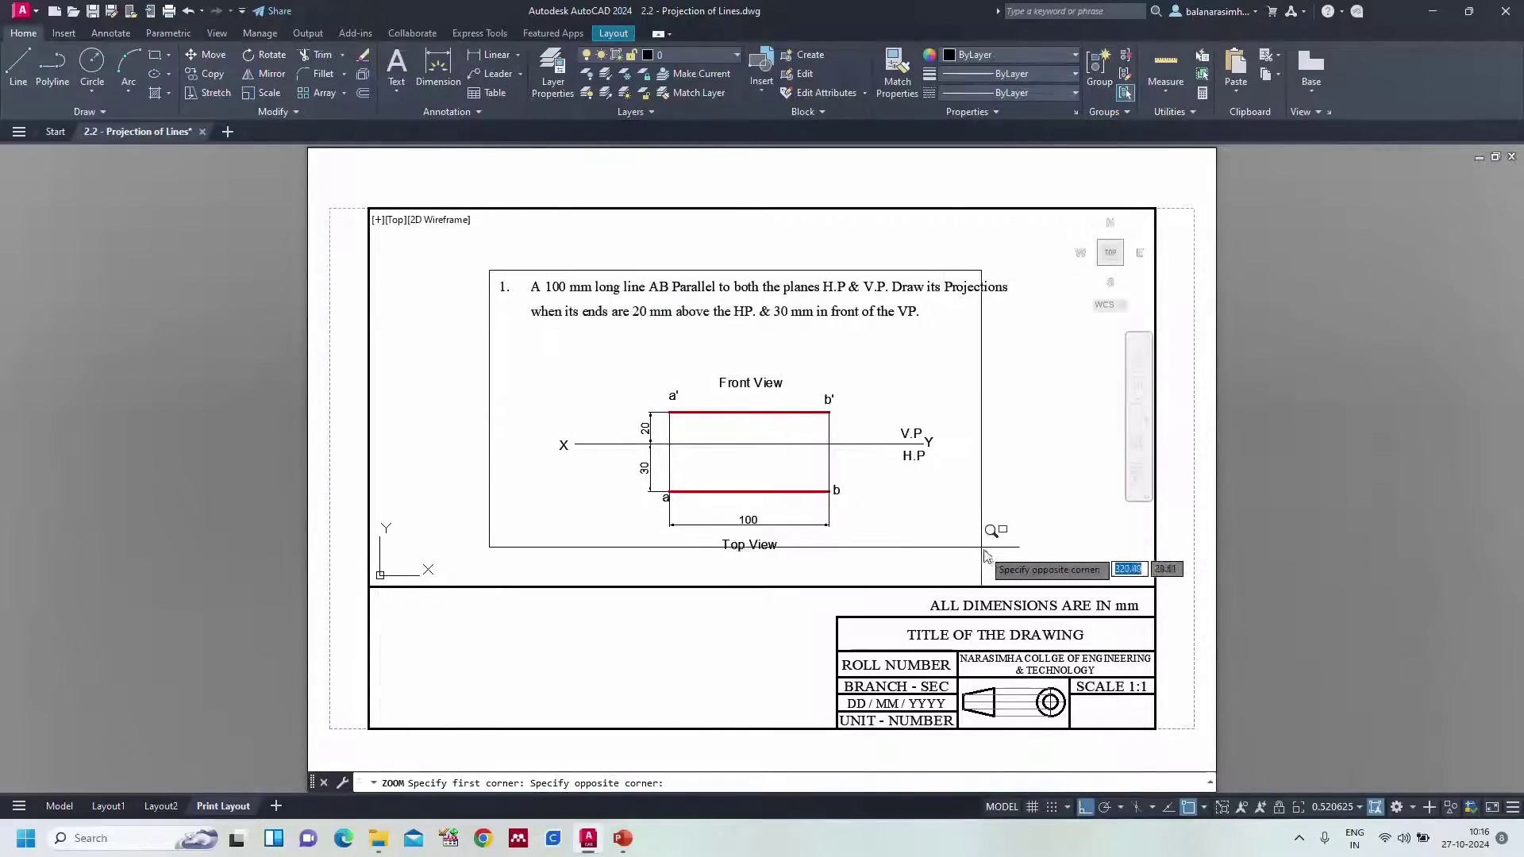
pyautogui.click(1028, 561)
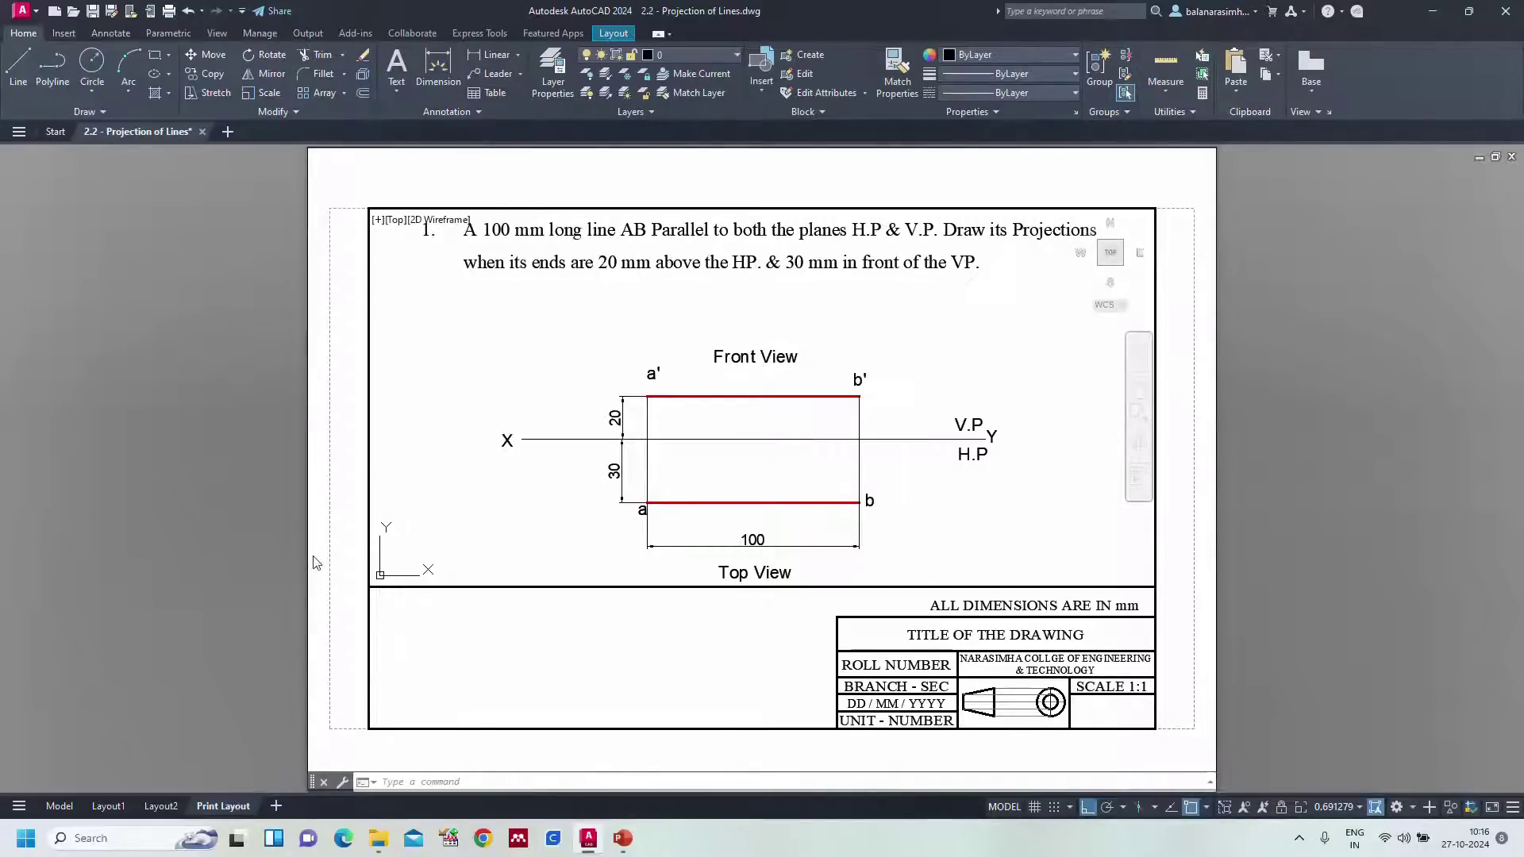
pyautogui.press('Escape')
pyautogui.press('Escape')
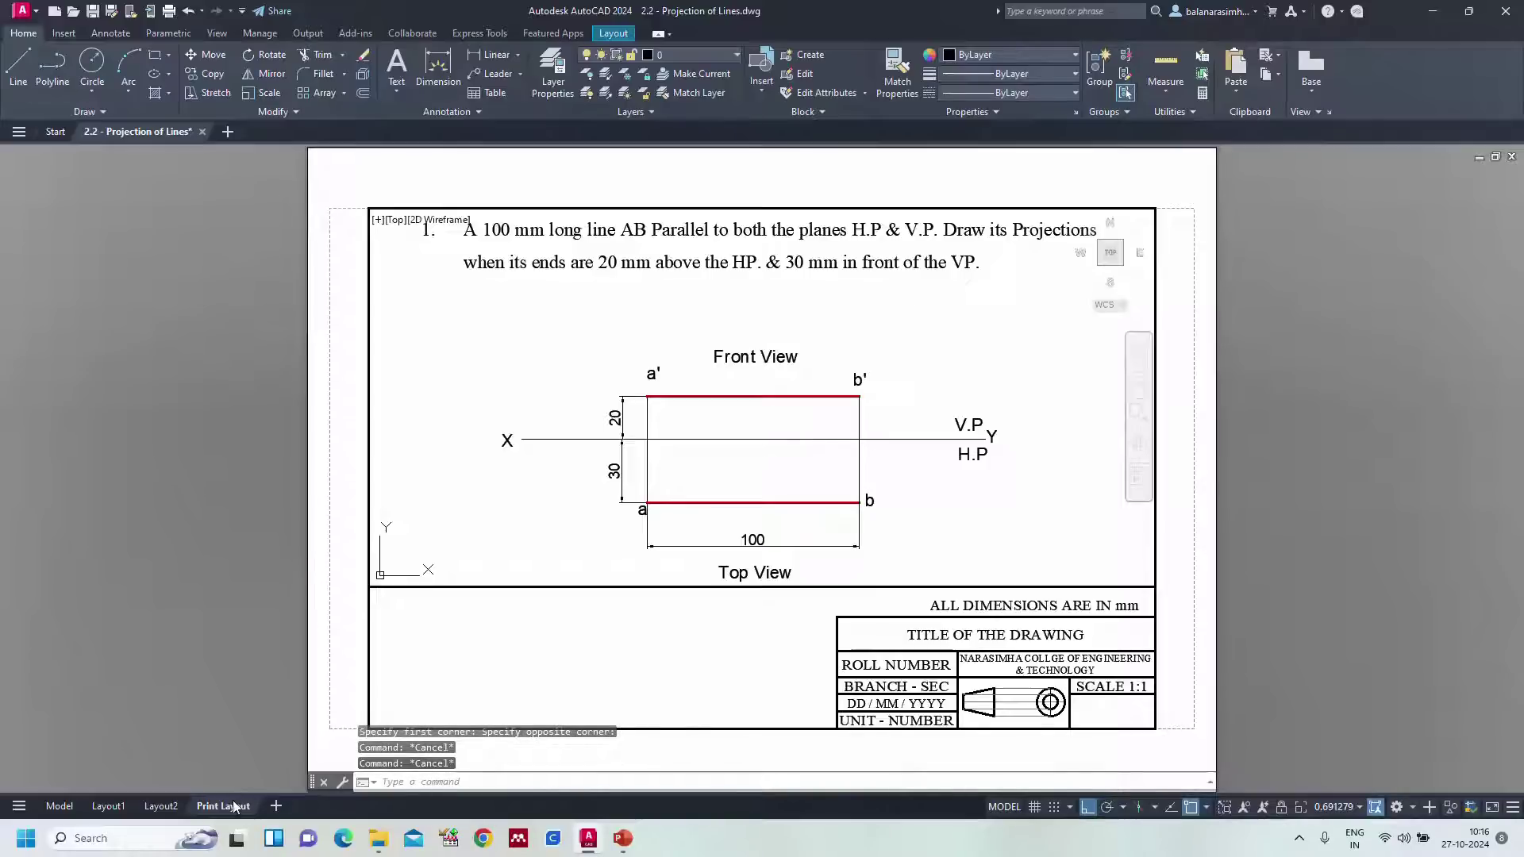
# Delete the Print Layout sheet.
pyautogui.rightClick(234, 807)
pyautogui.click(287, 431)
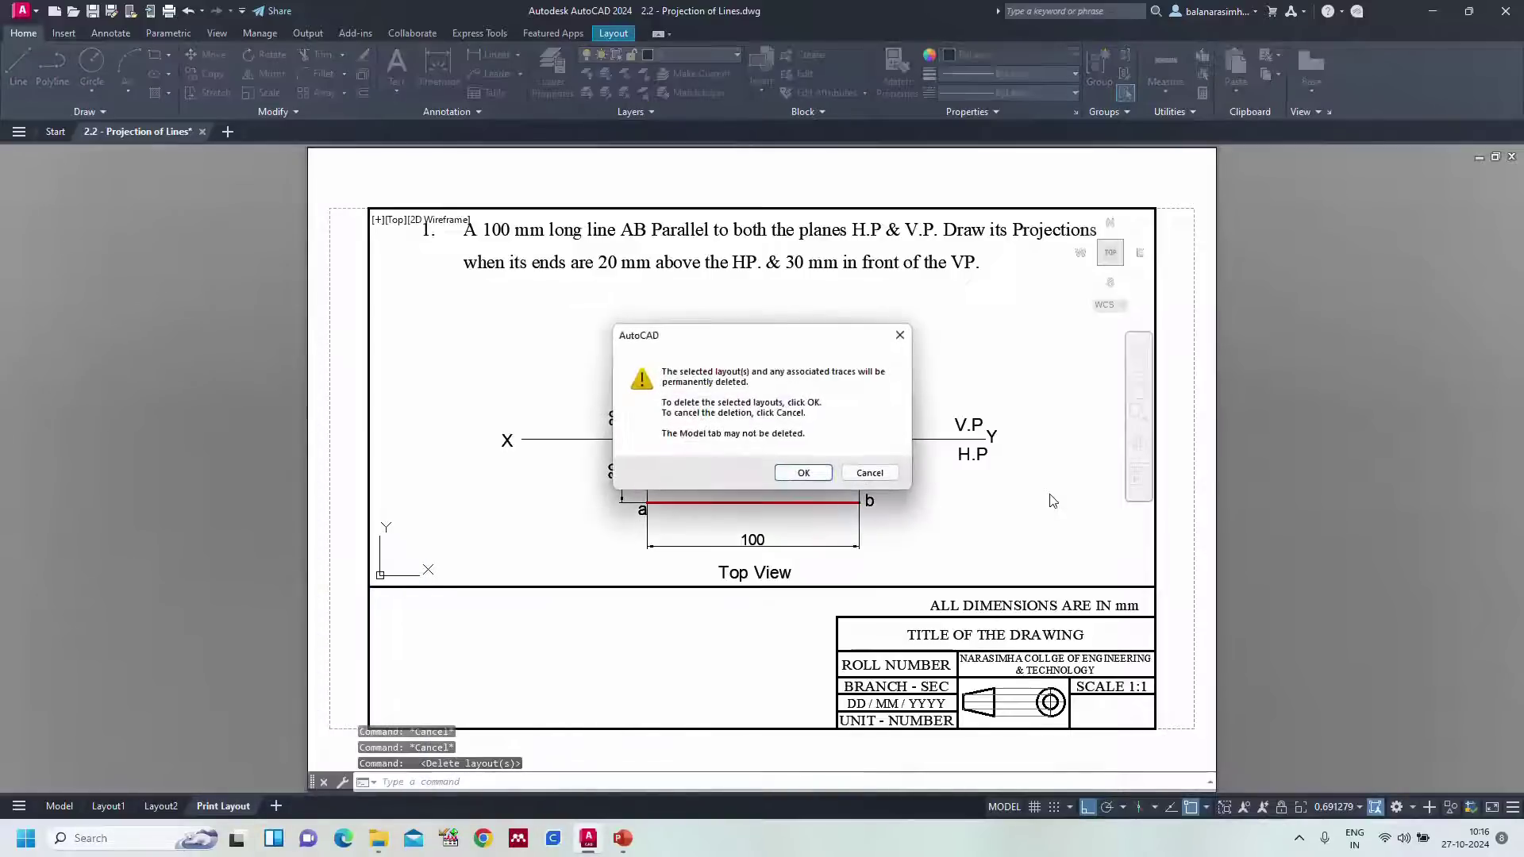
pyautogui.click(803, 473)
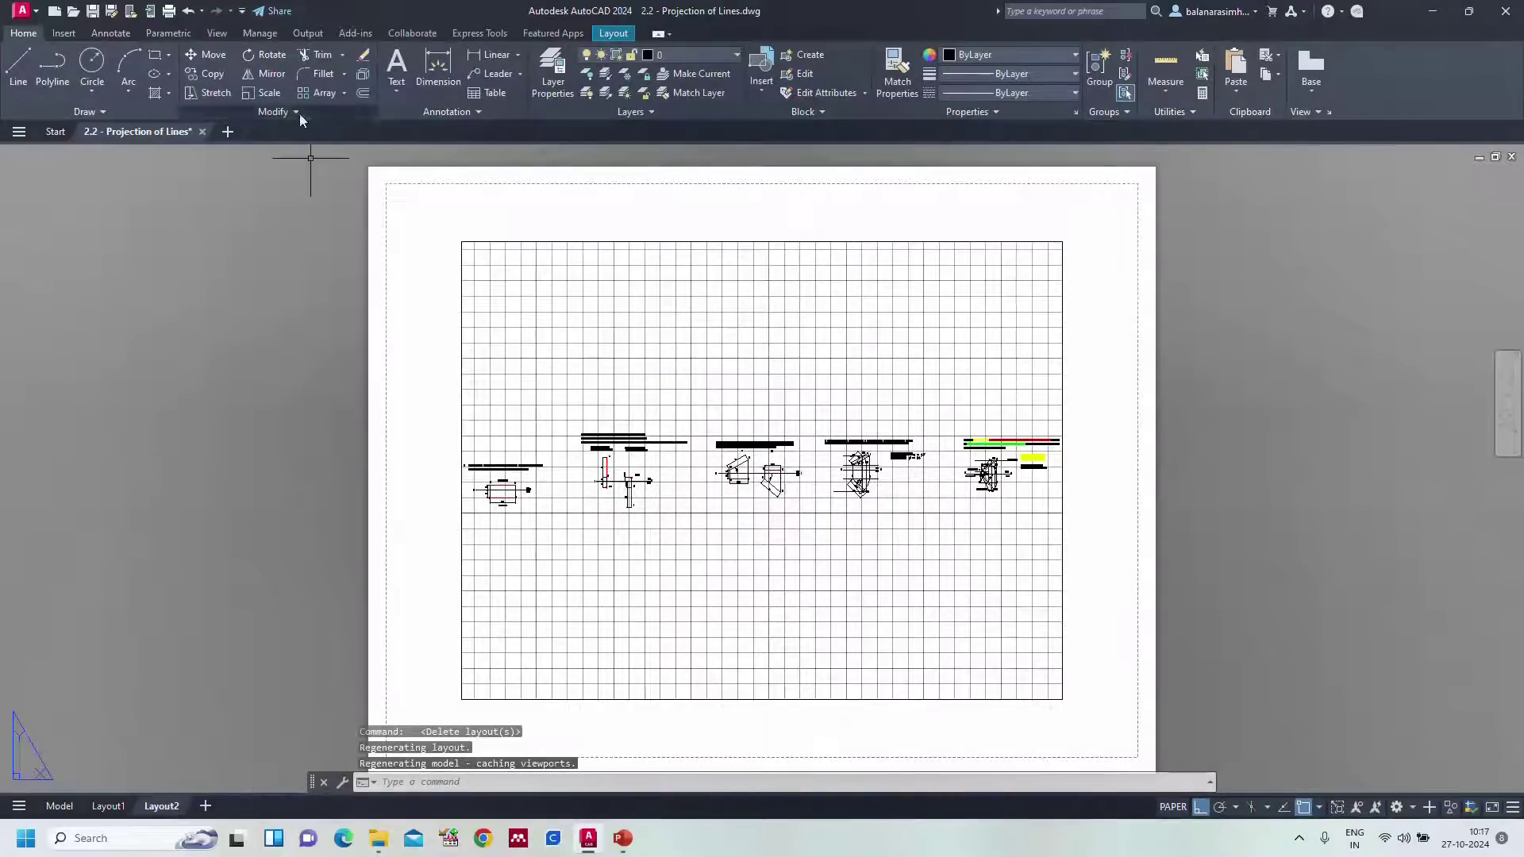
# Reopen the A4 Landscape template from Recent, close it, and show the desktop.
pyautogui.click(49, 132)
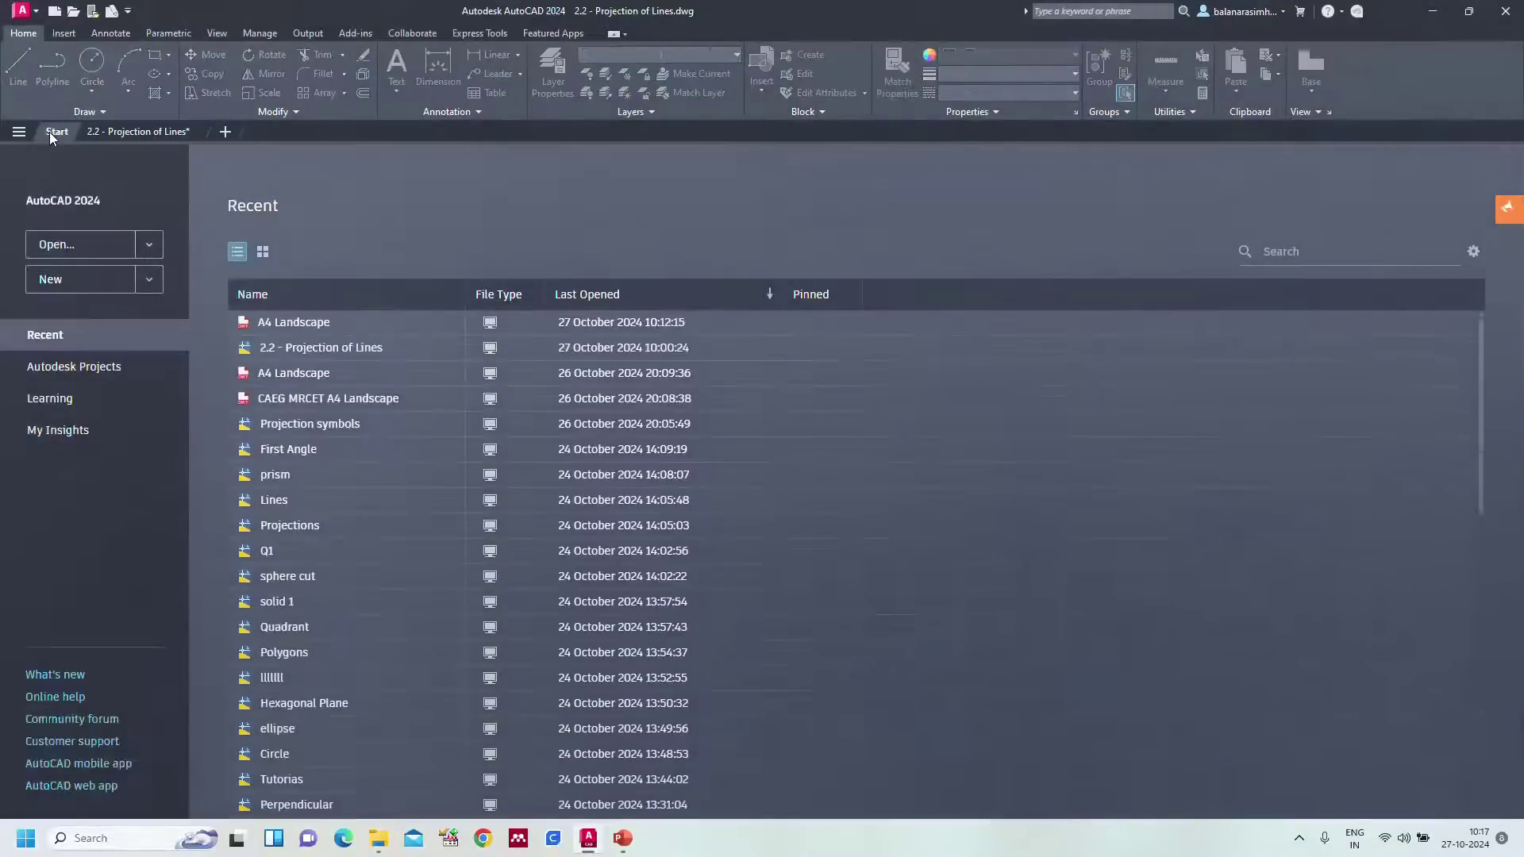
pyautogui.click(307, 331)
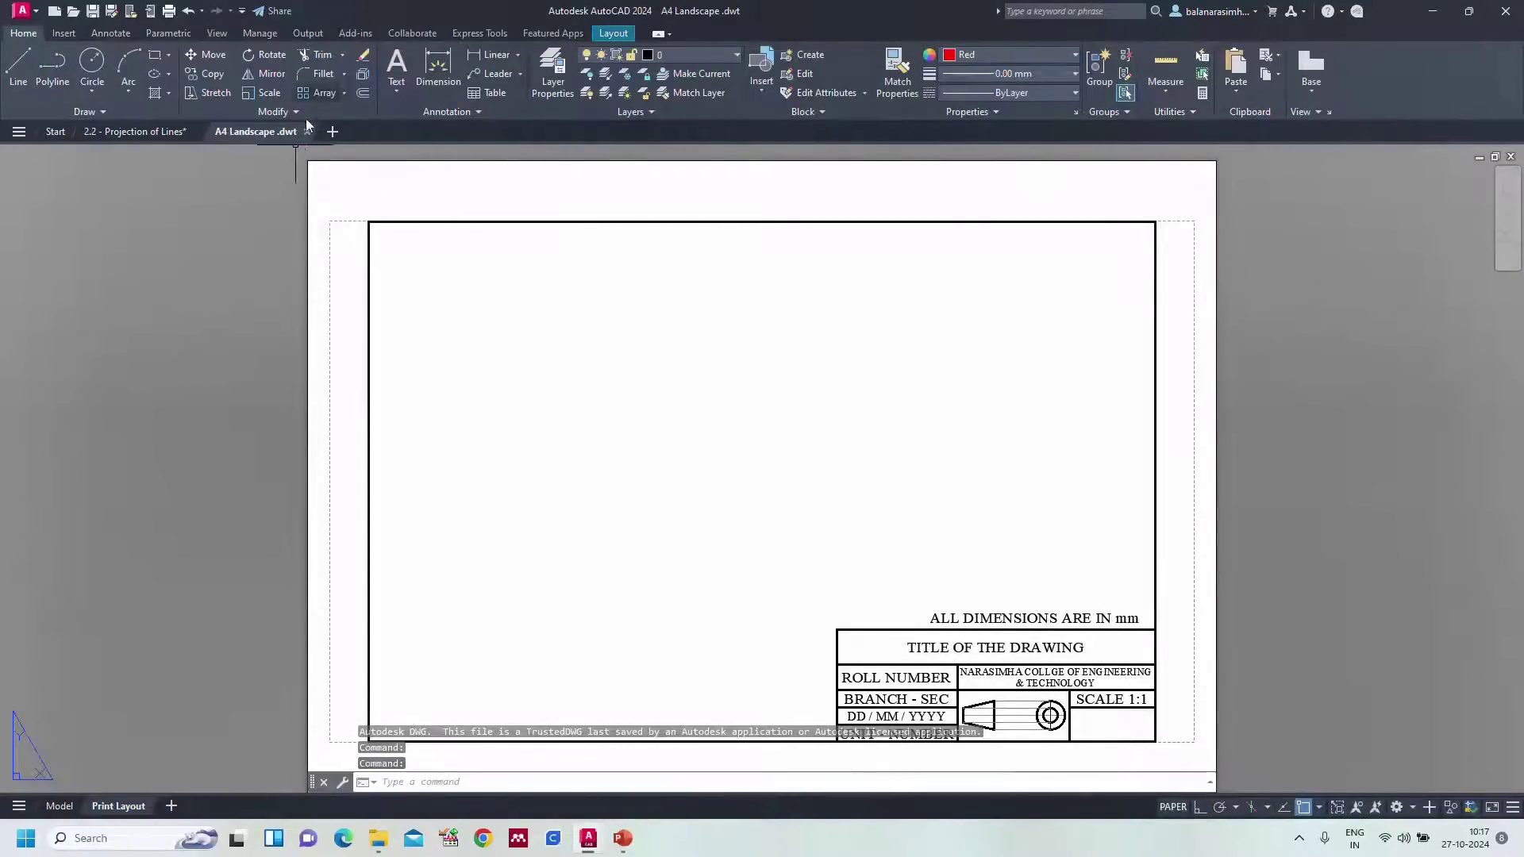
pyautogui.click(307, 131)
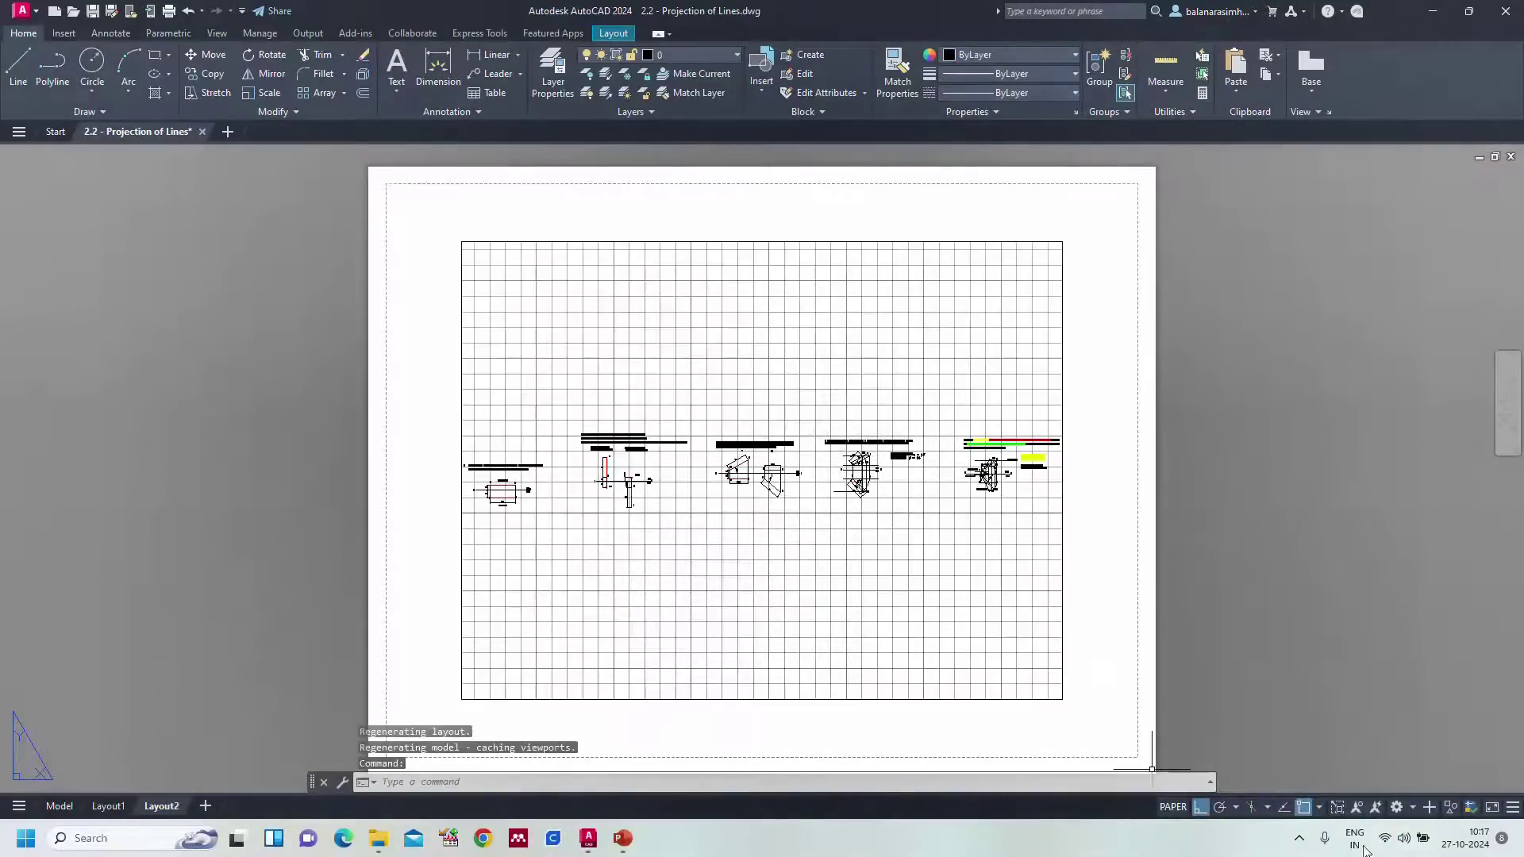
pyautogui.press('super+d')
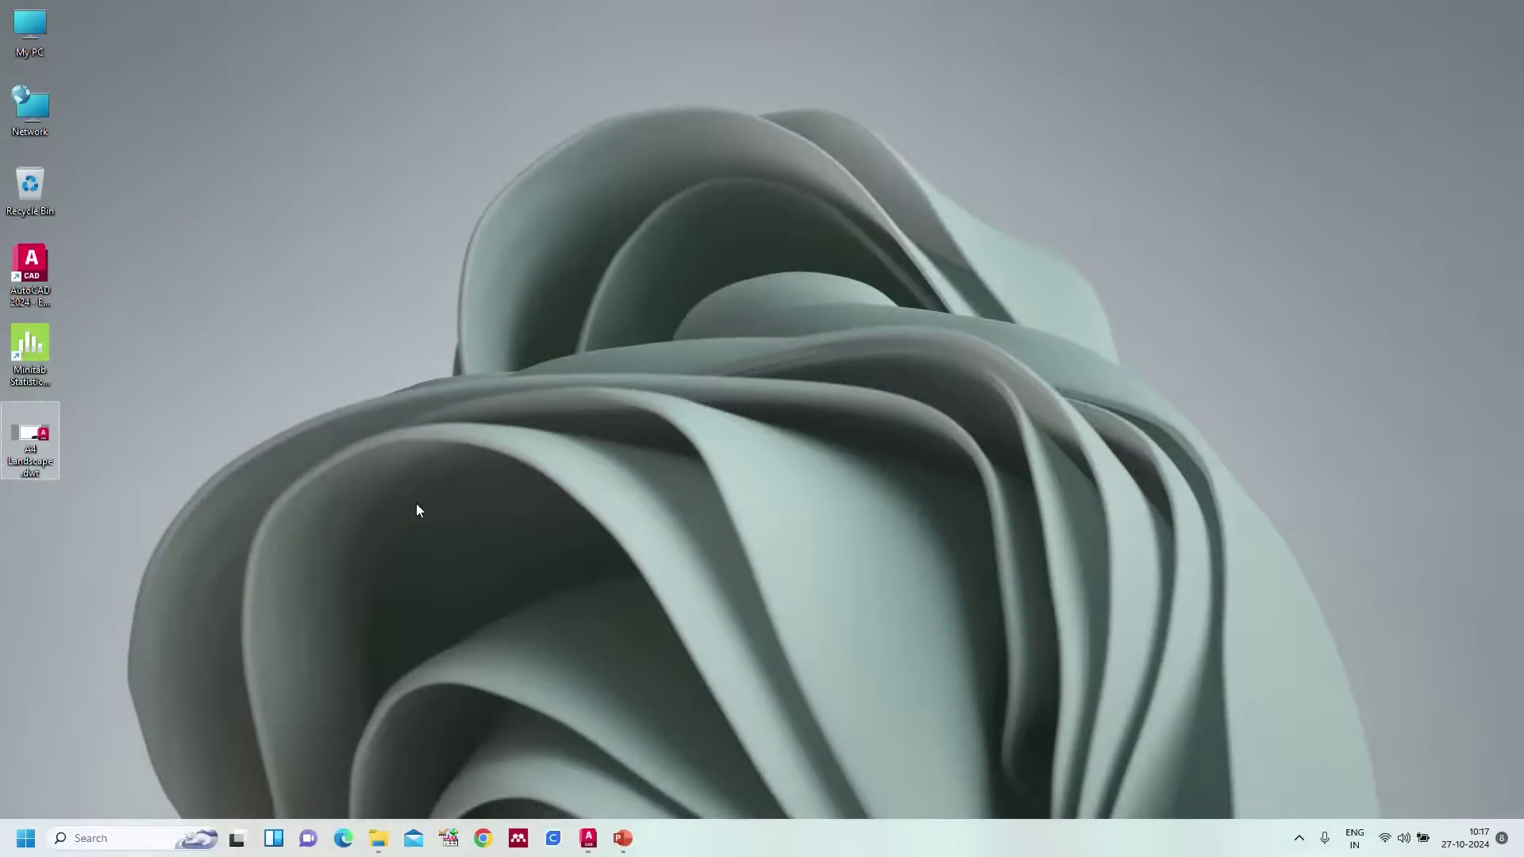
# Paste a copy of the A4 Landscape template and rename it UNIT 2.dwt.
pyautogui.hotkey('ctrl', 'v')
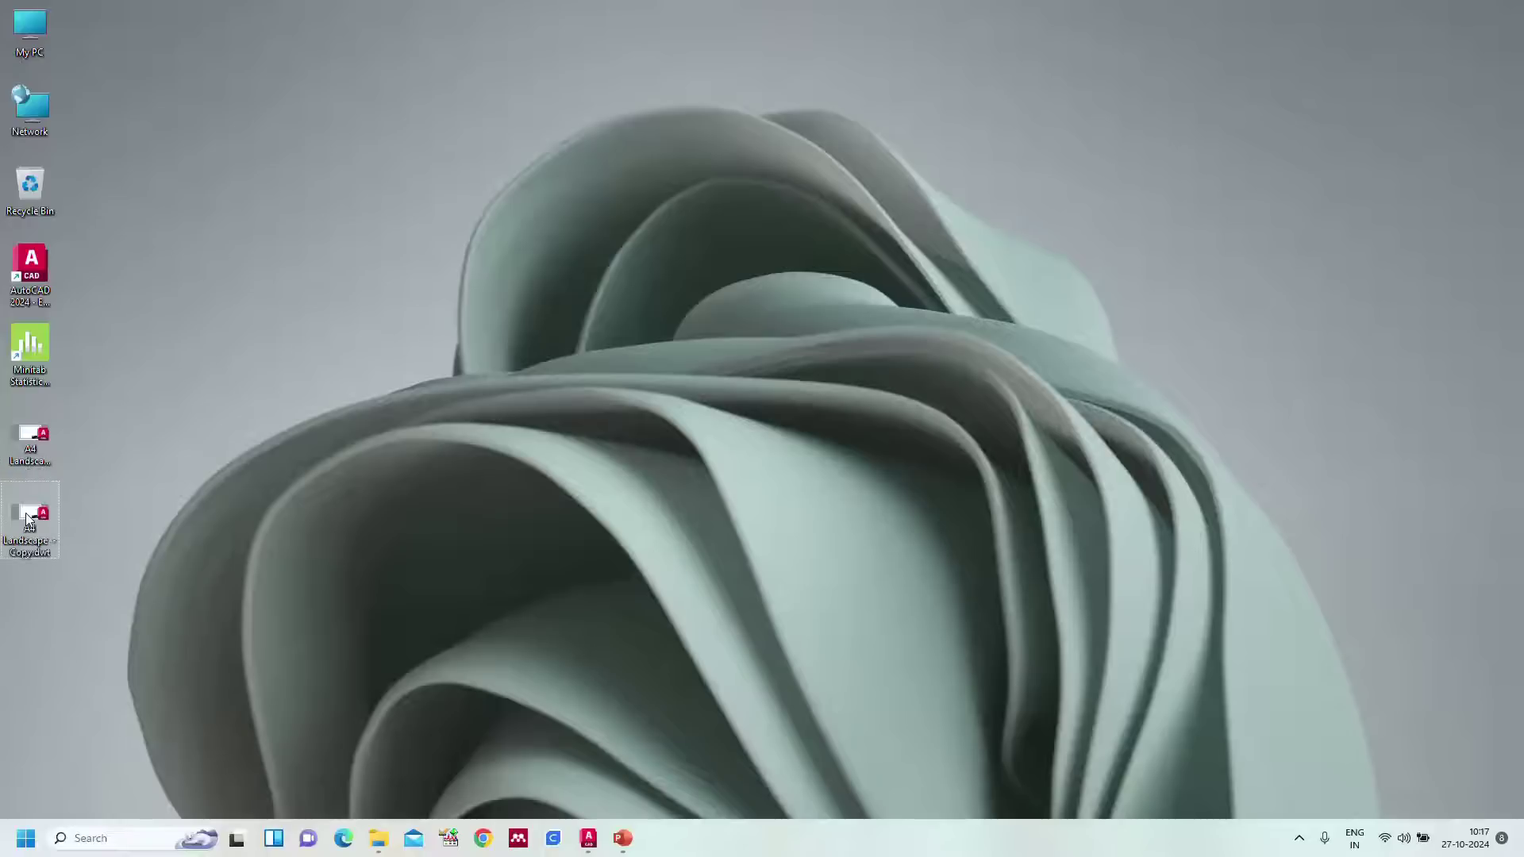
pyautogui.press('F2')
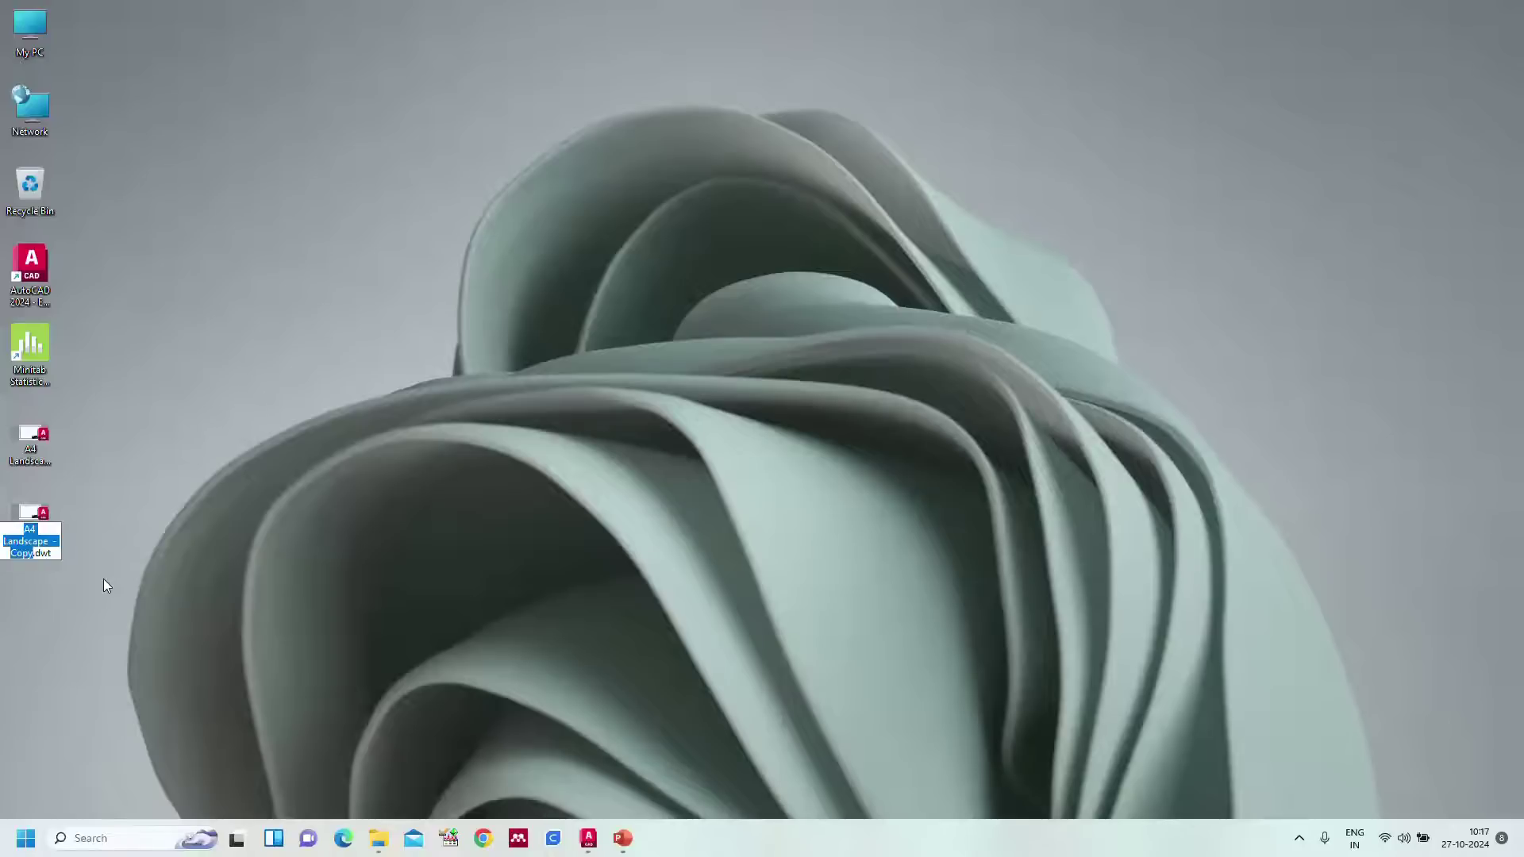
pyautogui.press('BackSpace')
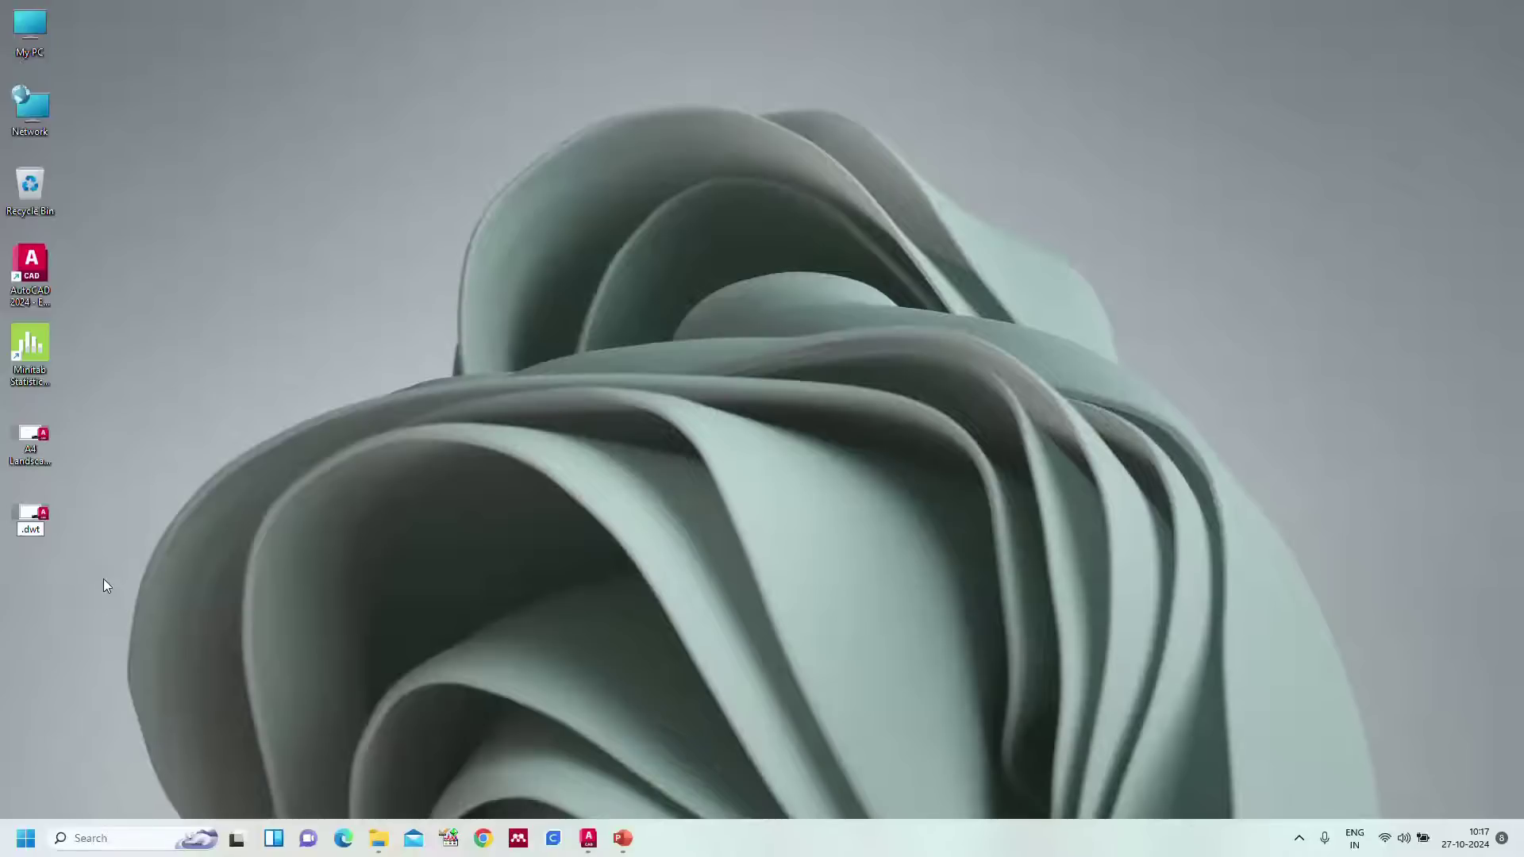
pyautogui.write('UNIT 2')
pyautogui.press('Return')
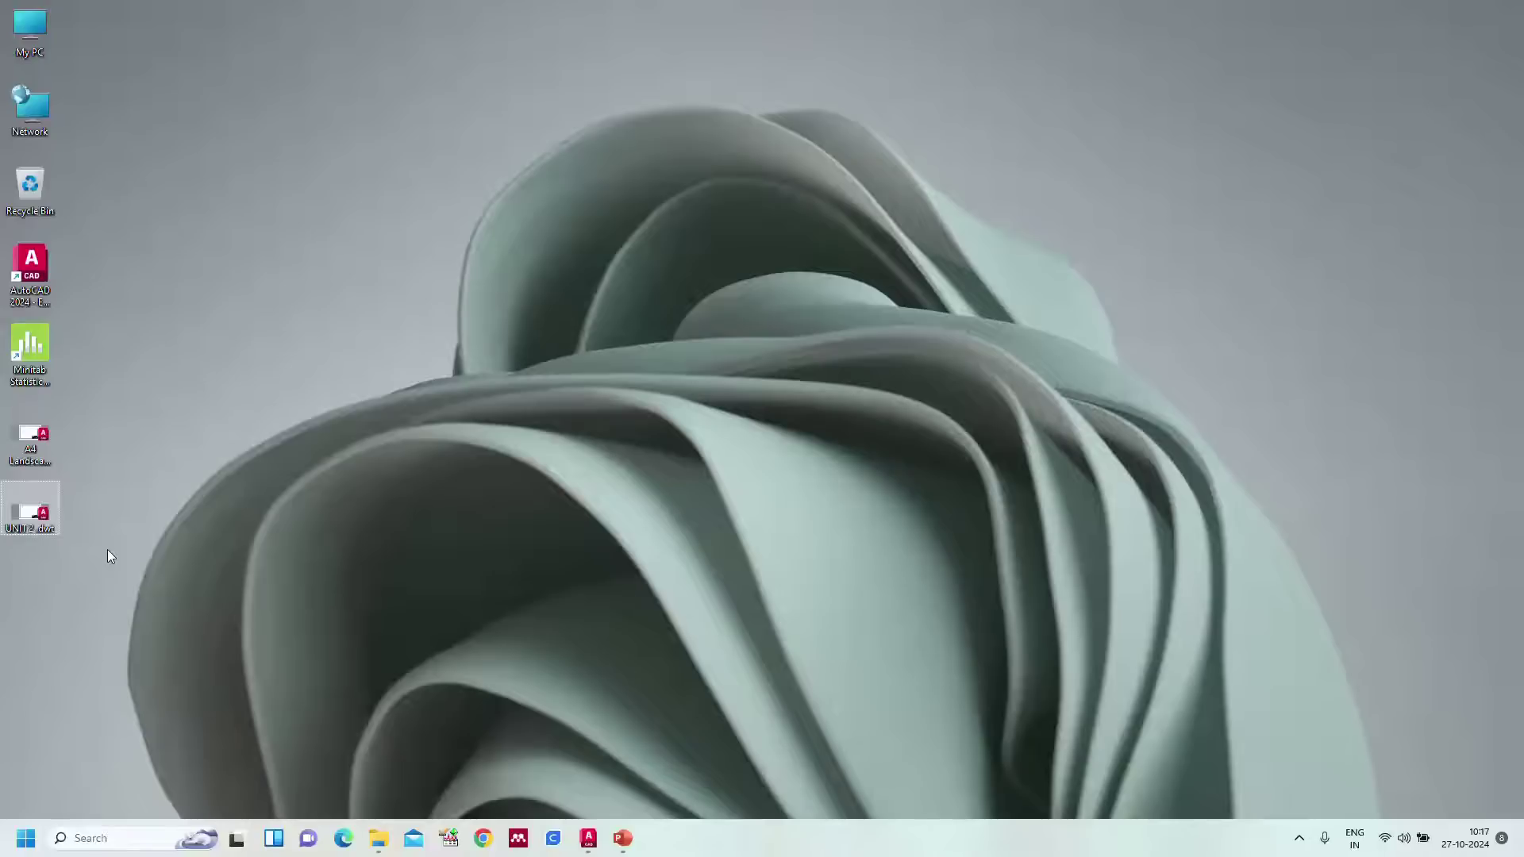
# Select the original and UNIT 2.dwt files, then bring AutoCAD back up.
pyautogui.click(46, 445)
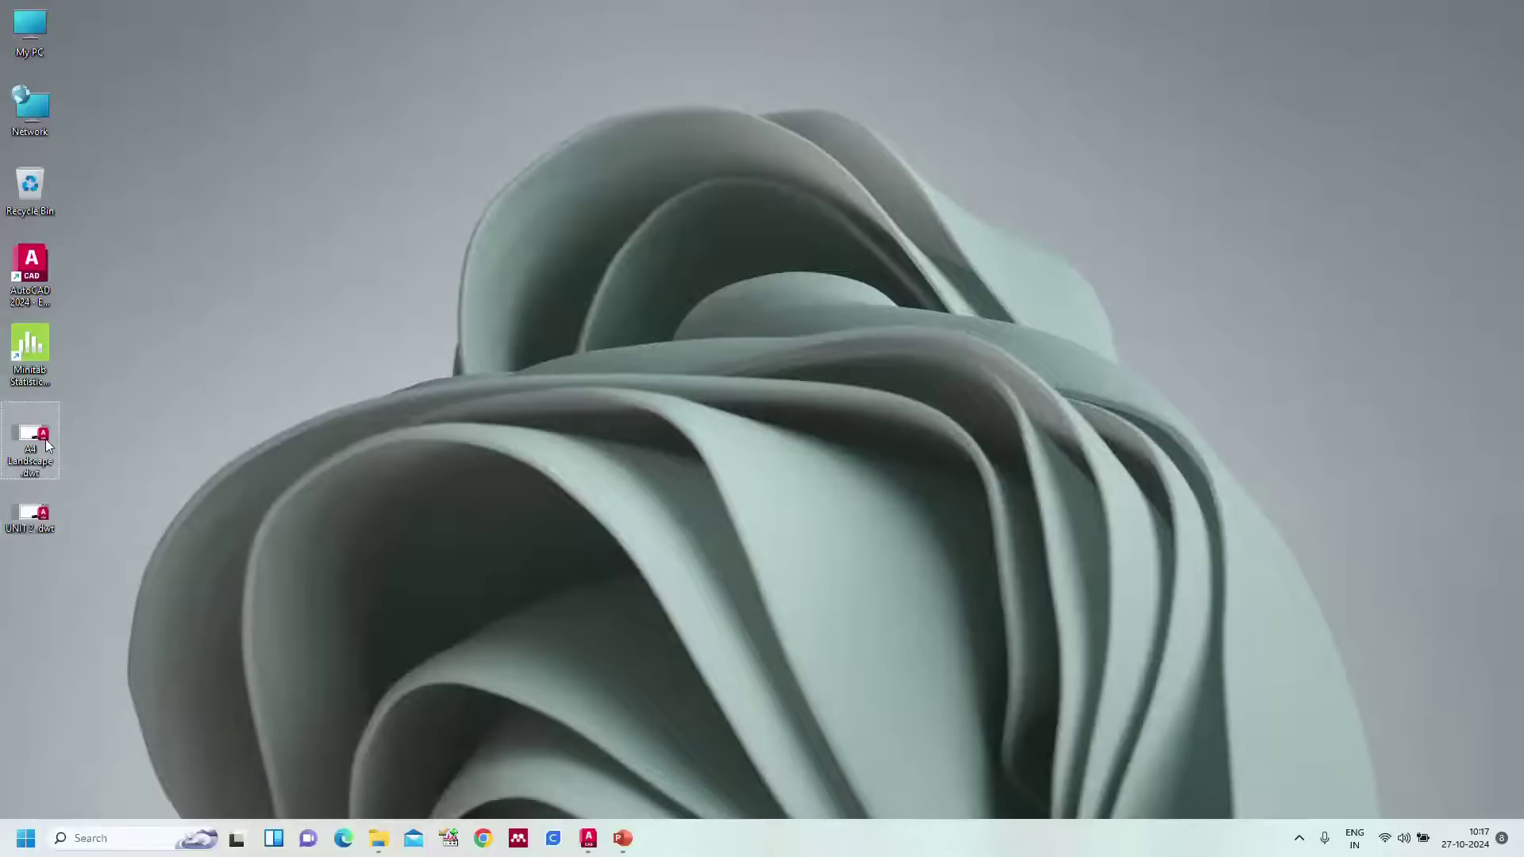
pyautogui.click(44, 525)
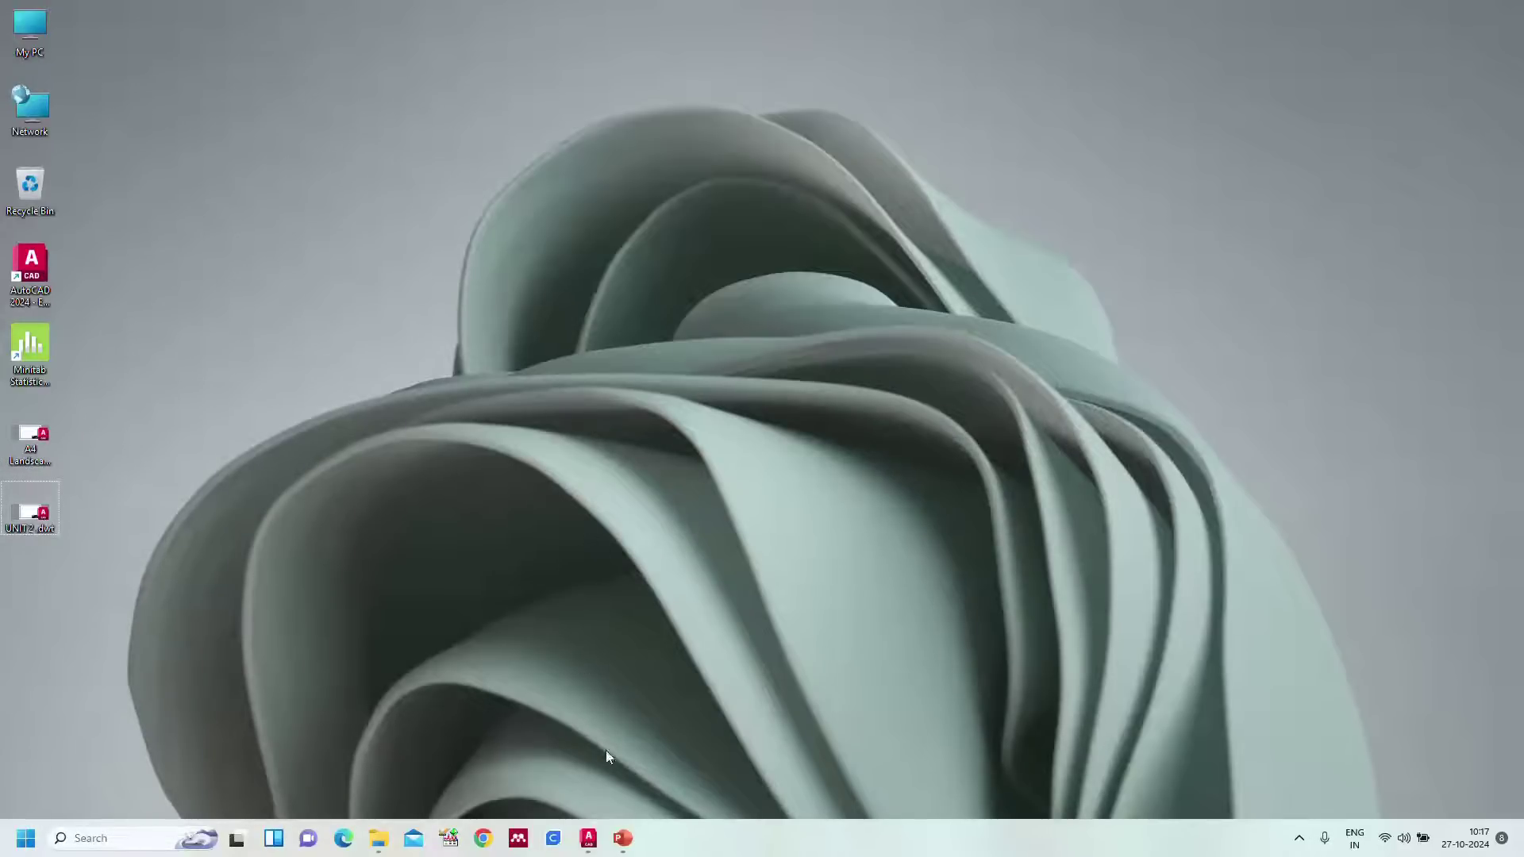
pyautogui.click(591, 837)
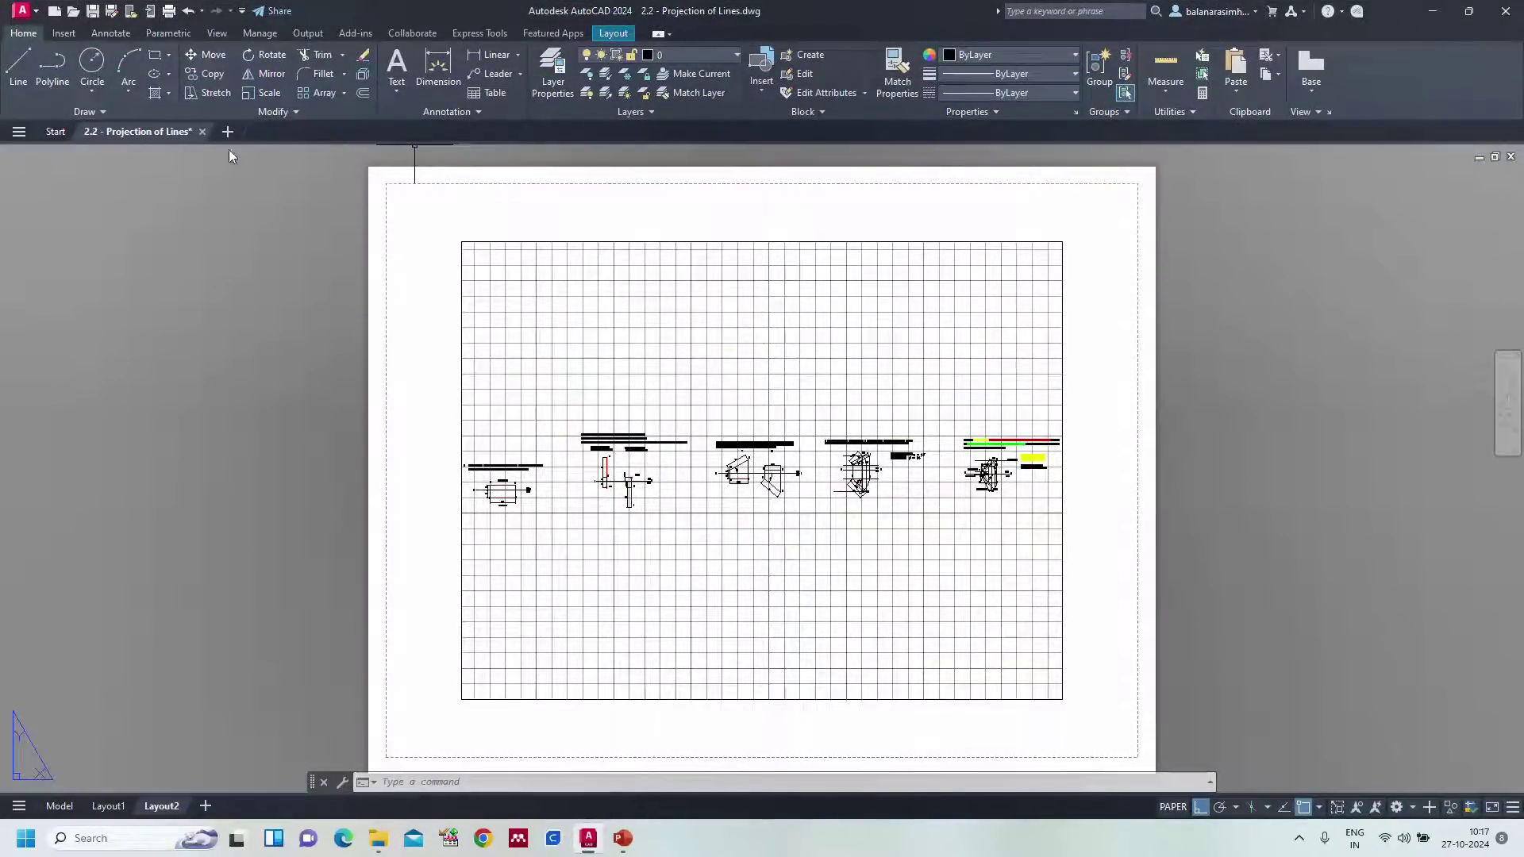
# Open UNIT 2.dwt from the Desktop through Start > Open, then check both document tabs.
pyautogui.rightClick(206, 806)
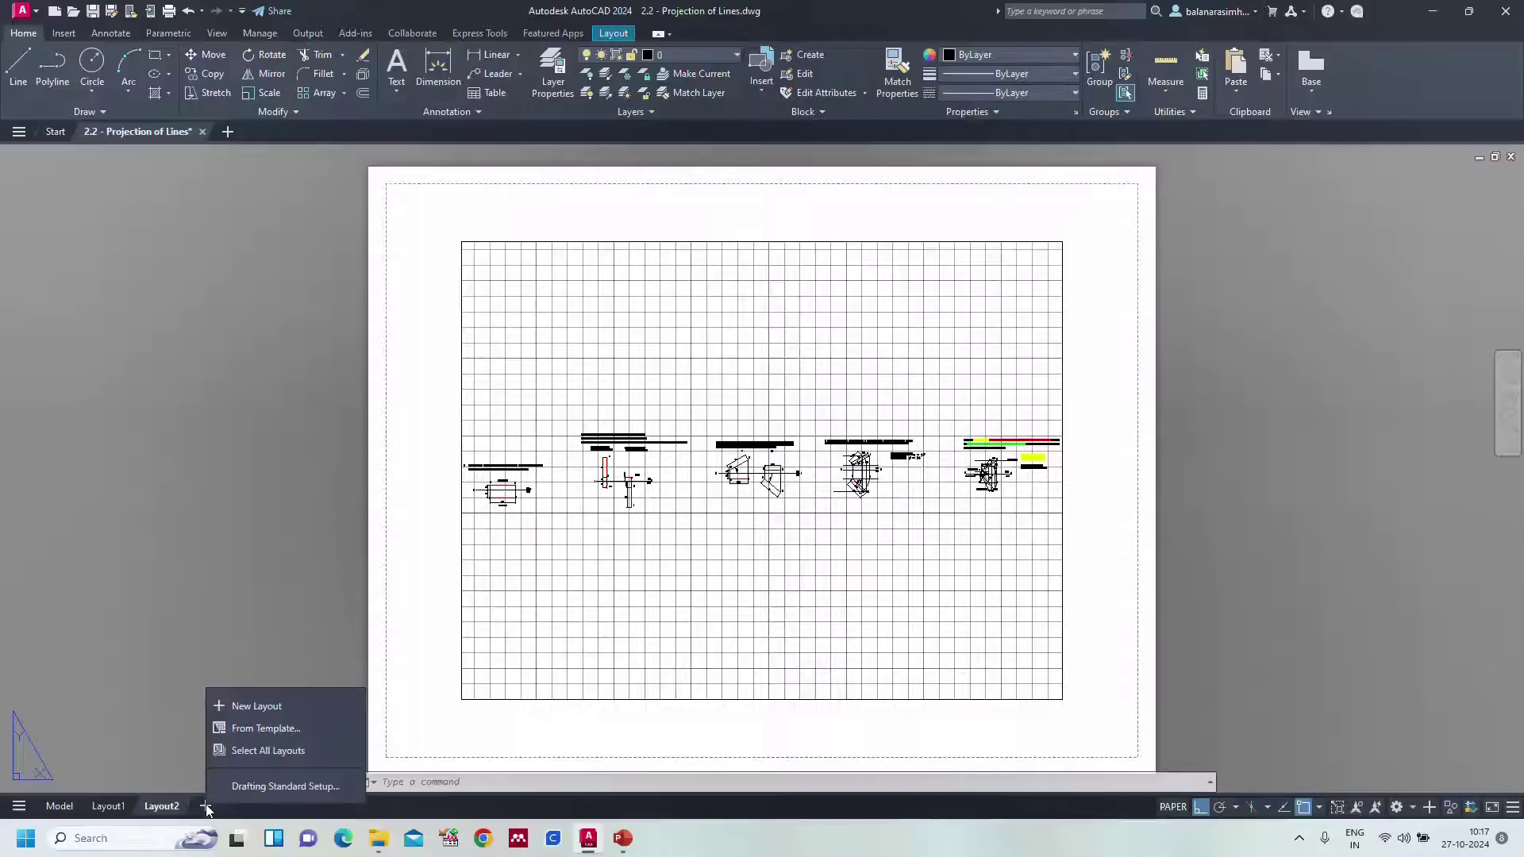
pyautogui.click(54, 132)
pyautogui.click(54, 132)
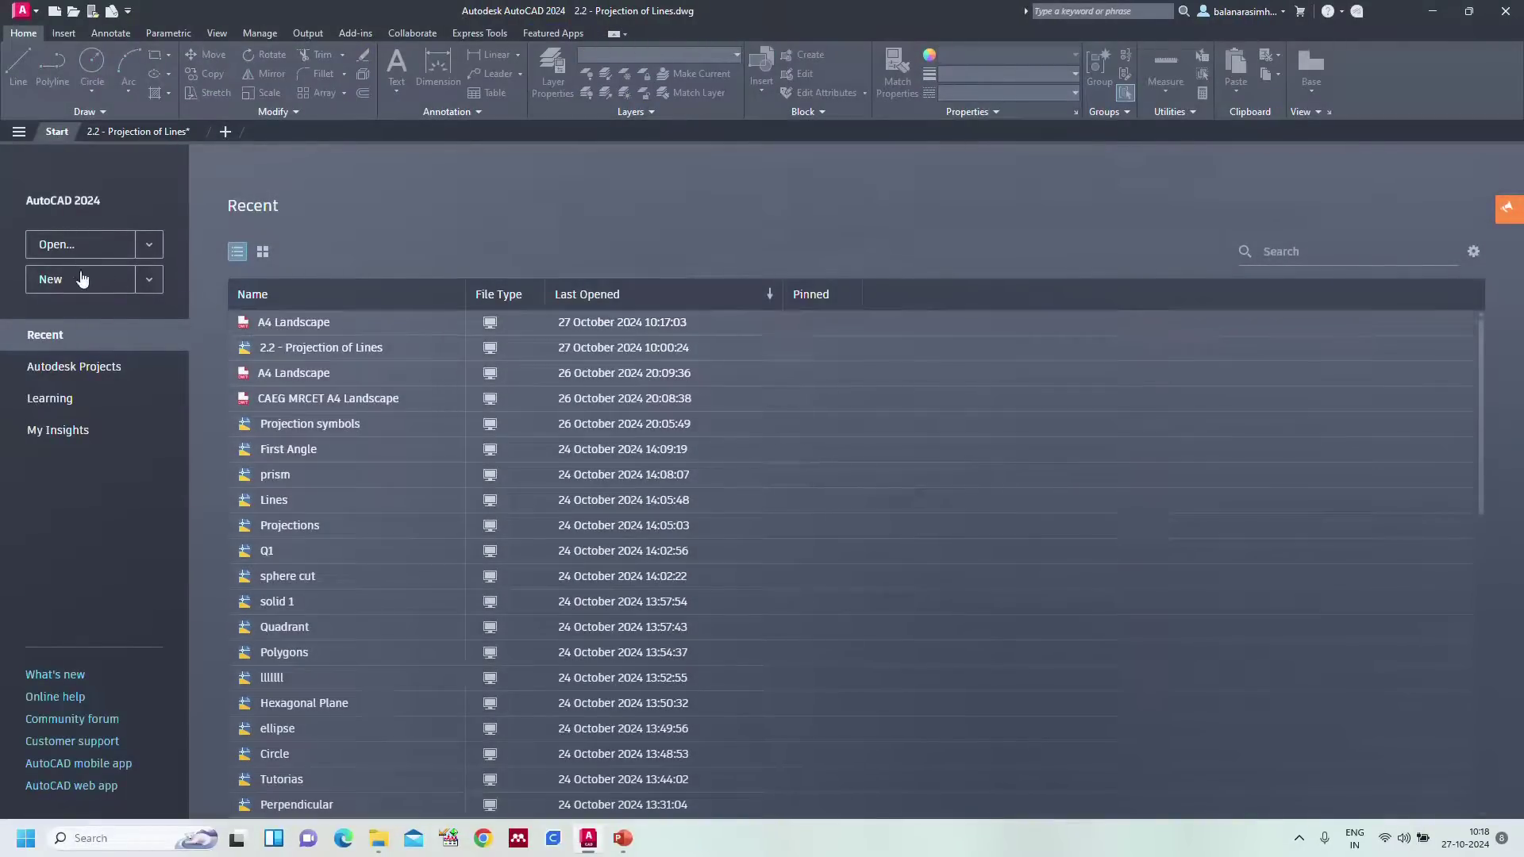
pyautogui.click(64, 251)
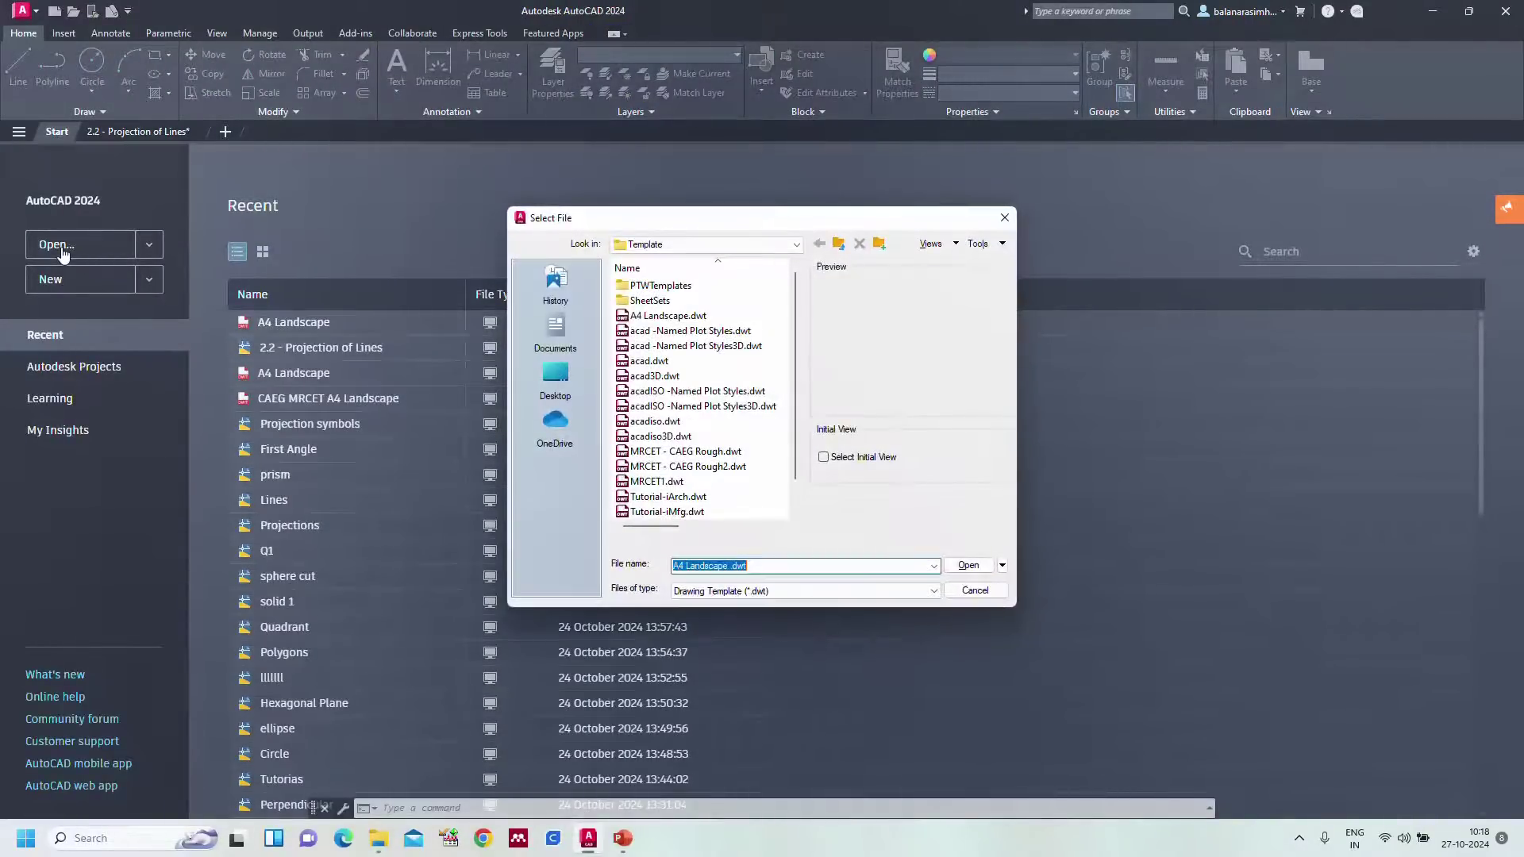
pyautogui.click(796, 244)
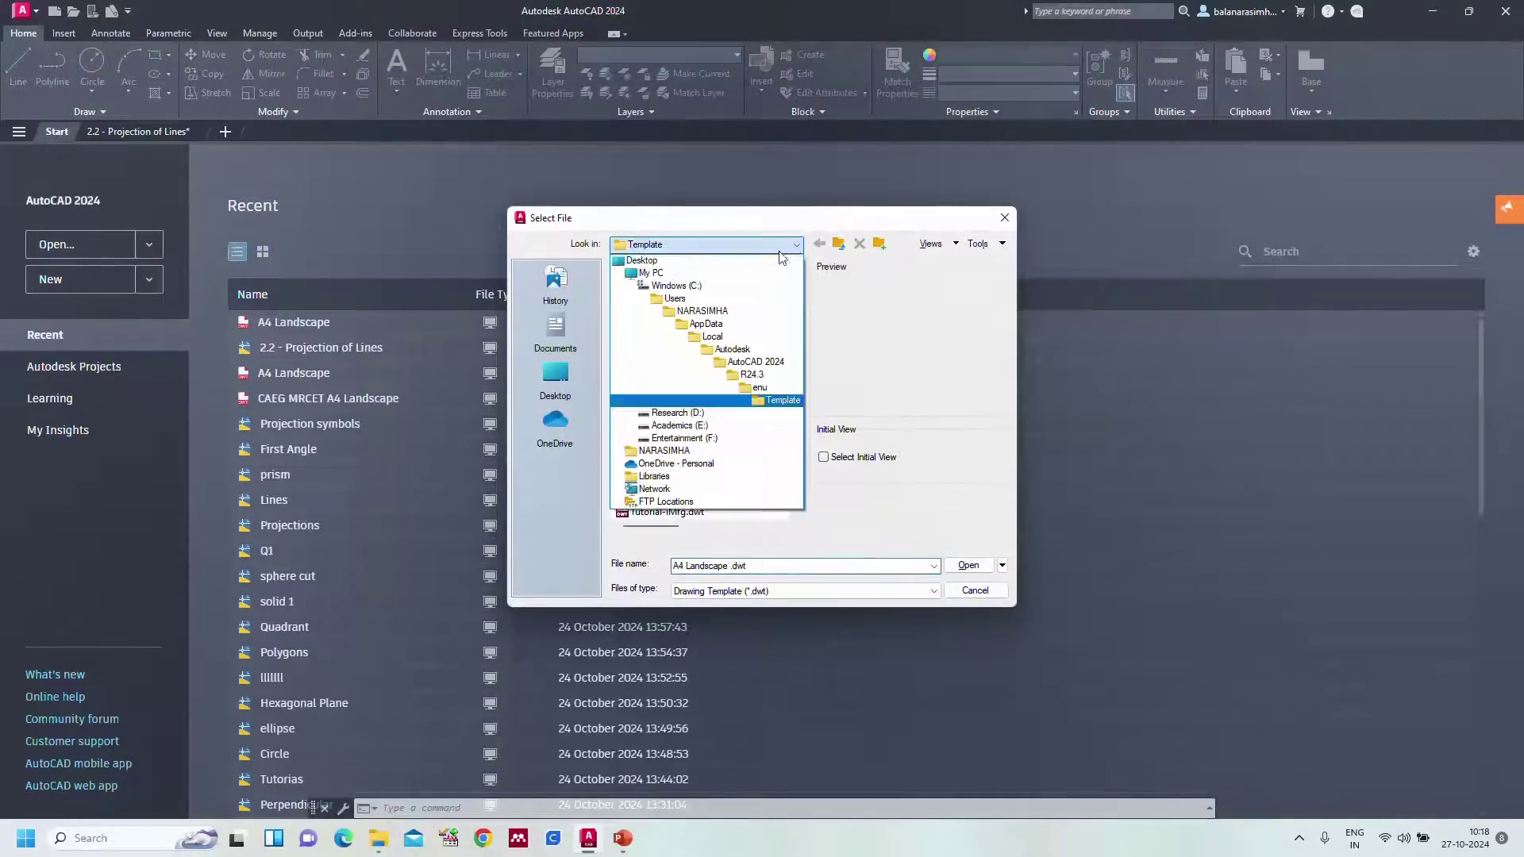
pyautogui.click(752, 261)
pyautogui.click(653, 376)
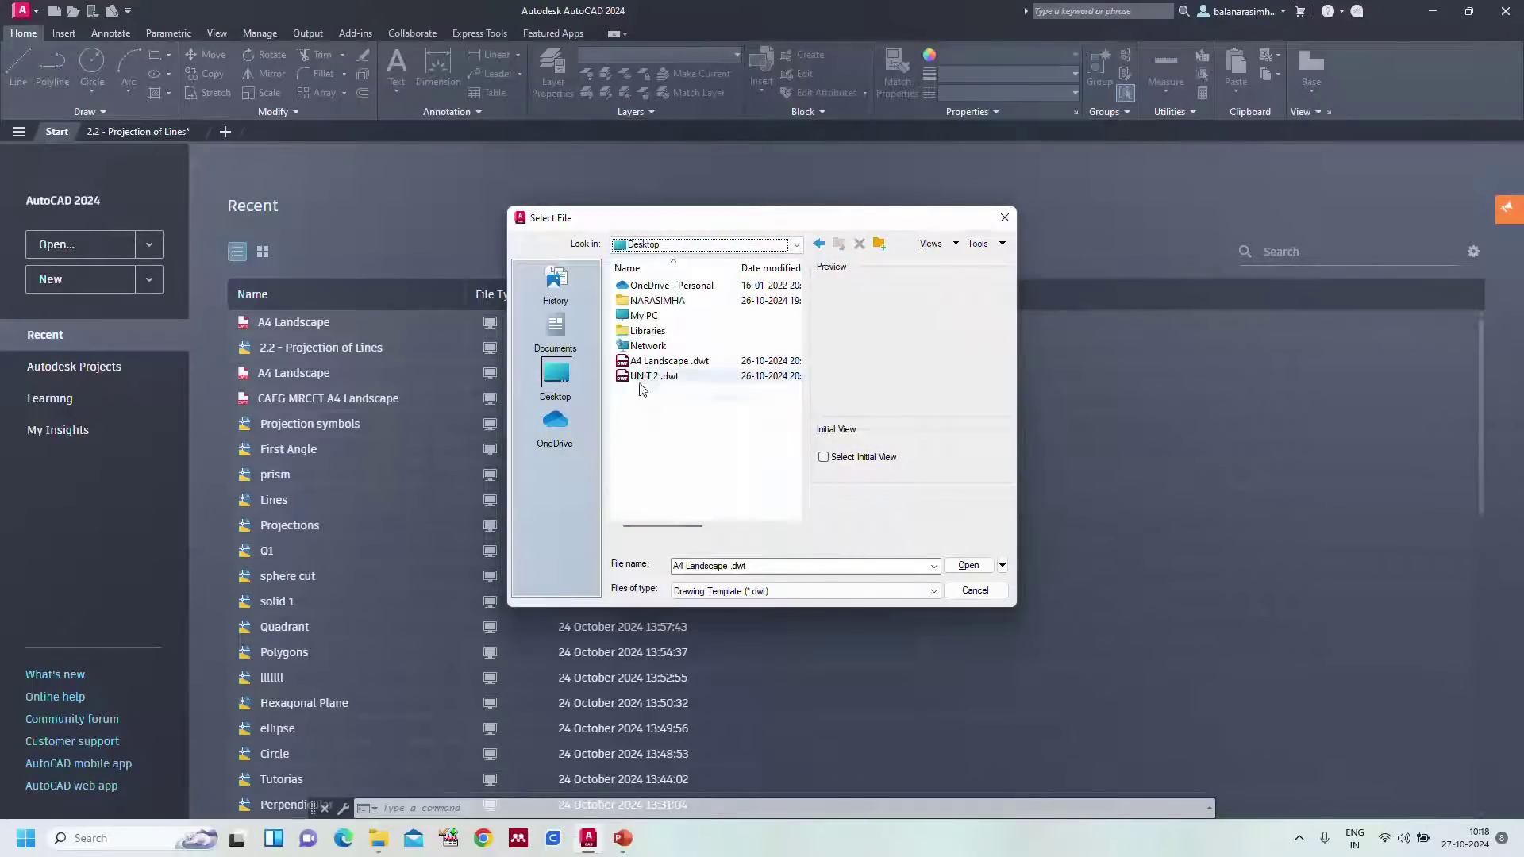
pyautogui.click(961, 567)
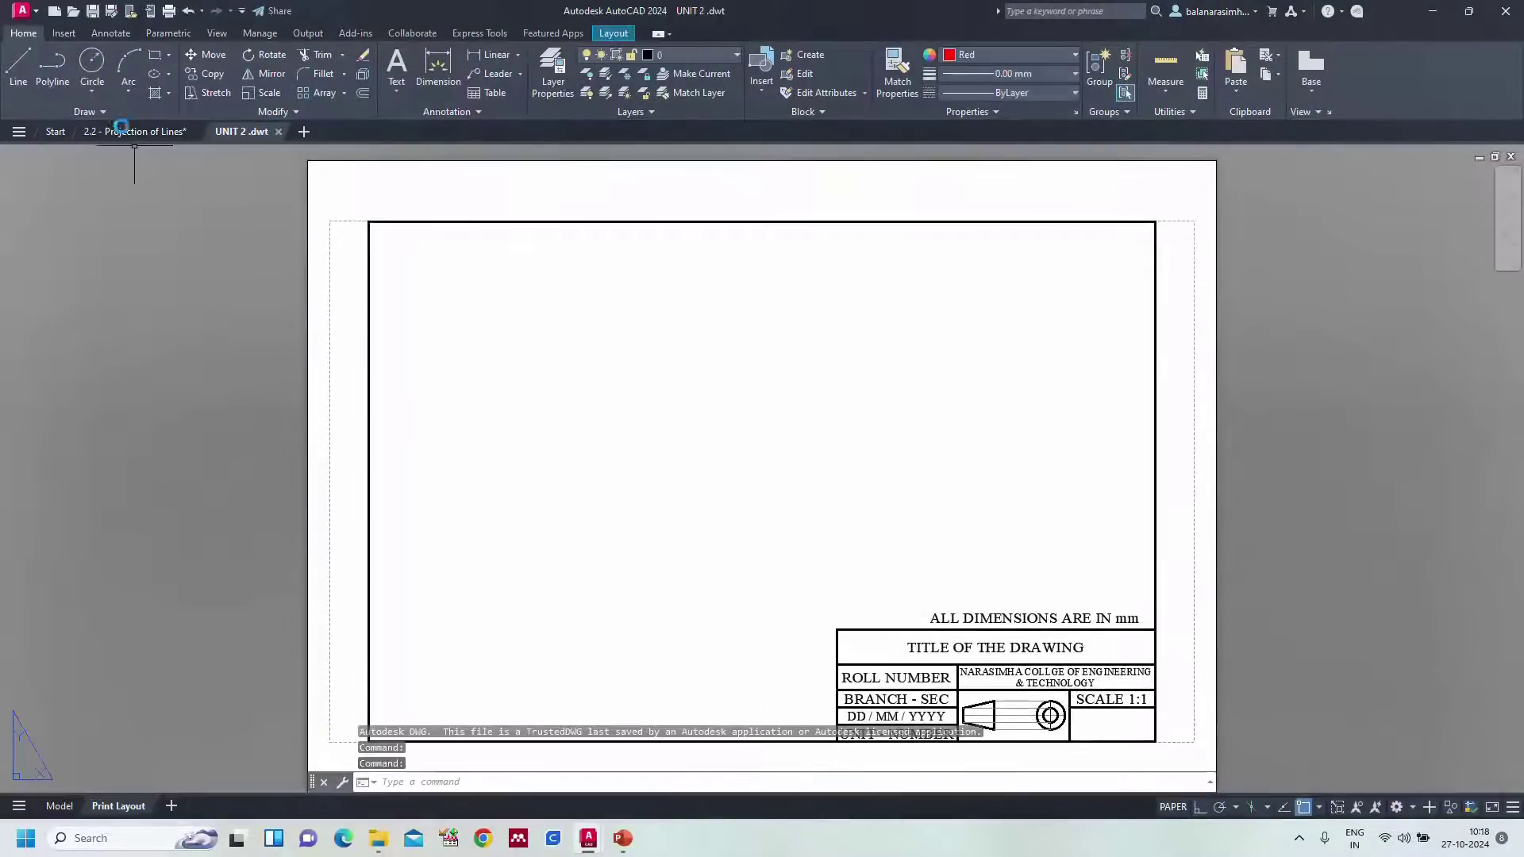
pyautogui.click(114, 132)
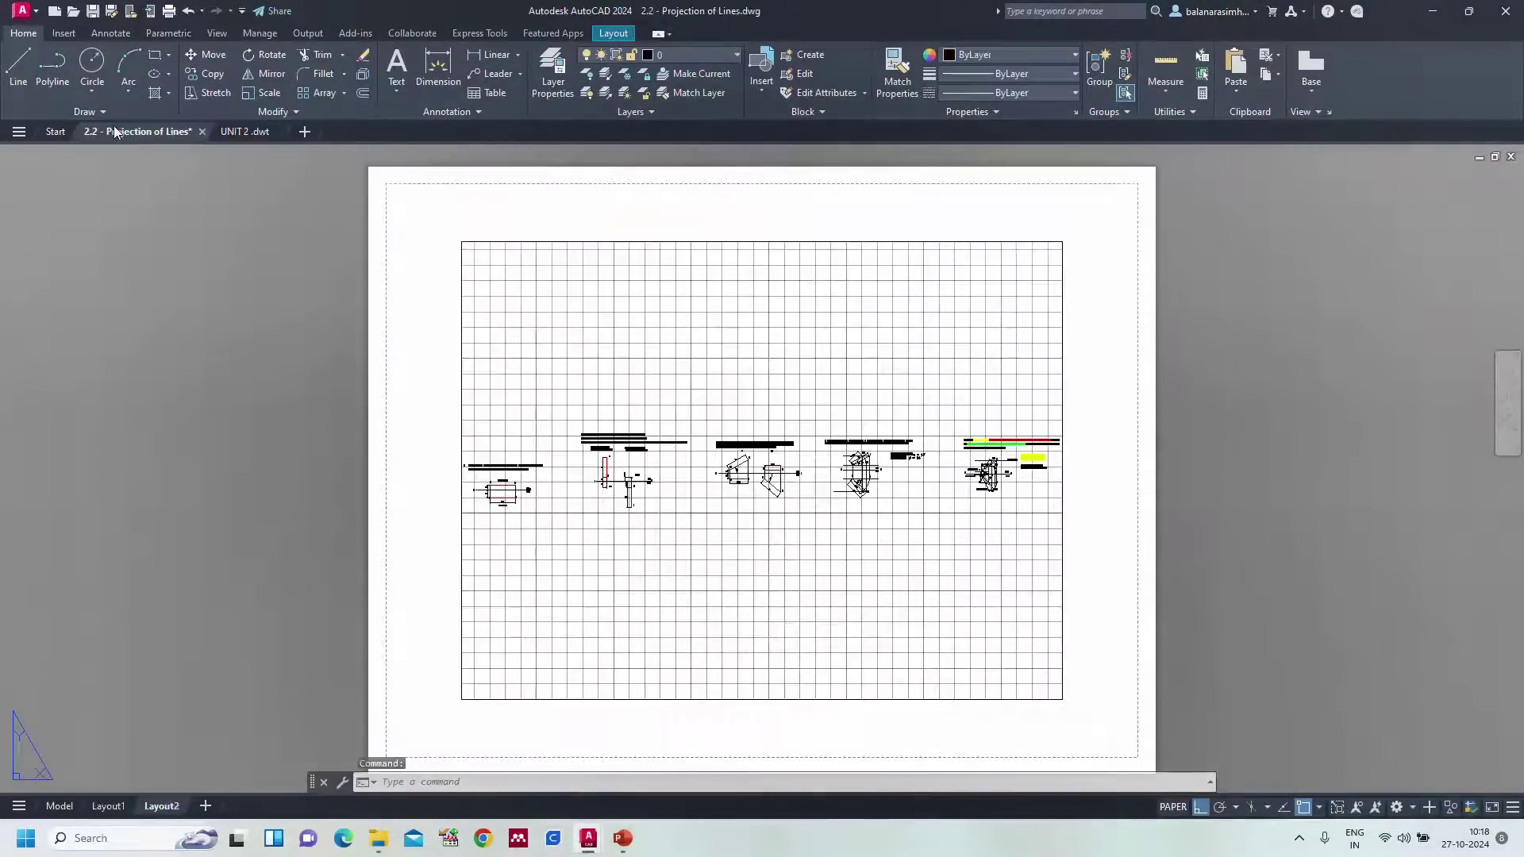
pyautogui.click(242, 133)
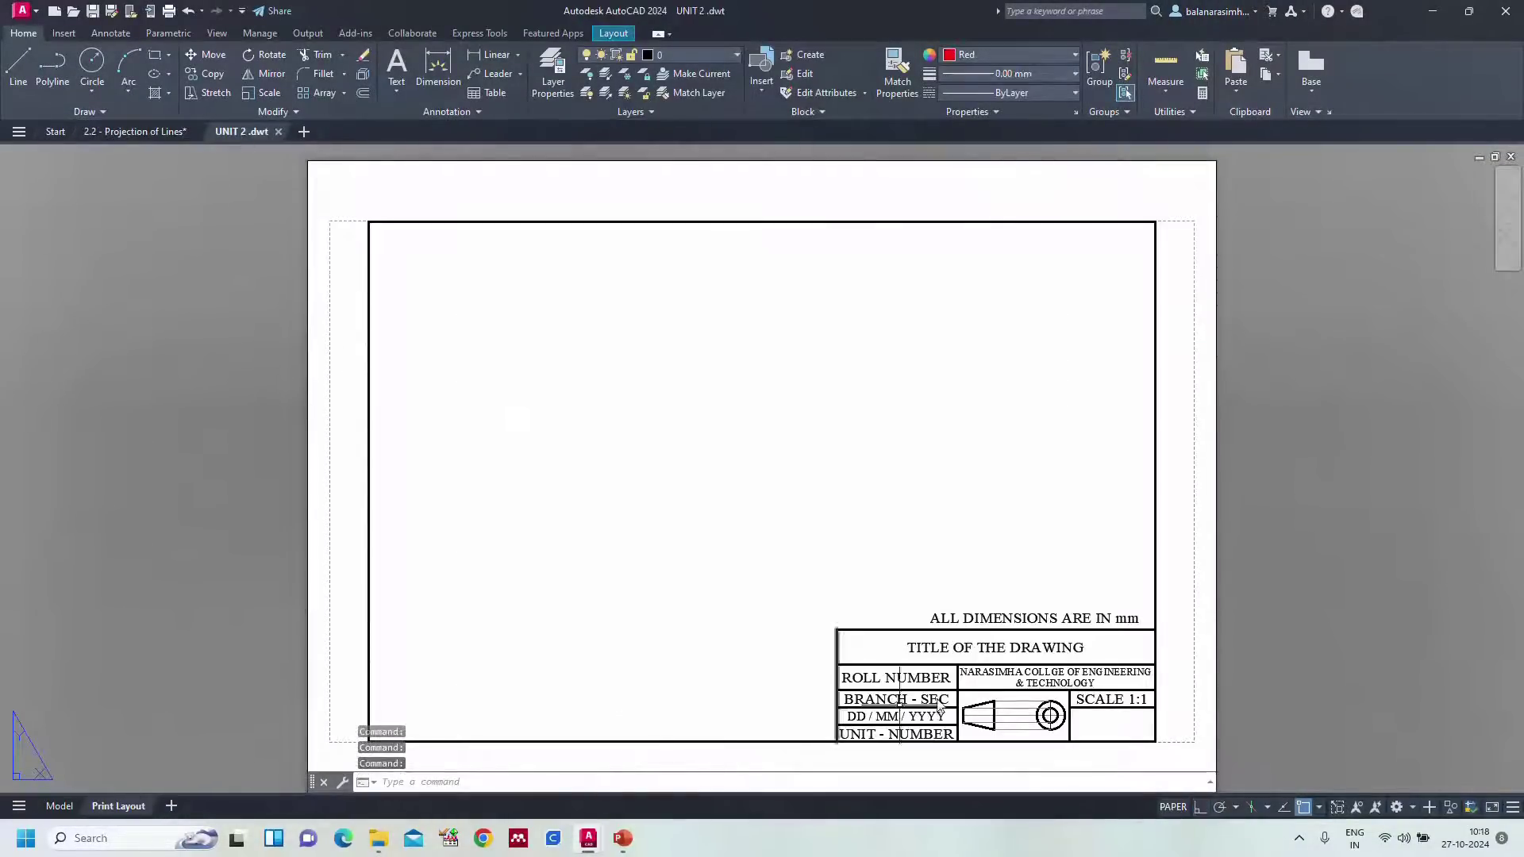
# Retitle the drawing 'ORTHOGRAPHIC PROJECTION OF LINES' and type the student's roll number.
pyautogui.doubleClick(1045, 656)
pyautogui.hotkey('ctrl', 'a')
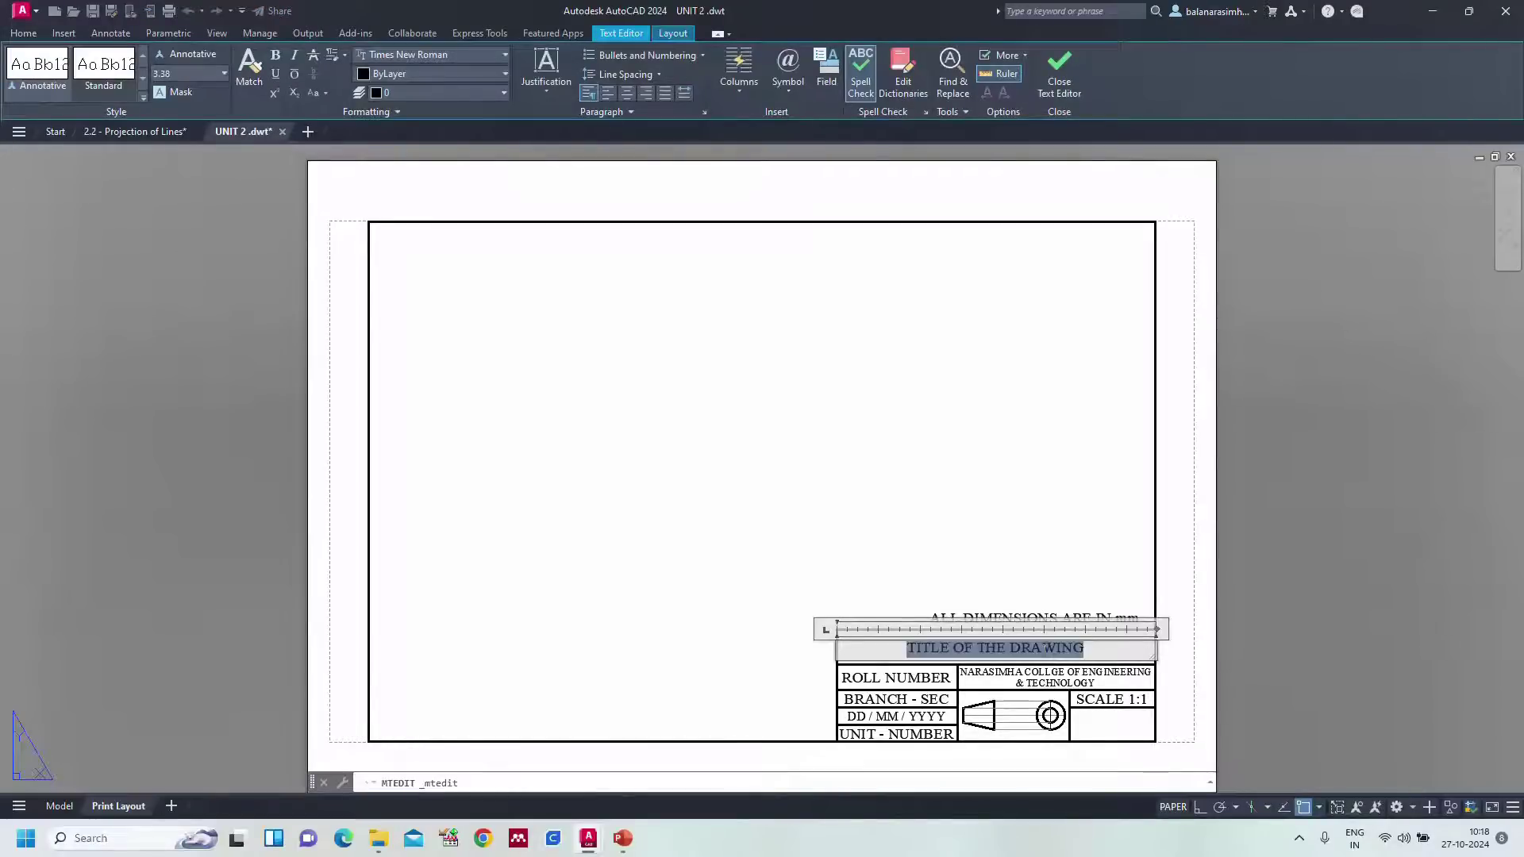
pyautogui.write('PRO')
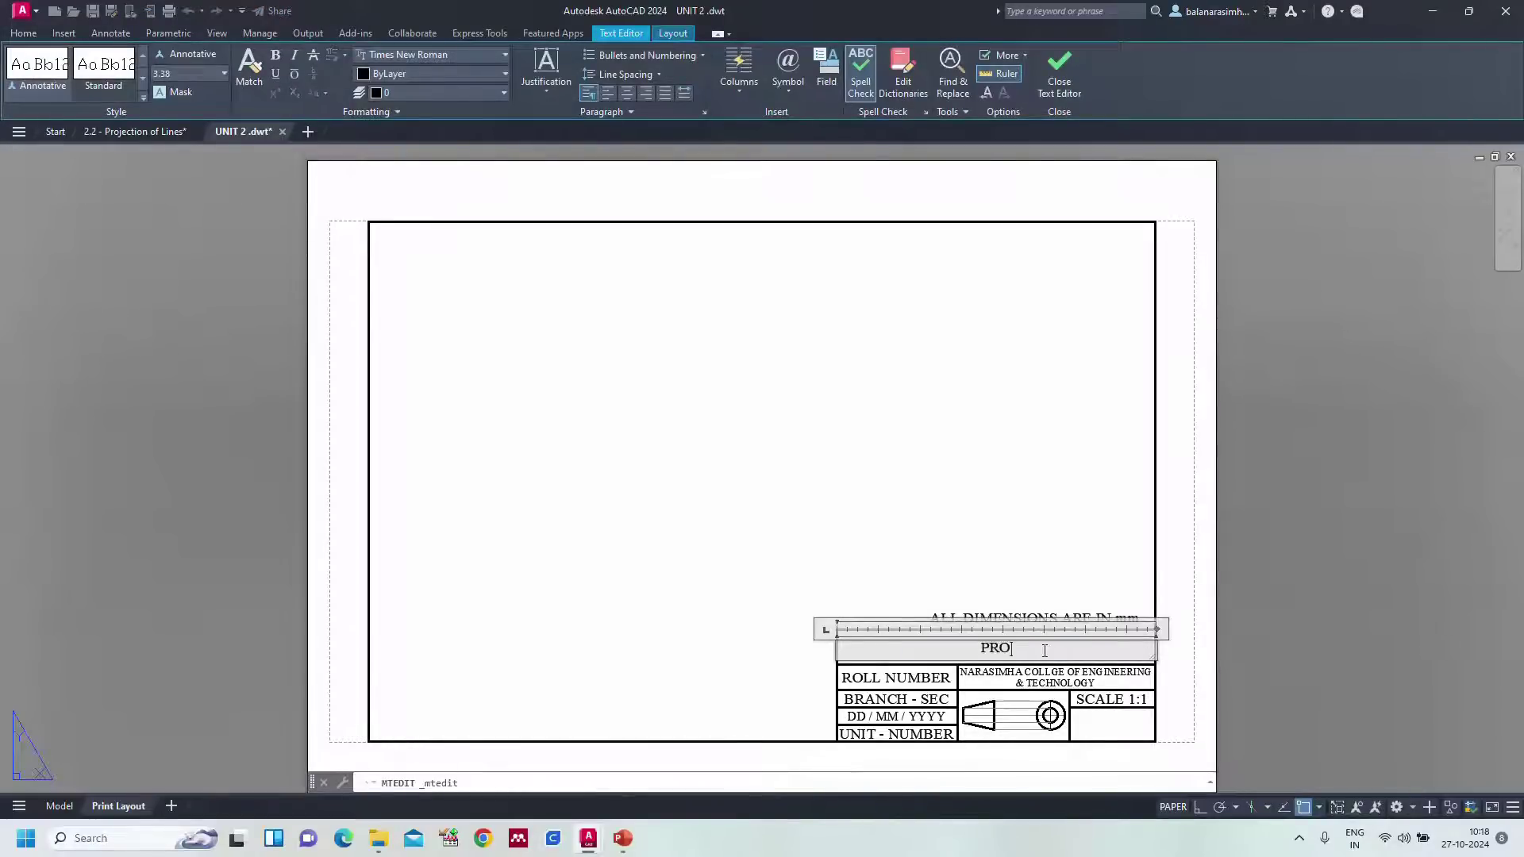
pyautogui.write('JECTION OF LINES')
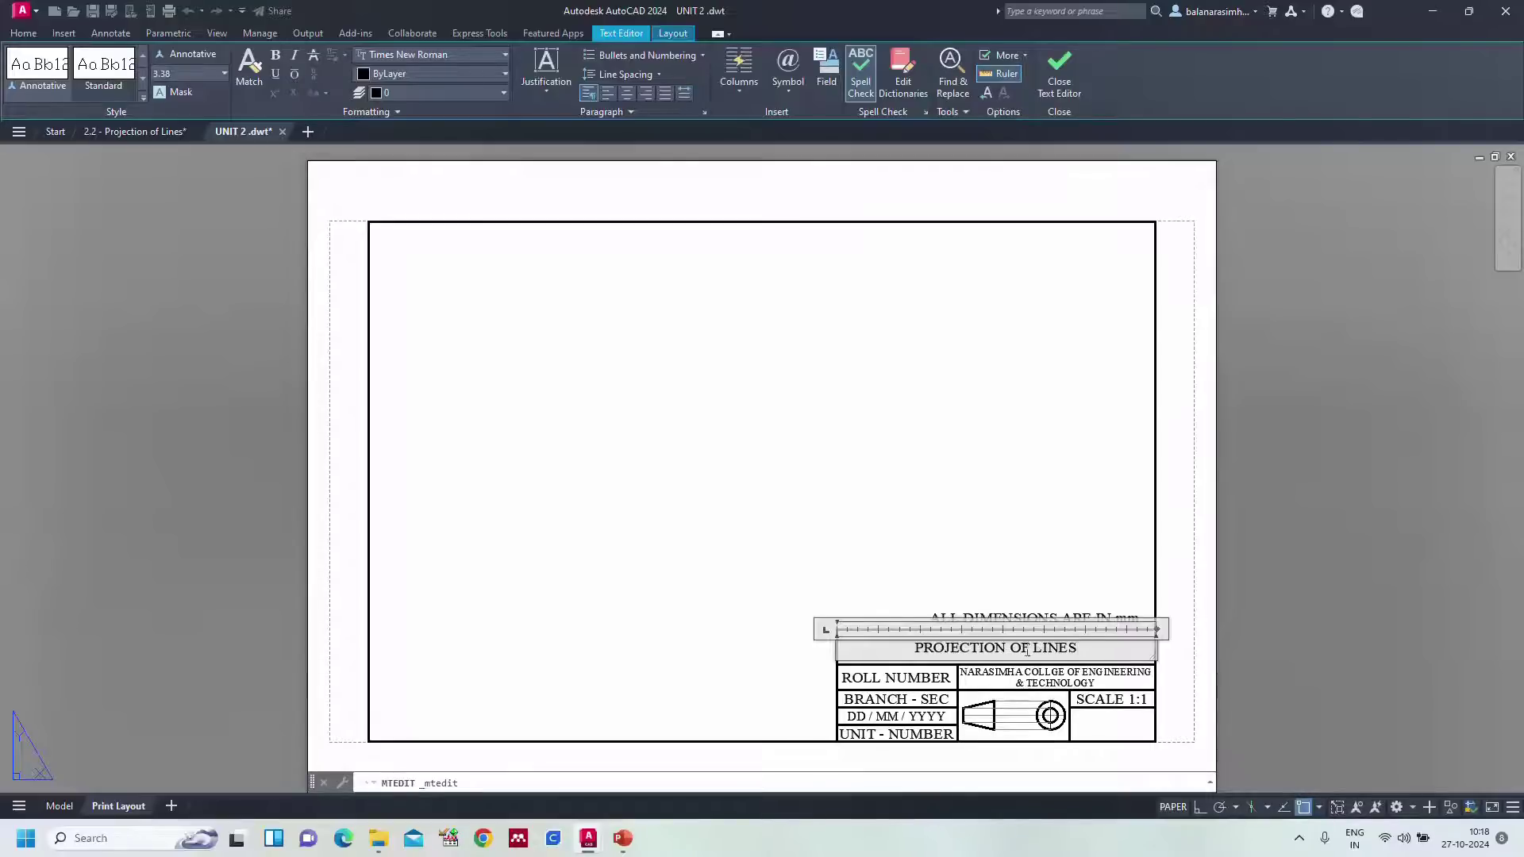
pyautogui.click(1312, 676)
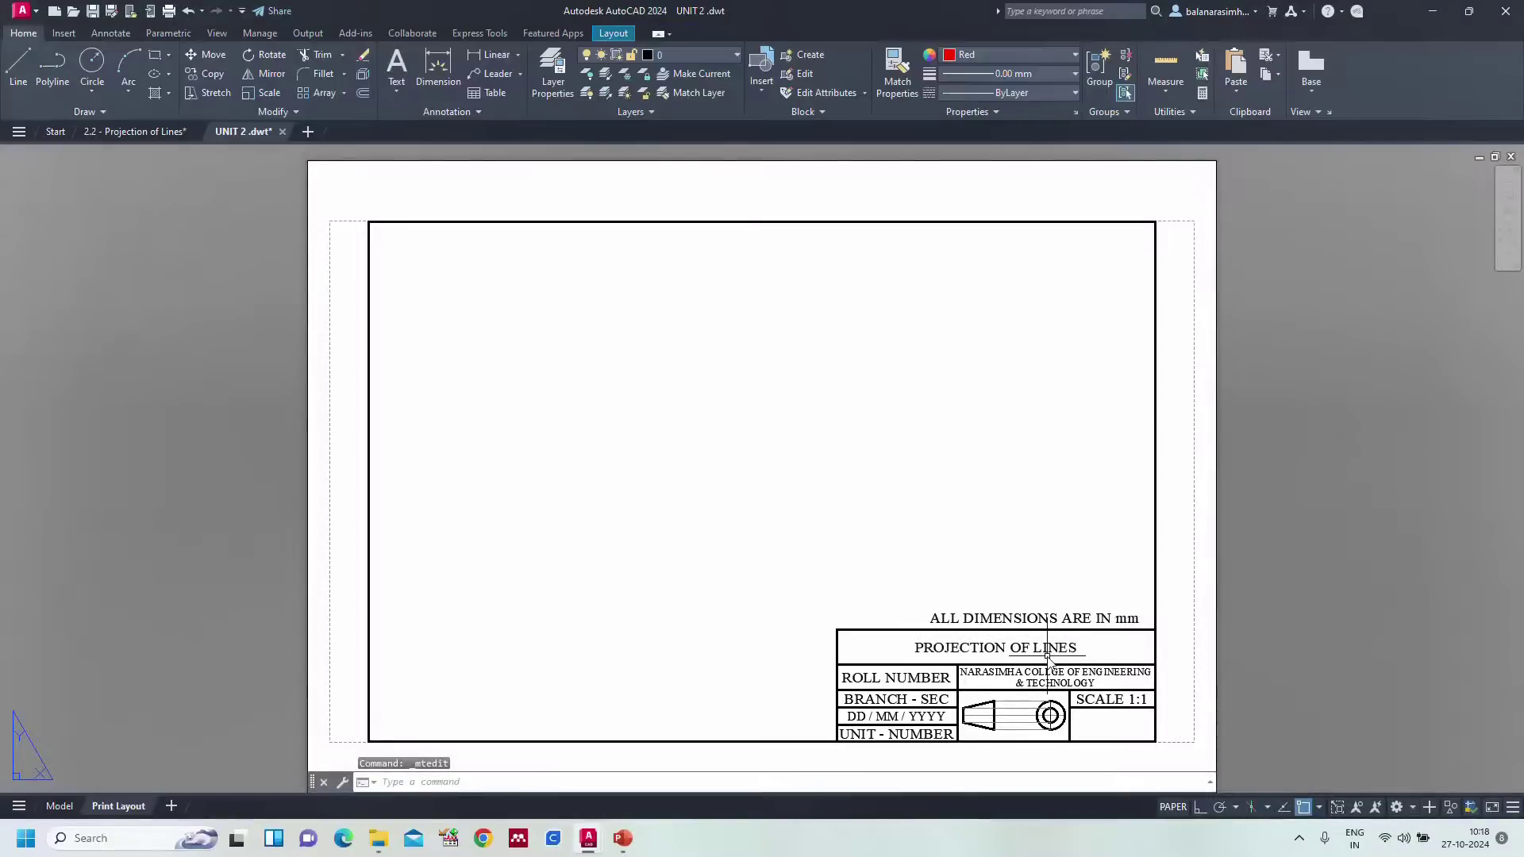
pyautogui.doubleClick(1005, 649)
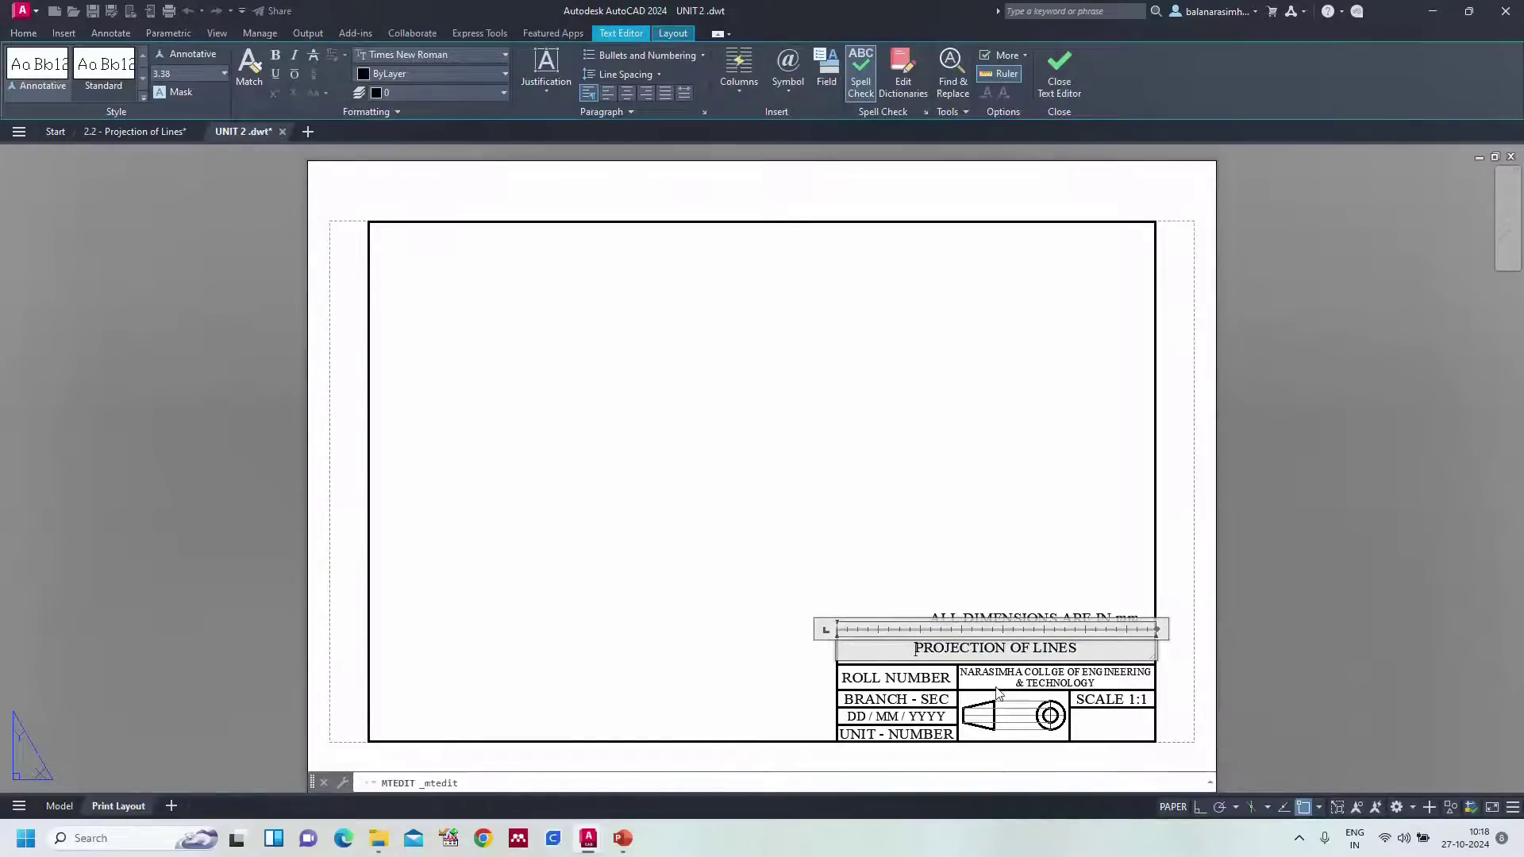
pyautogui.write('ORTHOGRAP')
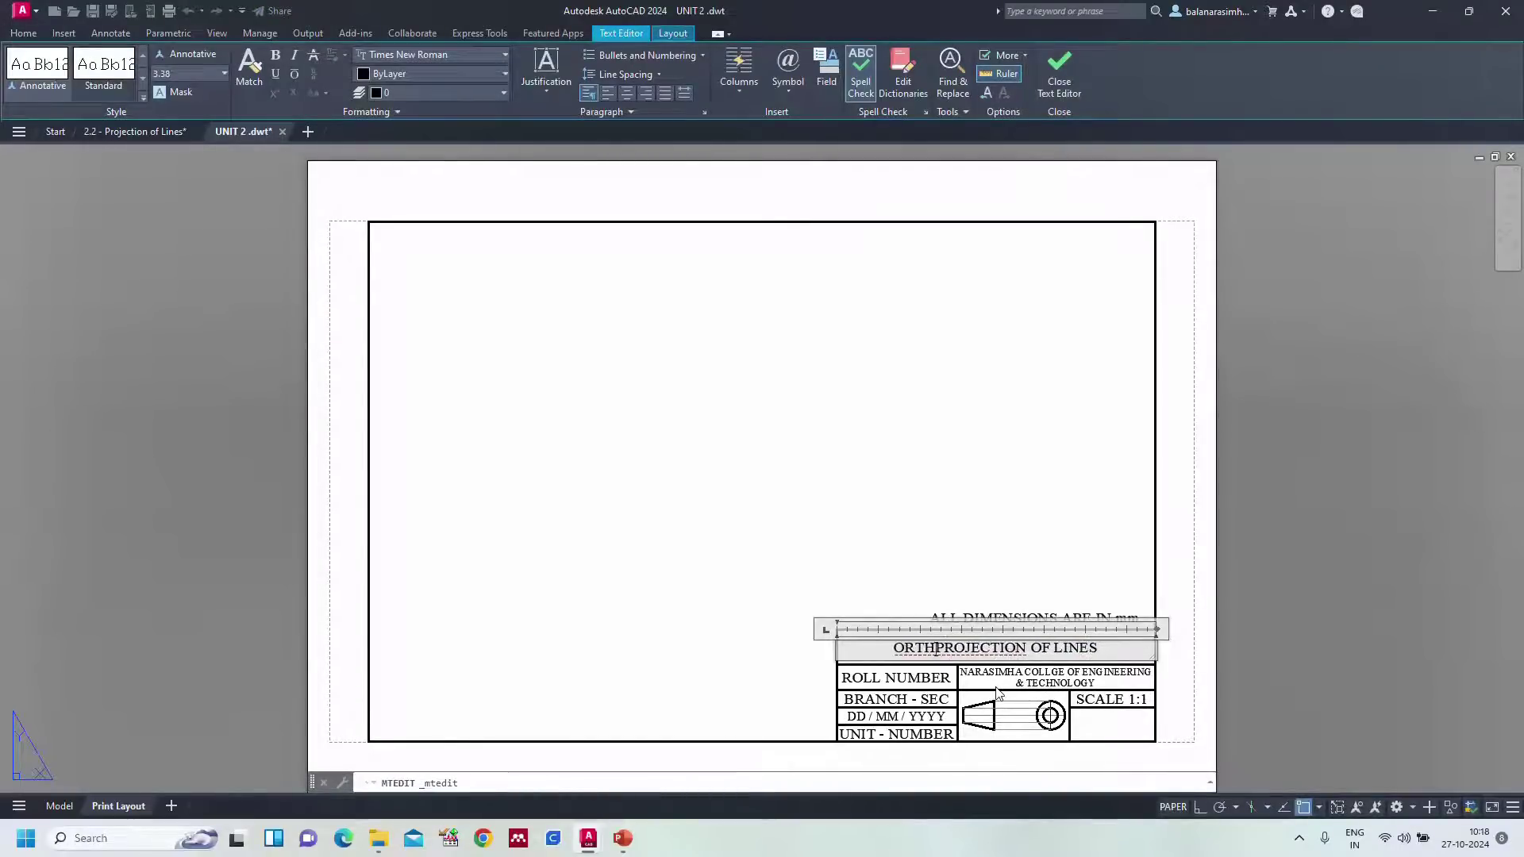
pyautogui.write('HIC')
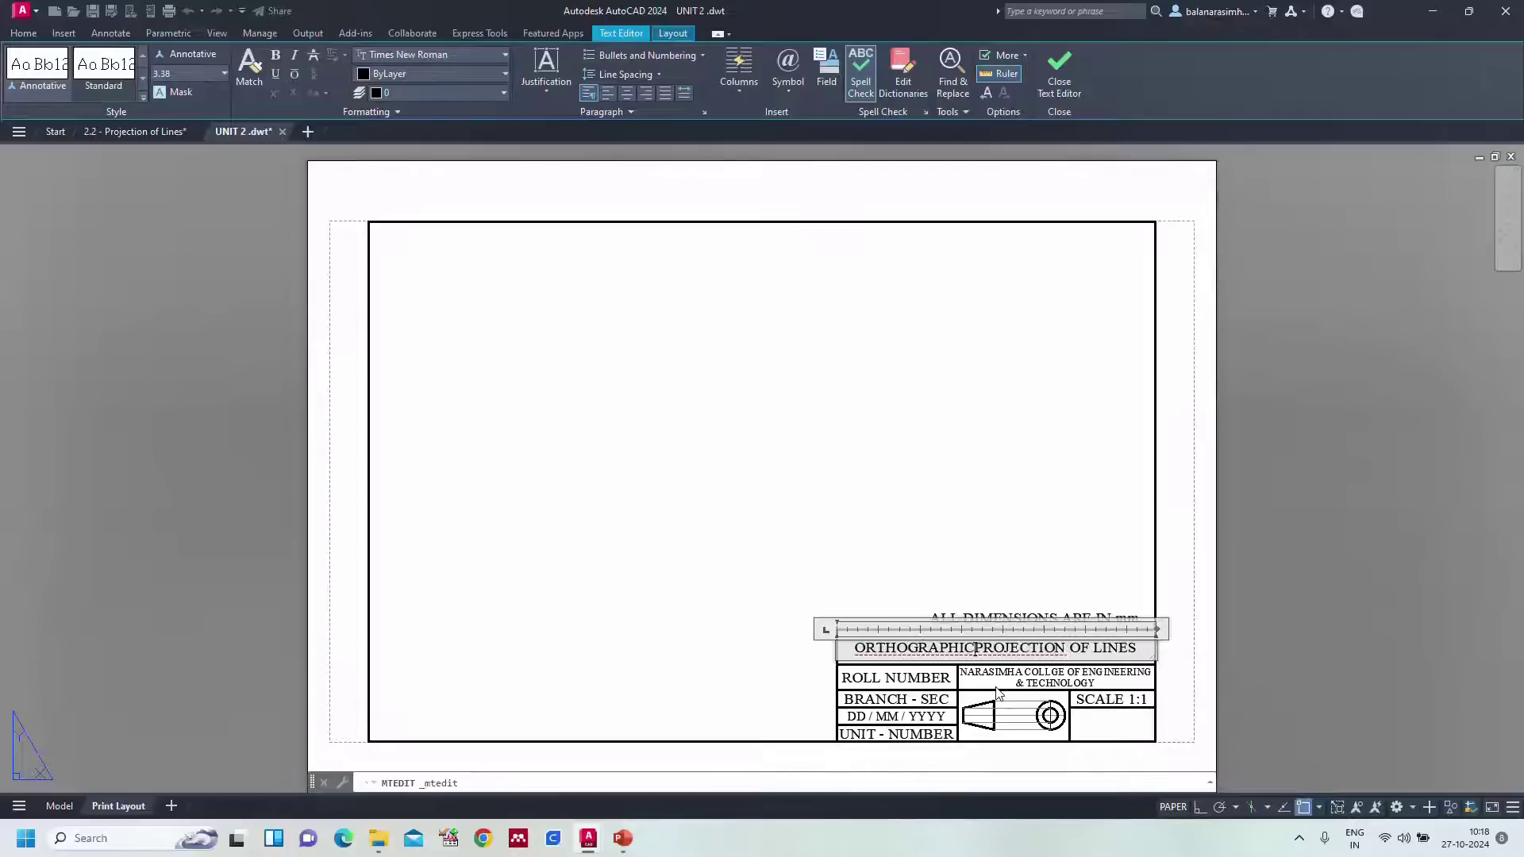
pyautogui.click(1332, 613)
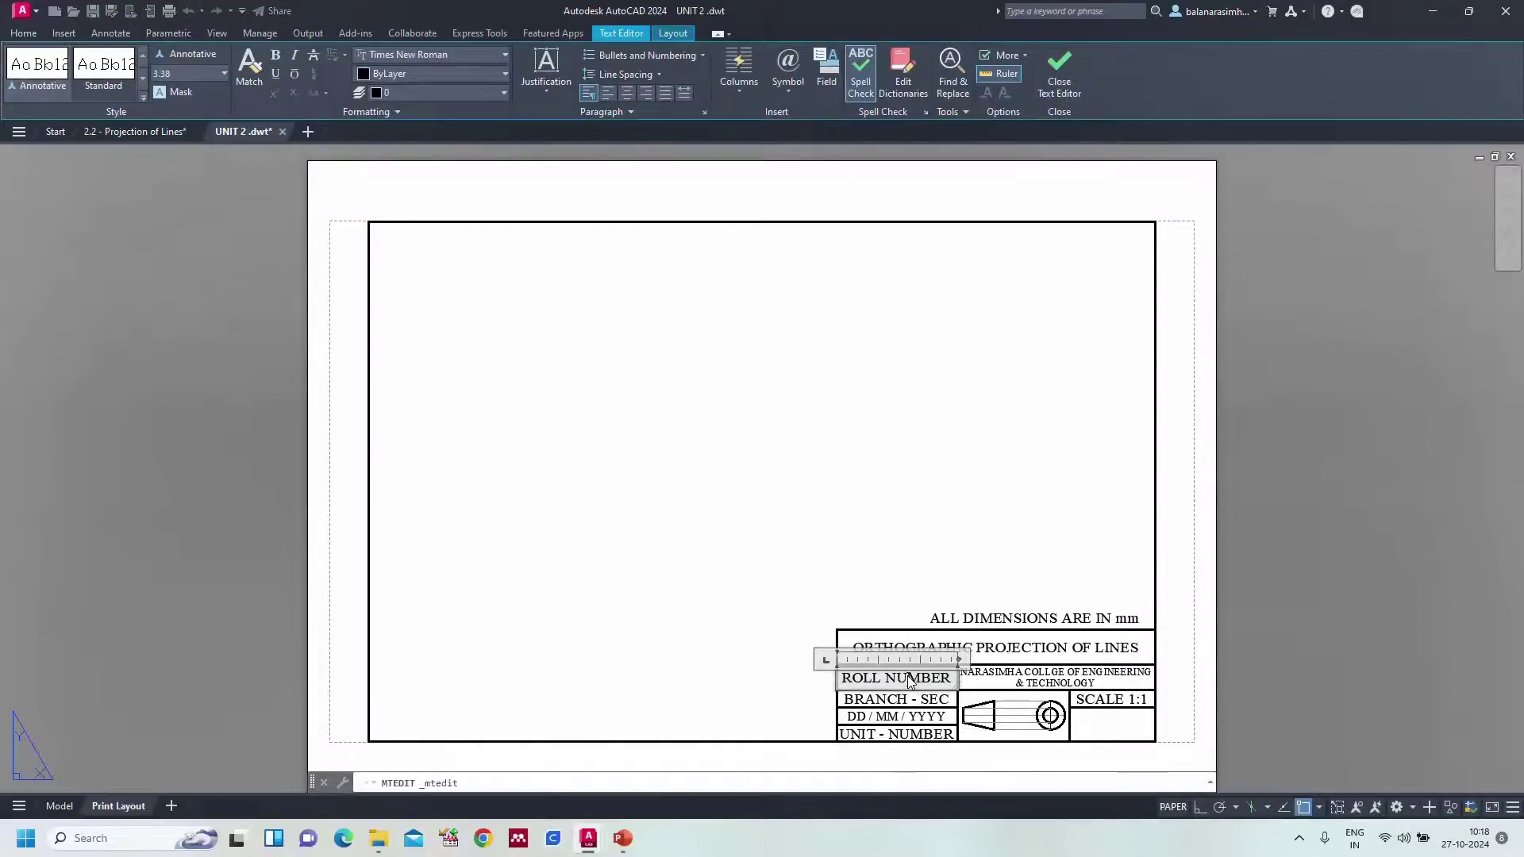
pyautogui.write('06')
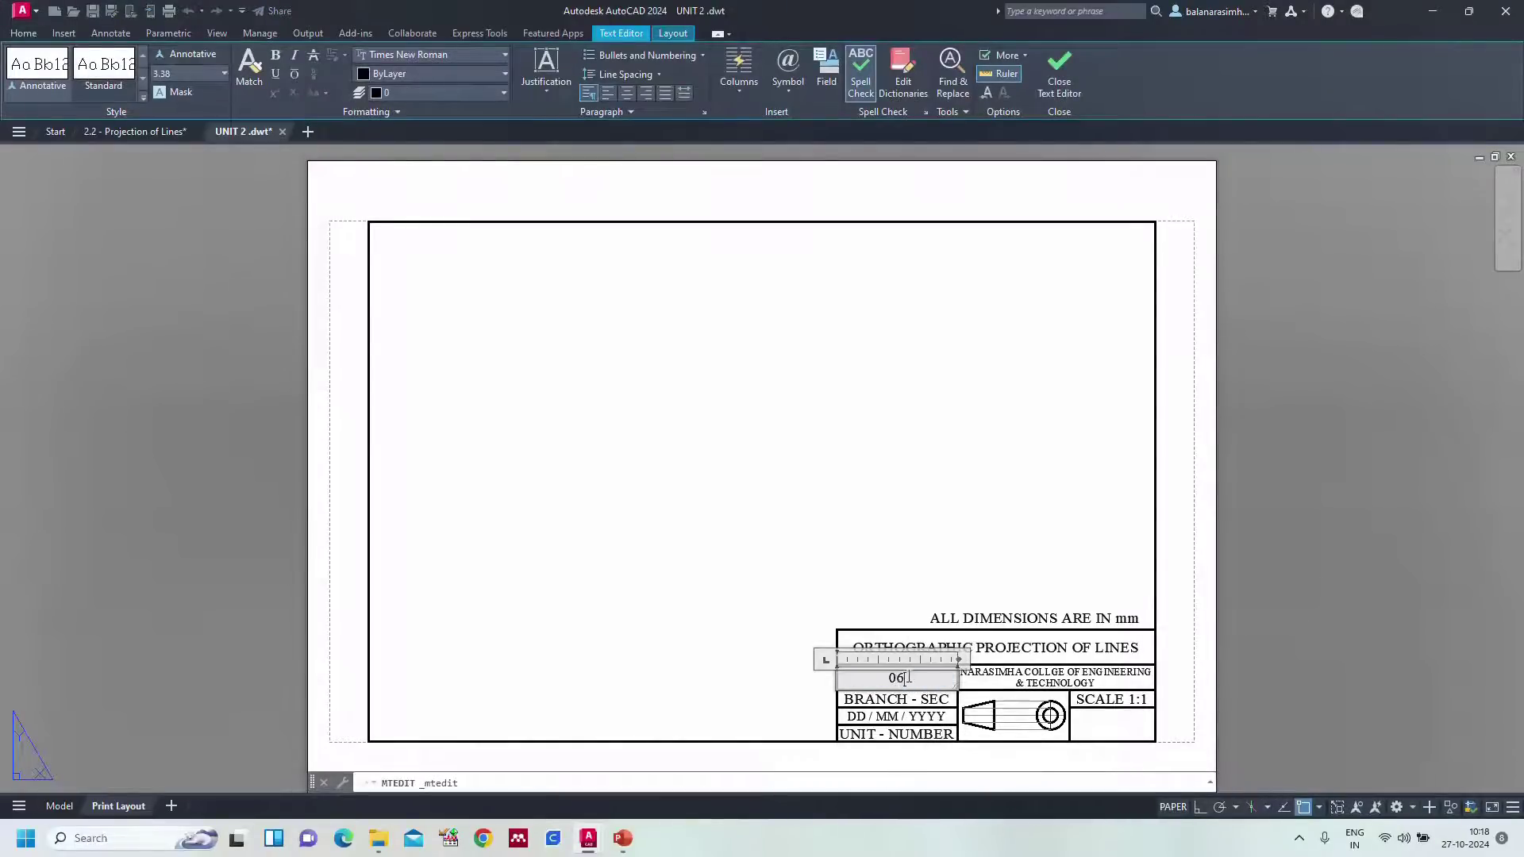
pyautogui.write('P11A0349')
# Change the title block's BRANCH - SEC text to MECH - C.
pyautogui.click(1327, 610)
pyautogui.click(879, 702)
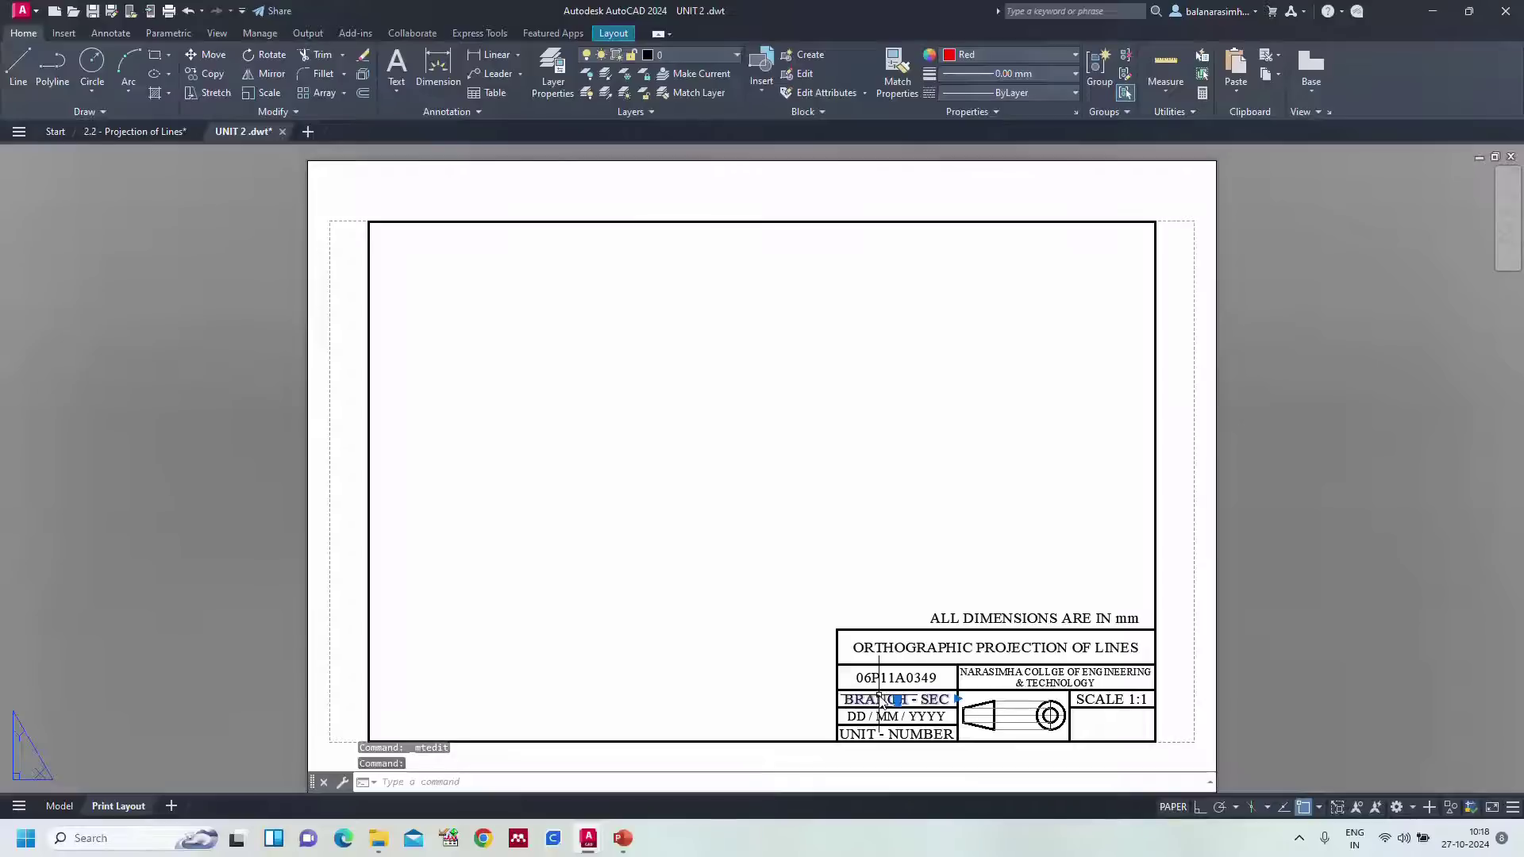
pyautogui.doubleClick(880, 702)
pyautogui.moveTo(909, 699); pyautogui.dragTo(846, 697)
pyautogui.write('MECH')
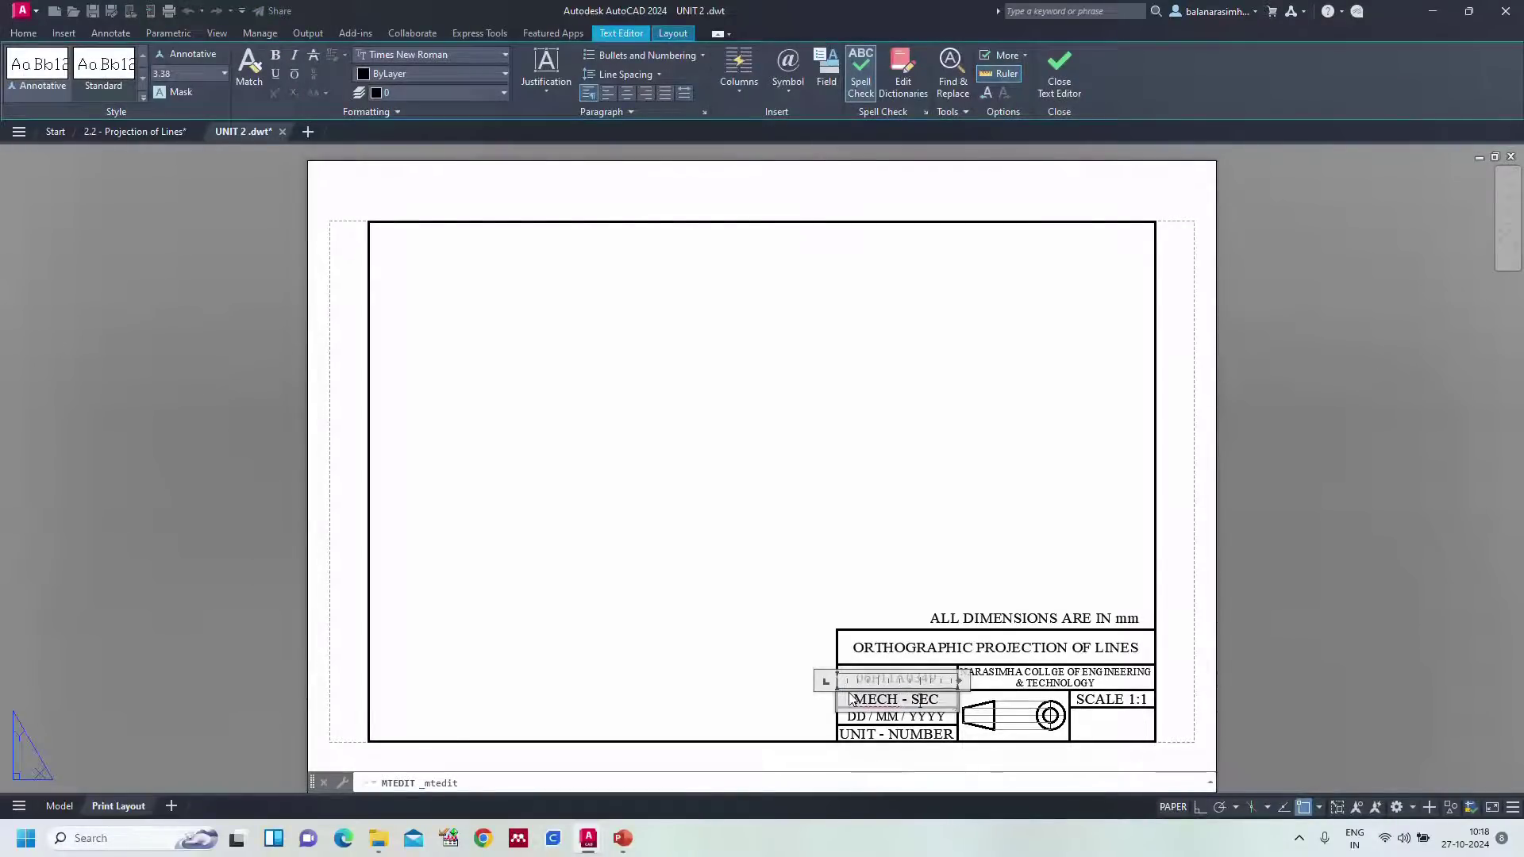
pyautogui.press('Delete')
pyautogui.press('Delete')
pyautogui.press('Delete')
pyautogui.write('C')
pyautogui.click(866, 717)
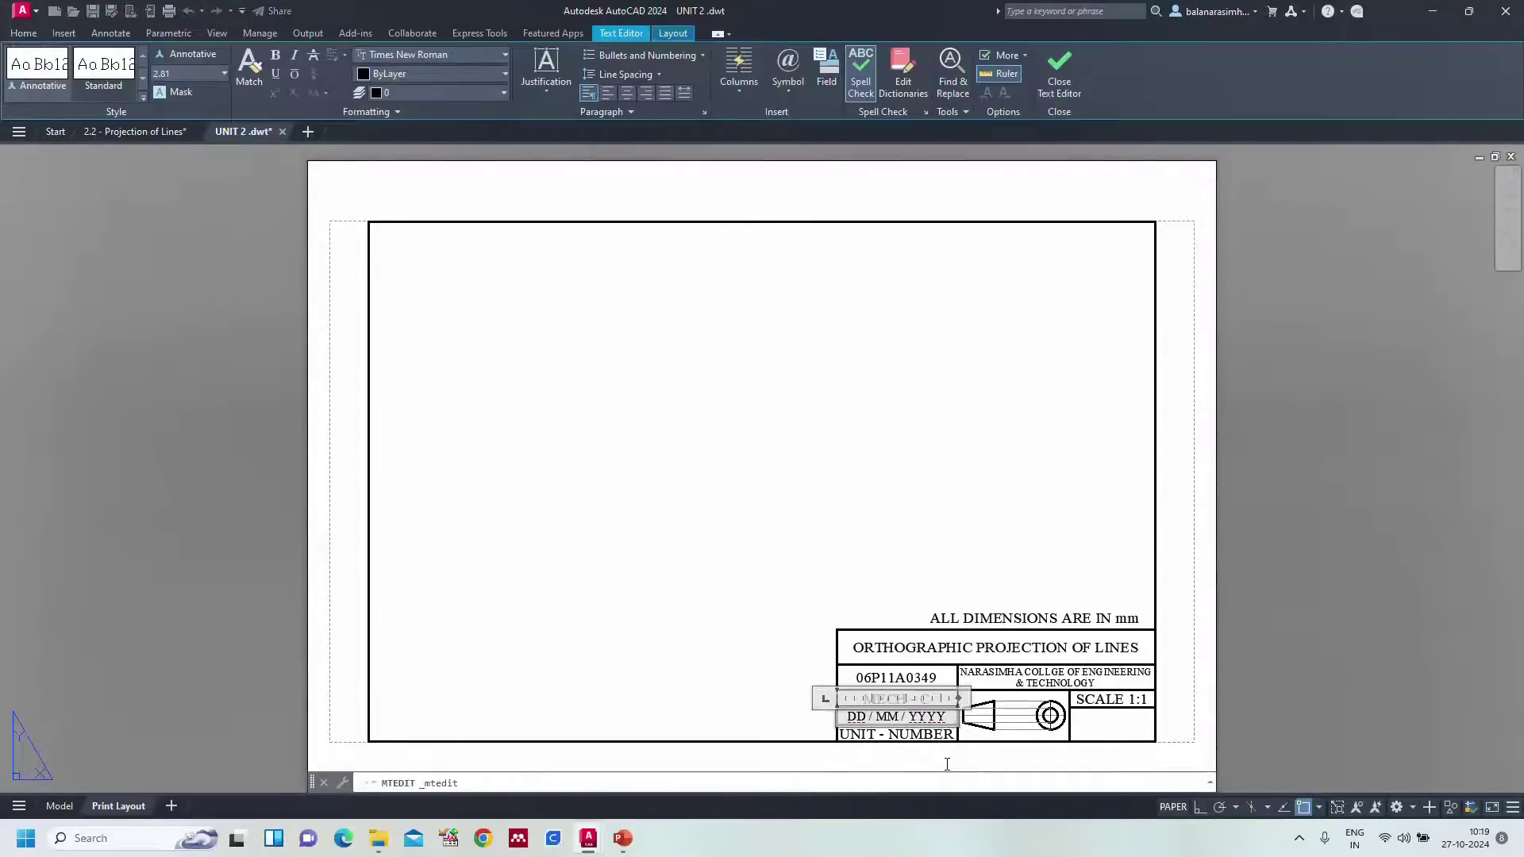
# Replace the DD/MM/YYYY date placeholder with 27 / 10 / 2024.
pyautogui.press('Delete')
pyautogui.press('Delete')
pyautogui.press('Delete')
pyautogui.write('27')
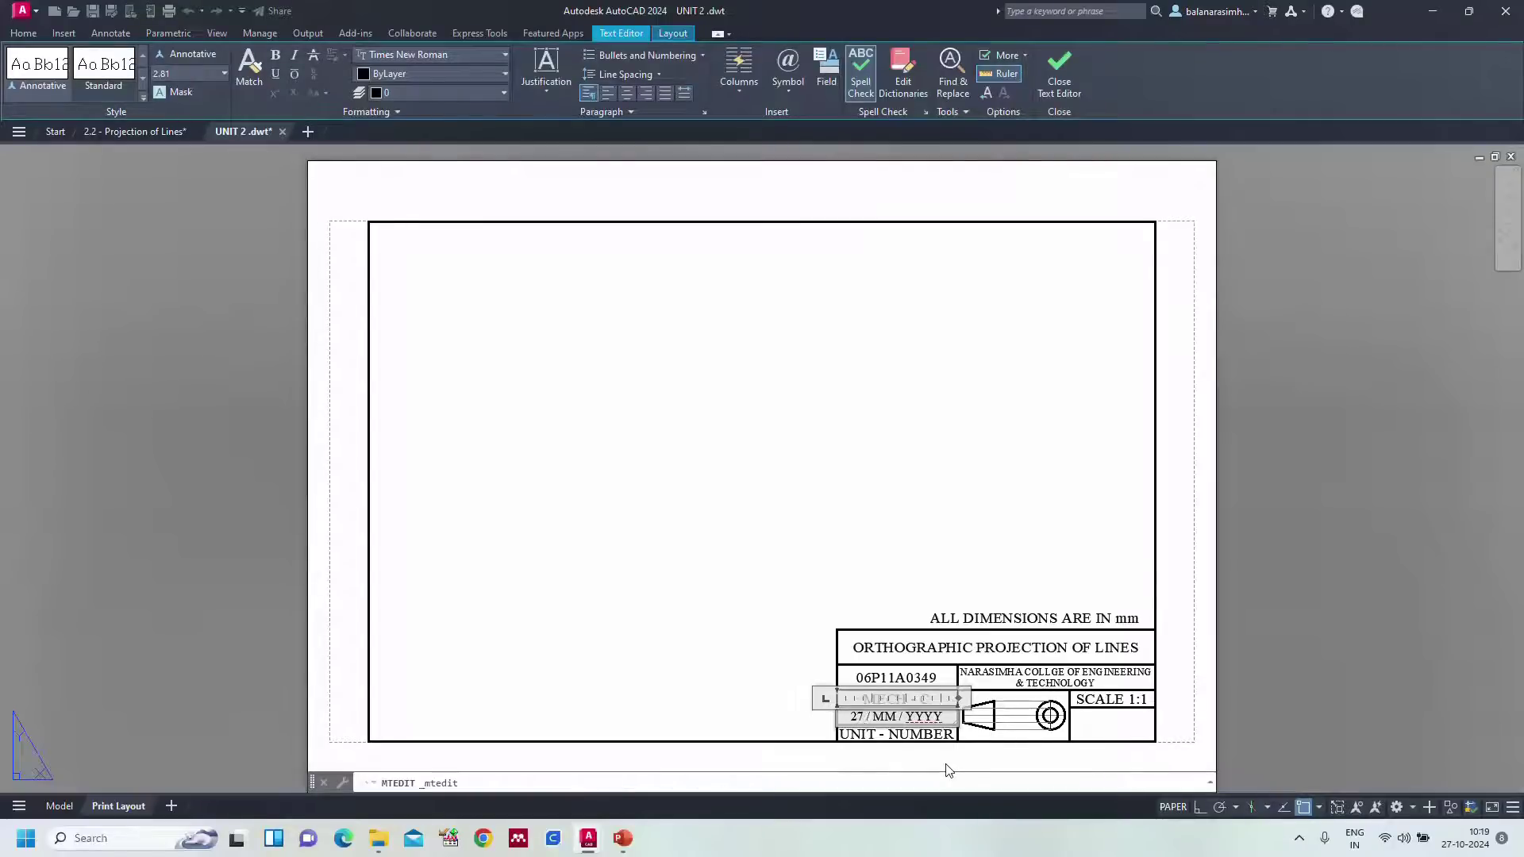
pyautogui.press('Right')
pyautogui.press('Right')
pyautogui.press('Right')
pyautogui.press('Right')
pyautogui.press('BackSpace')
pyautogui.press('BackSpace')
pyautogui.write('10')
pyautogui.press('Right')
pyautogui.press('Right')
pyautogui.press('Right')
pyautogui.press('BackSpace')
pyautogui.press('BackSpace')
pyautogui.press('BackSpace')
pyautogui.press('BackSpace')
pyautogui.write('2024')
pyautogui.click(1333, 651)
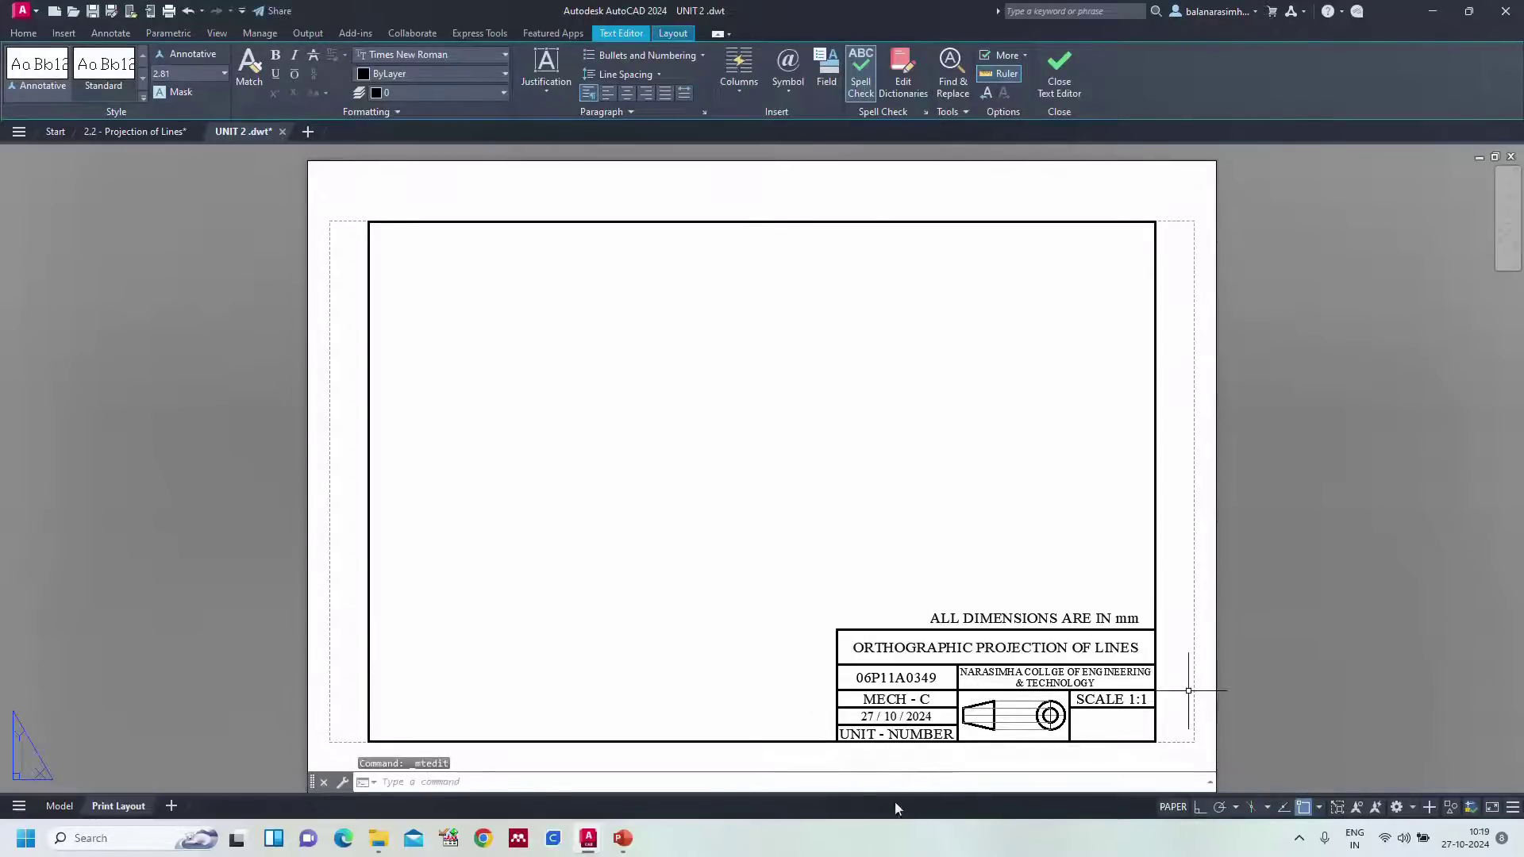
# Change the UNIT - NUMBER text to UNIT - 2.
pyautogui.click(924, 734)
pyautogui.doubleClick(924, 734)
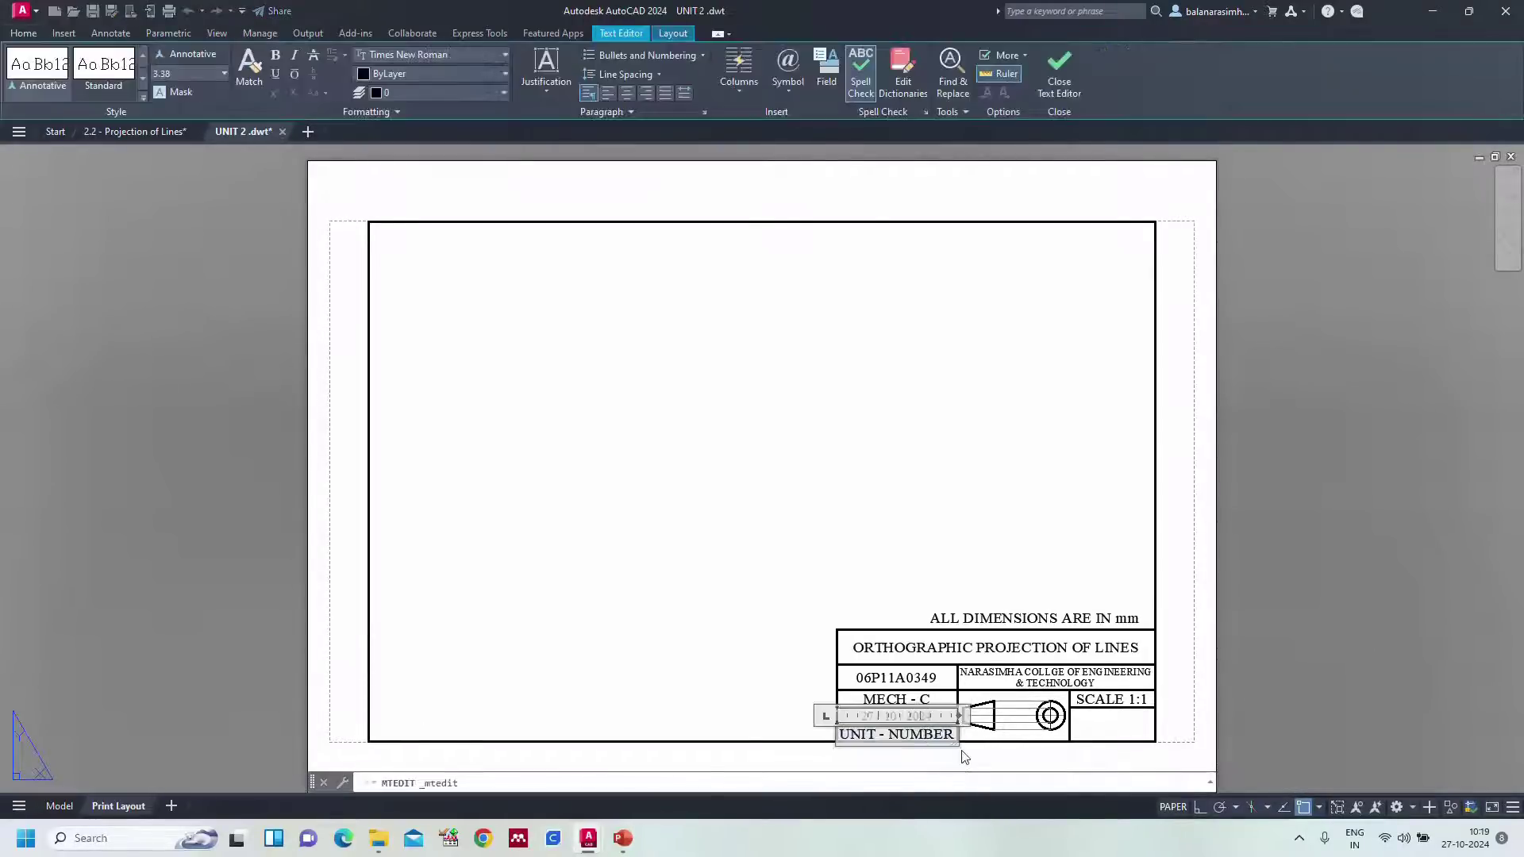
pyautogui.press('BackSpace')
pyautogui.press('BackSpace')
pyautogui.press('BackSpace')
pyautogui.press('BackSpace')
pyautogui.press('BackSpace')
pyautogui.press('BackSpace')
pyautogui.press('BackSpace')
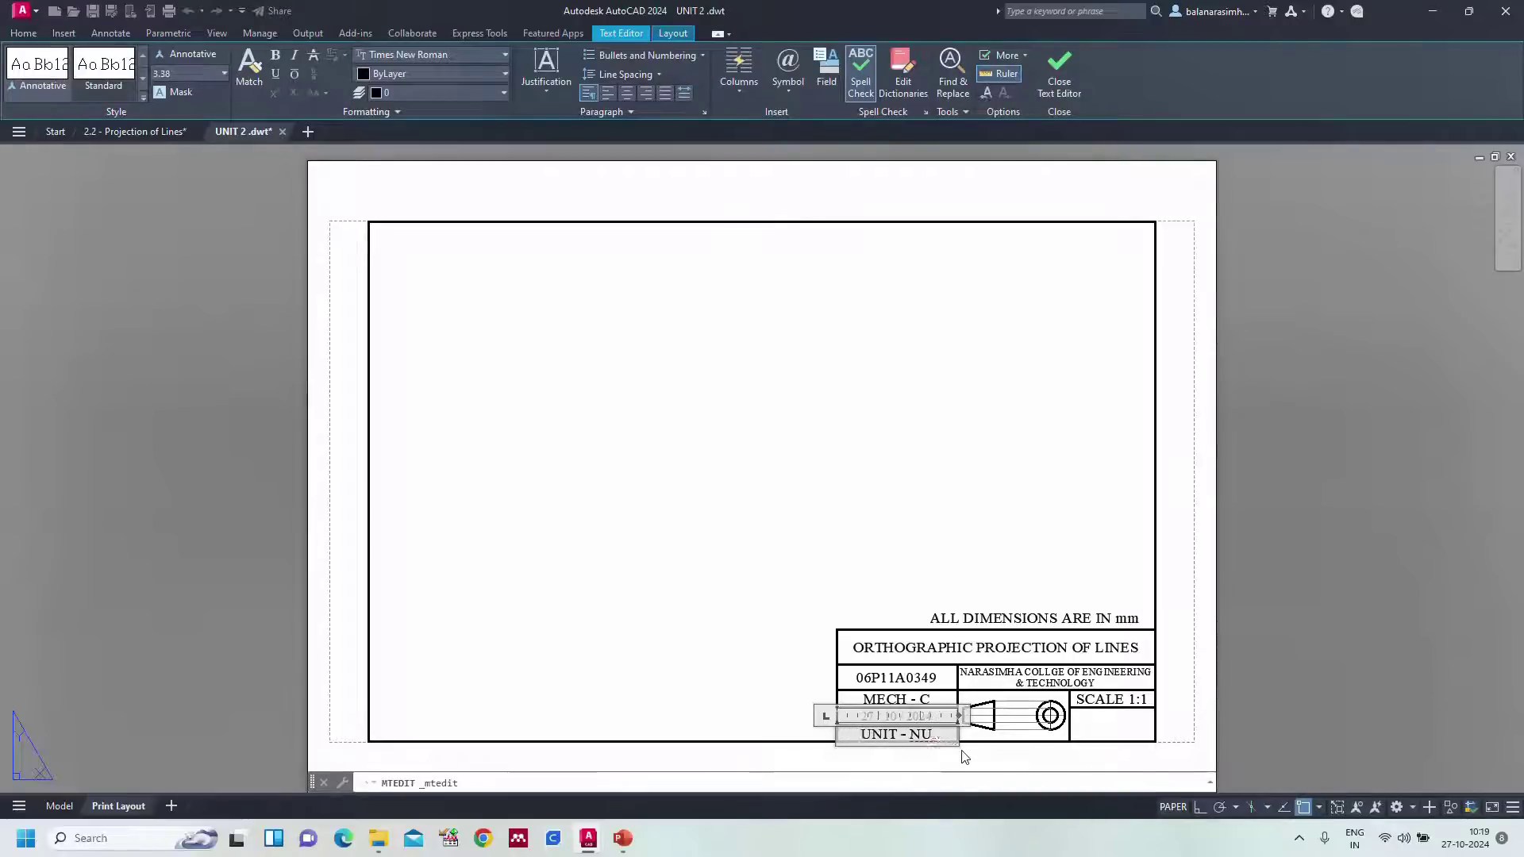
pyautogui.write('2')
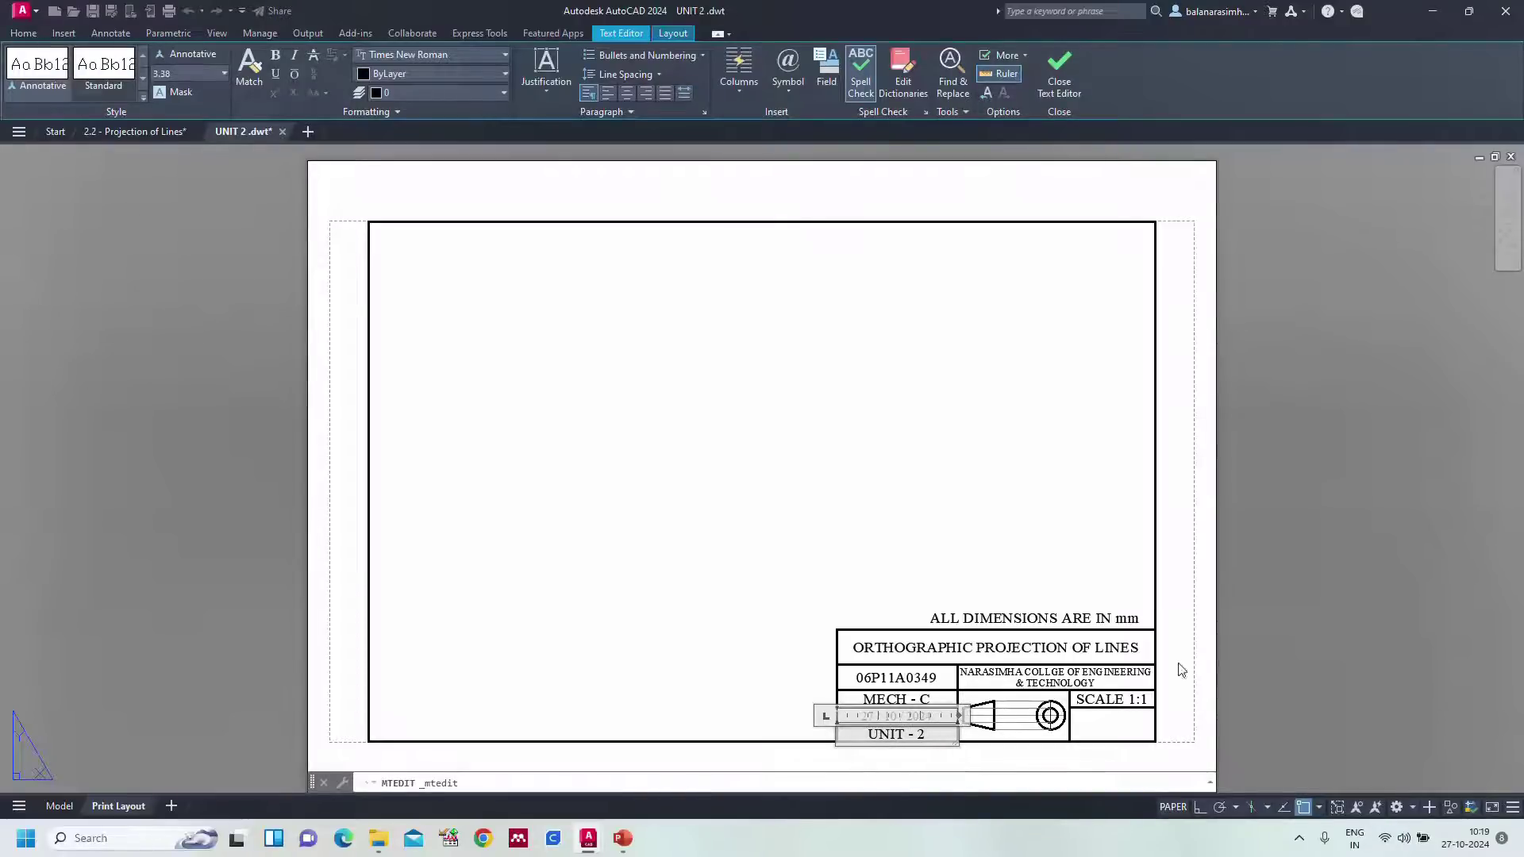
pyautogui.click(1246, 662)
pyautogui.press('Escape')
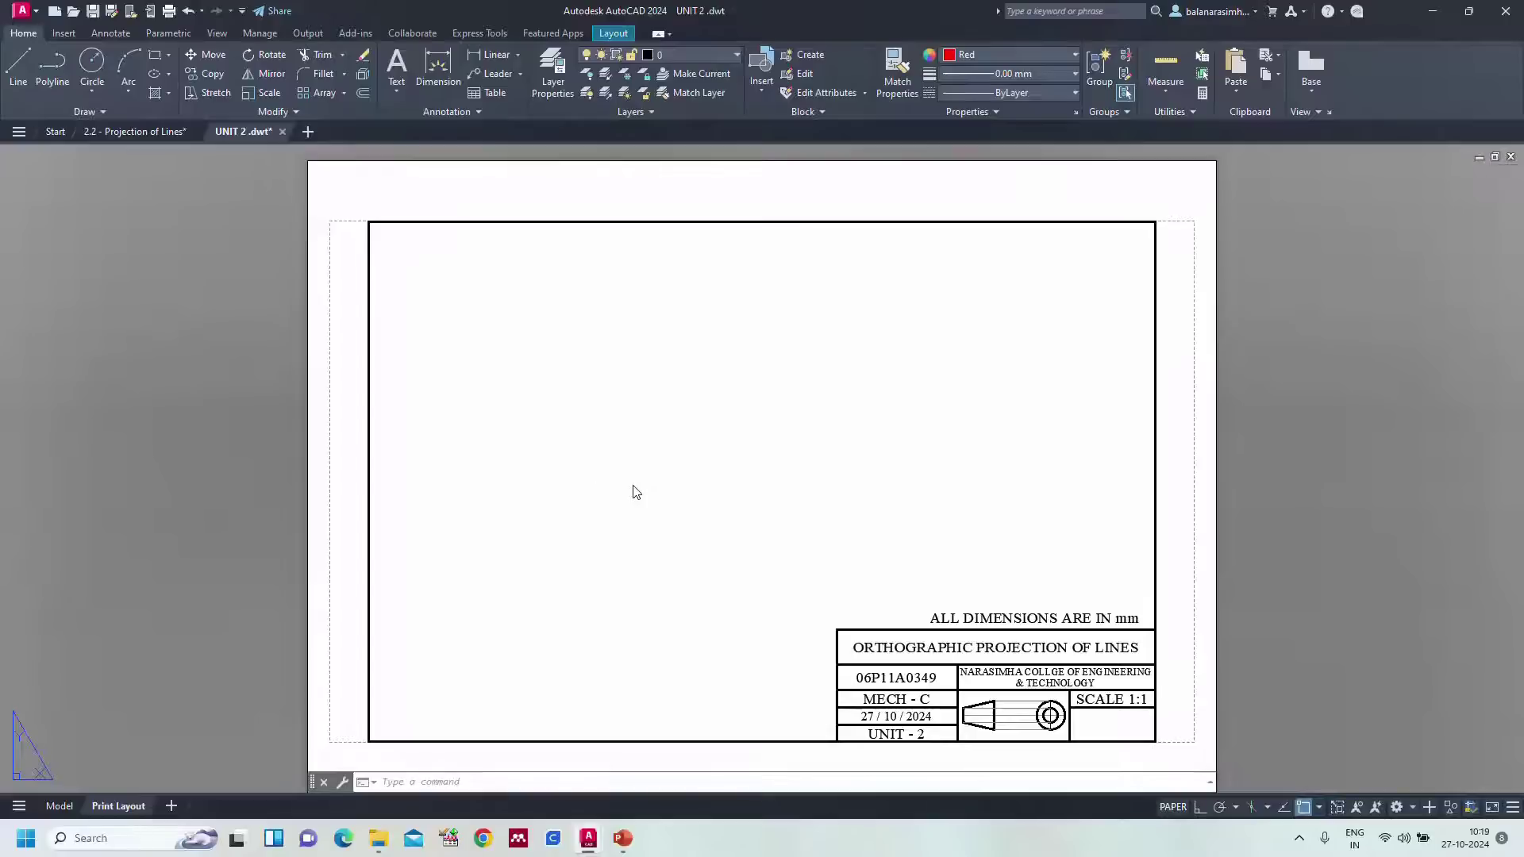
# Save UNIT 2.dwt with Ctrl+S, close its file tab, and minimise AutoCAD.
pyautogui.hotkey('ctrl', 's')
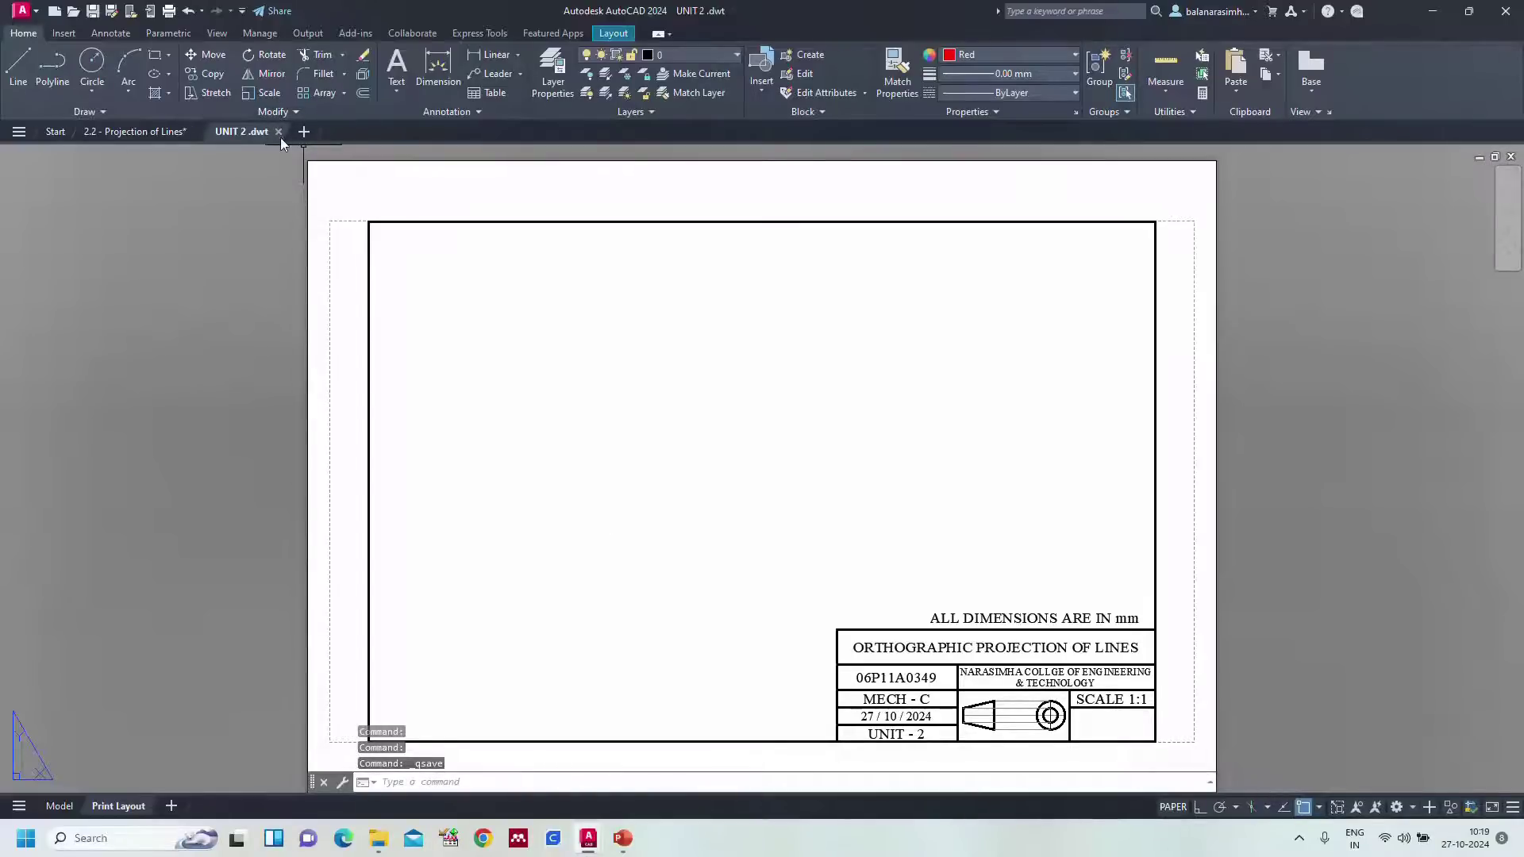
pyautogui.click(279, 131)
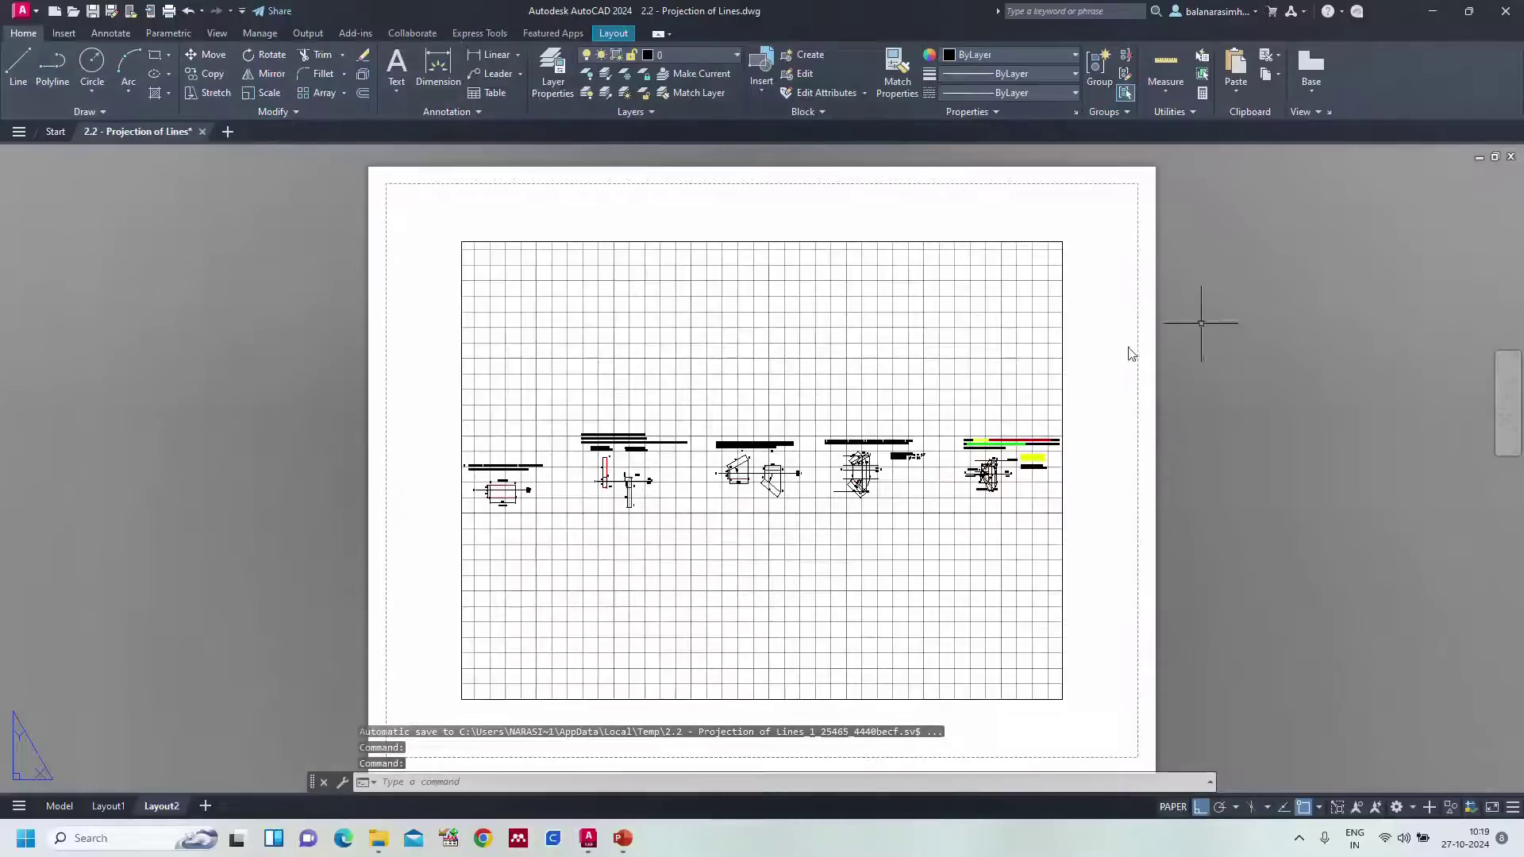
pyautogui.click(1434, 12)
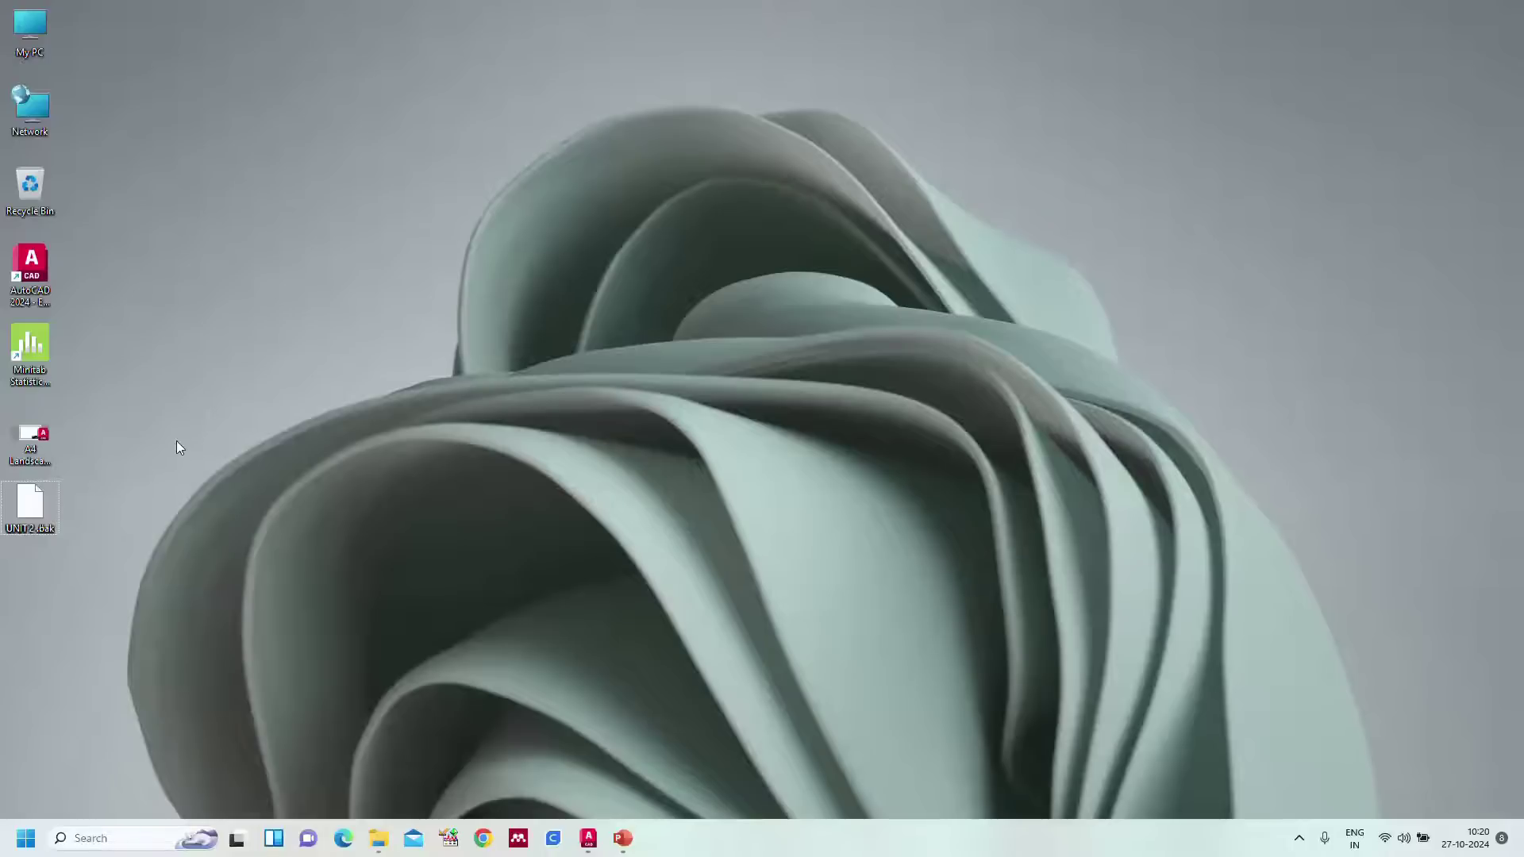
# Refresh the desktop so UNIT 2.dwt appears, then restore AutoCAD from the taskbar.
pyautogui.rightClick(314, 406)
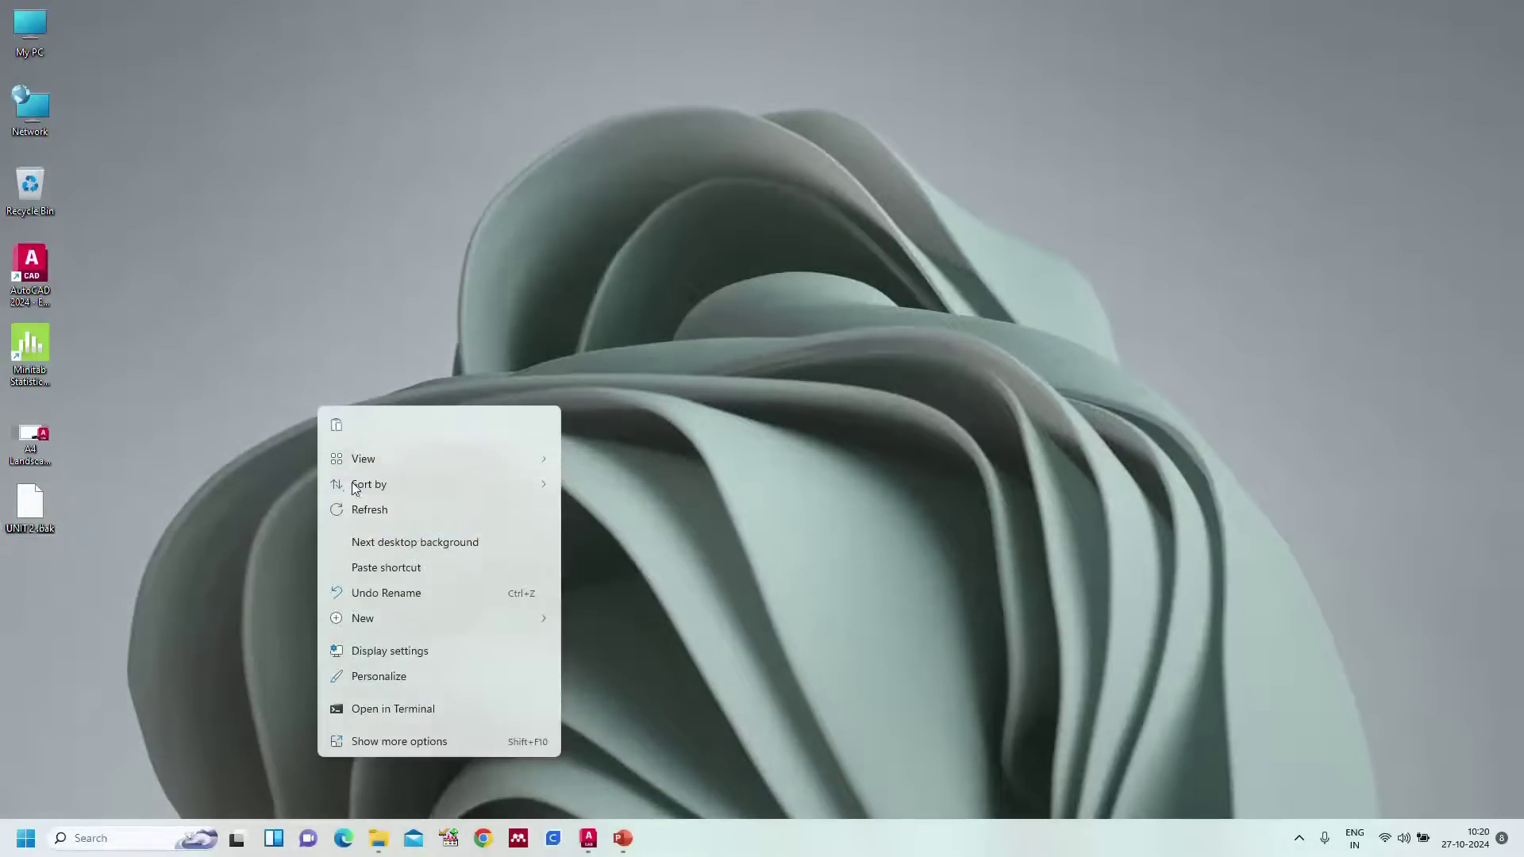
pyautogui.click(360, 507)
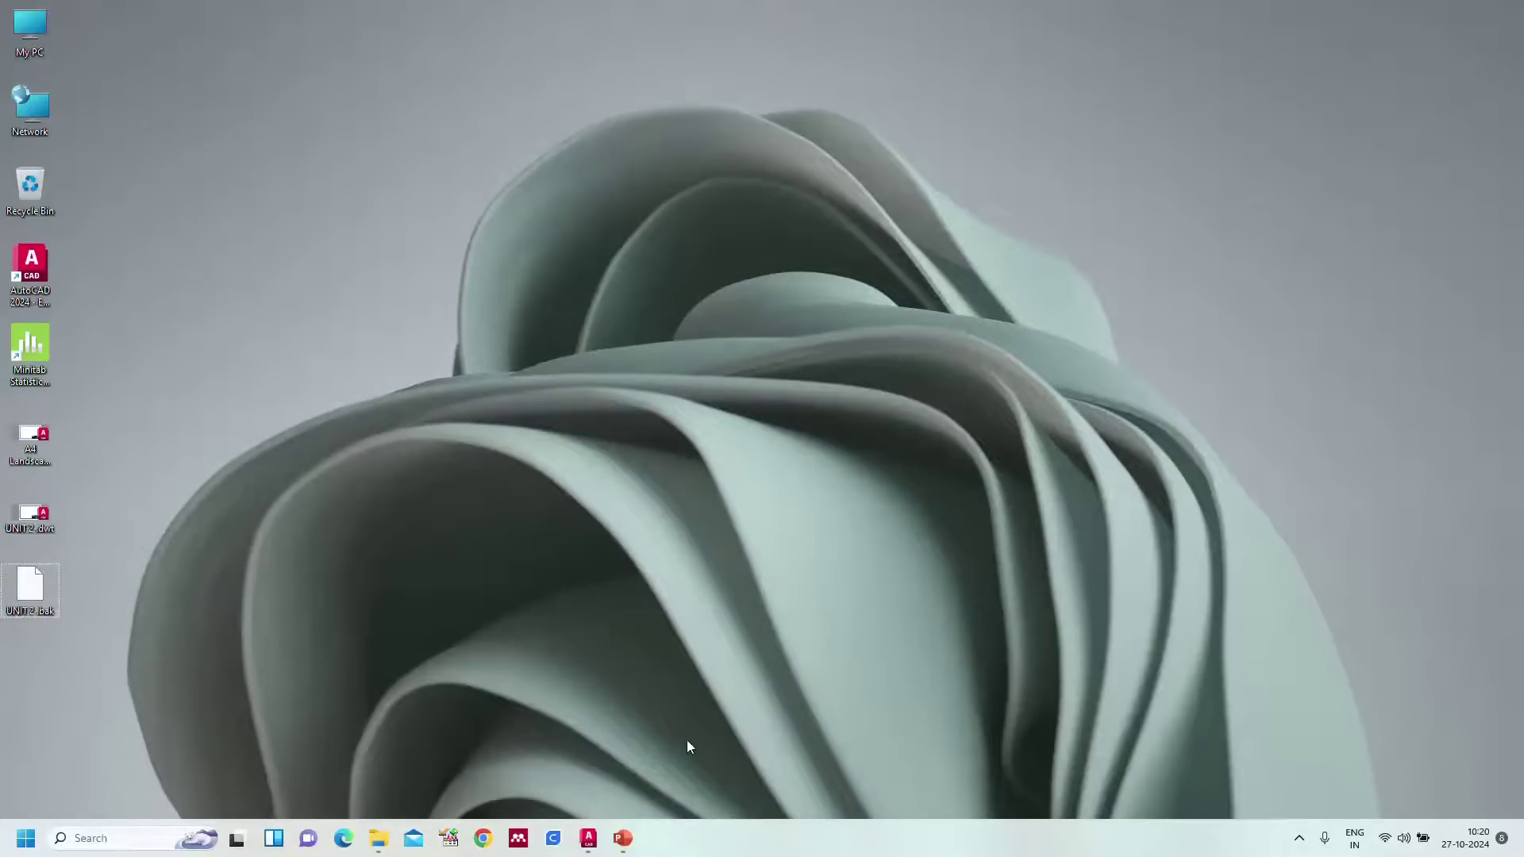
pyautogui.click(593, 843)
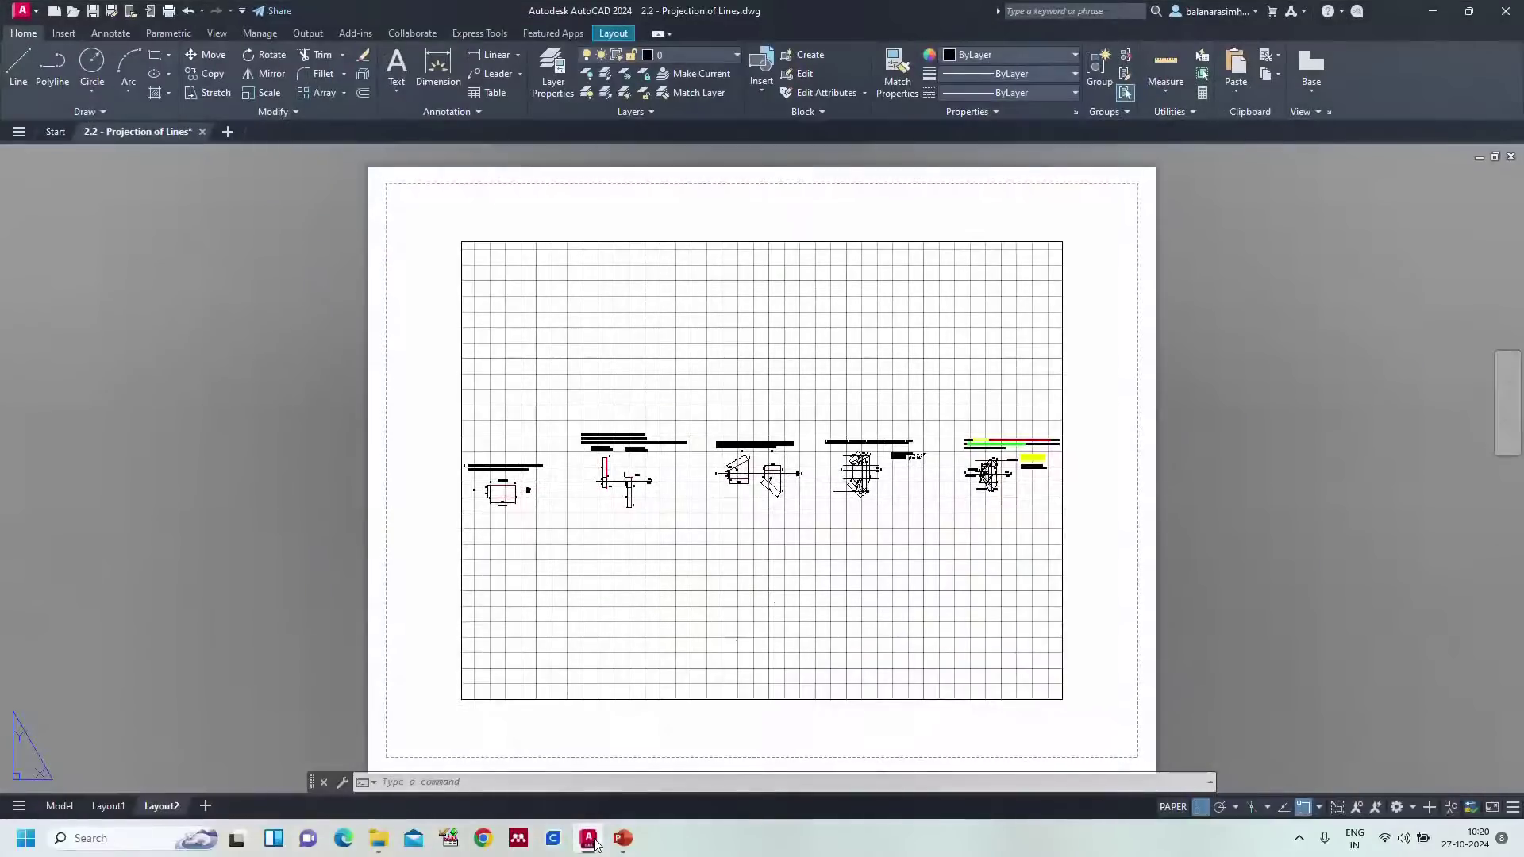
# Insert the Print Layout from Desktop\UNIT 2.dwt as a new layout and switch to it.
pyautogui.rightClick(211, 804)
pyautogui.click(278, 727)
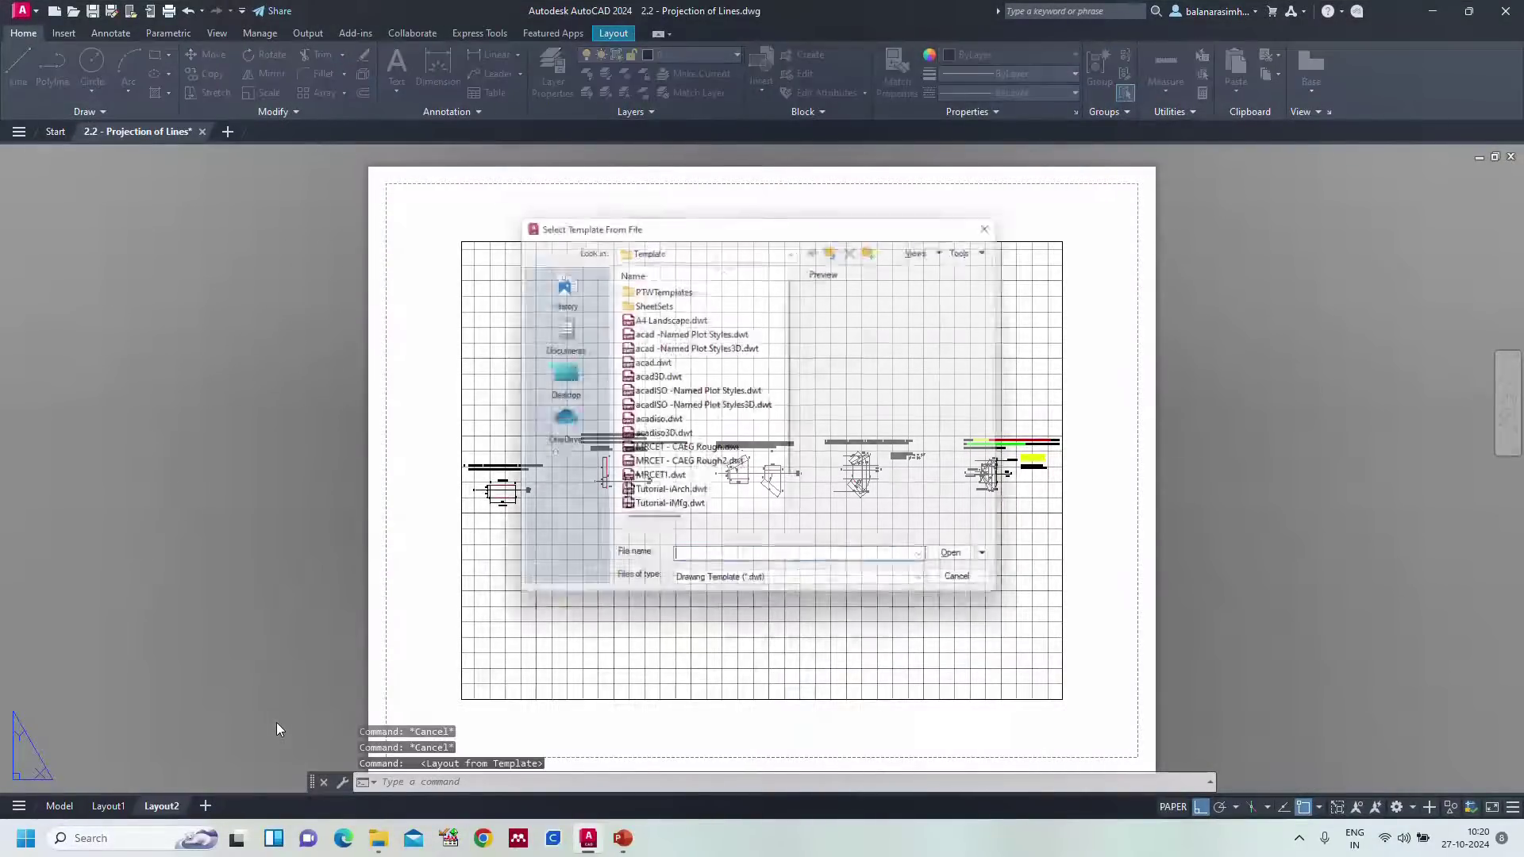
pyautogui.click(796, 244)
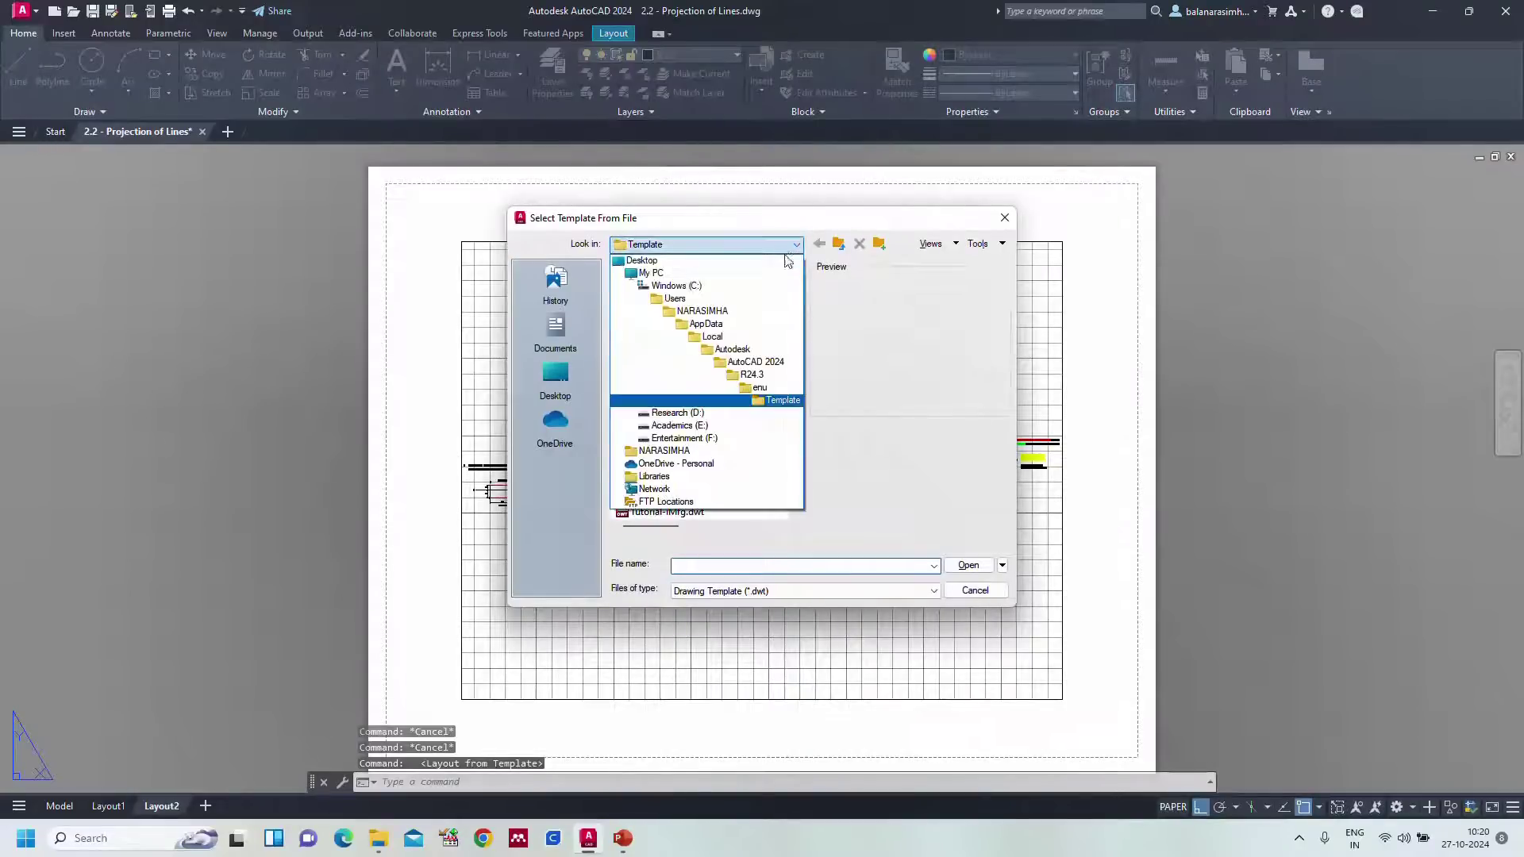
pyautogui.click(776, 265)
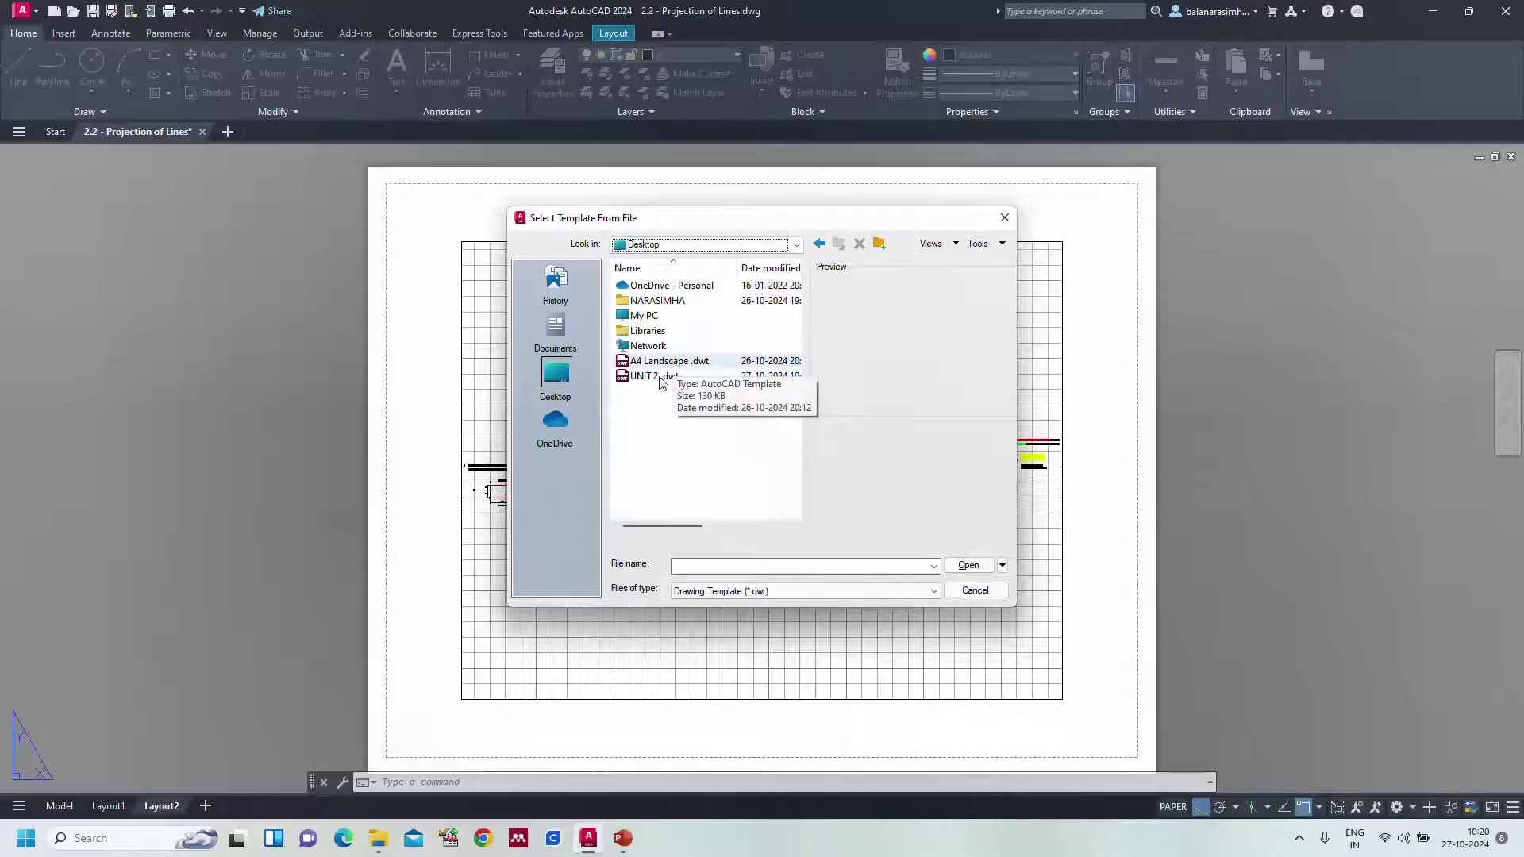
pyautogui.click(649, 376)
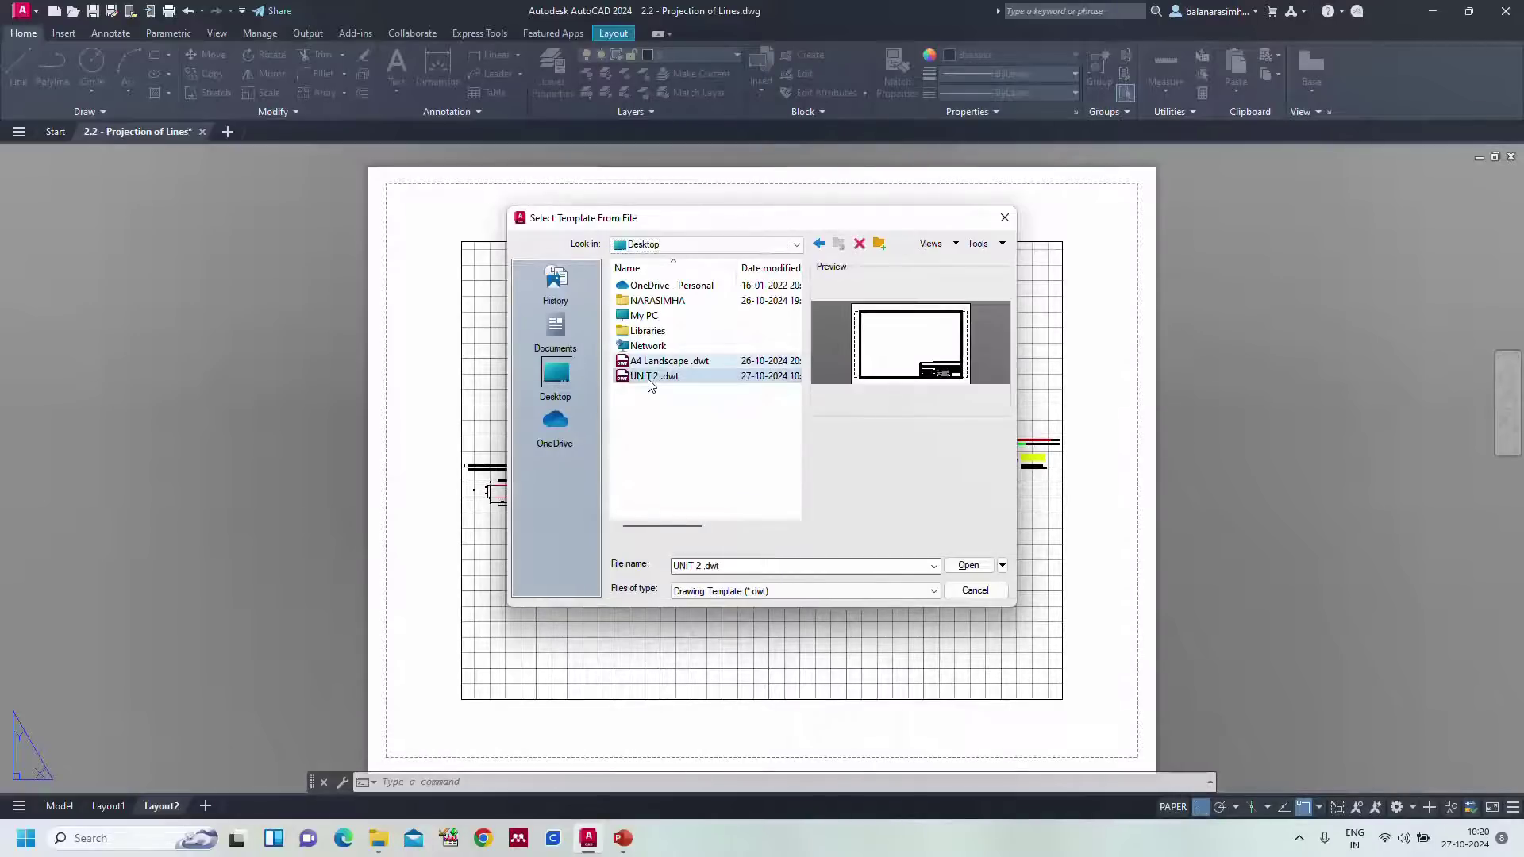
pyautogui.click(975, 570)
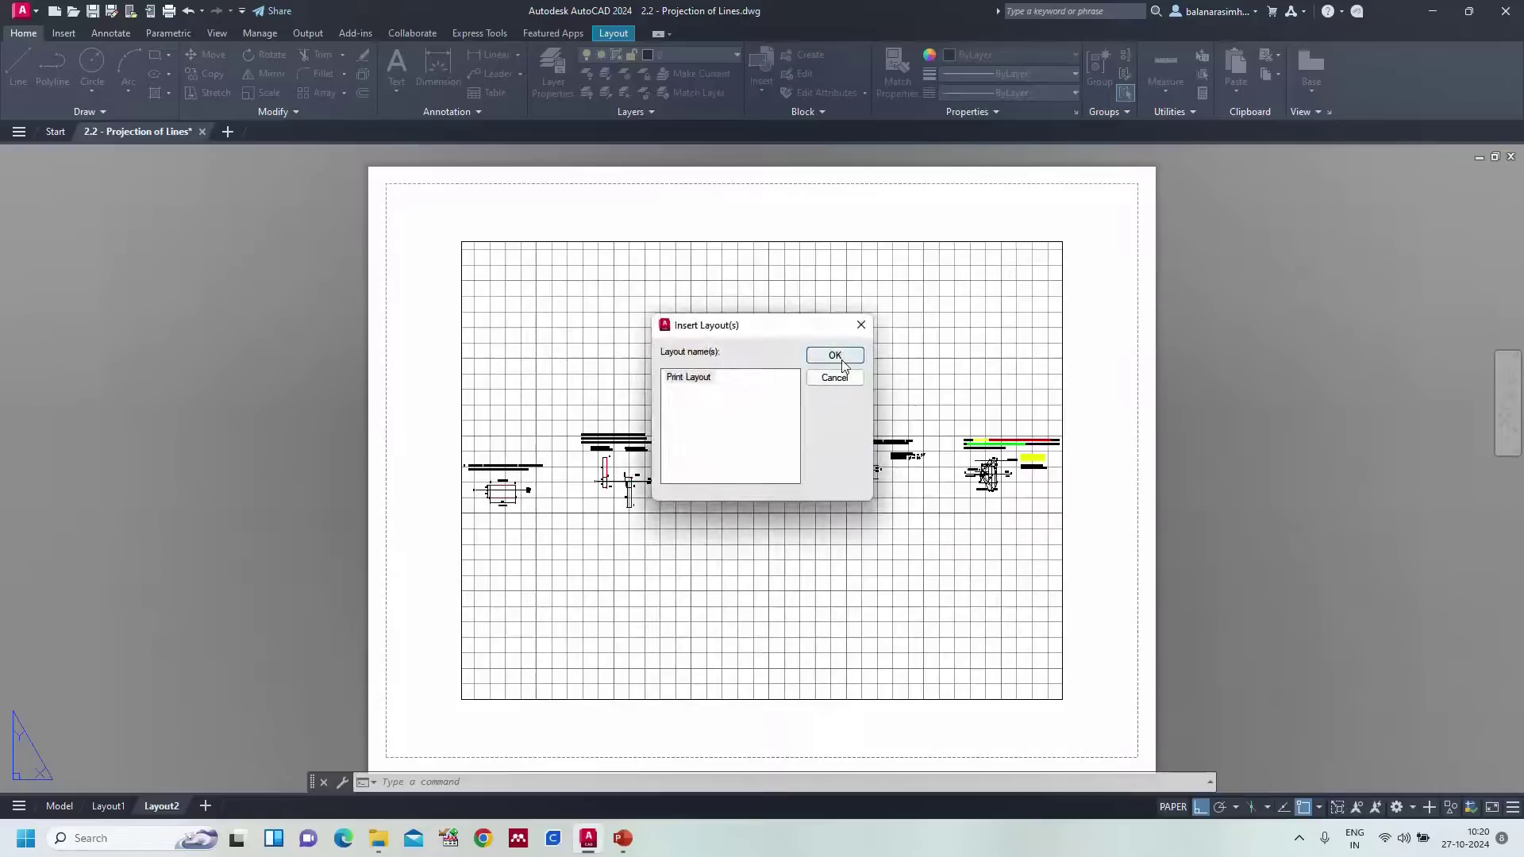
pyautogui.click(835, 355)
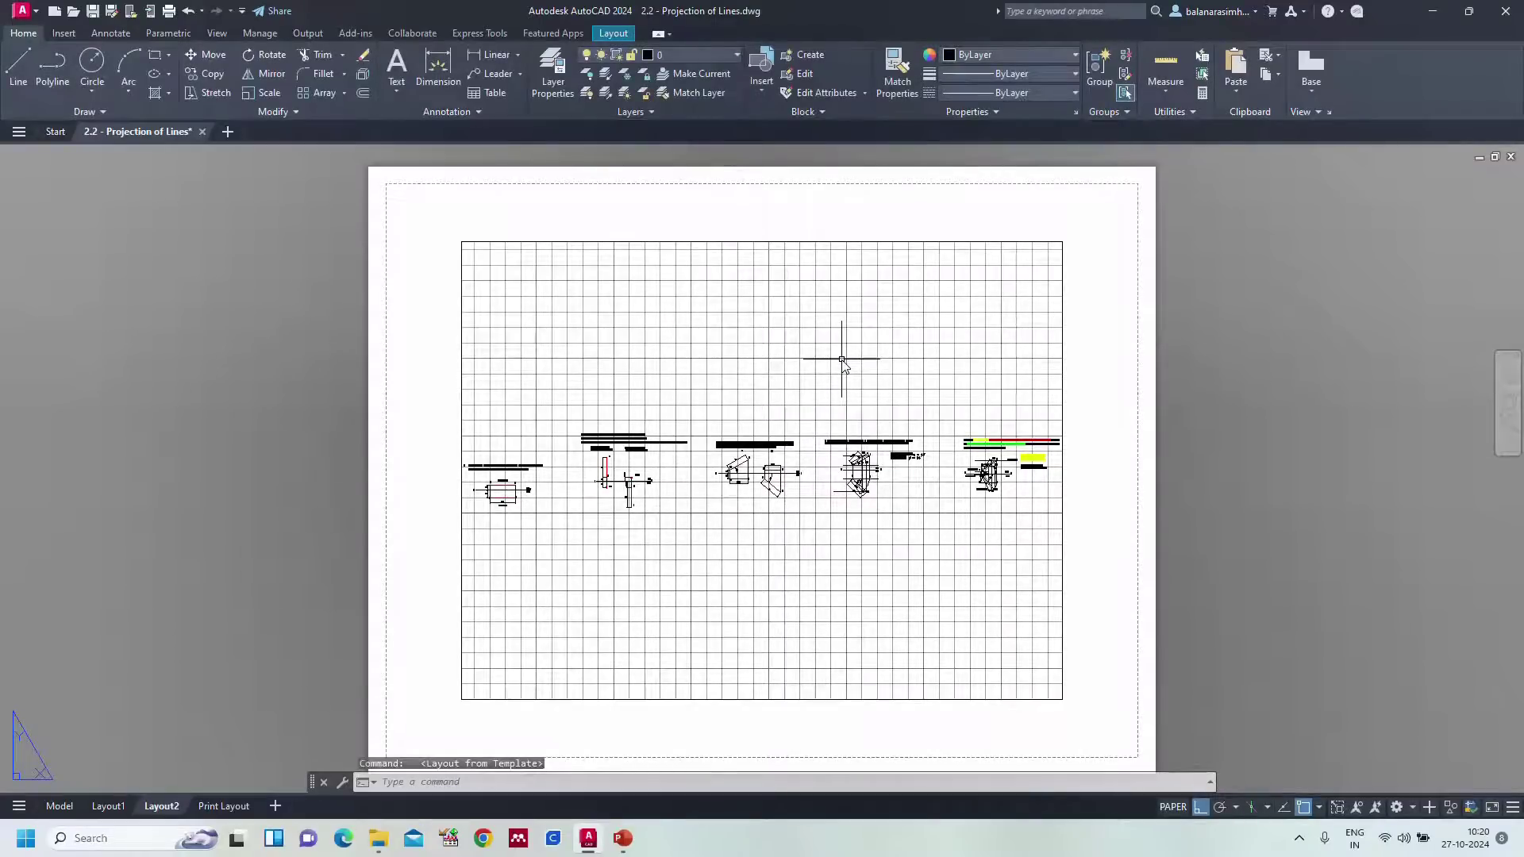
pyautogui.click(228, 806)
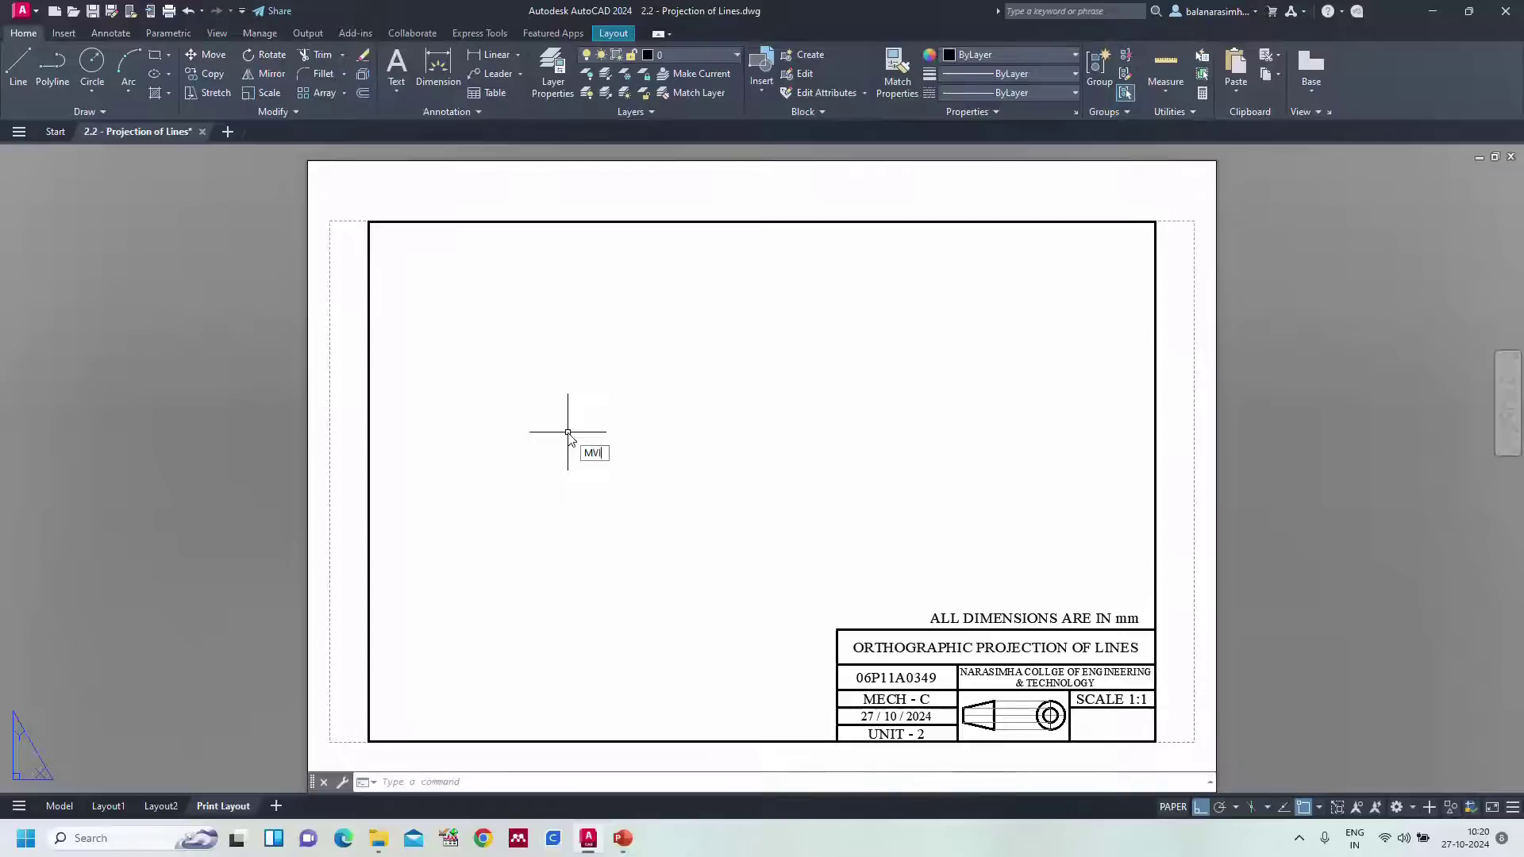
# Create a viewport from the border's top-left to just above the dimensions note.
pyautogui.press('Return')
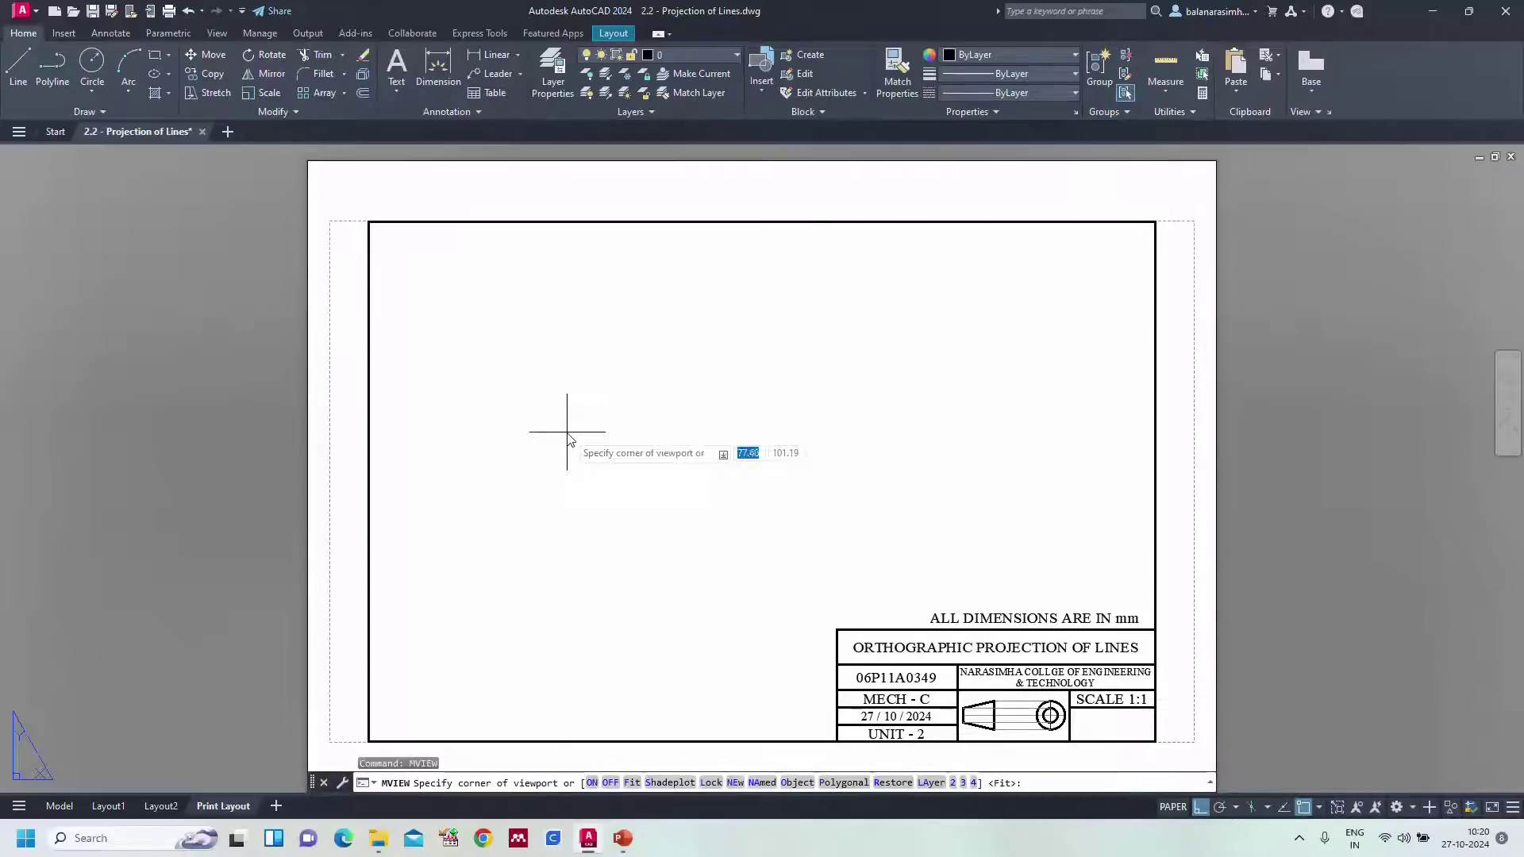
pyautogui.click(371, 223)
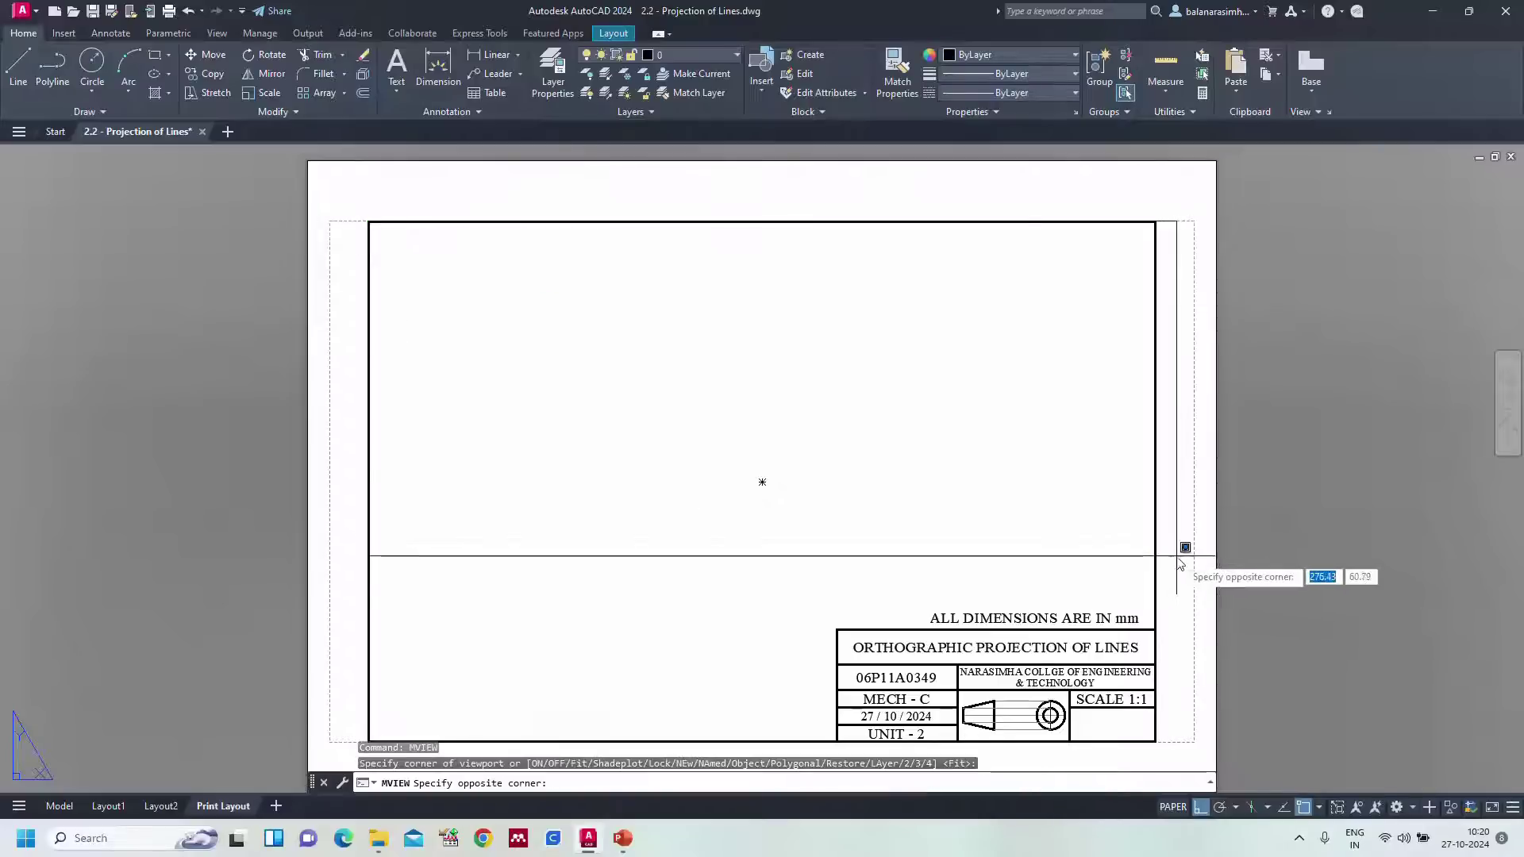
pyautogui.click(1156, 591)
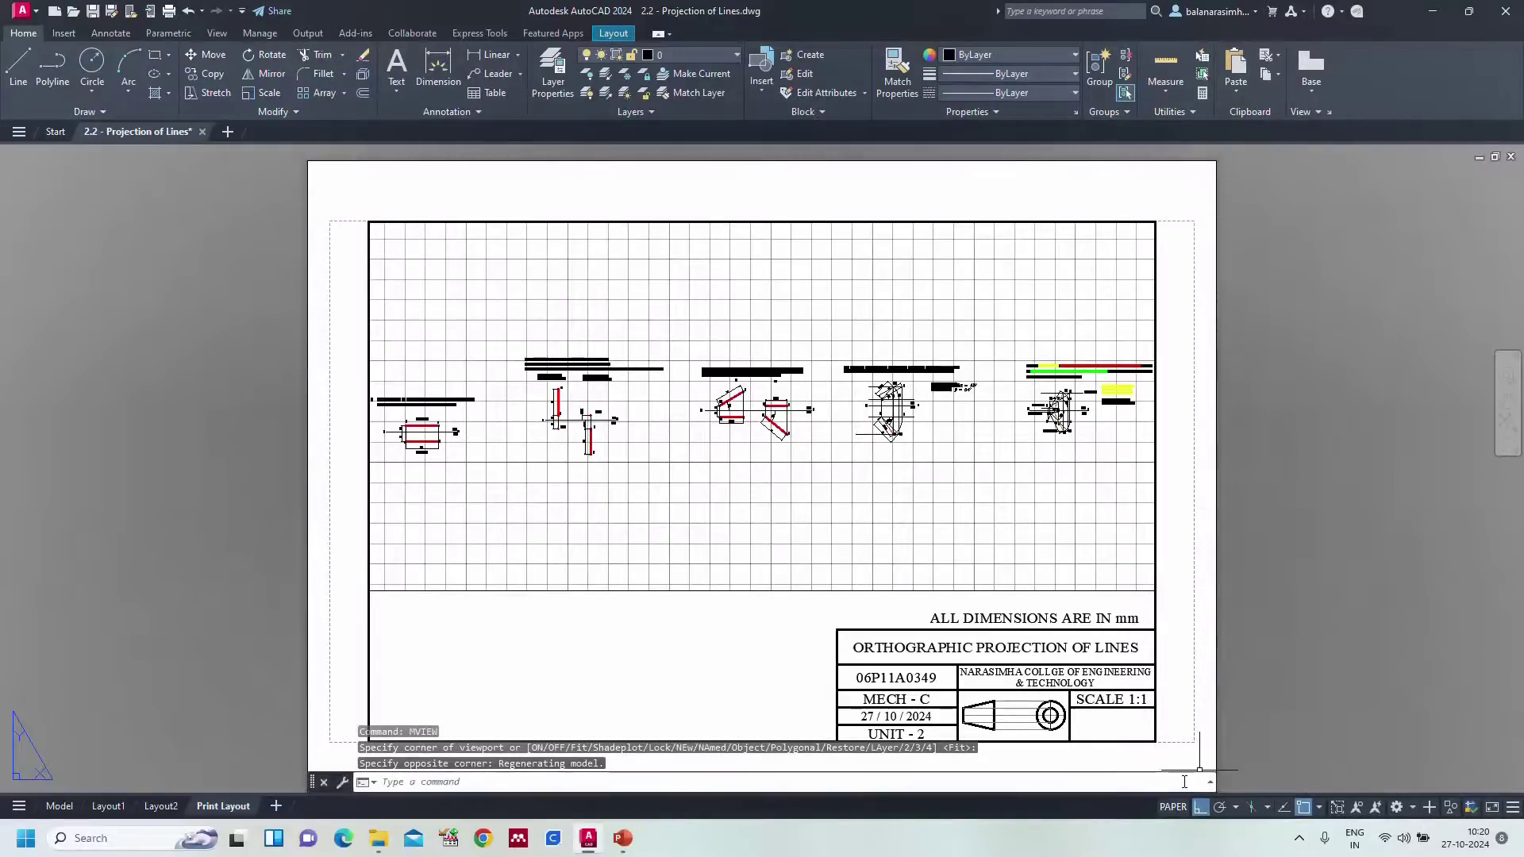
pyautogui.press('Escape')
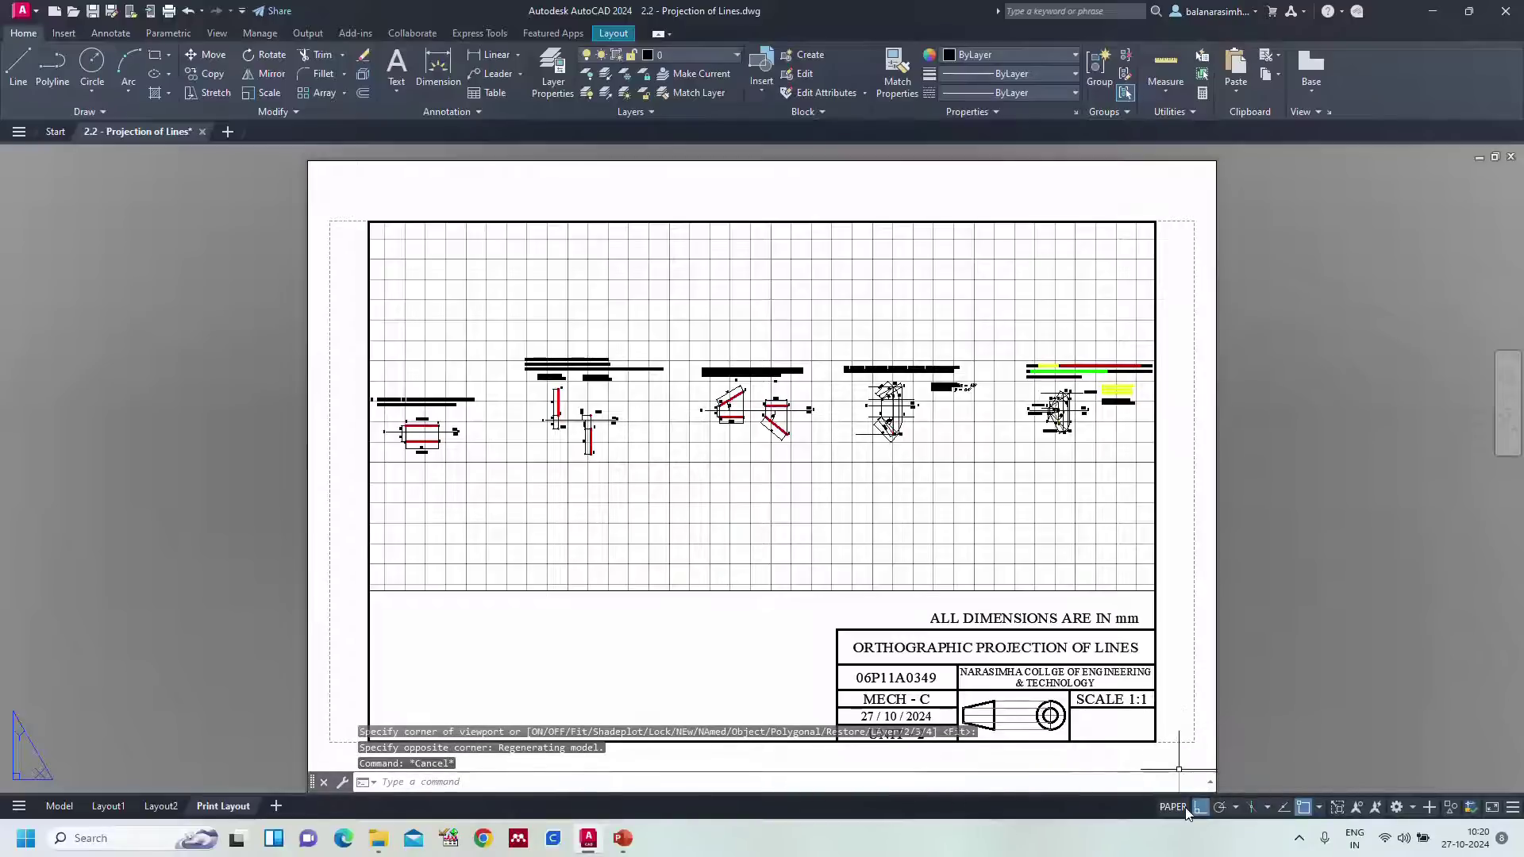
# Zoom the viewport onto the line AB drawing, pan it to centre, and turn the grid off.
pyautogui.click(1179, 808)
pyautogui.click(1143, 442)
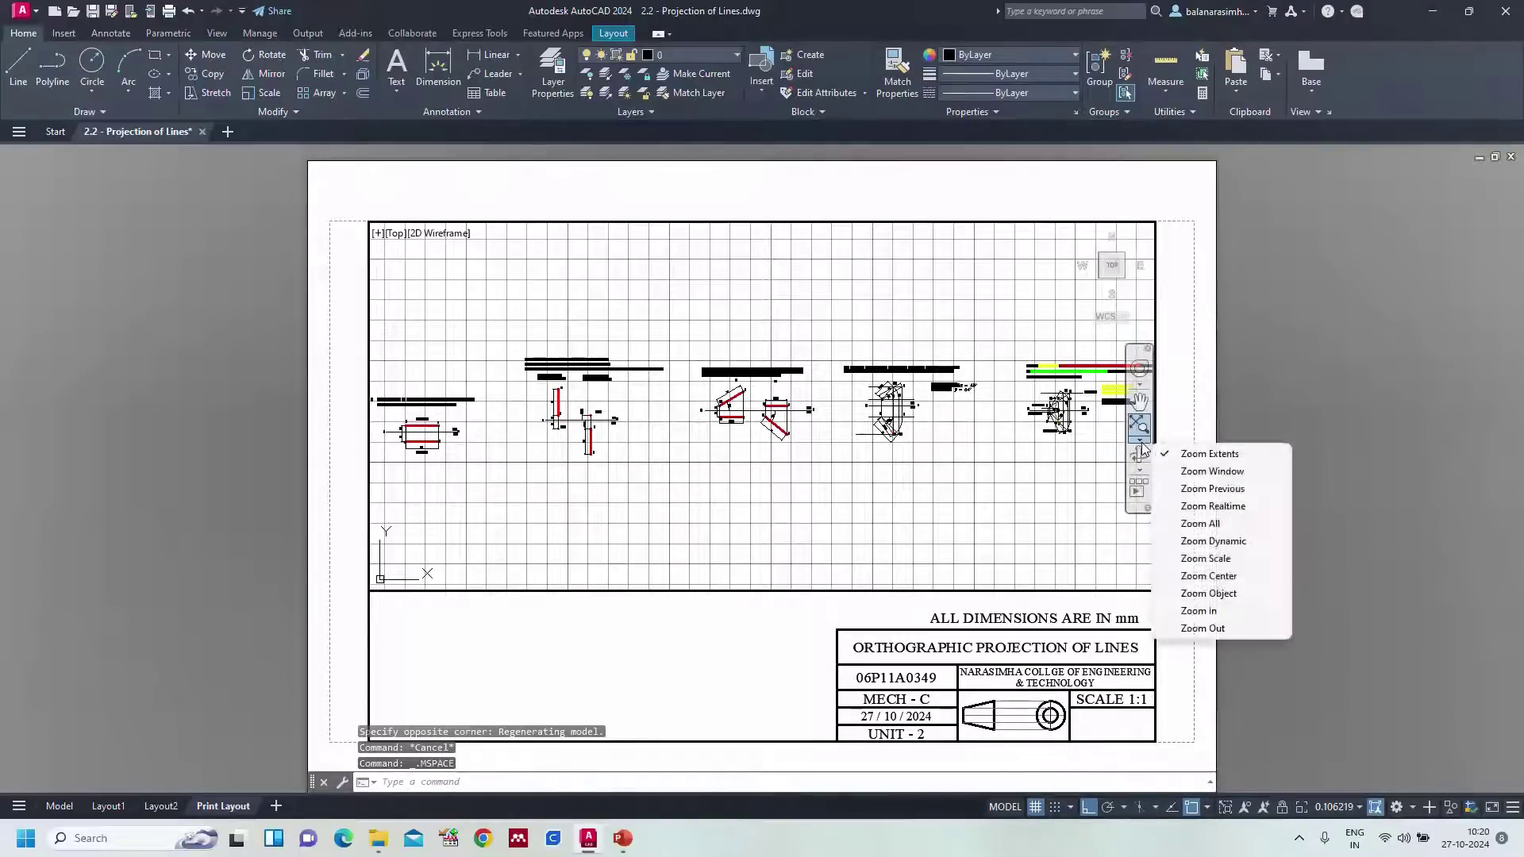
pyautogui.click(1188, 477)
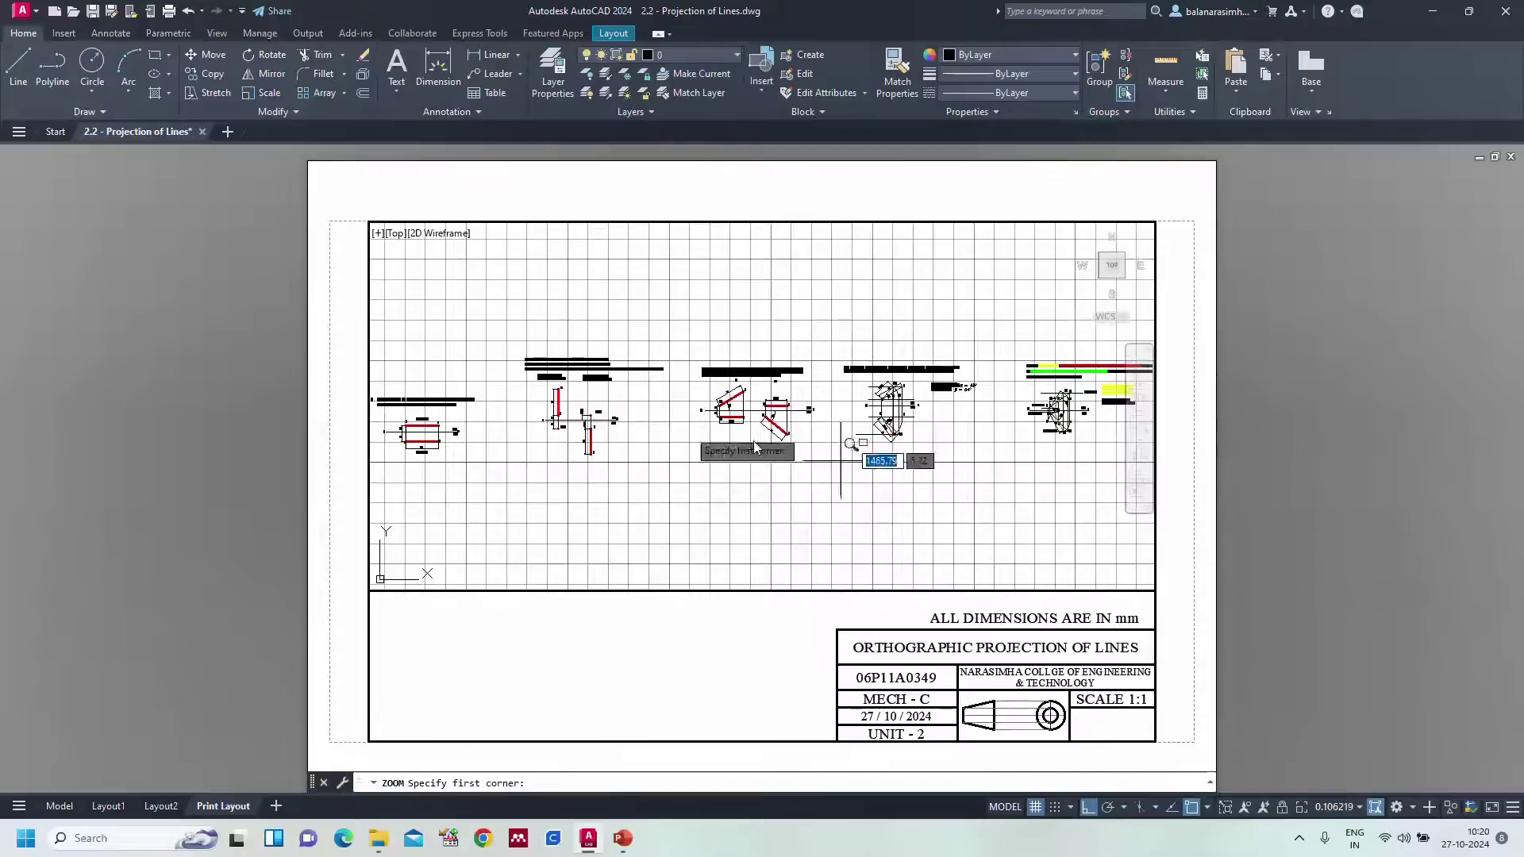
pyautogui.scroll(-2, 386, 393)
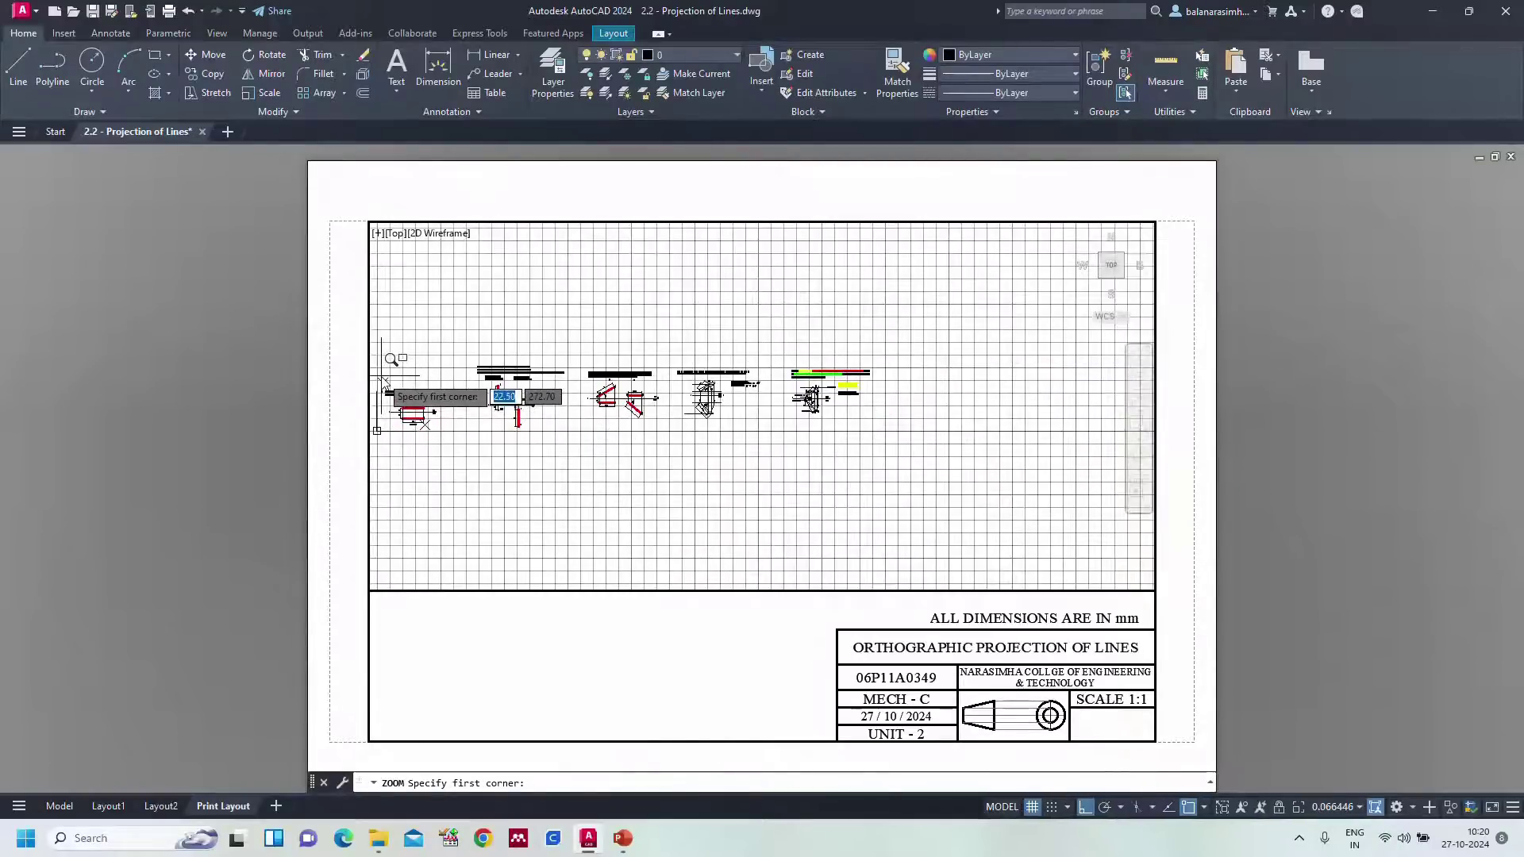
pyautogui.click(383, 383)
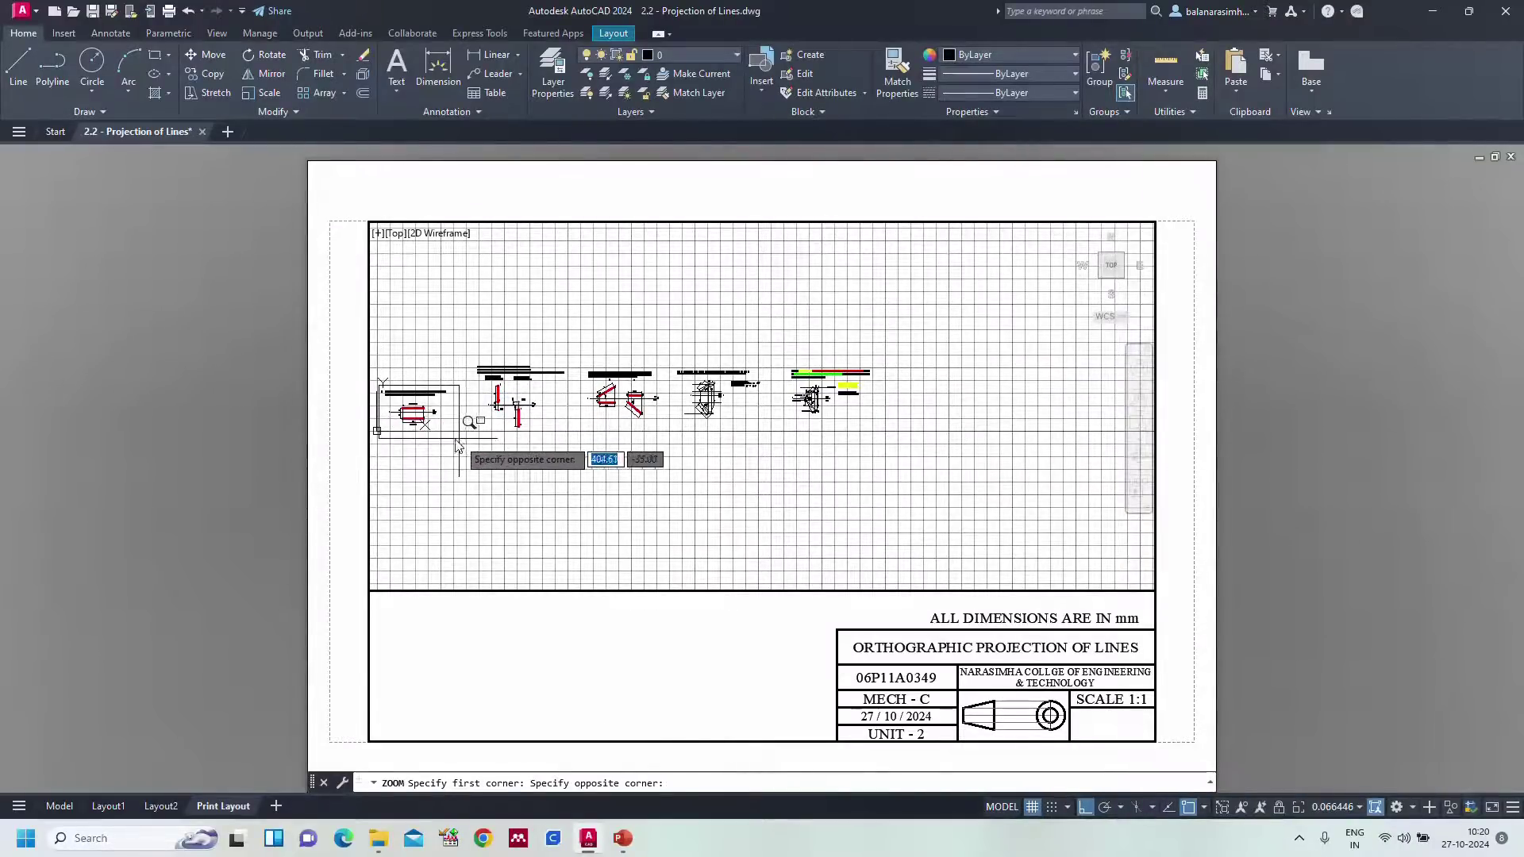
pyautogui.click(449, 434)
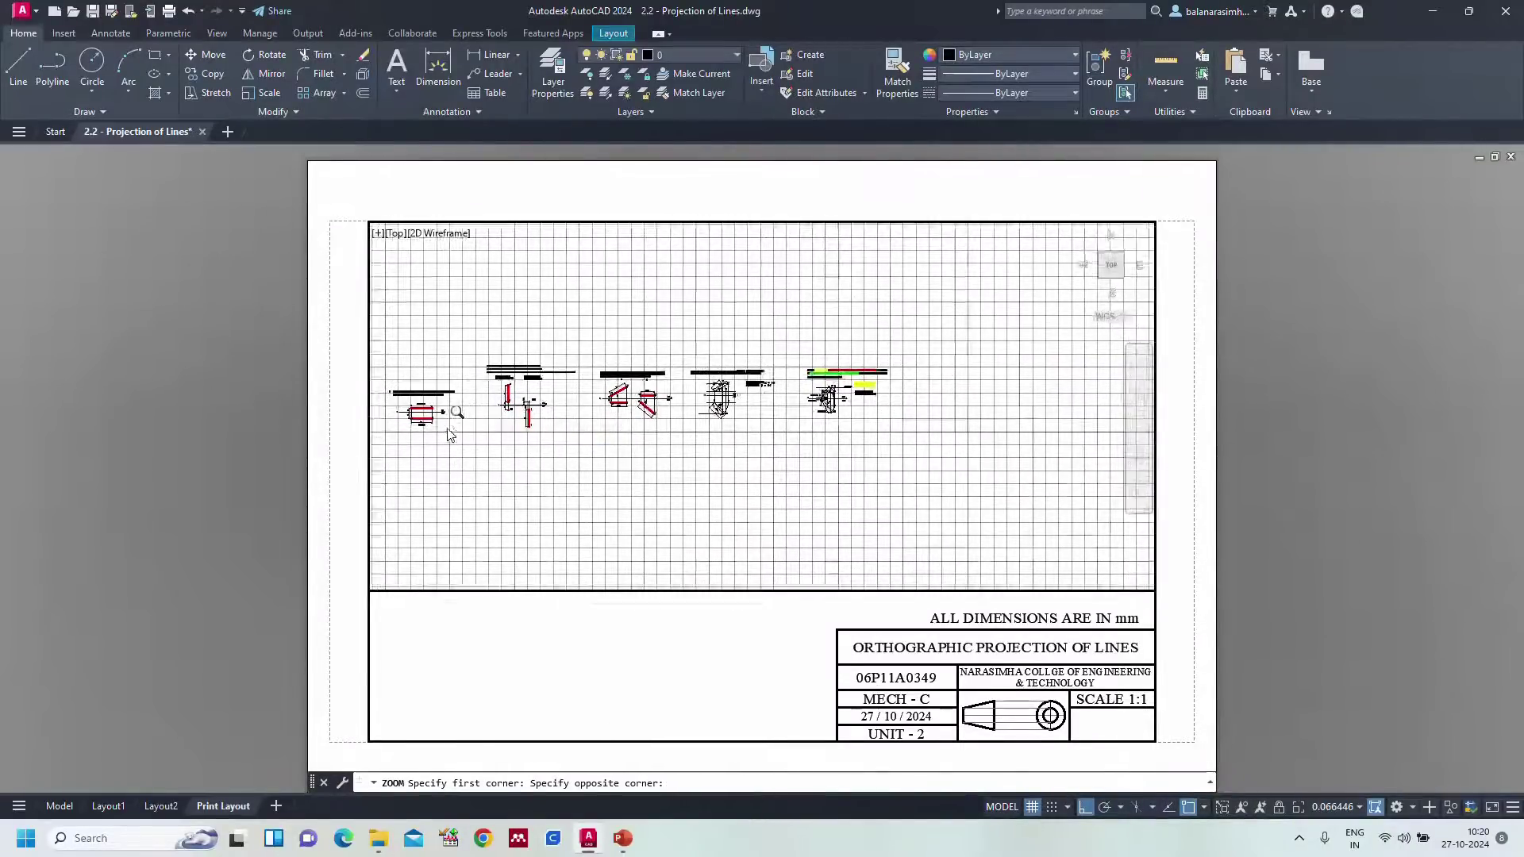
pyautogui.click(1141, 405)
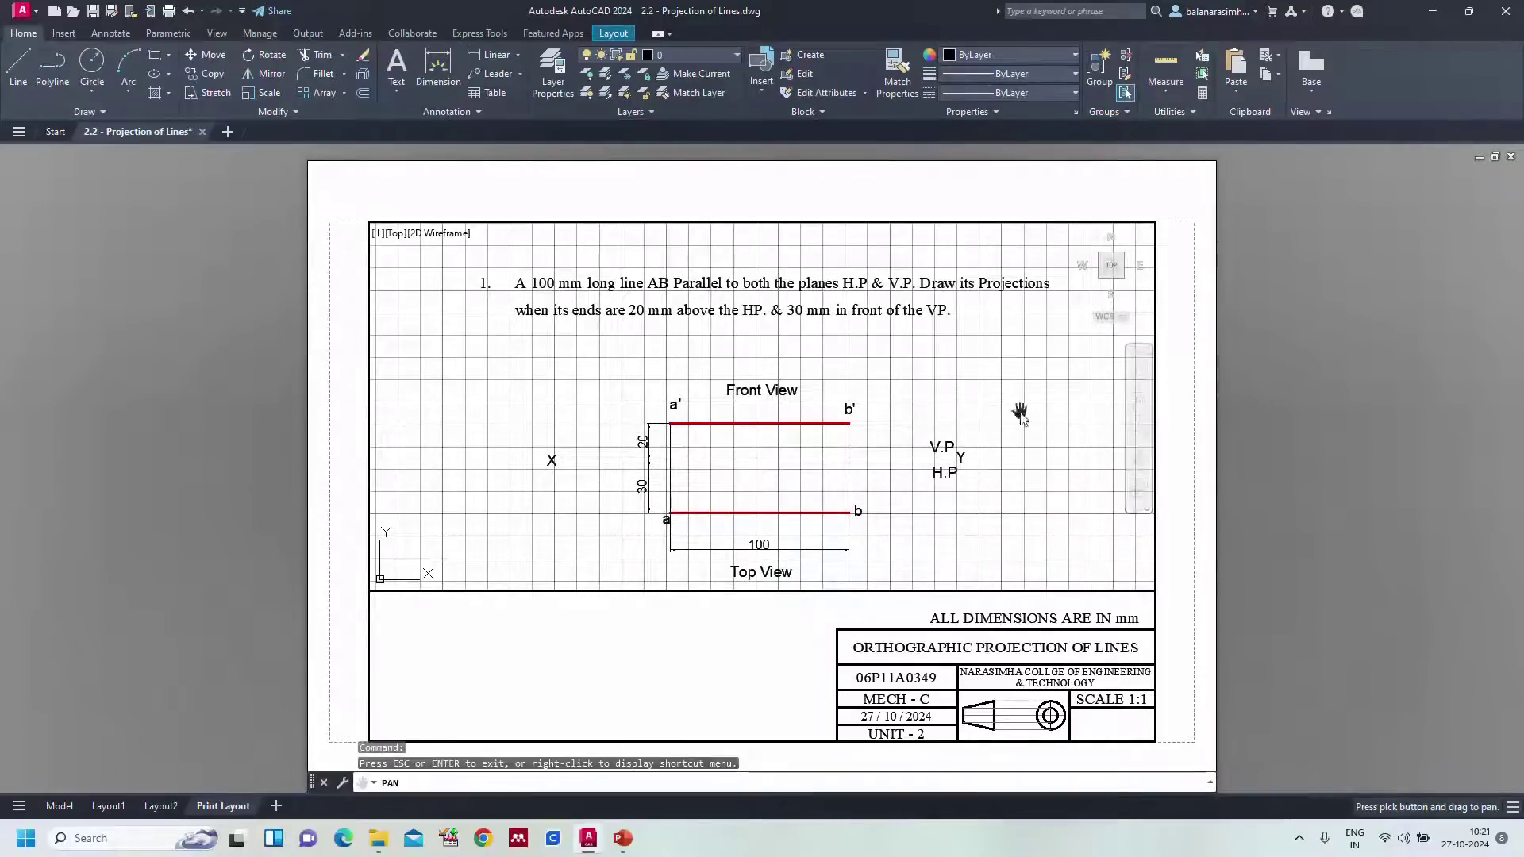
pyautogui.moveTo(1013, 408); pyautogui.dragTo(1003, 406)
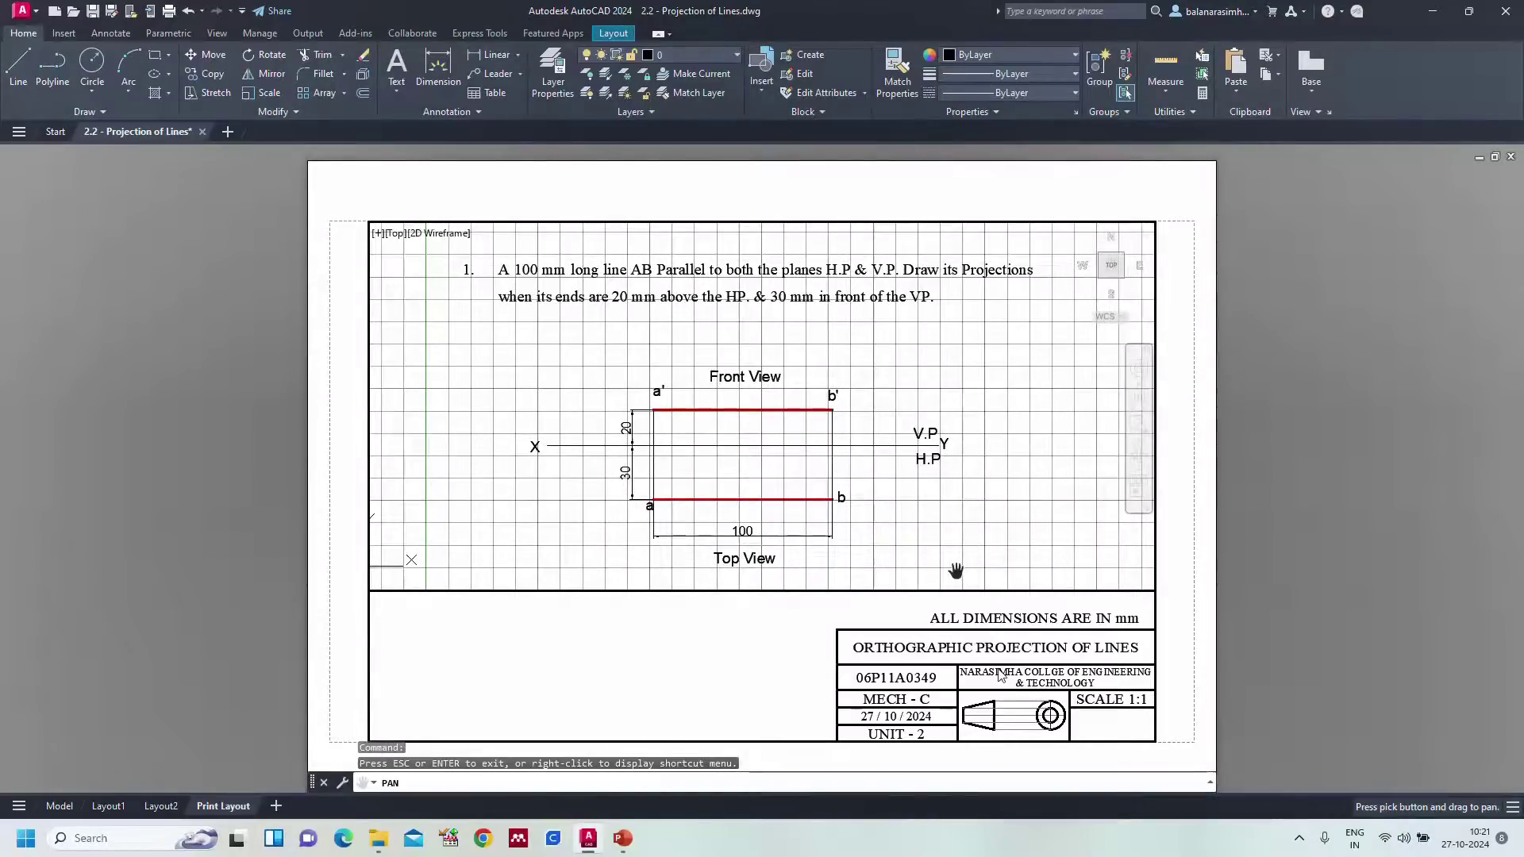
pyautogui.press('Escape')
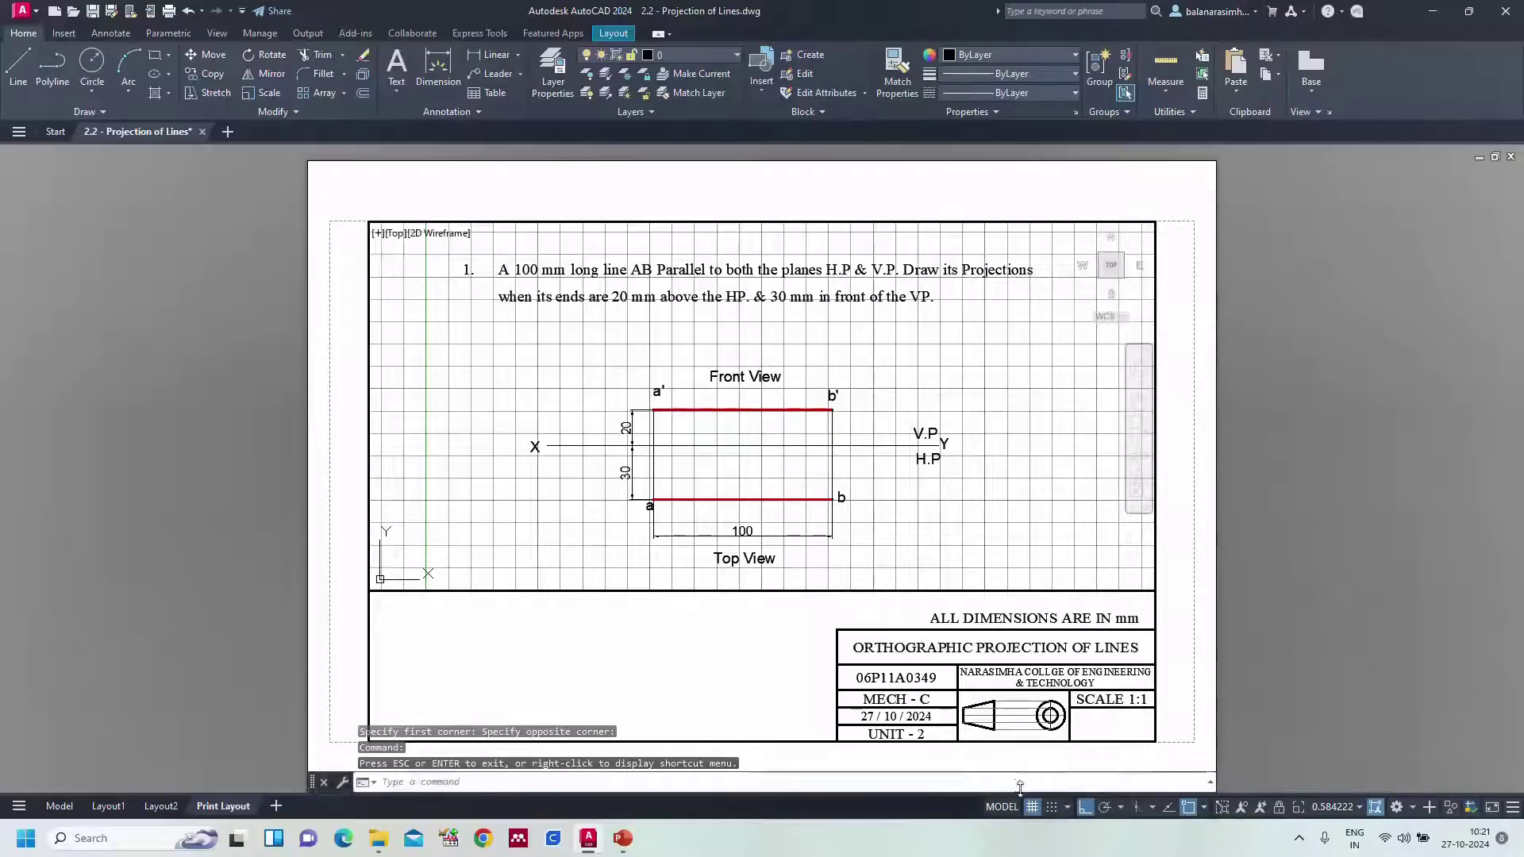
pyautogui.click(1034, 807)
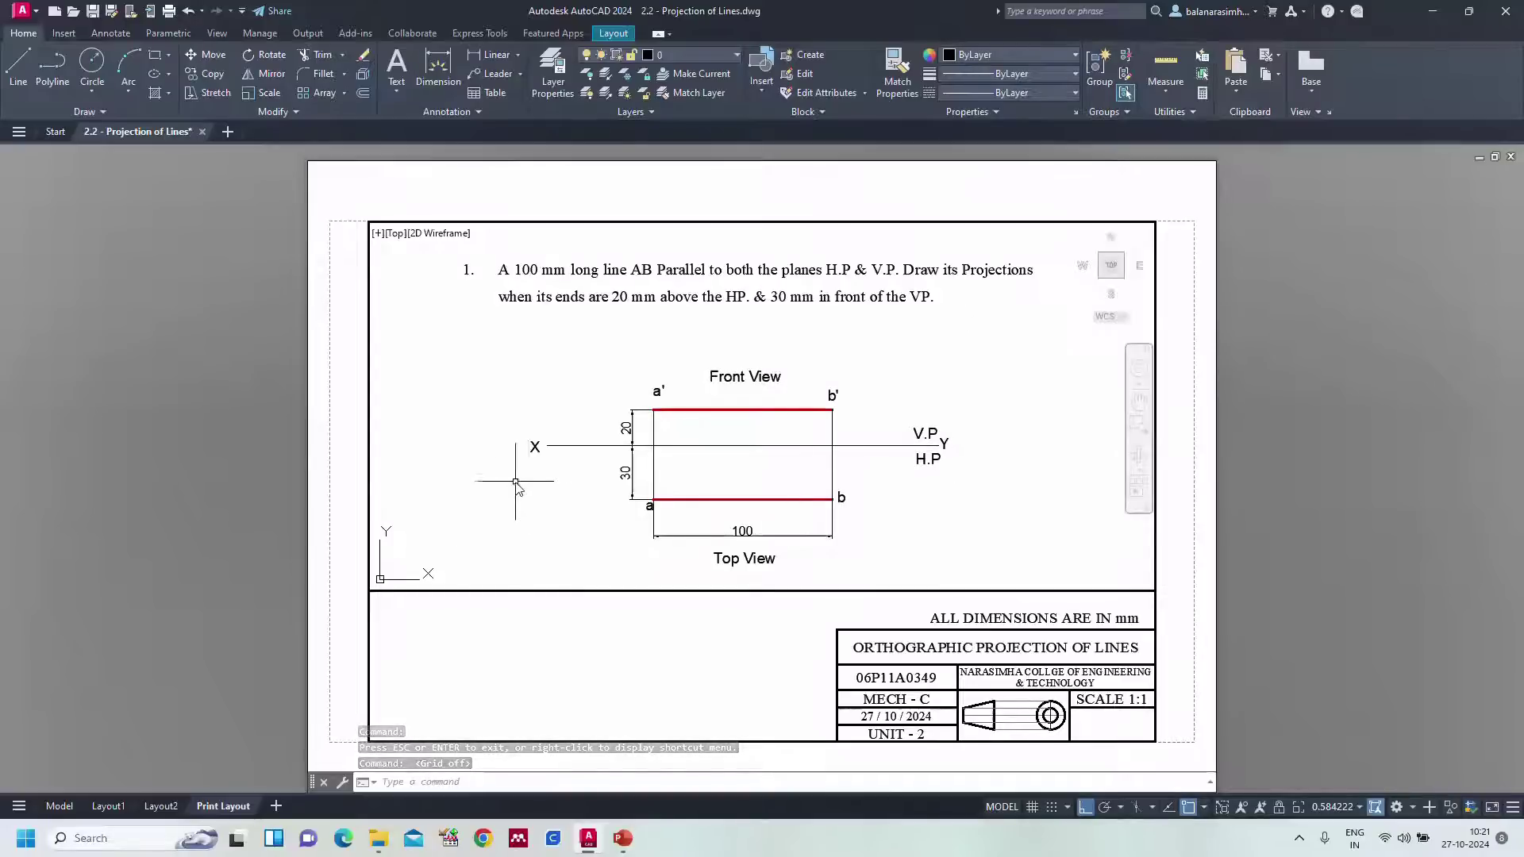
# Insert another Print Layout from Desktop\UNIT 2.dwt and open the Layout3-Print Layout sheet.
pyautogui.rightClick(278, 807)
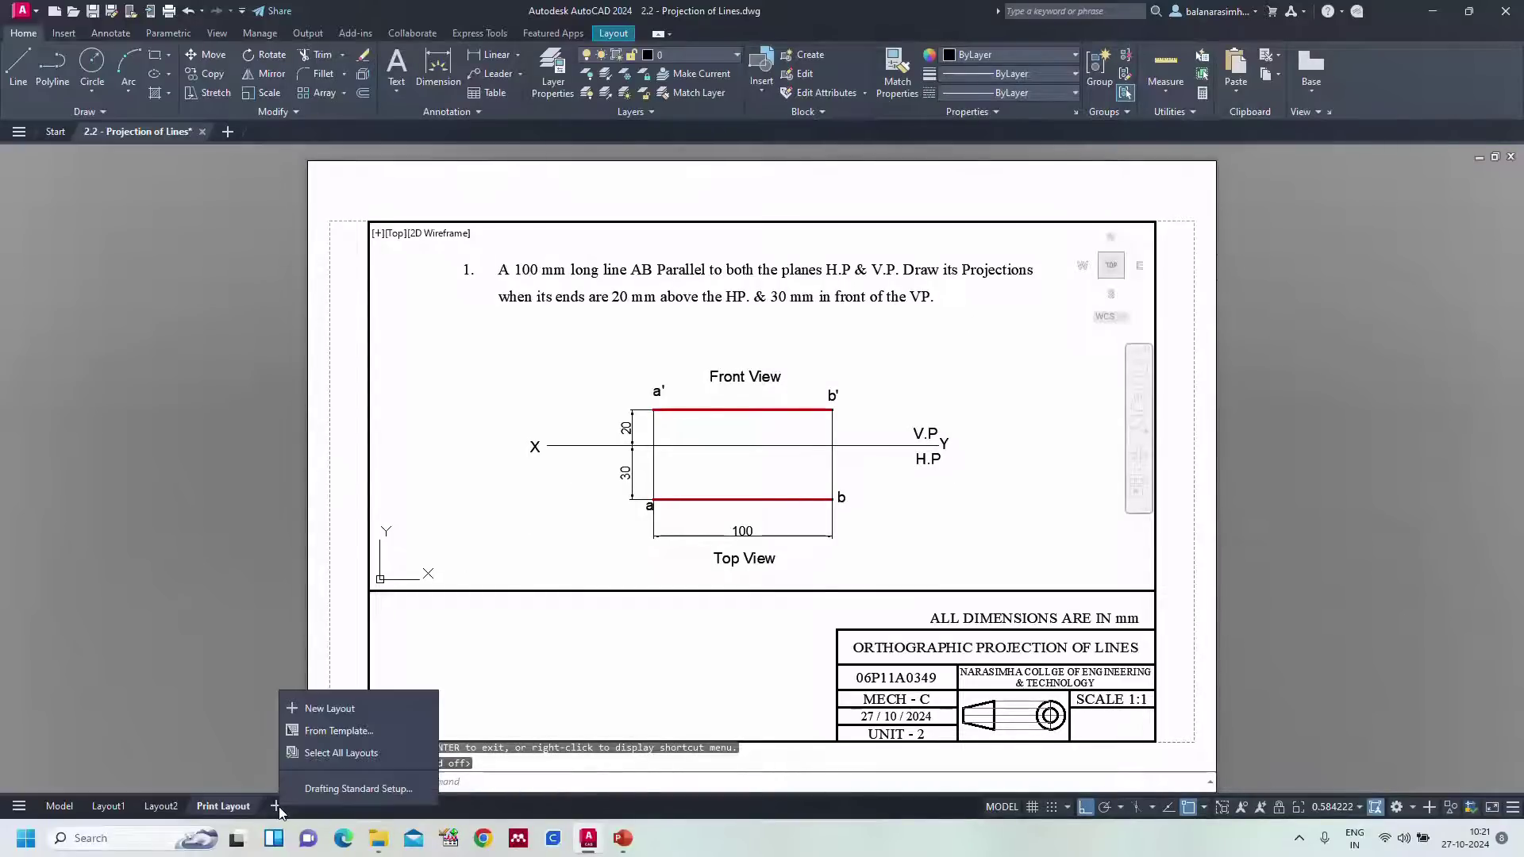
pyautogui.click(338, 731)
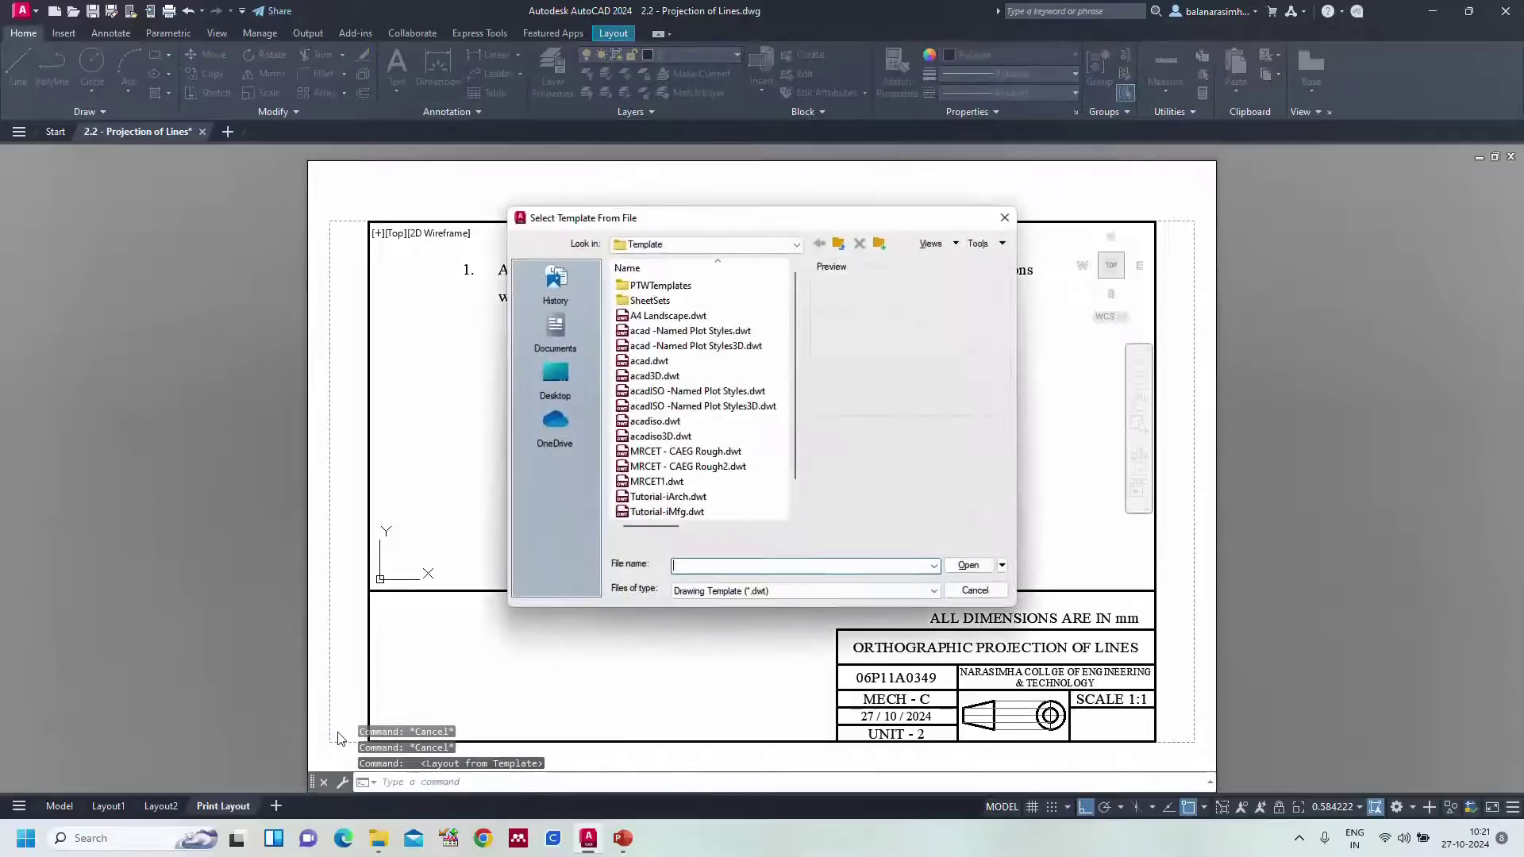
pyautogui.click(796, 244)
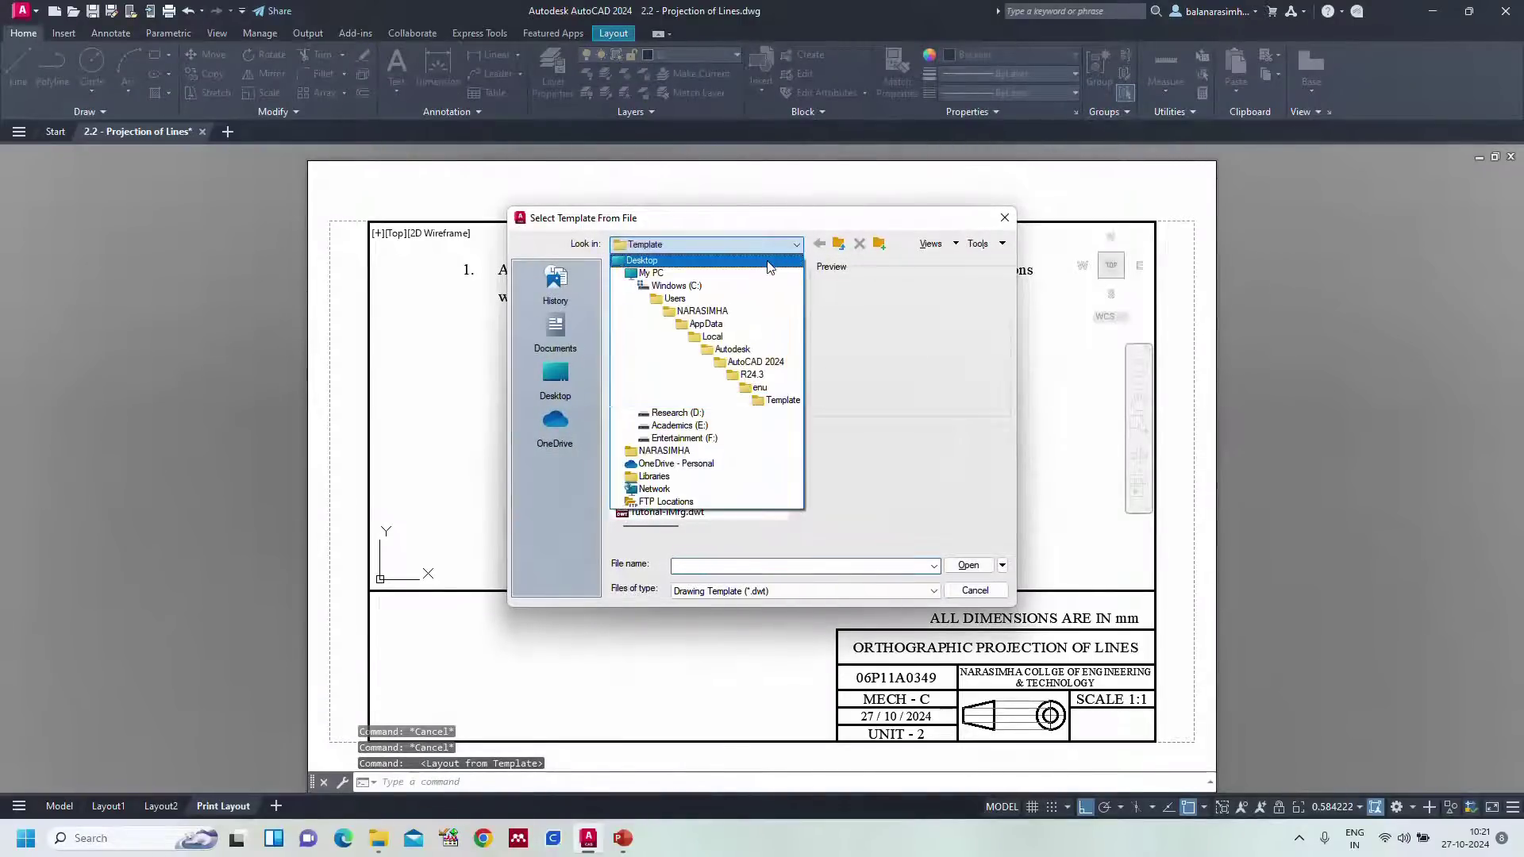
pyautogui.click(645, 259)
pyautogui.click(671, 378)
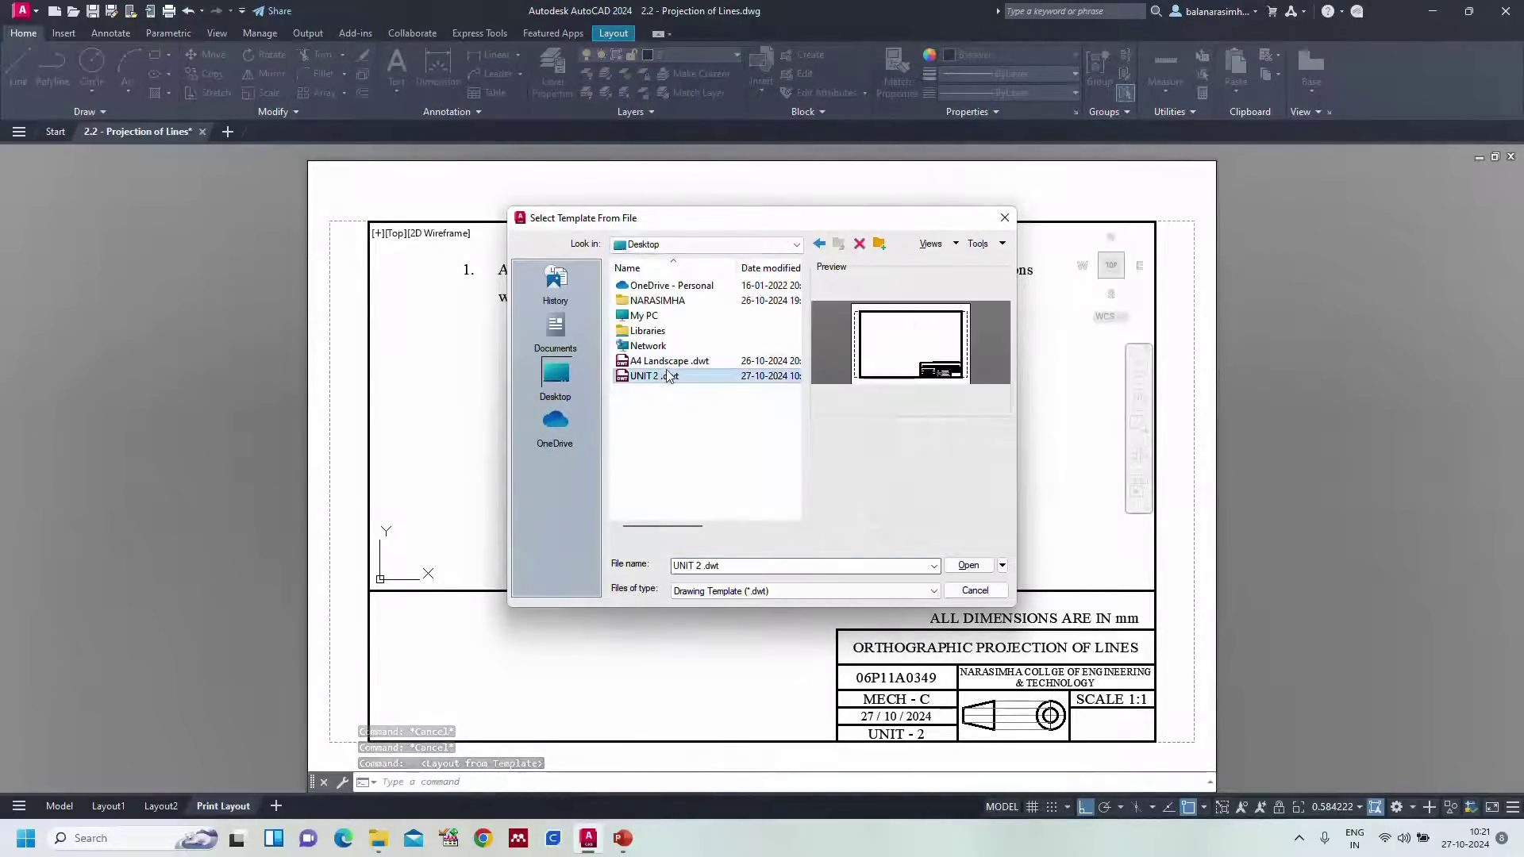
pyautogui.click(958, 565)
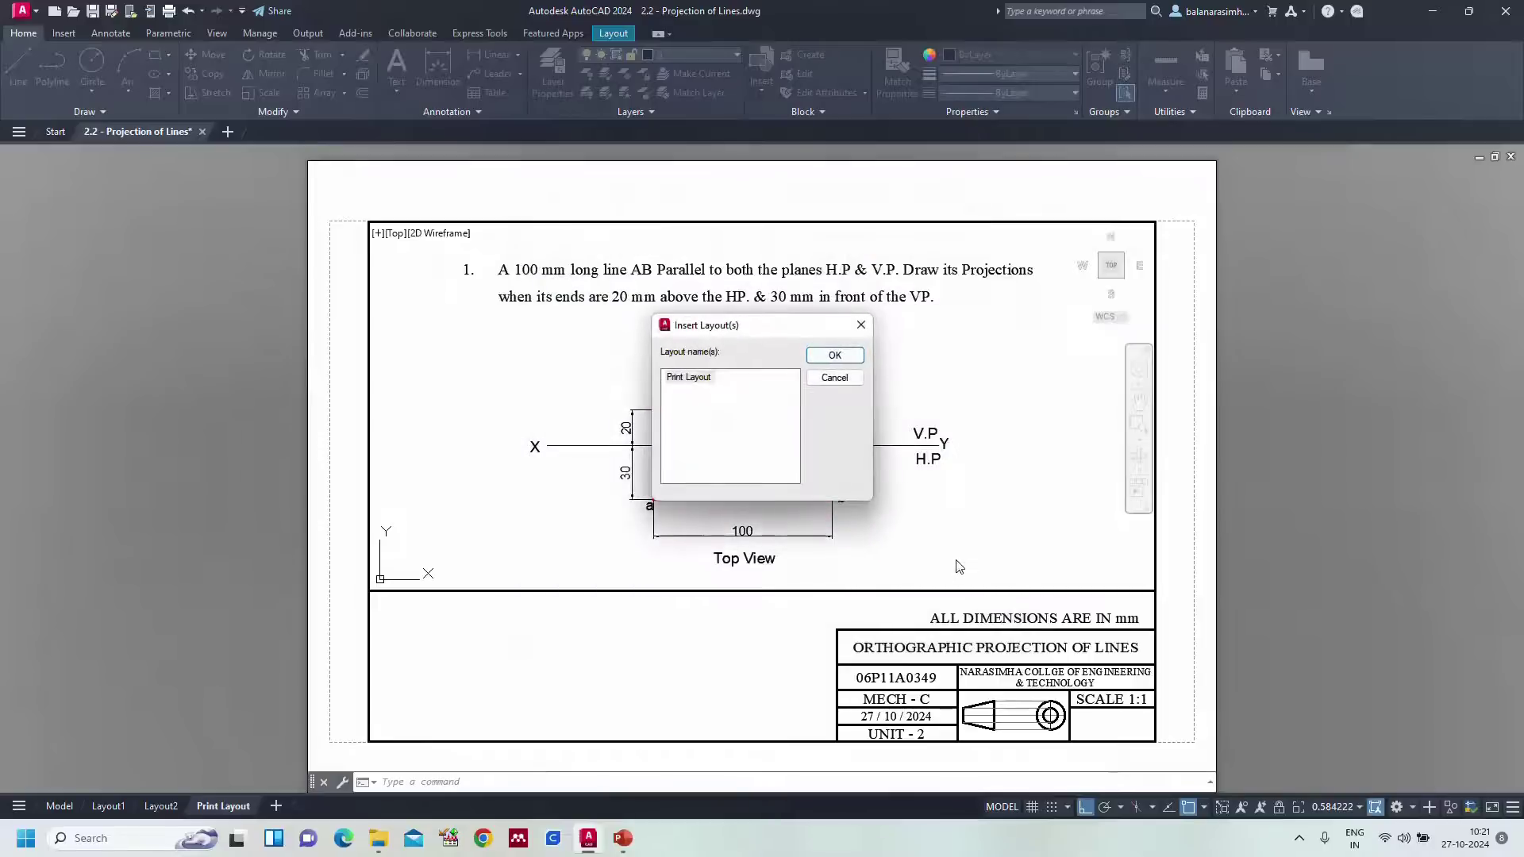
pyautogui.click(835, 355)
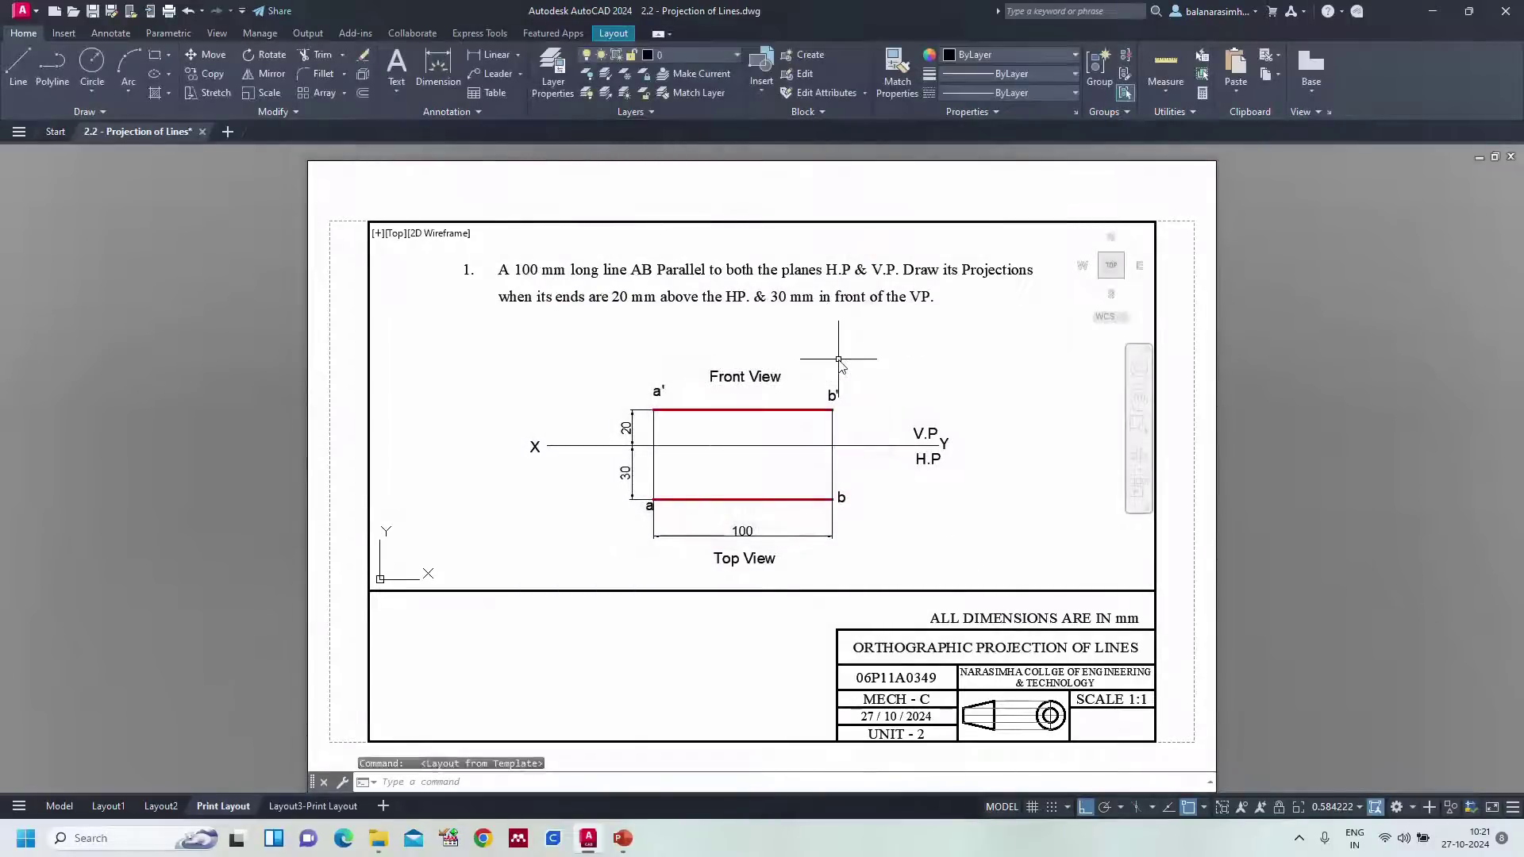
pyautogui.click(312, 805)
# Create an MVIEW viewport from the border's top-left to just above the title block.
pyautogui.write('MV')
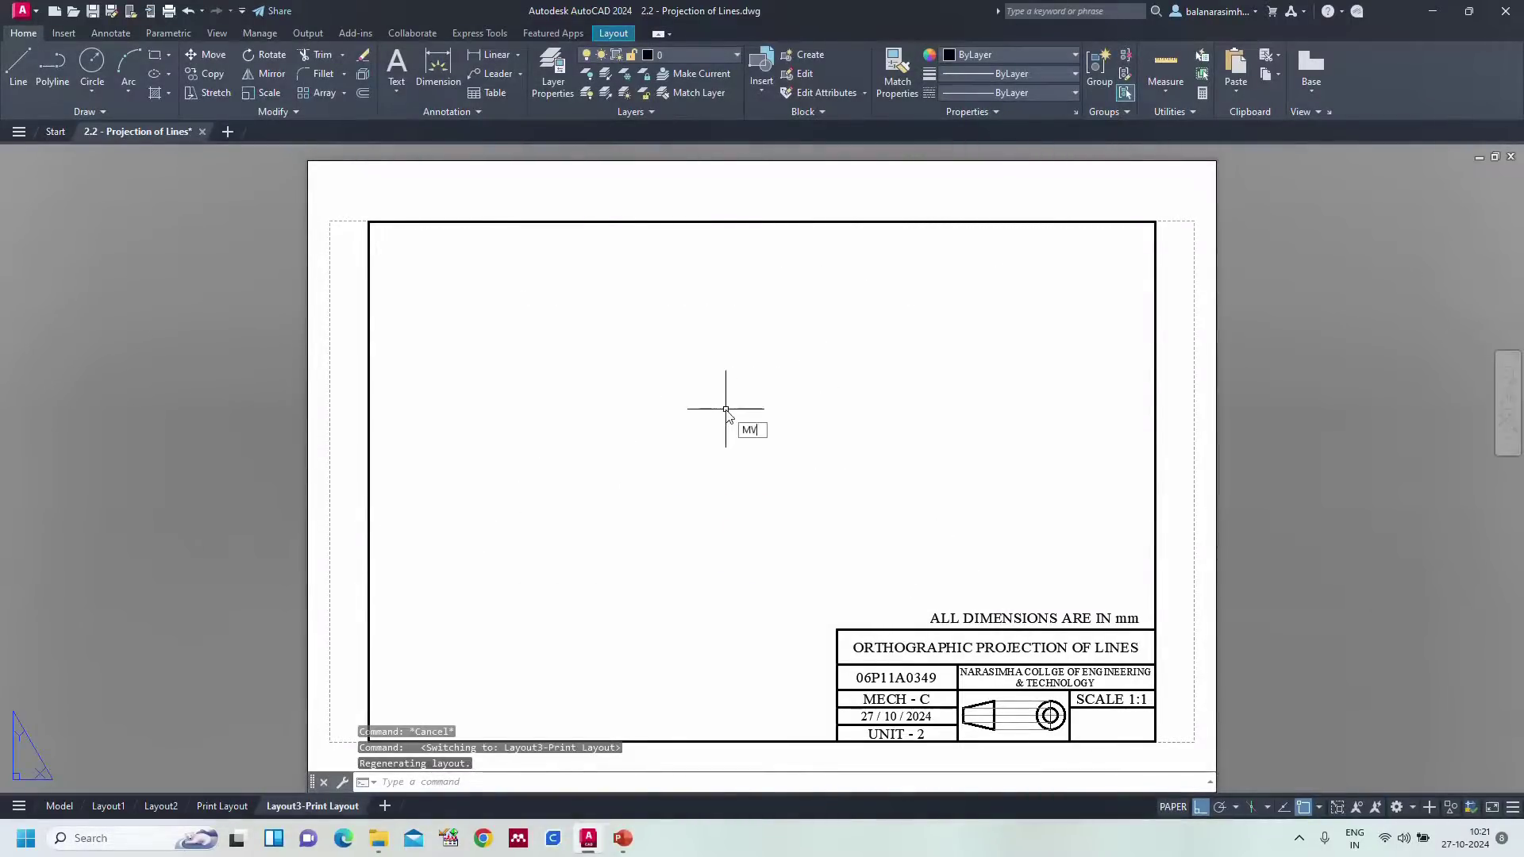
pyautogui.write('IEW')
pyautogui.press('Return')
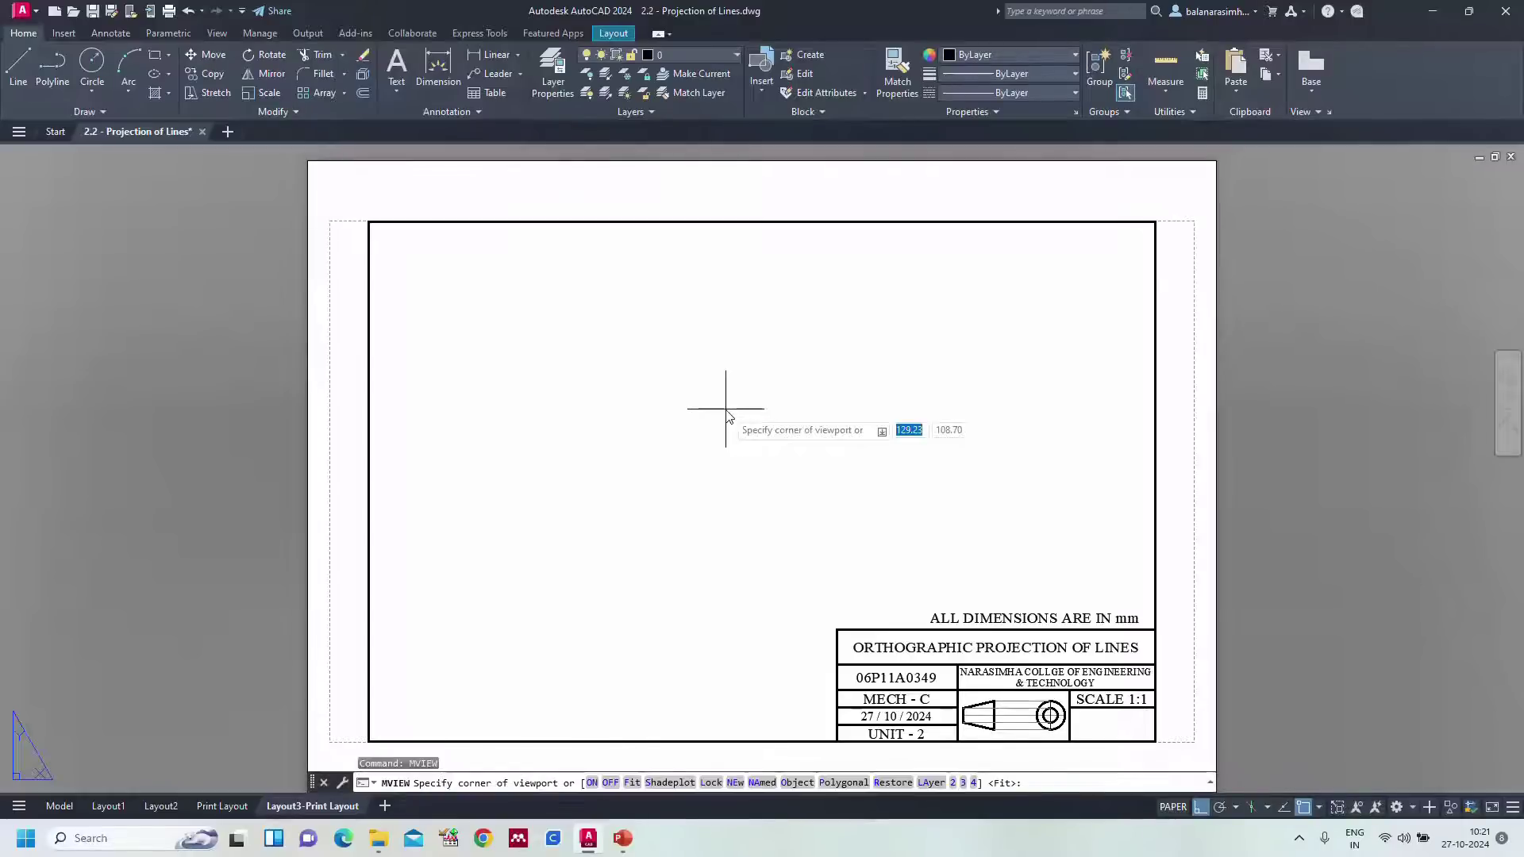
pyautogui.click(371, 223)
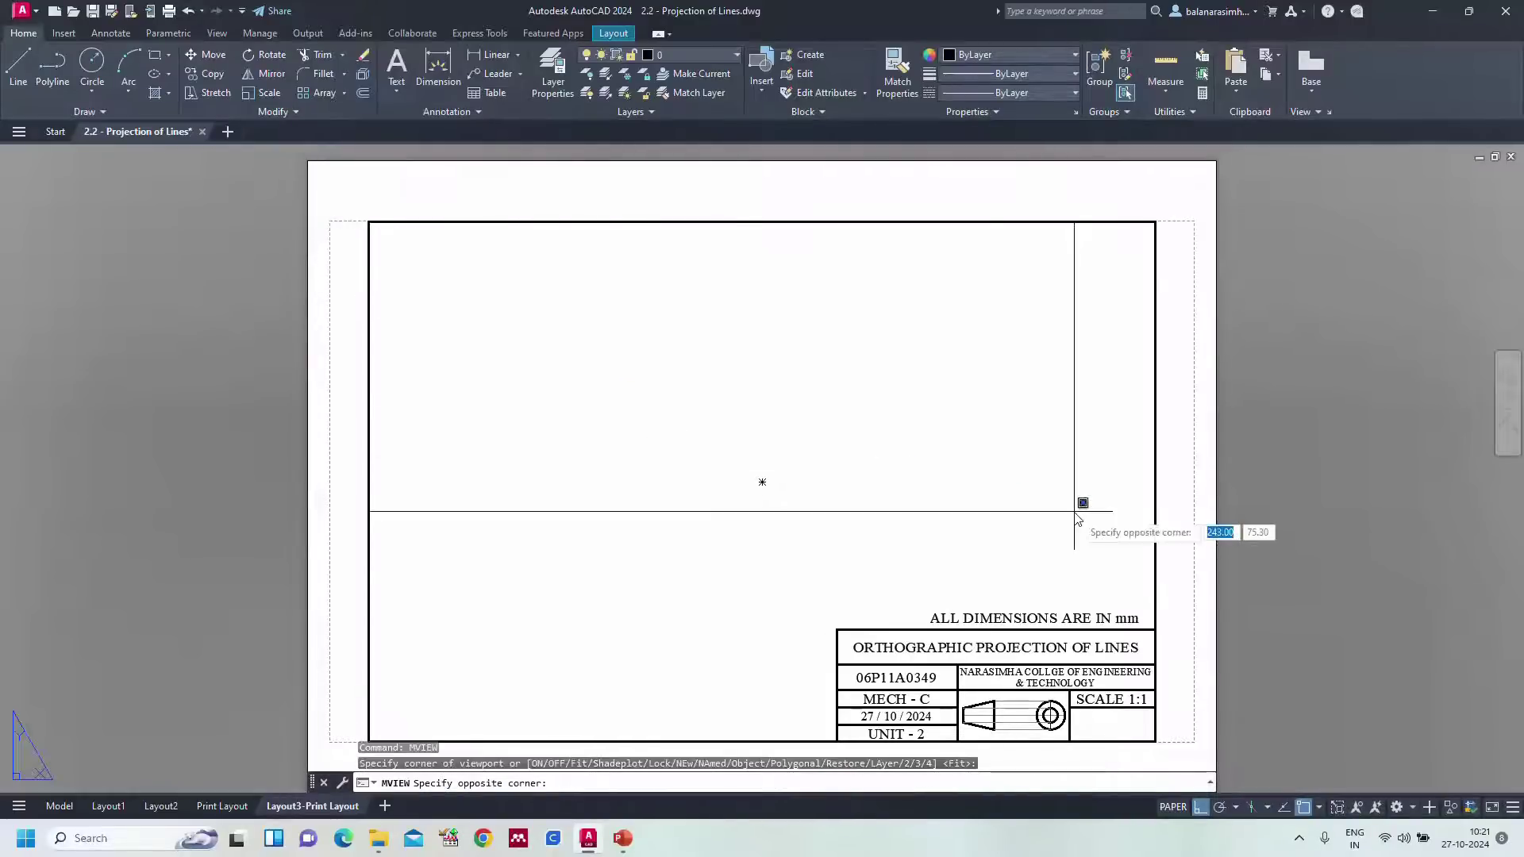
pyautogui.click(1156, 596)
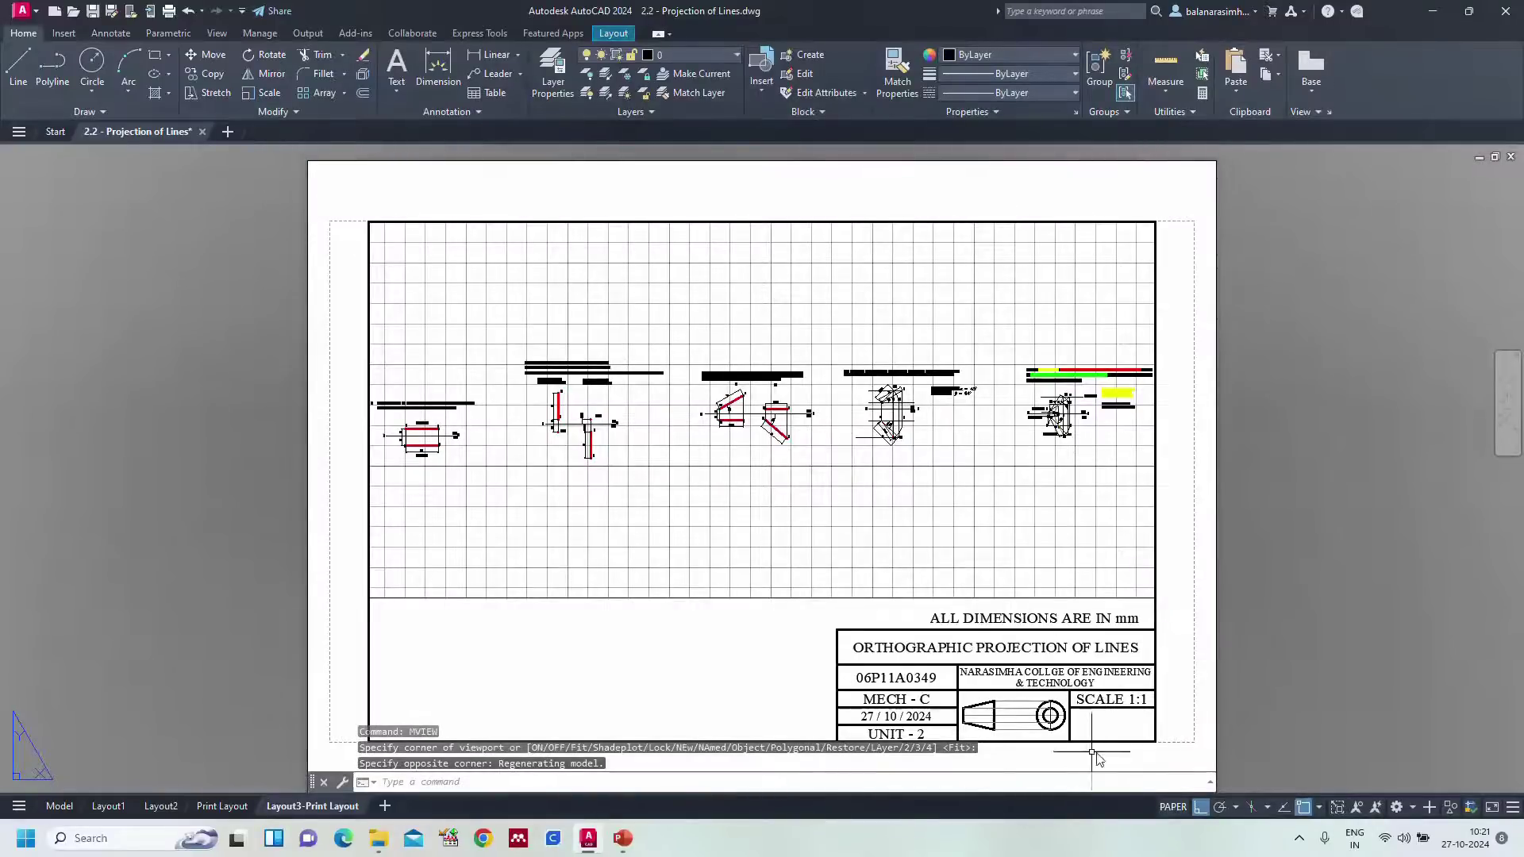
# Zoom the viewport window onto the line PQ drawing and turn off the grid.
pyautogui.click(1173, 807)
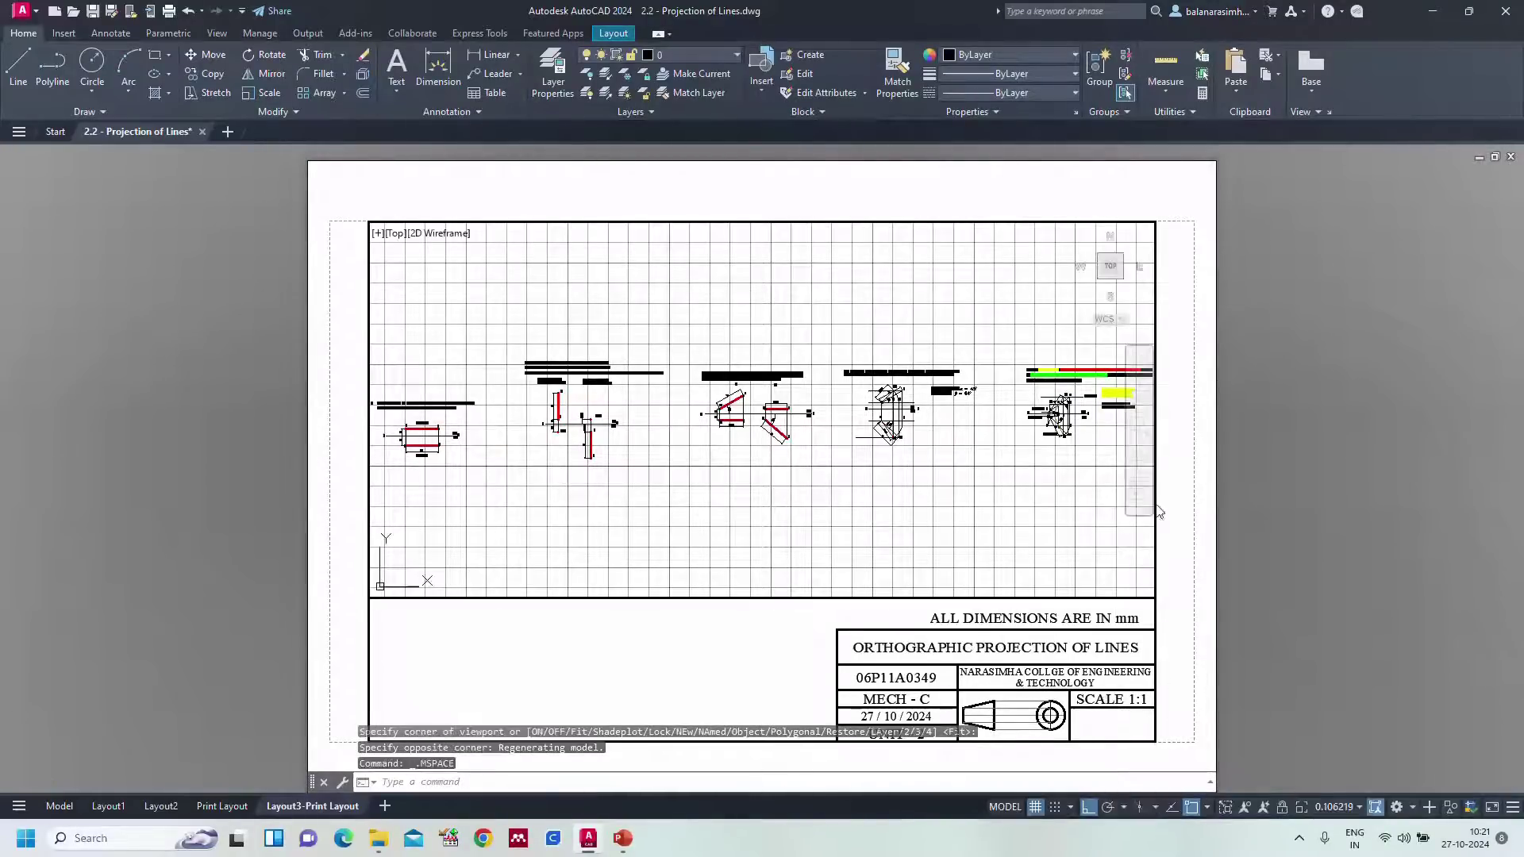
pyautogui.click(1140, 447)
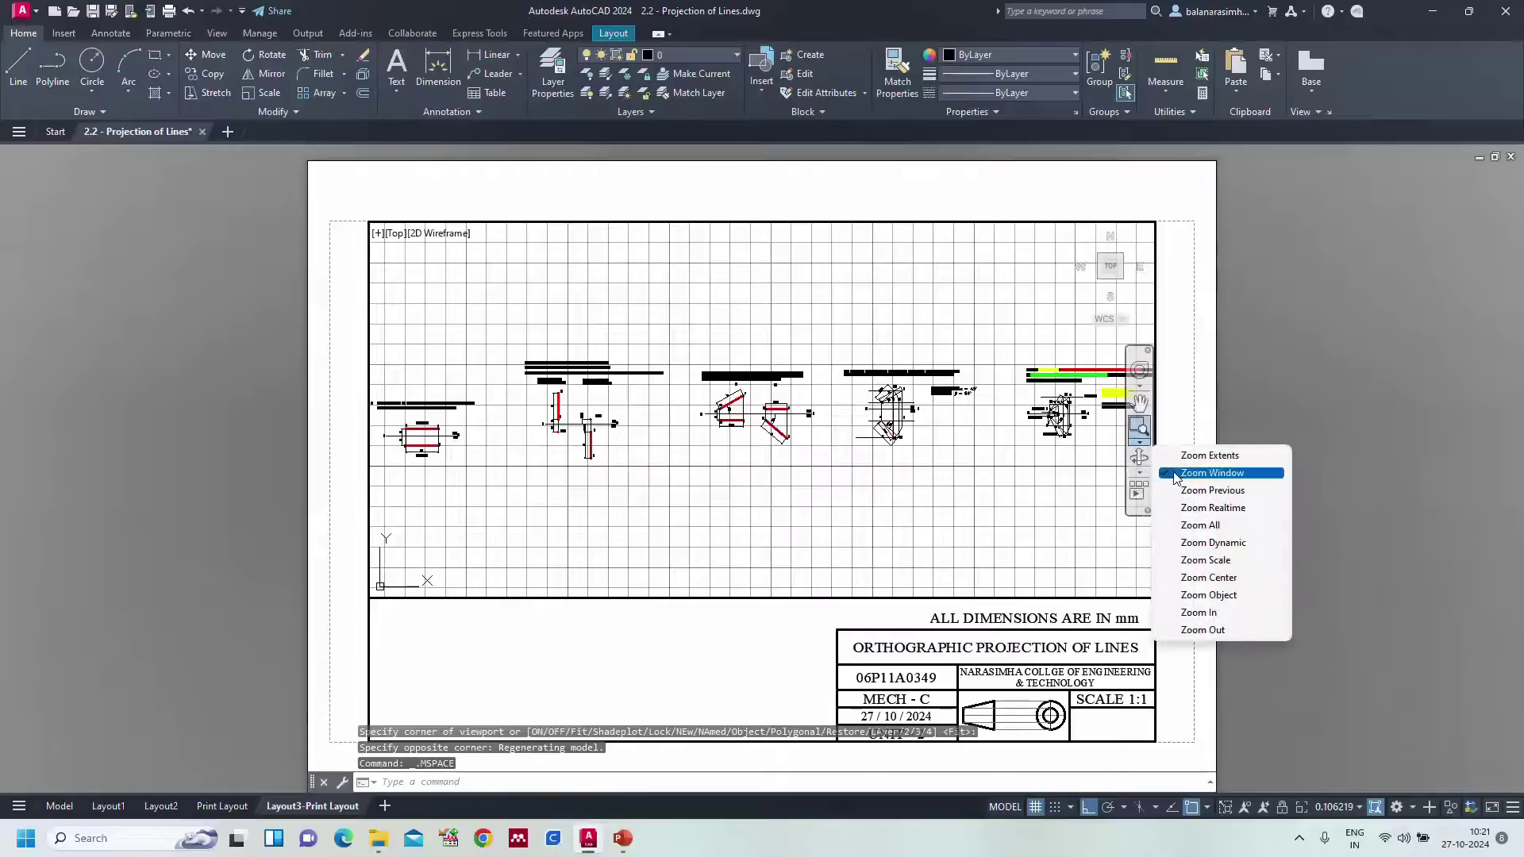
pyautogui.click(1210, 473)
pyautogui.click(520, 358)
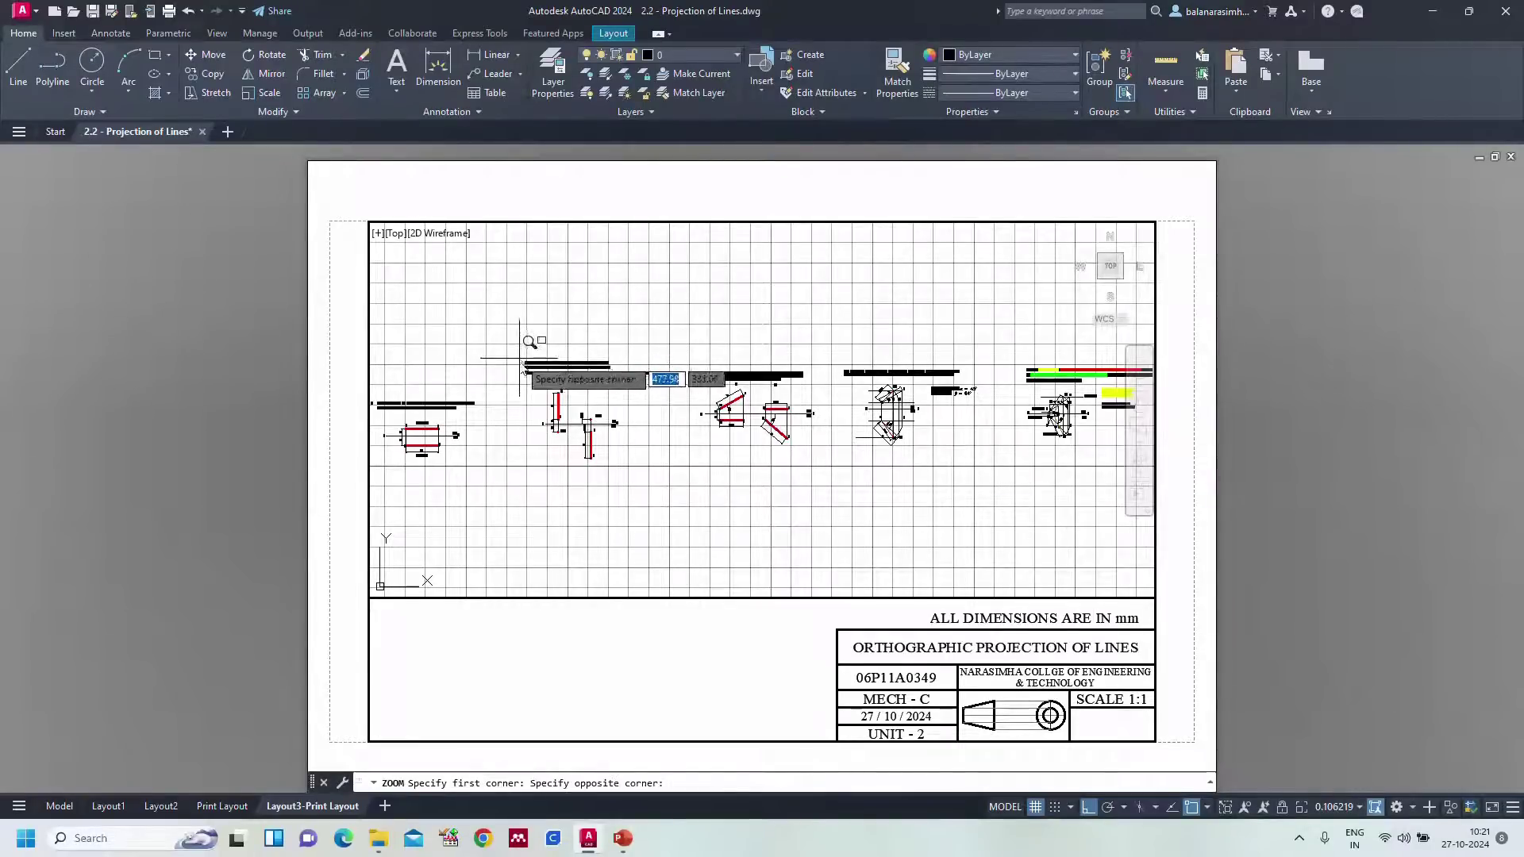
pyautogui.click(676, 472)
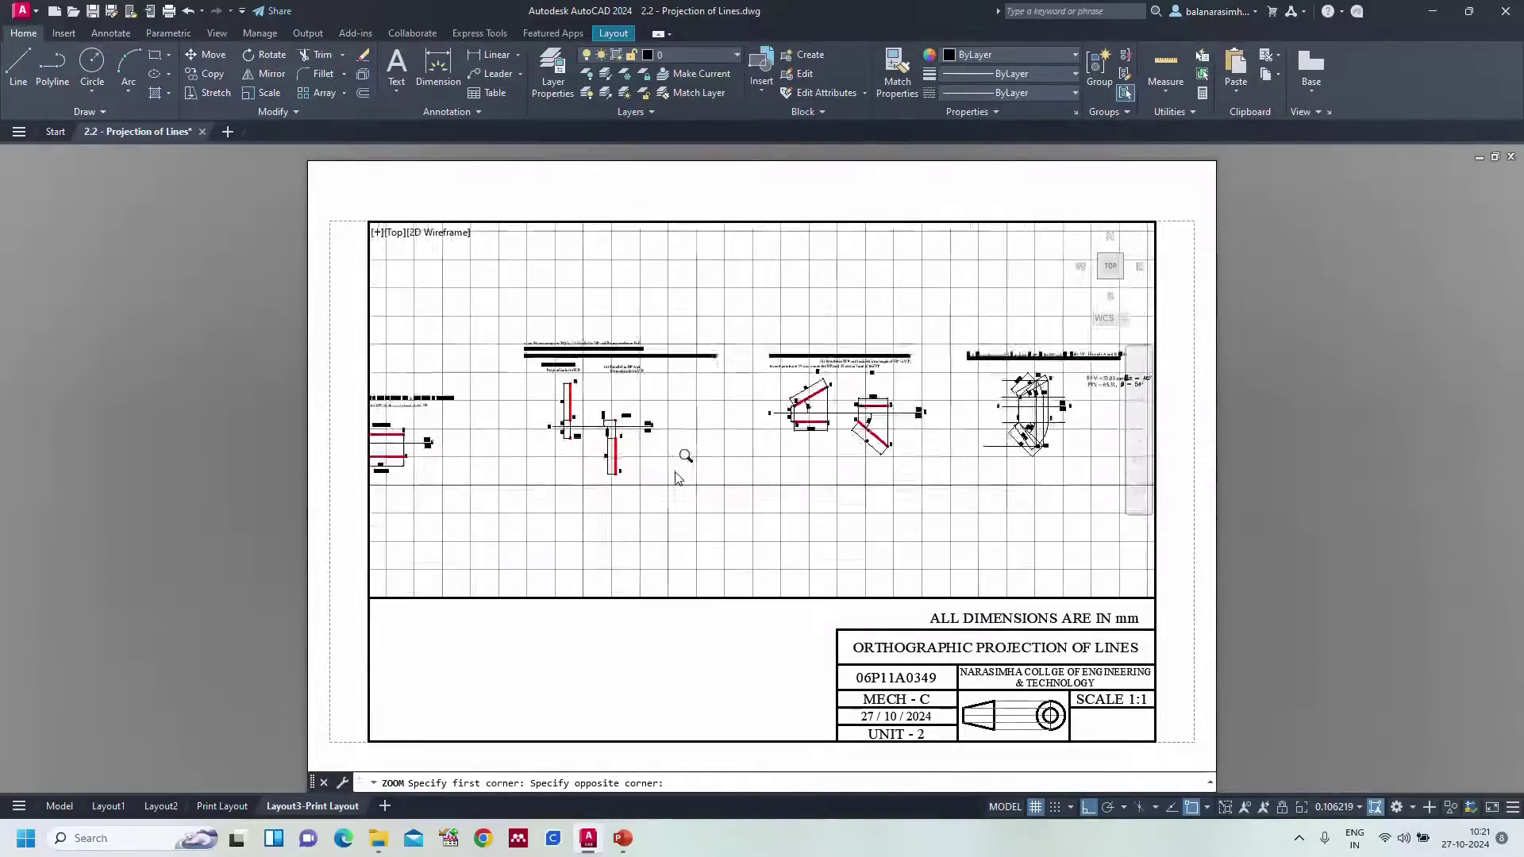
pyautogui.click(1036, 807)
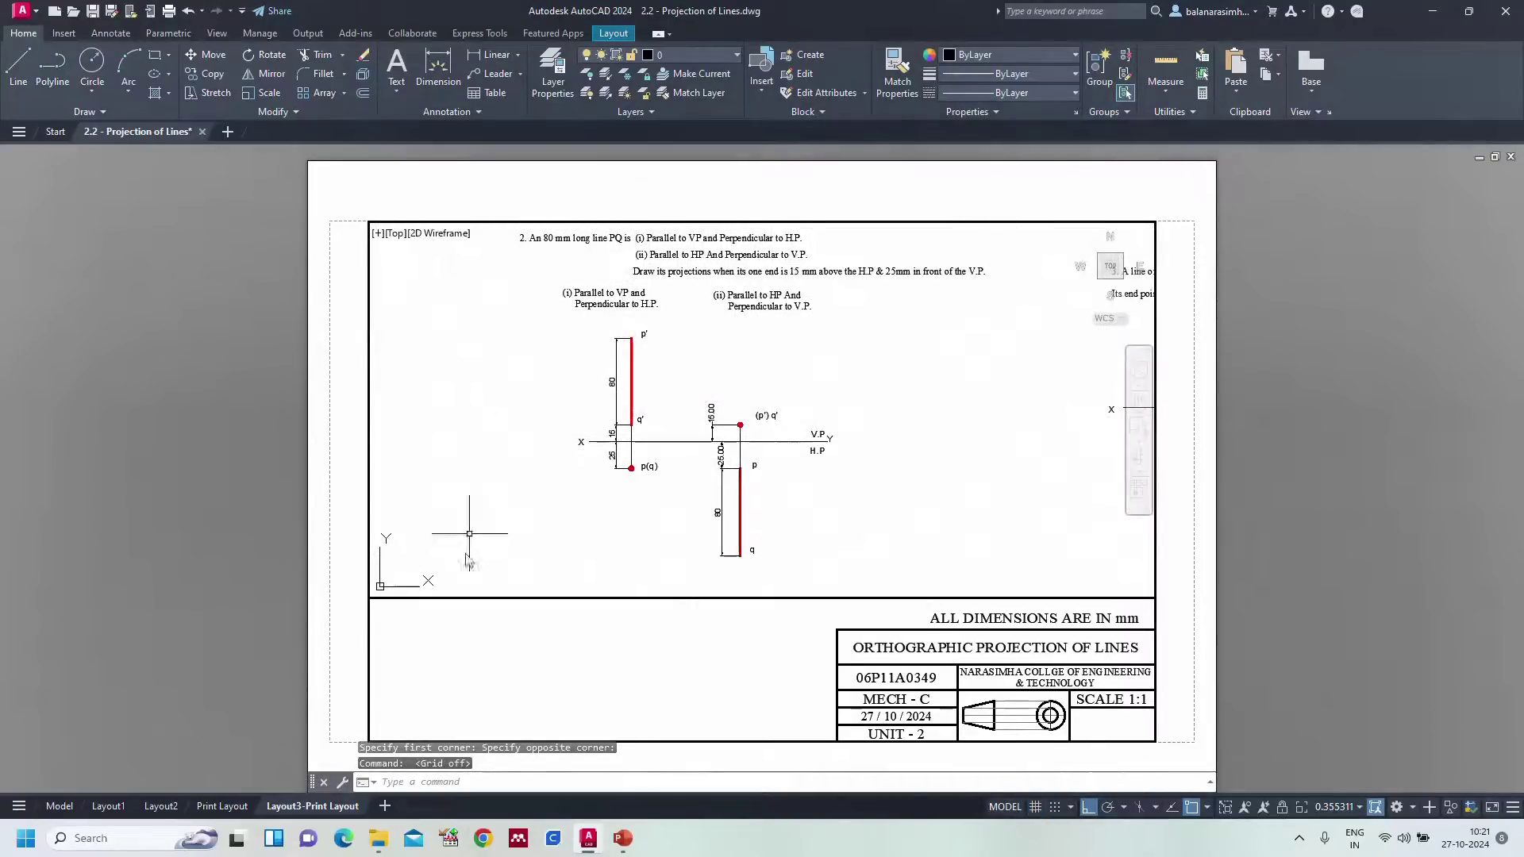
# Insert a Print Layout from Desktop\UNIT 2.dwt and open the new Layout4-Print Layout sheet.
pyautogui.rightClick(387, 814)
pyautogui.click(435, 736)
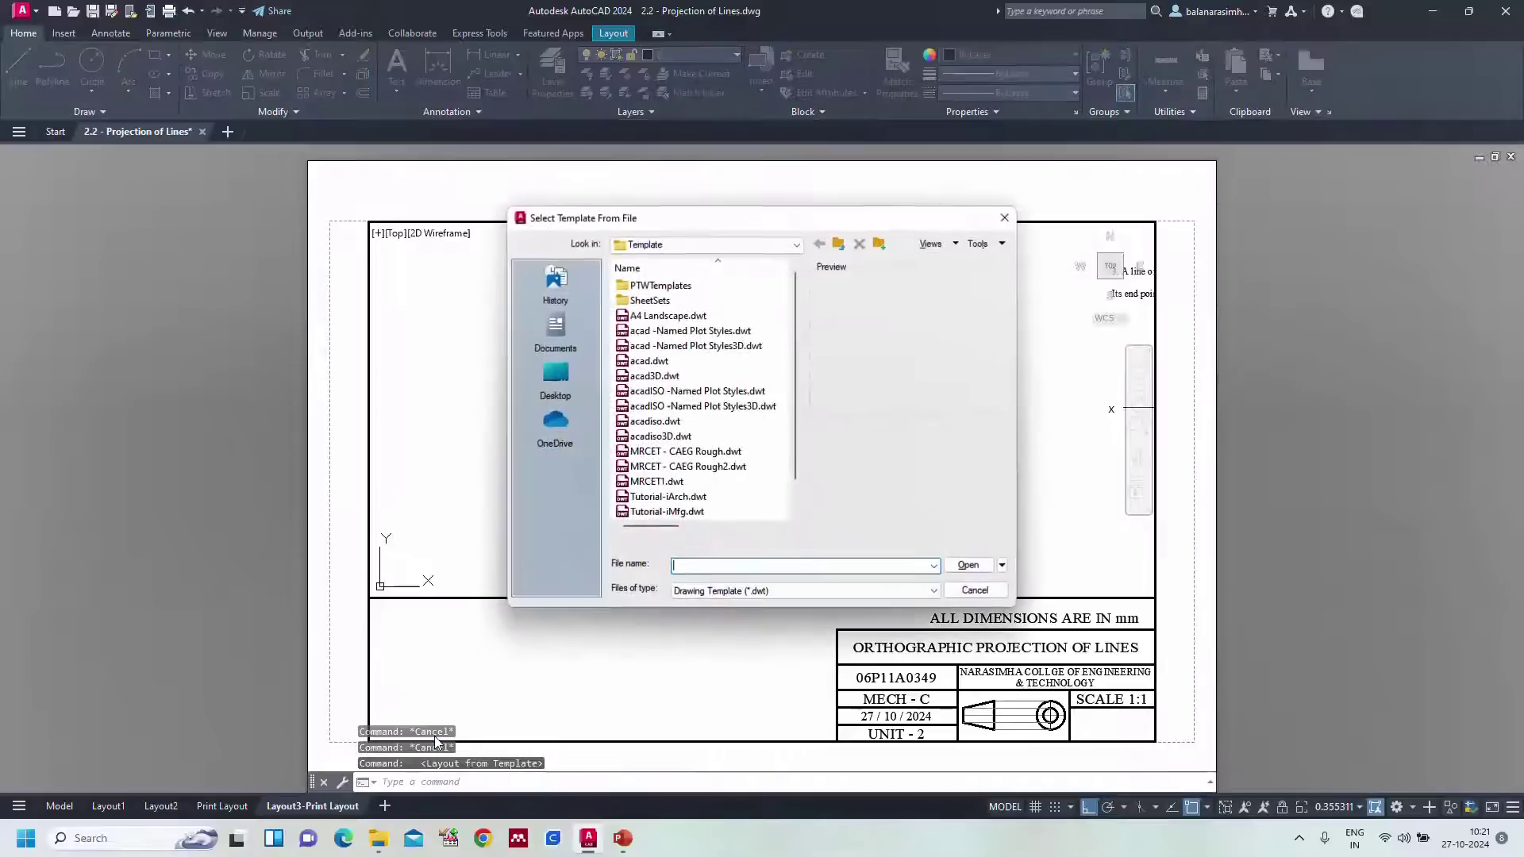
pyautogui.click(738, 249)
pyautogui.click(643, 259)
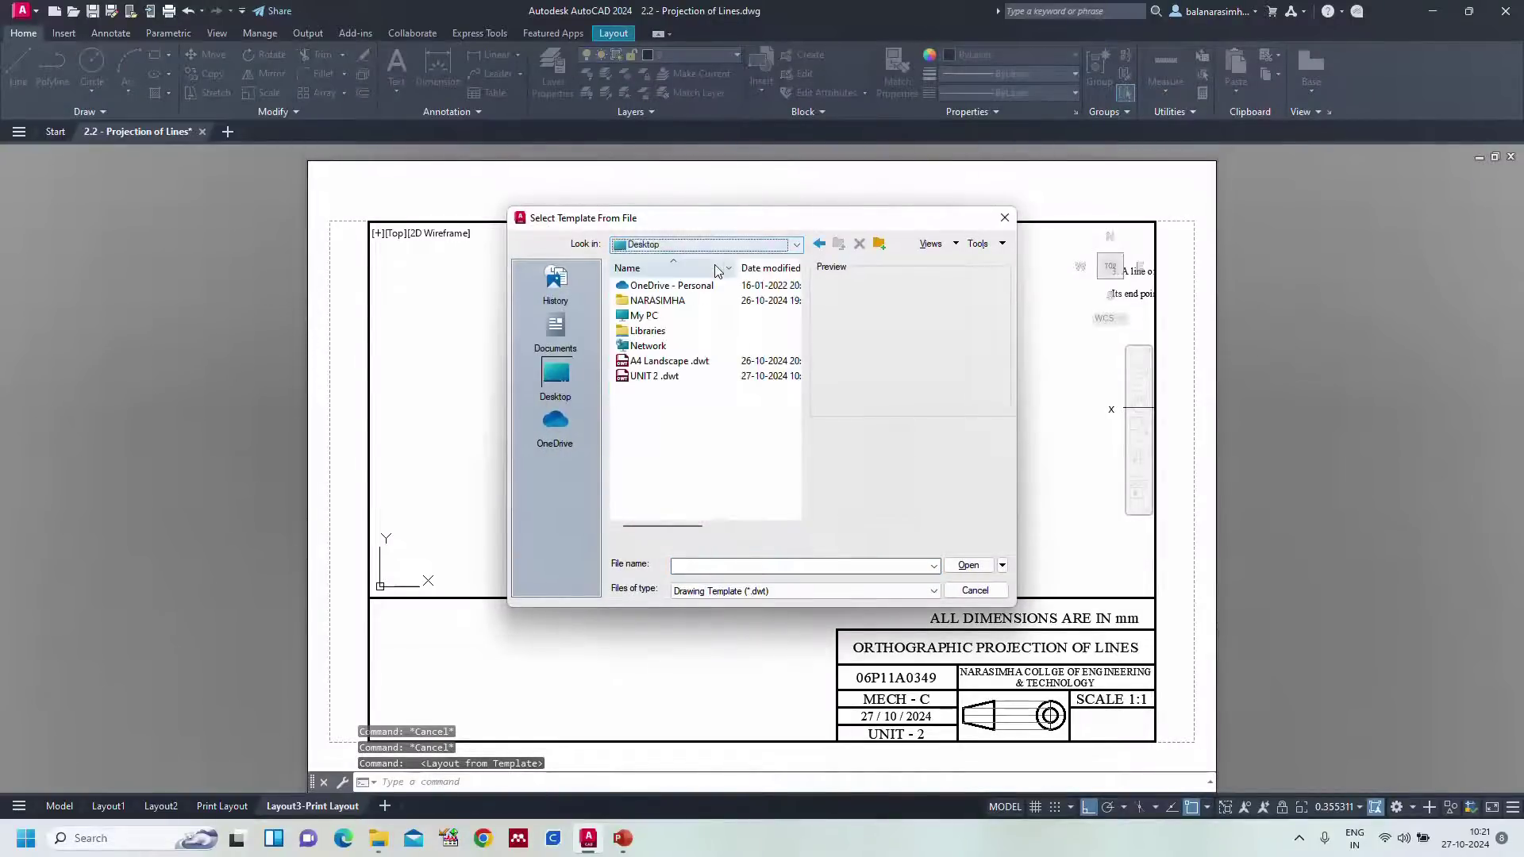
pyautogui.click(656, 378)
pyautogui.click(969, 568)
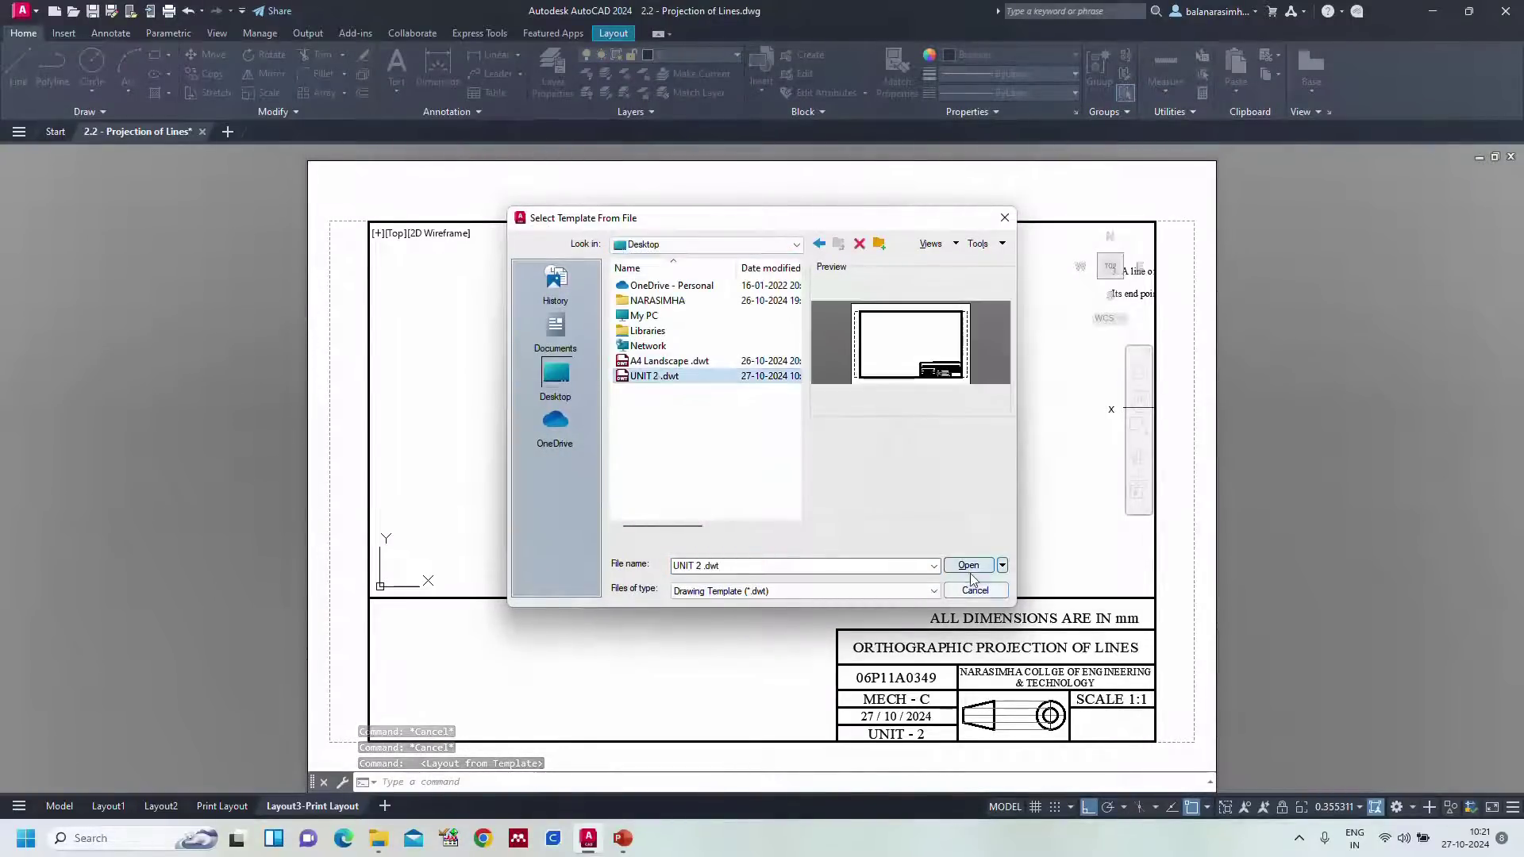
pyautogui.click(835, 356)
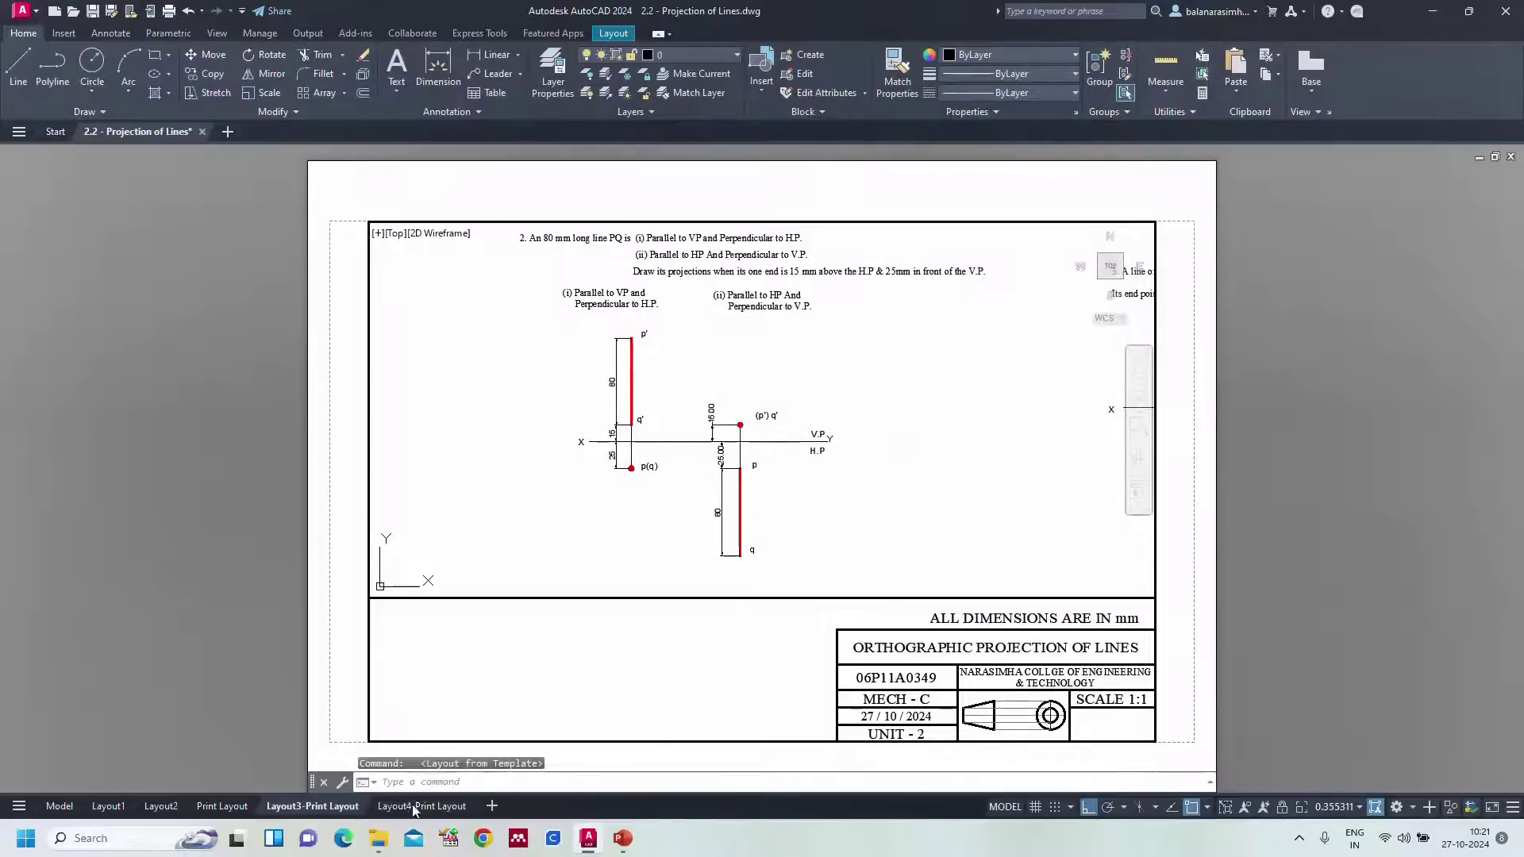
pyautogui.click(422, 807)
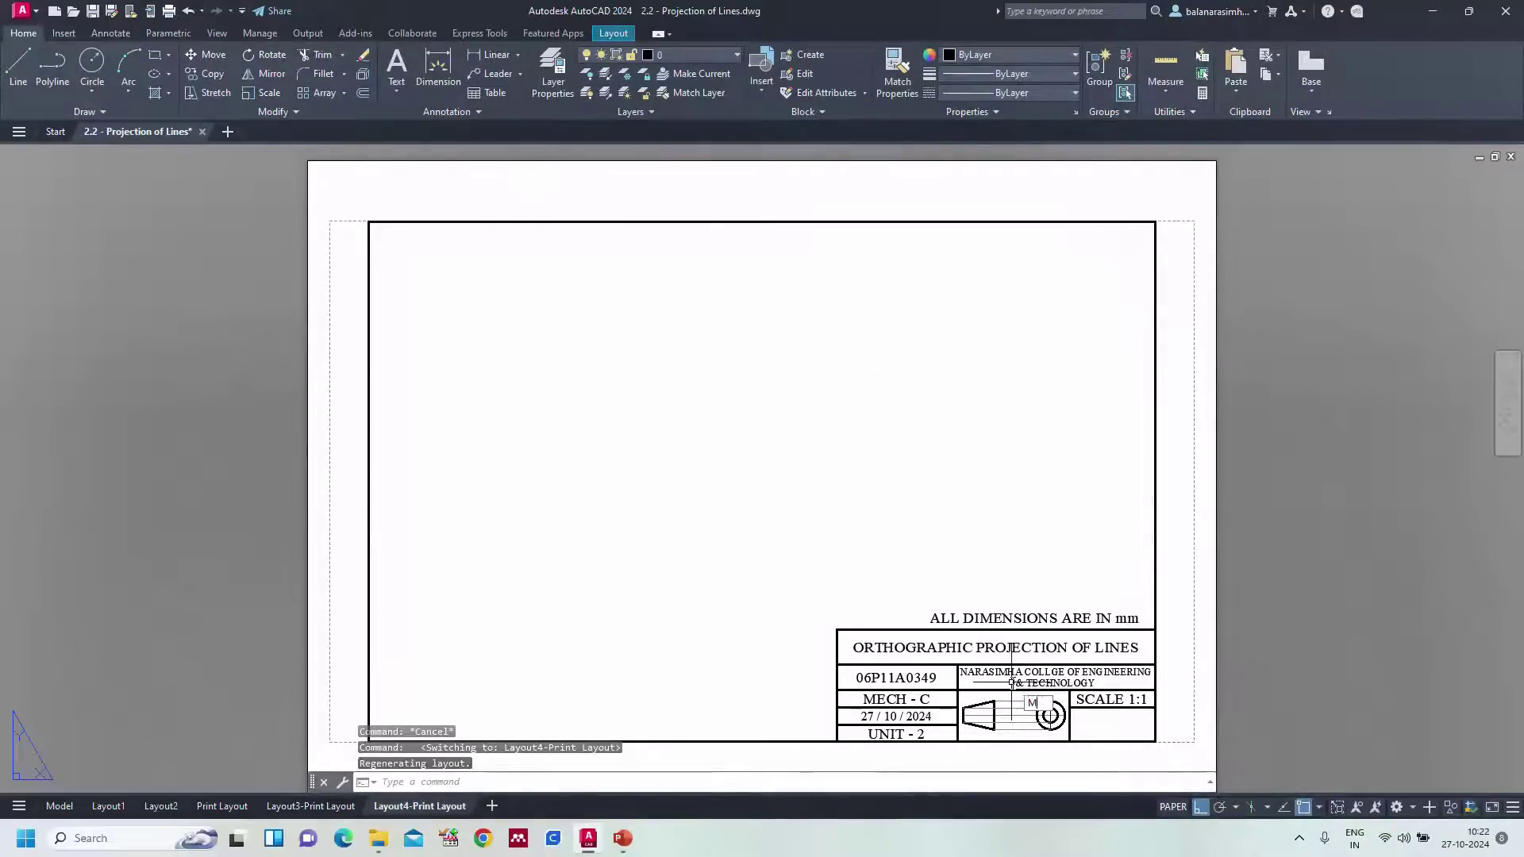
# Create an MVIEW viewport filling the border above the title block.
pyautogui.write('MVIEW')
pyautogui.press('Return')
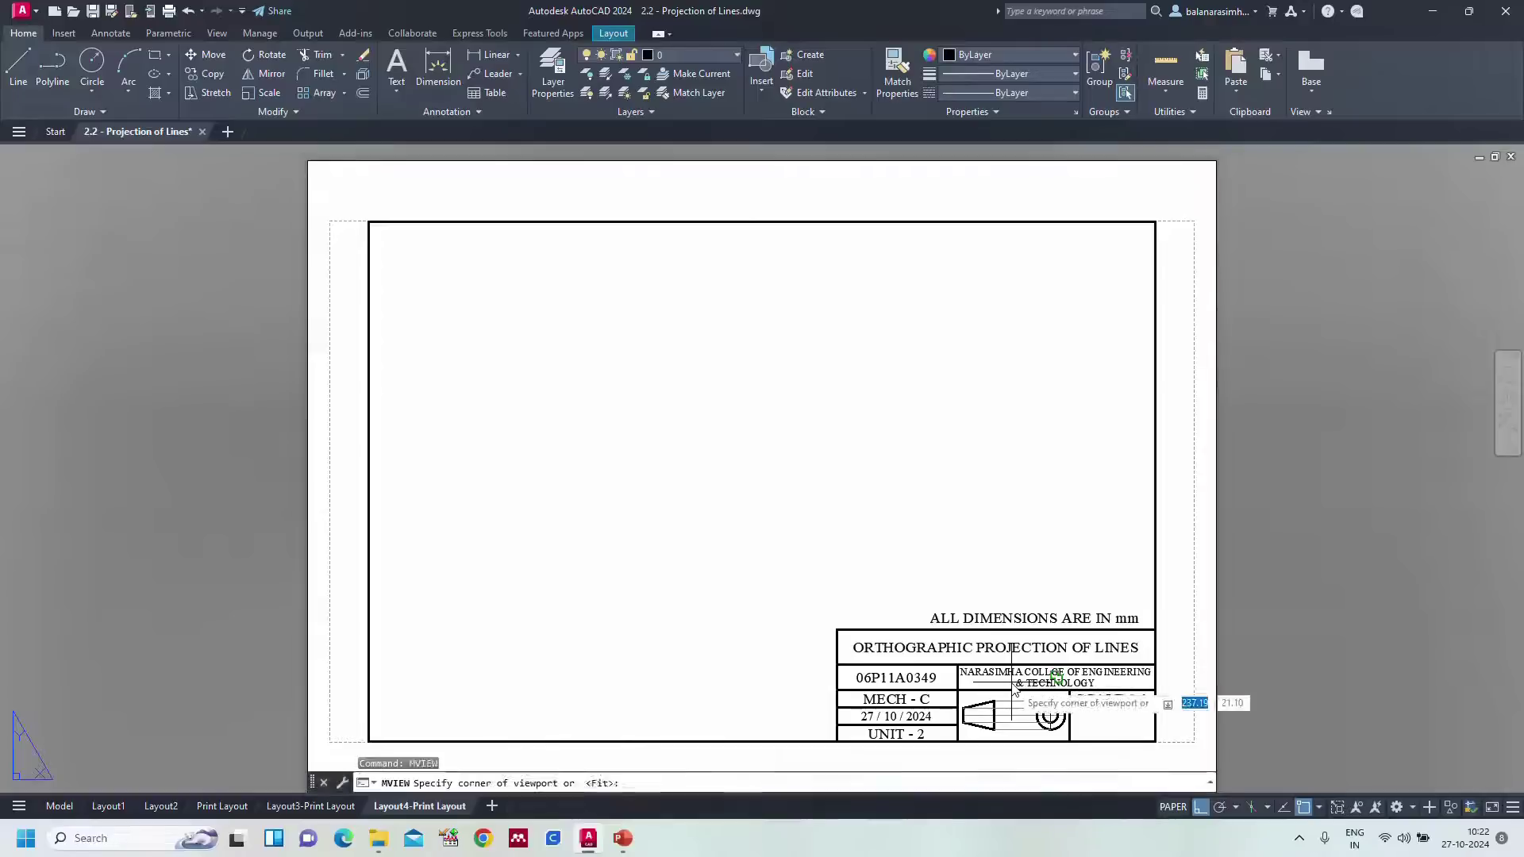
pyautogui.click(369, 223)
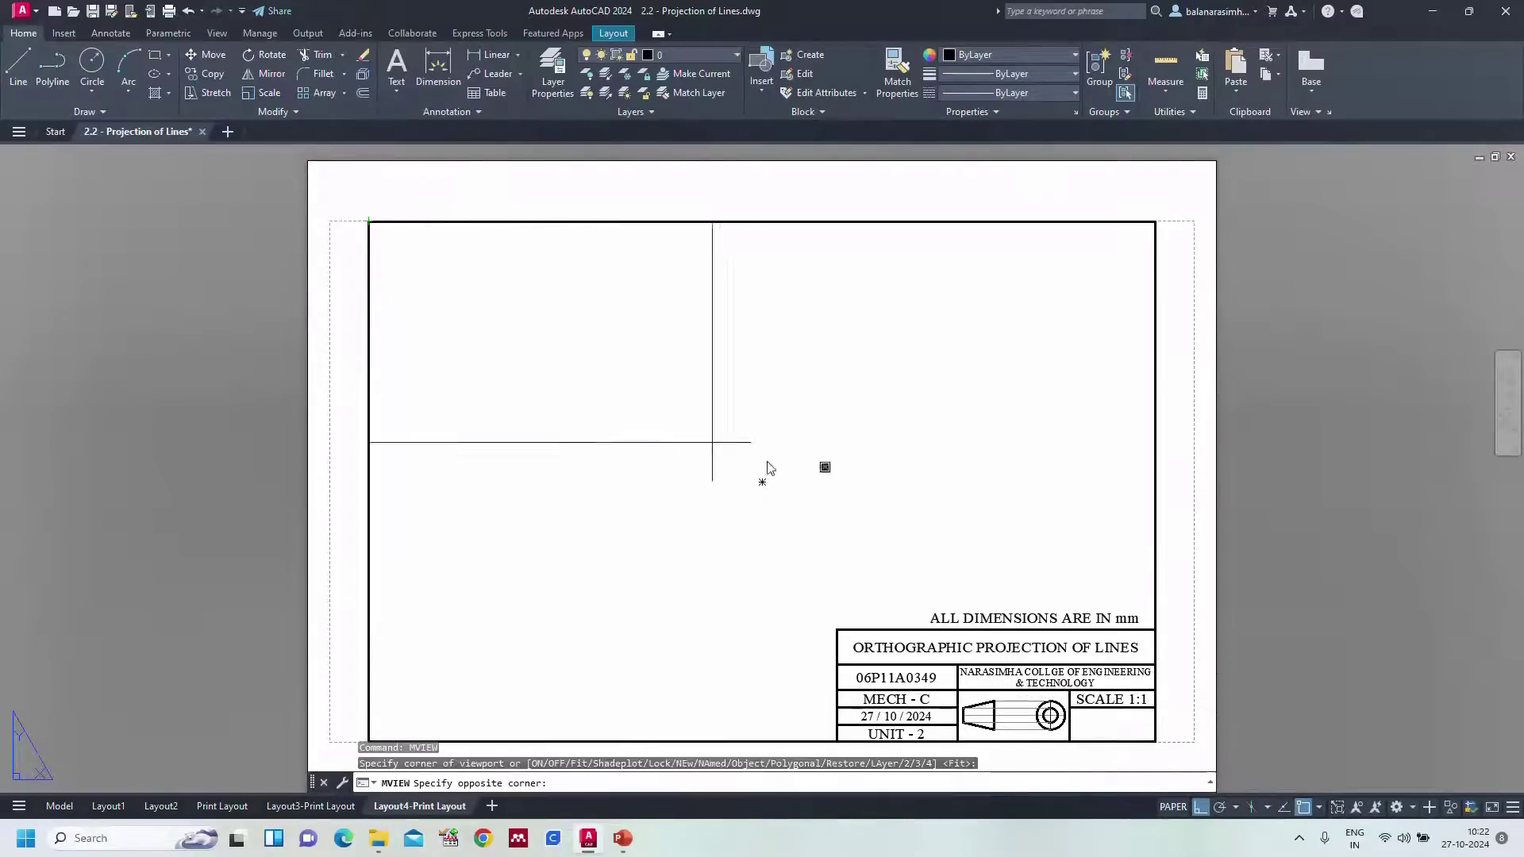
pyautogui.click(1156, 596)
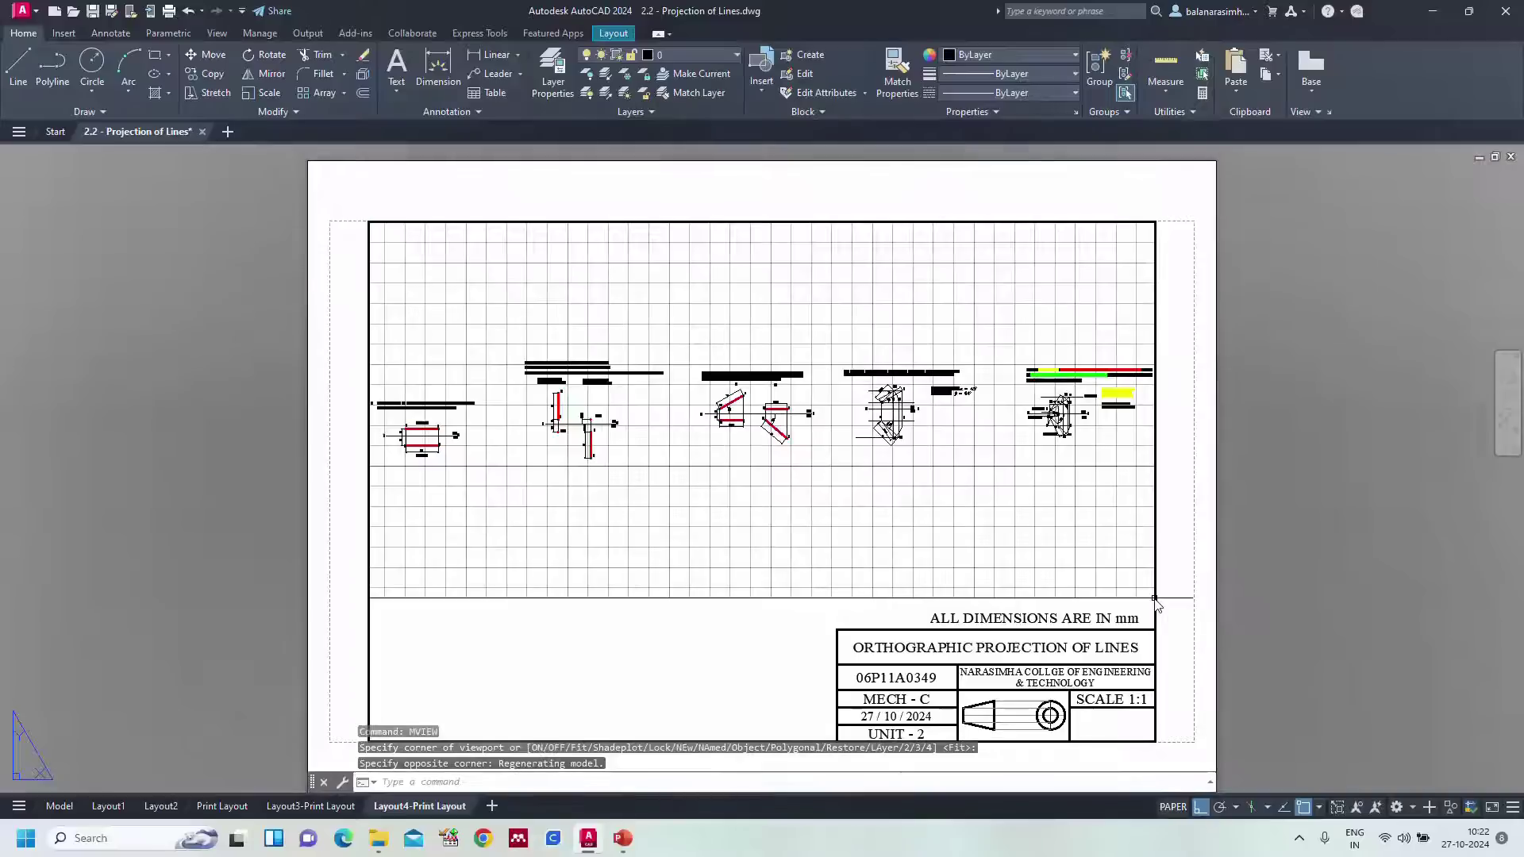
# Zoom the viewport onto problem 3's line MN drawing and turn the grid off.
pyautogui.click(1168, 806)
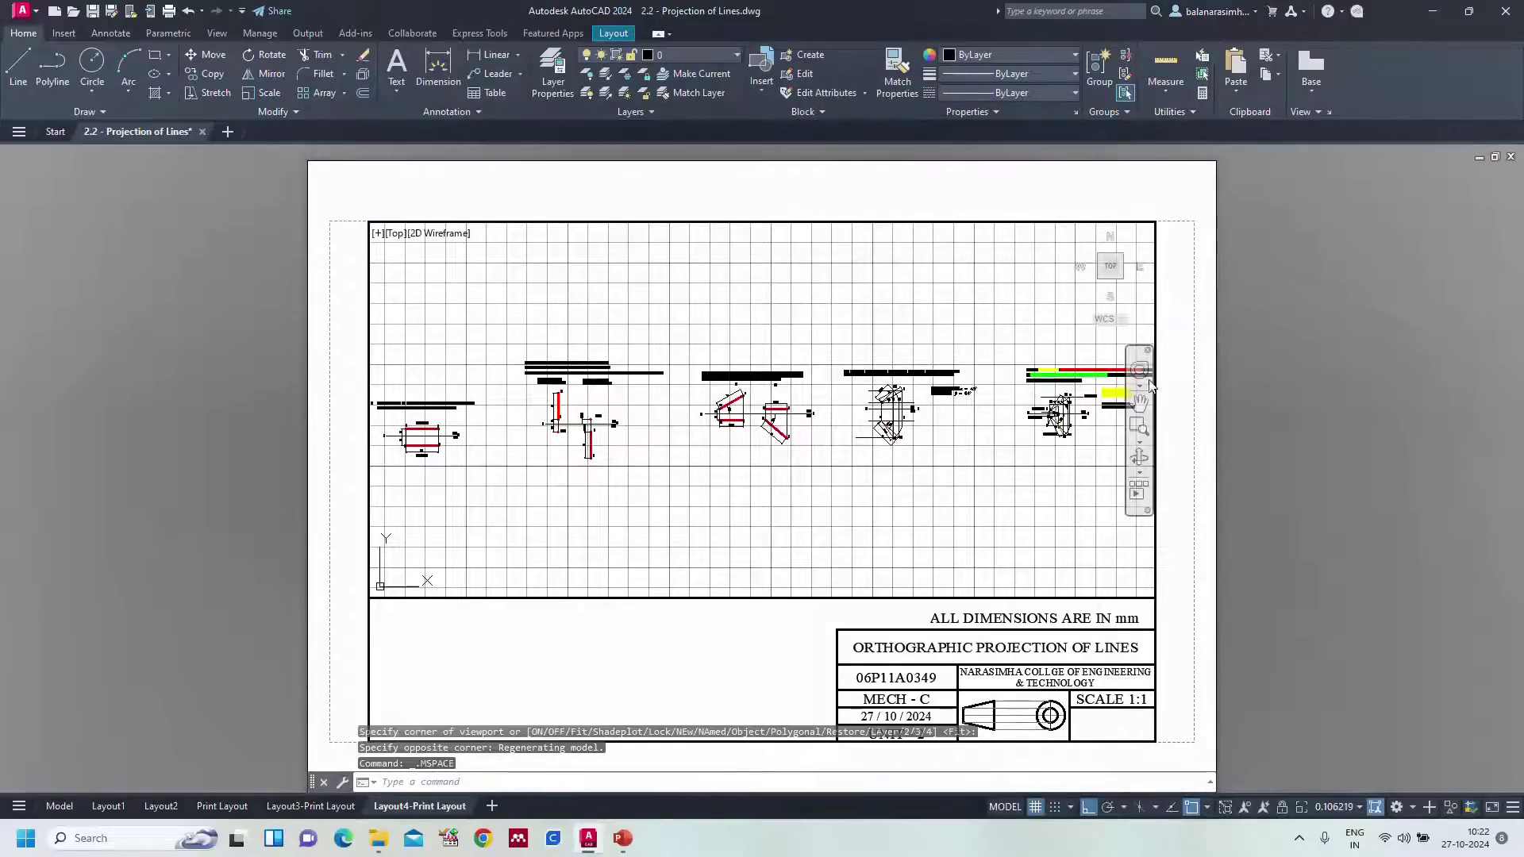
pyautogui.click(1139, 443)
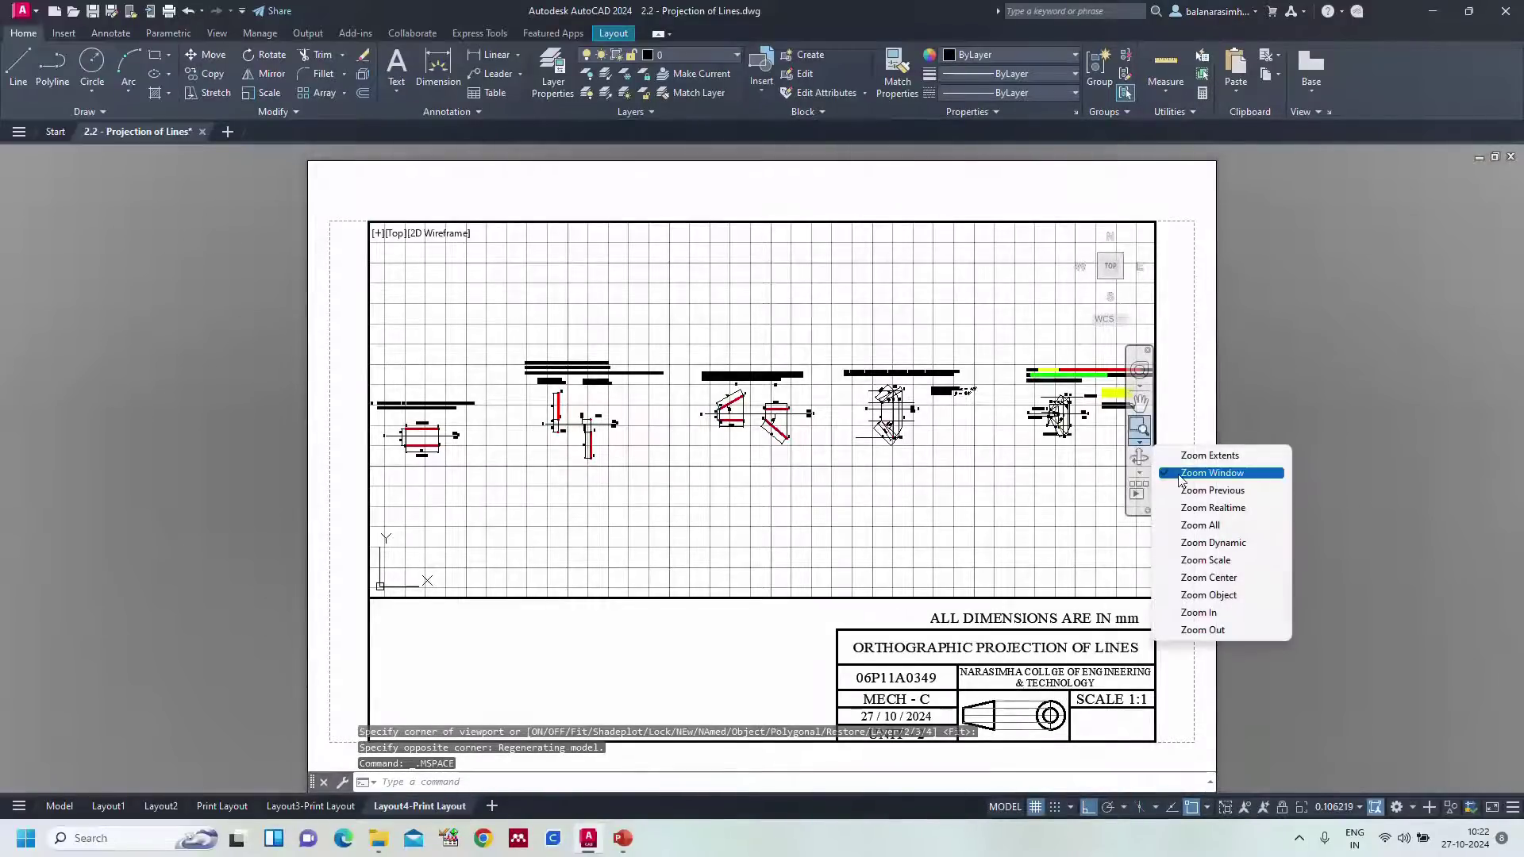
pyautogui.click(1212, 473)
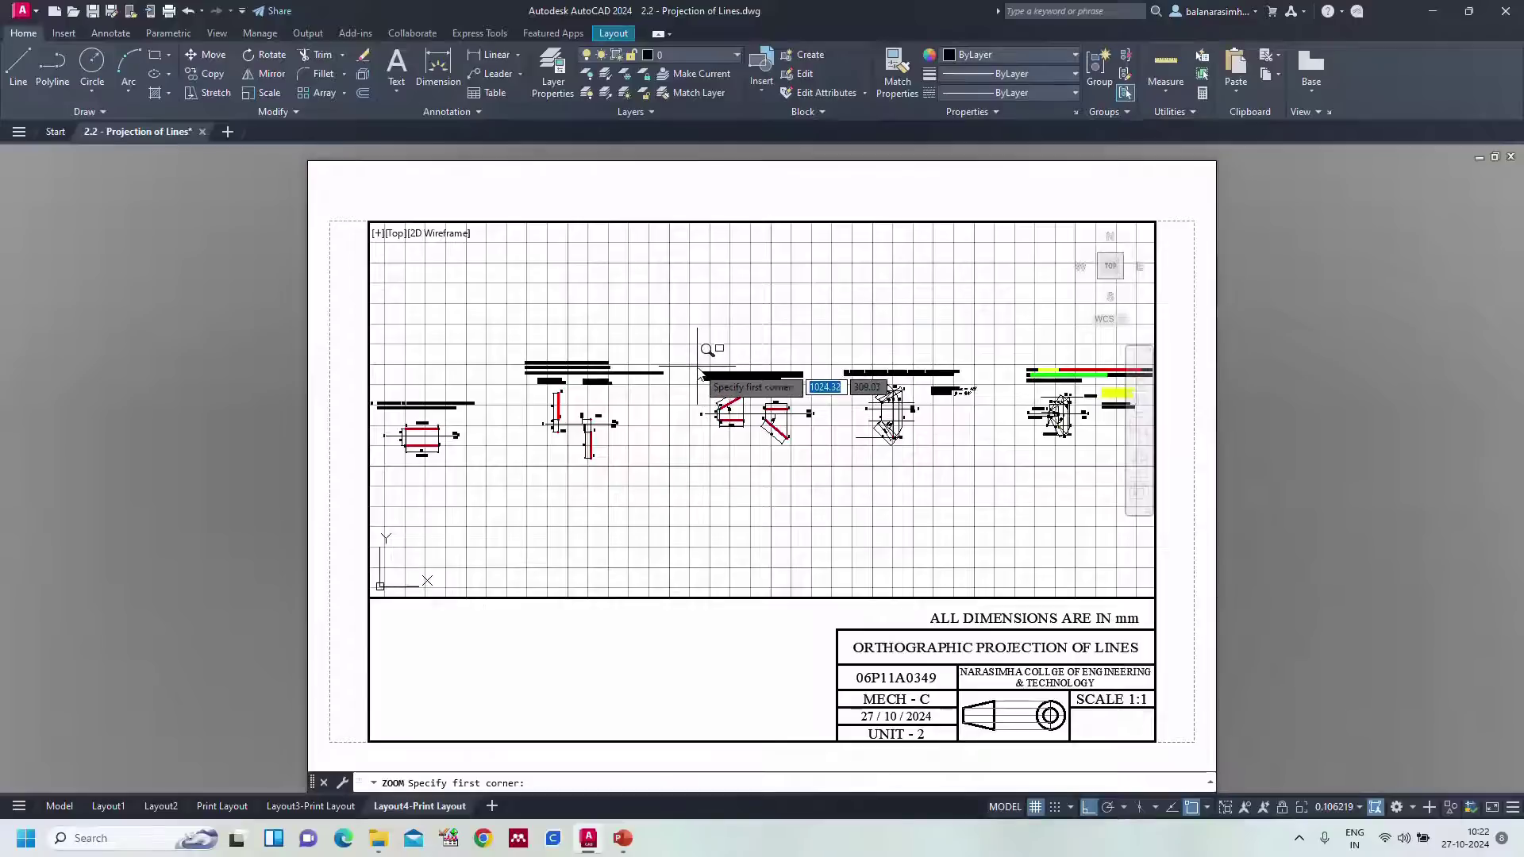
pyautogui.click(698, 368)
pyautogui.click(857, 453)
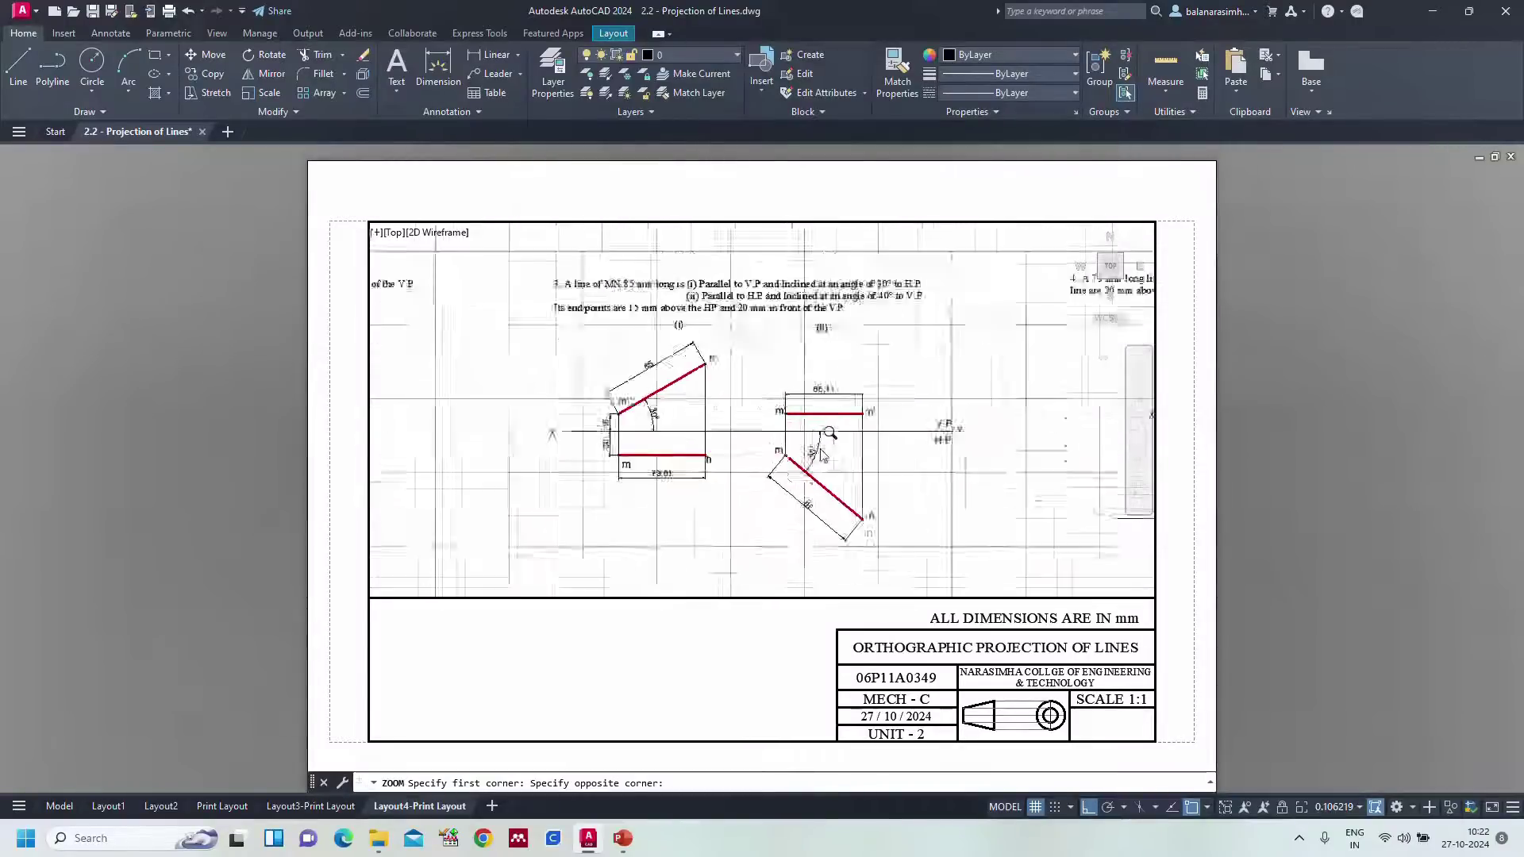
pyautogui.click(1035, 807)
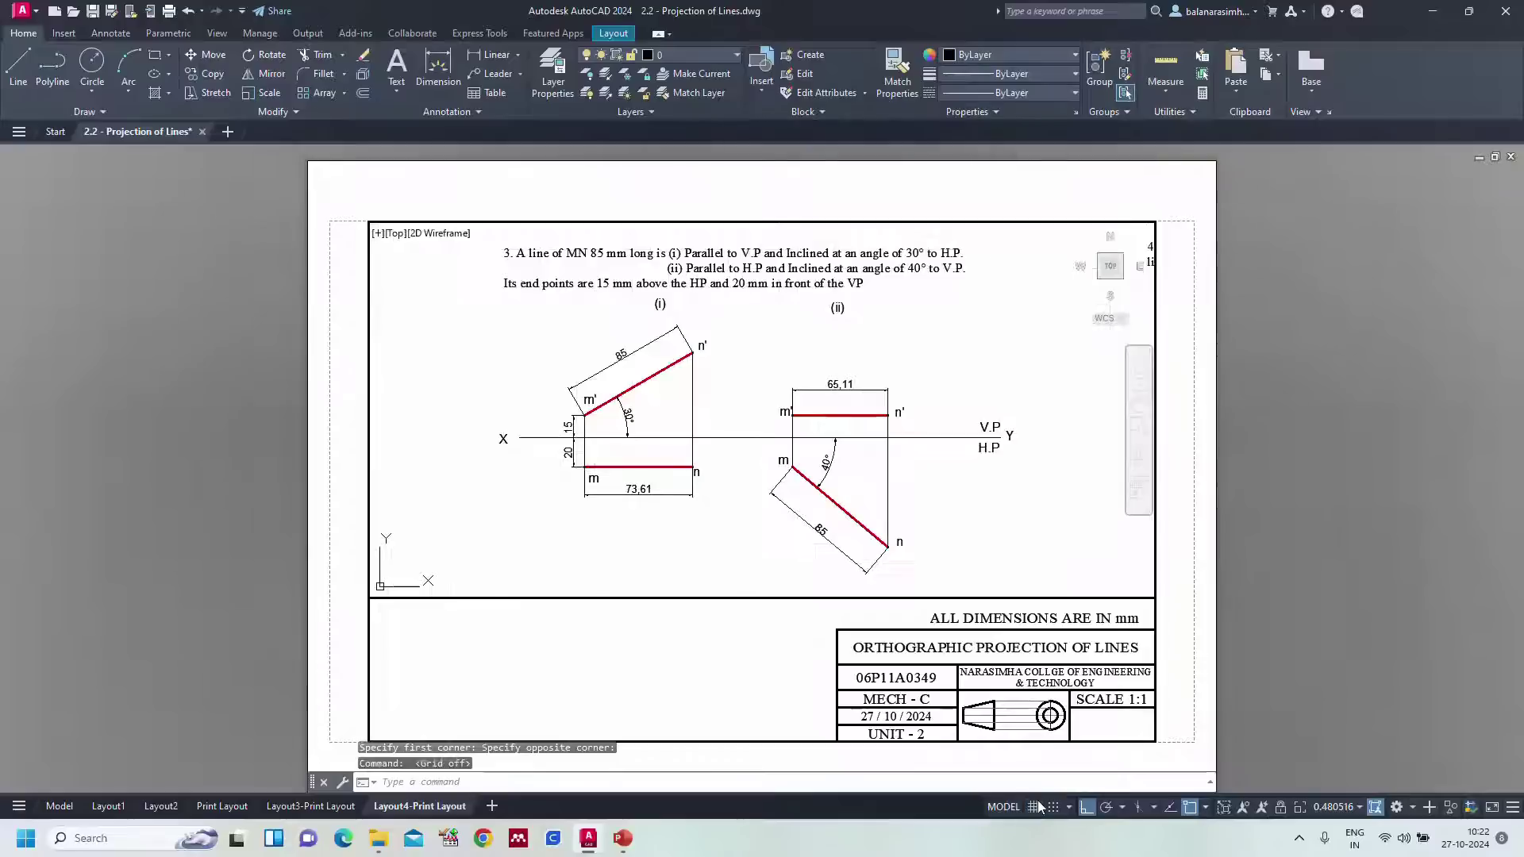
pyautogui.rightClick(490, 806)
# Insert a Print Layout from Desktop\UNIT 2 .dwt and open the new Layout5-Print Layout sheet.
pyautogui.click(545, 722)
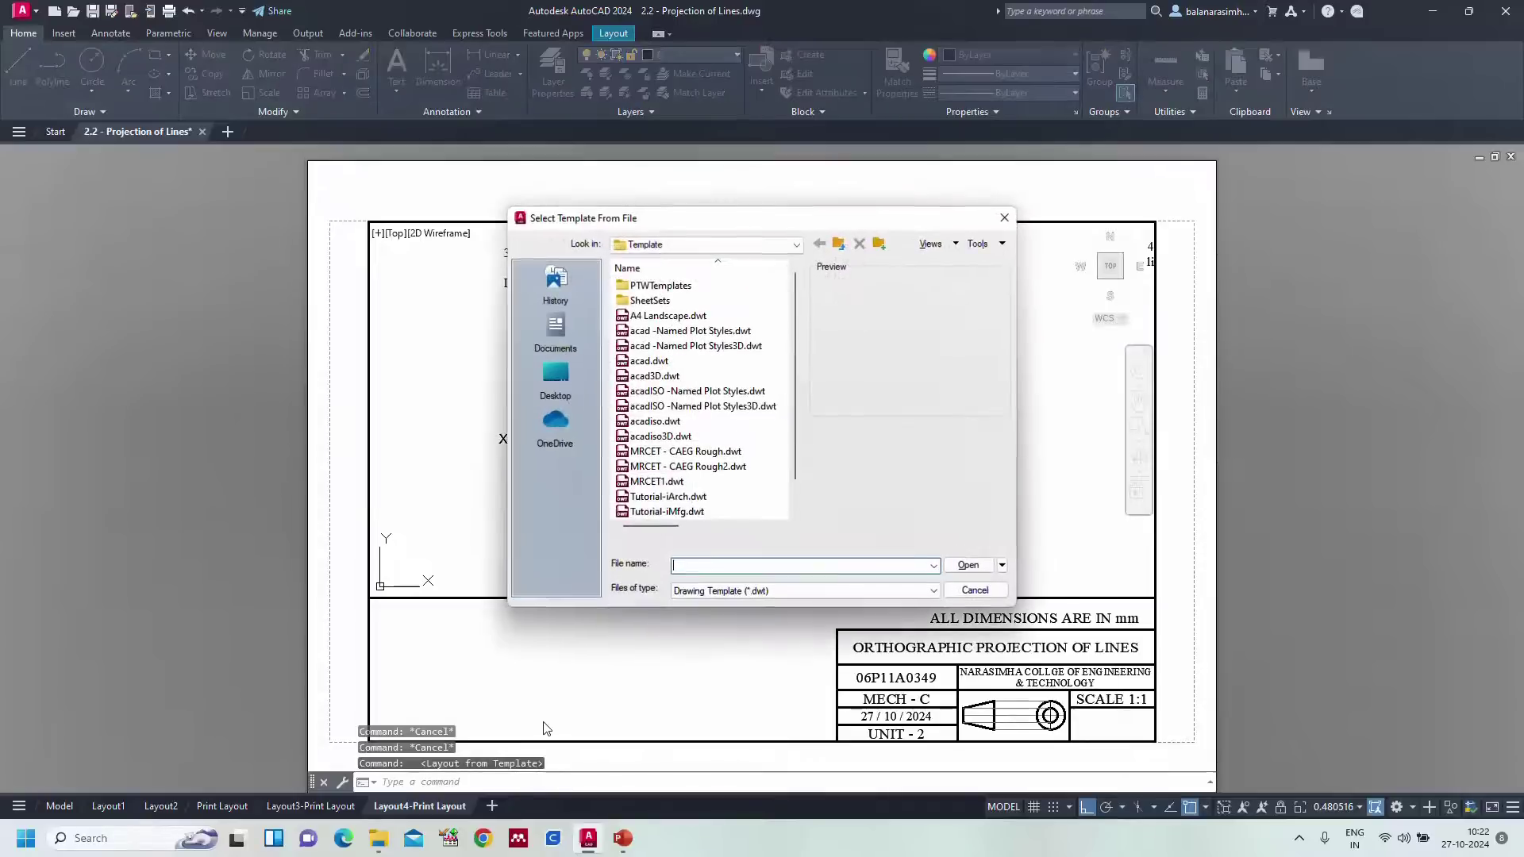
pyautogui.click(790, 245)
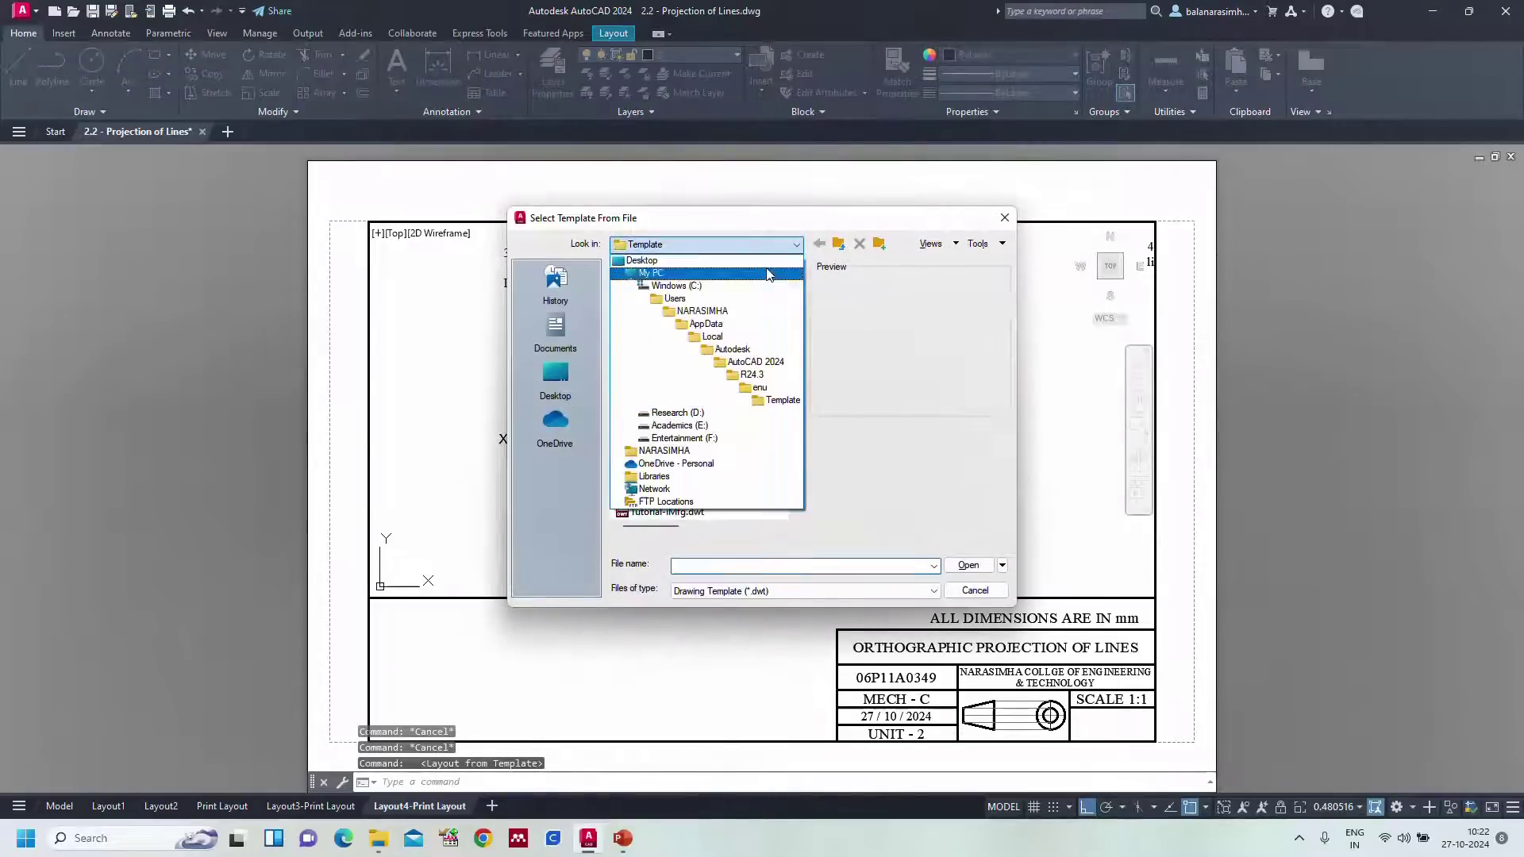
pyautogui.click(767, 260)
pyautogui.click(682, 378)
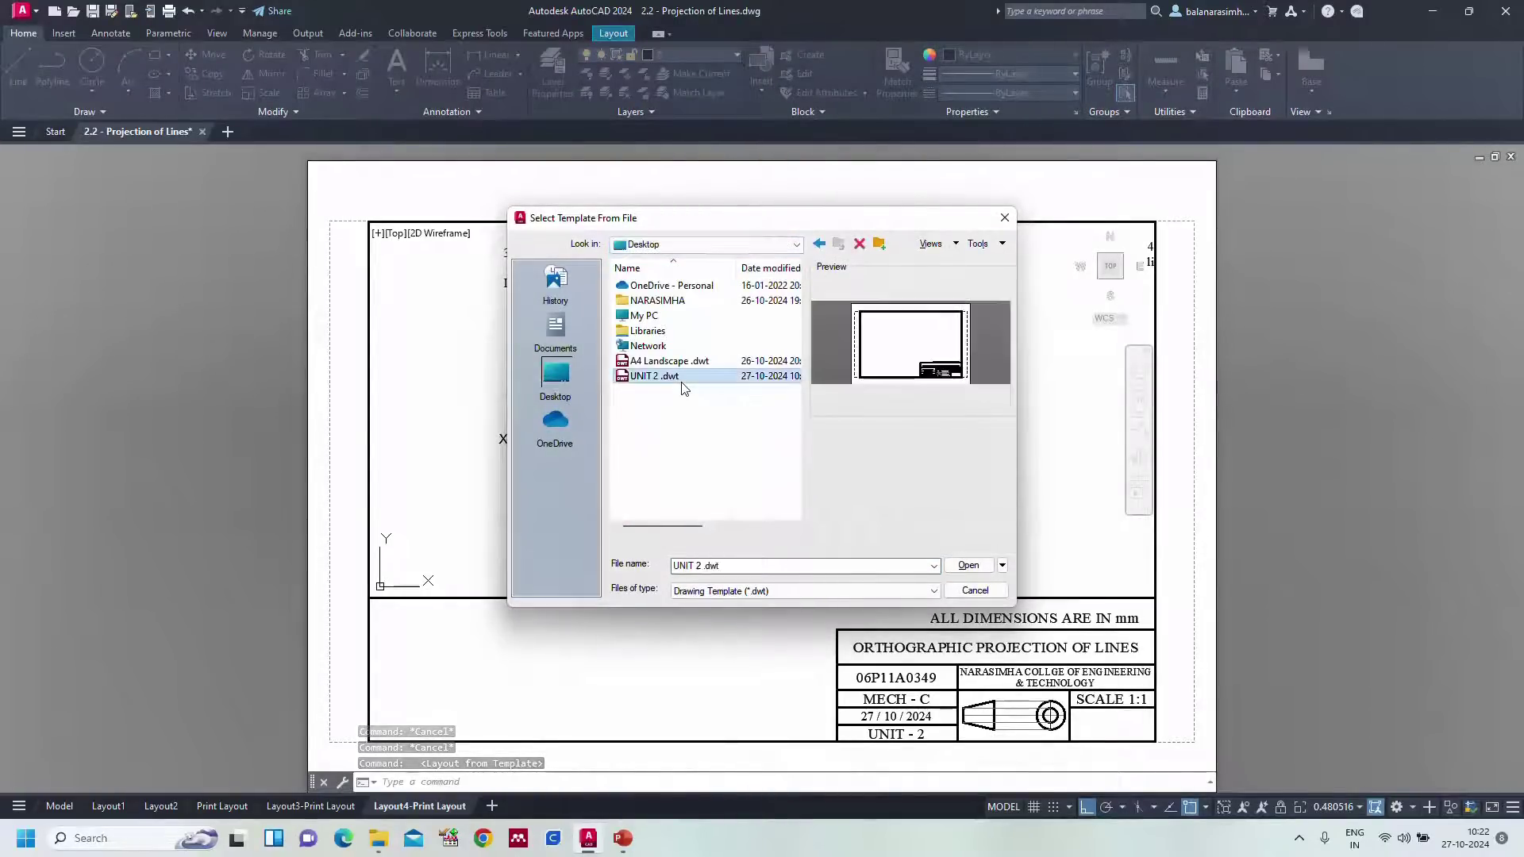
pyautogui.click(967, 565)
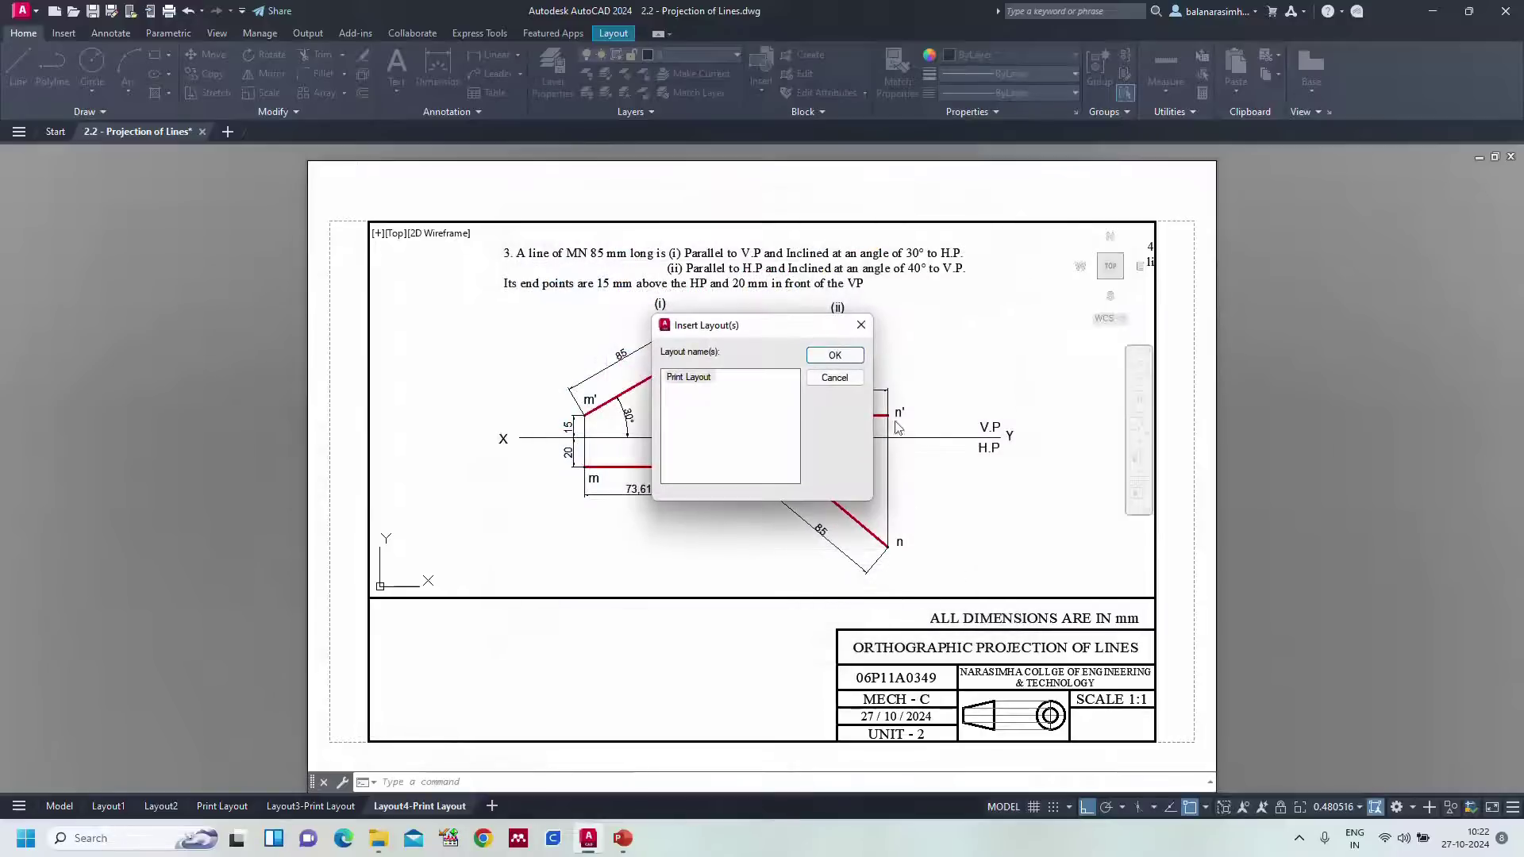
pyautogui.click(835, 357)
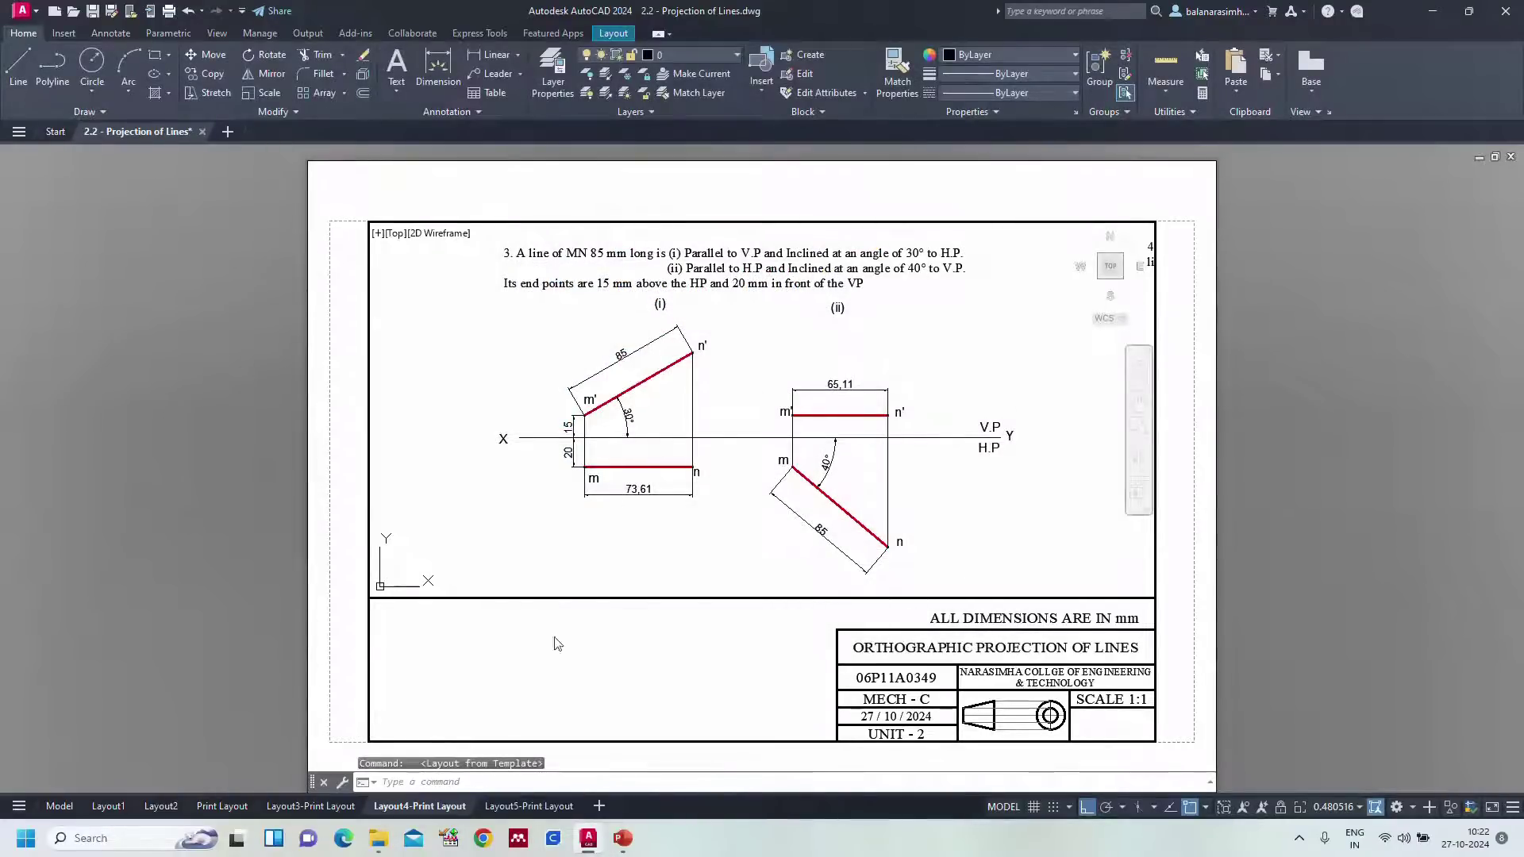
pyautogui.click(525, 806)
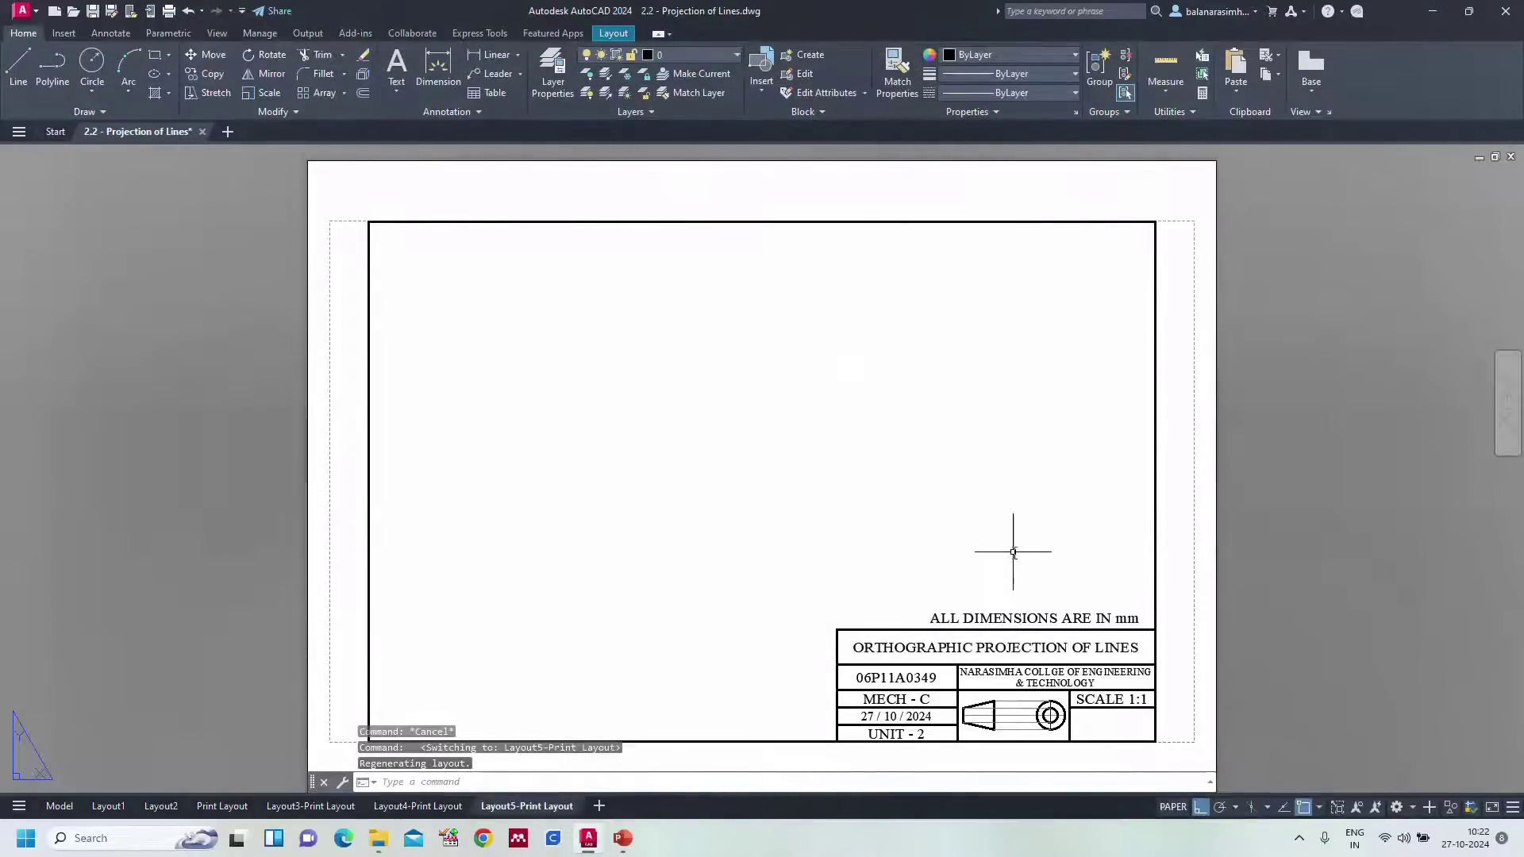
# Create an MVIEW viewport from the border's top-left to above the title block.
pyautogui.write('MVIEW')
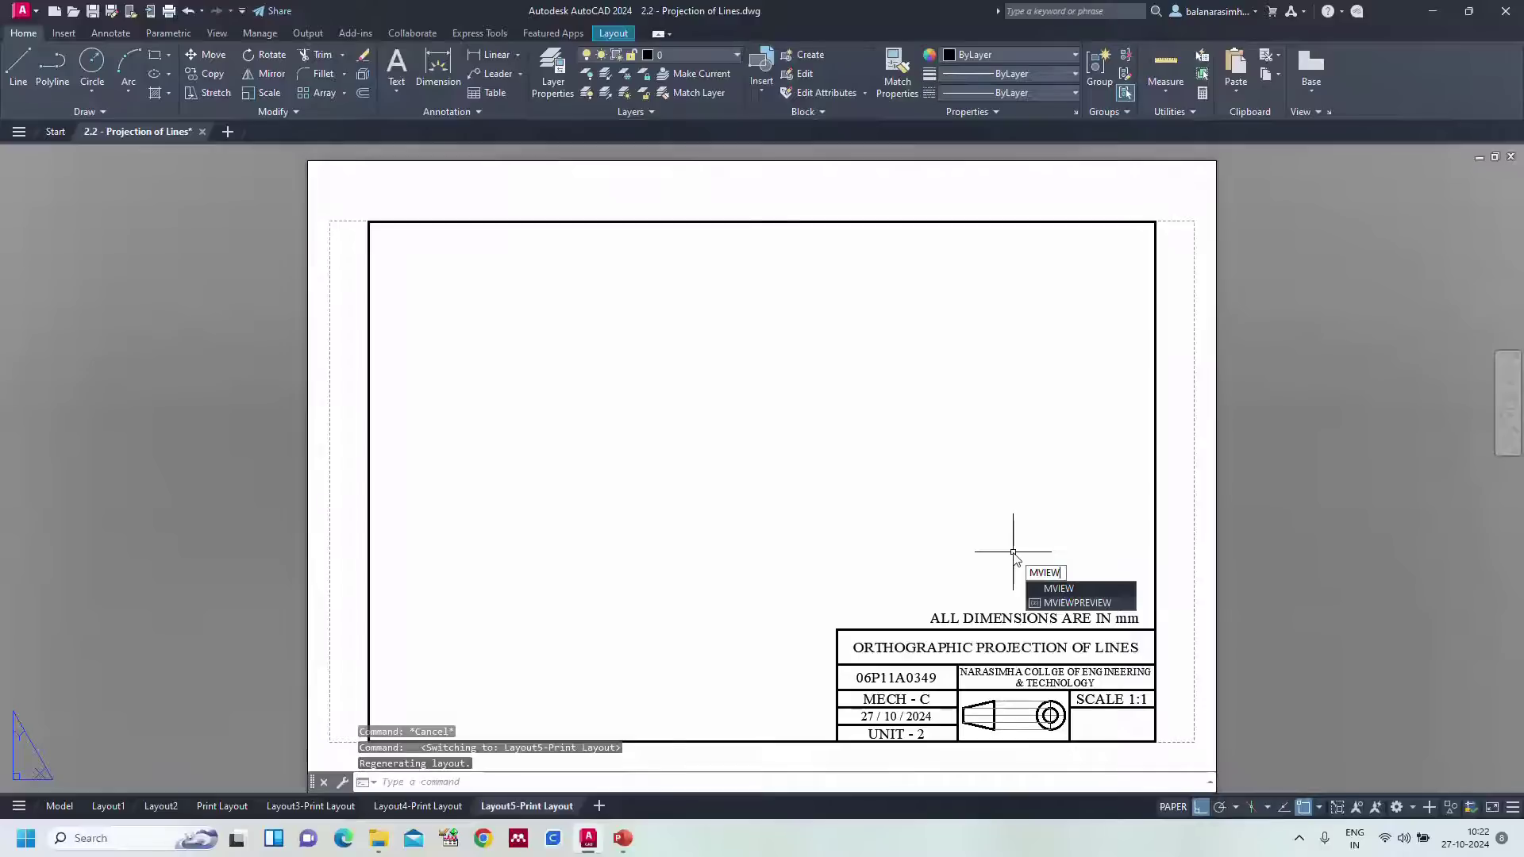
pyautogui.press('Return')
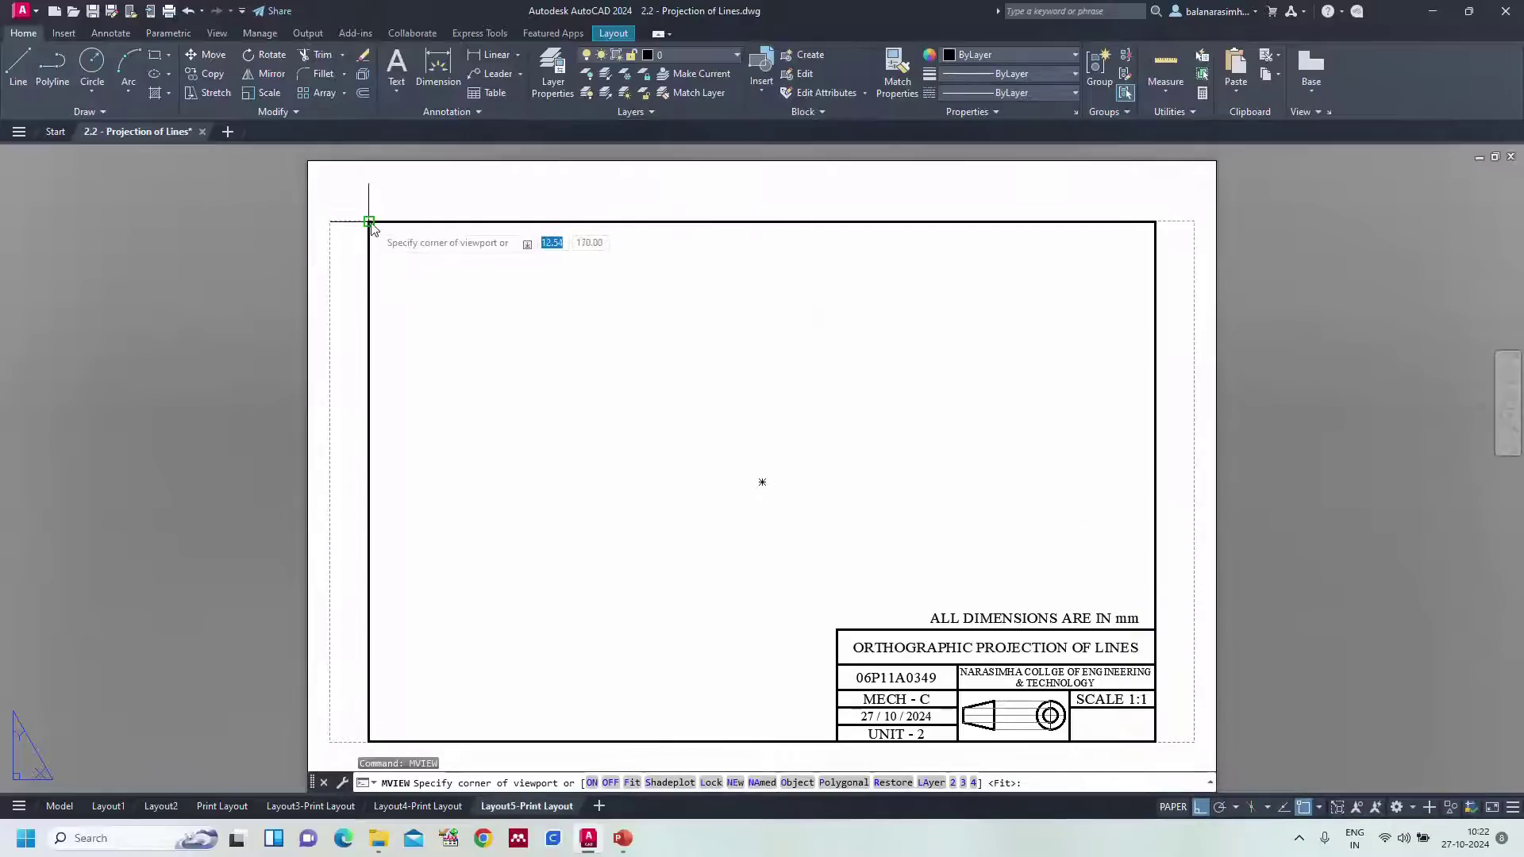
pyautogui.click(369, 223)
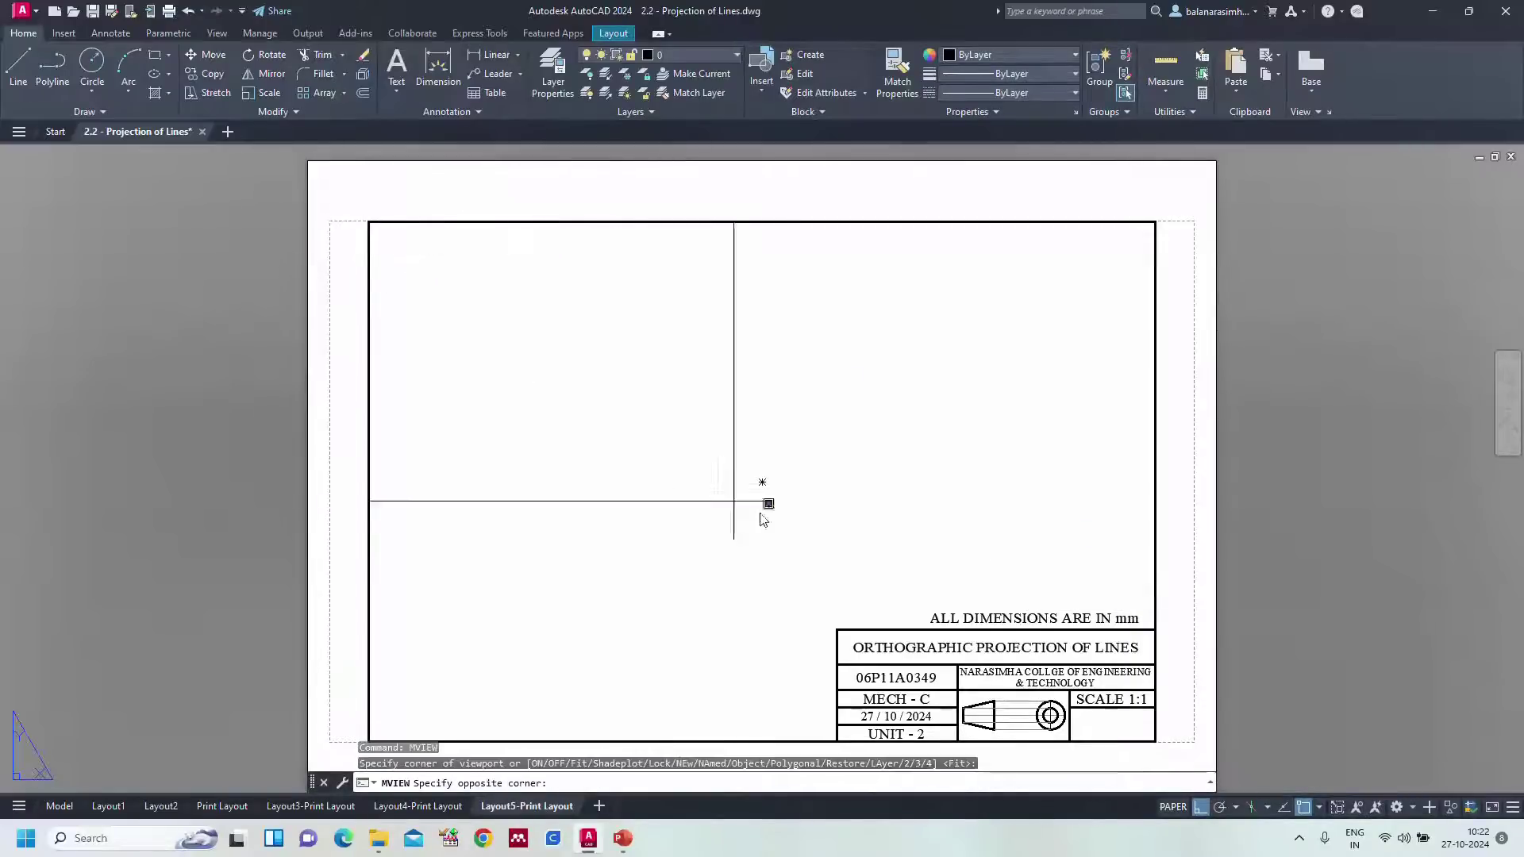
pyautogui.click(1155, 598)
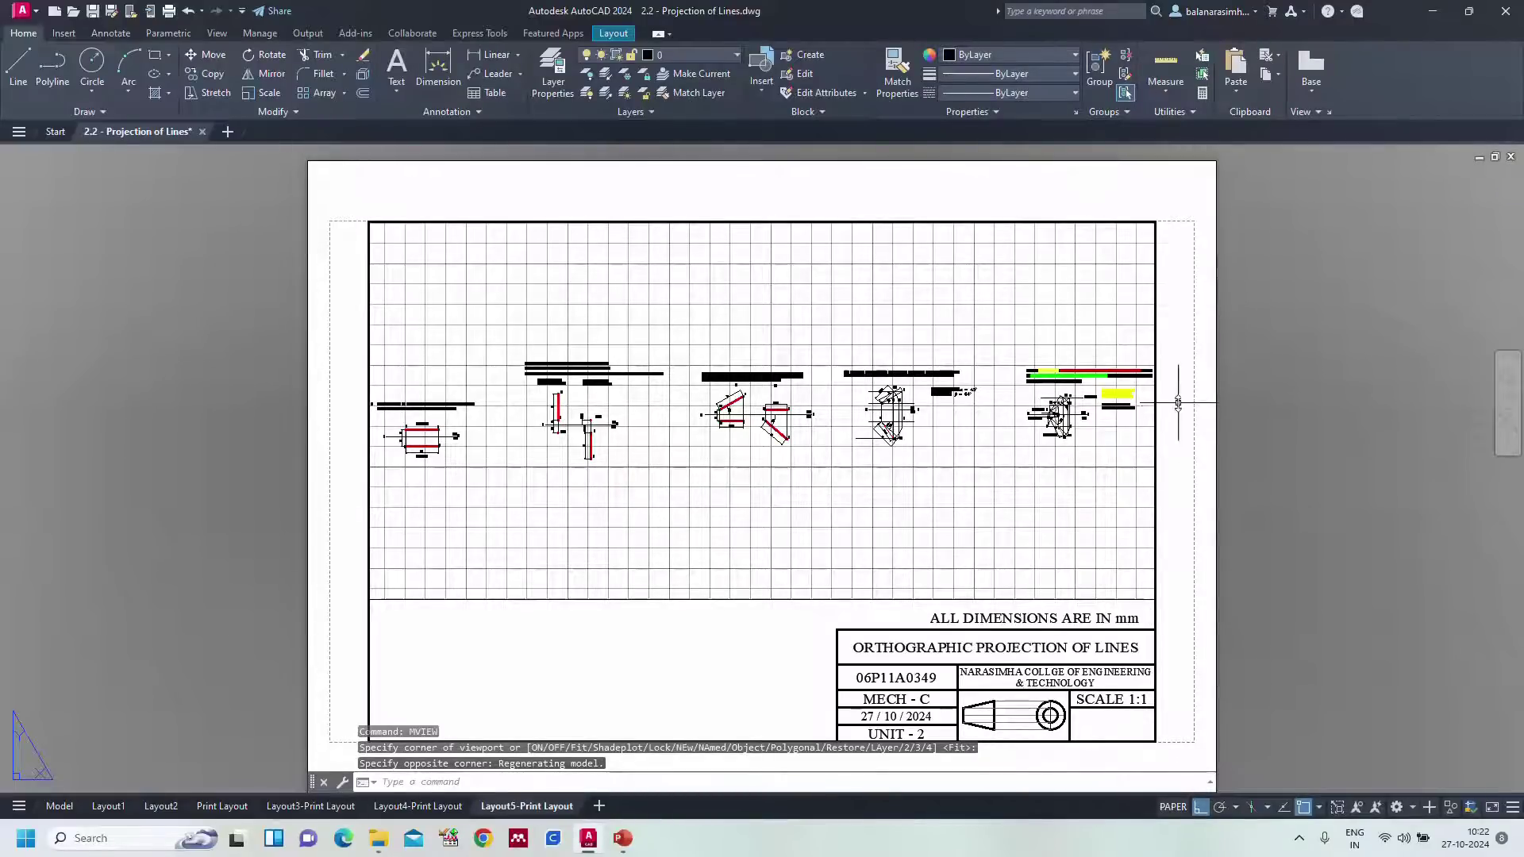
# Zoom the viewport onto the fifth drawing and turn the grid off.
pyautogui.click(1174, 807)
pyautogui.click(1140, 450)
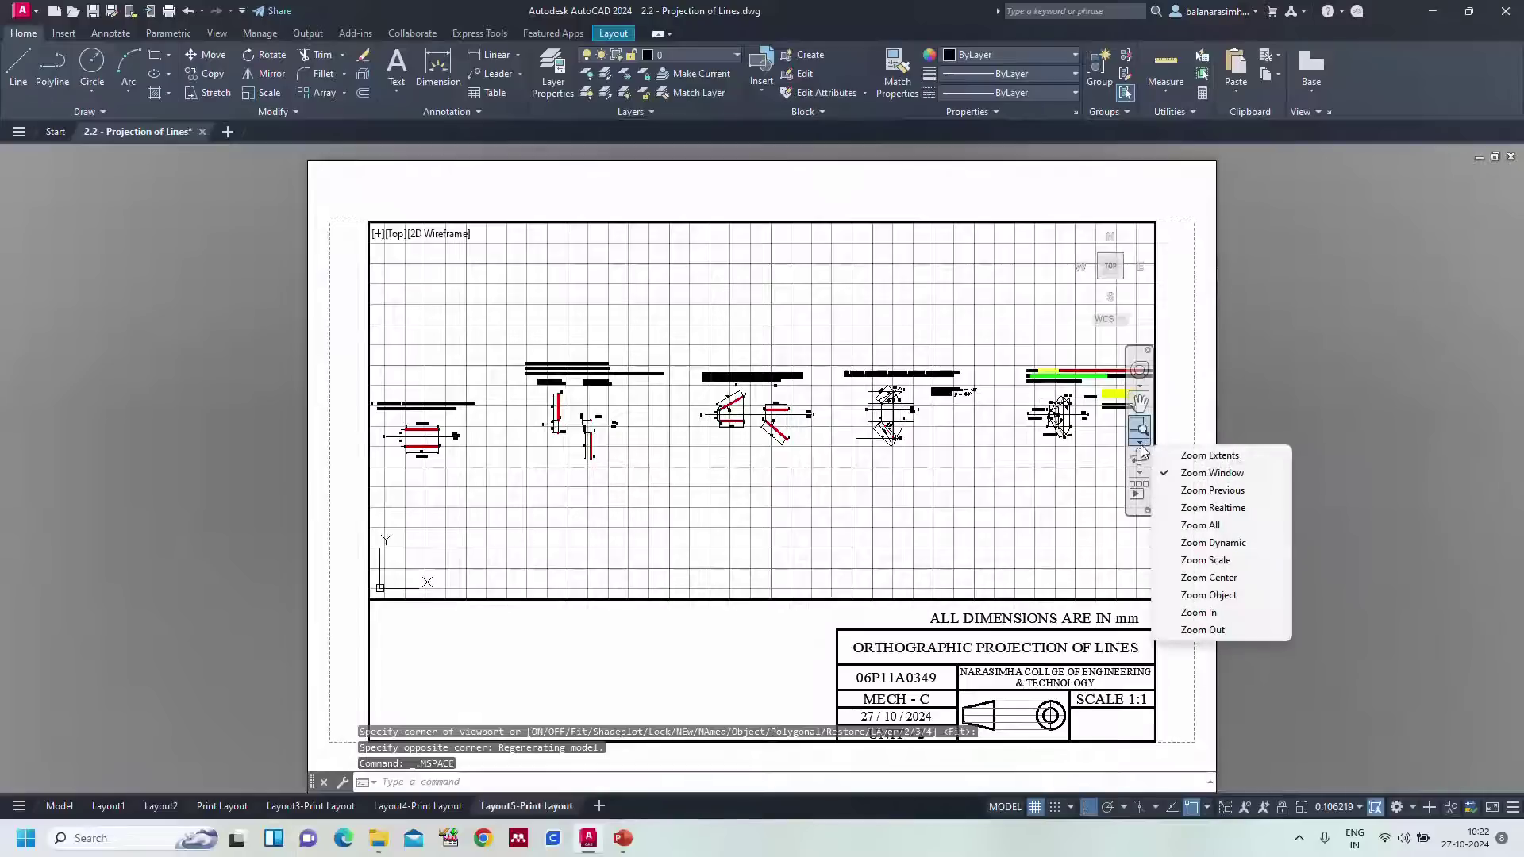
pyautogui.click(1182, 469)
pyautogui.scroll(-2, 1020, 381)
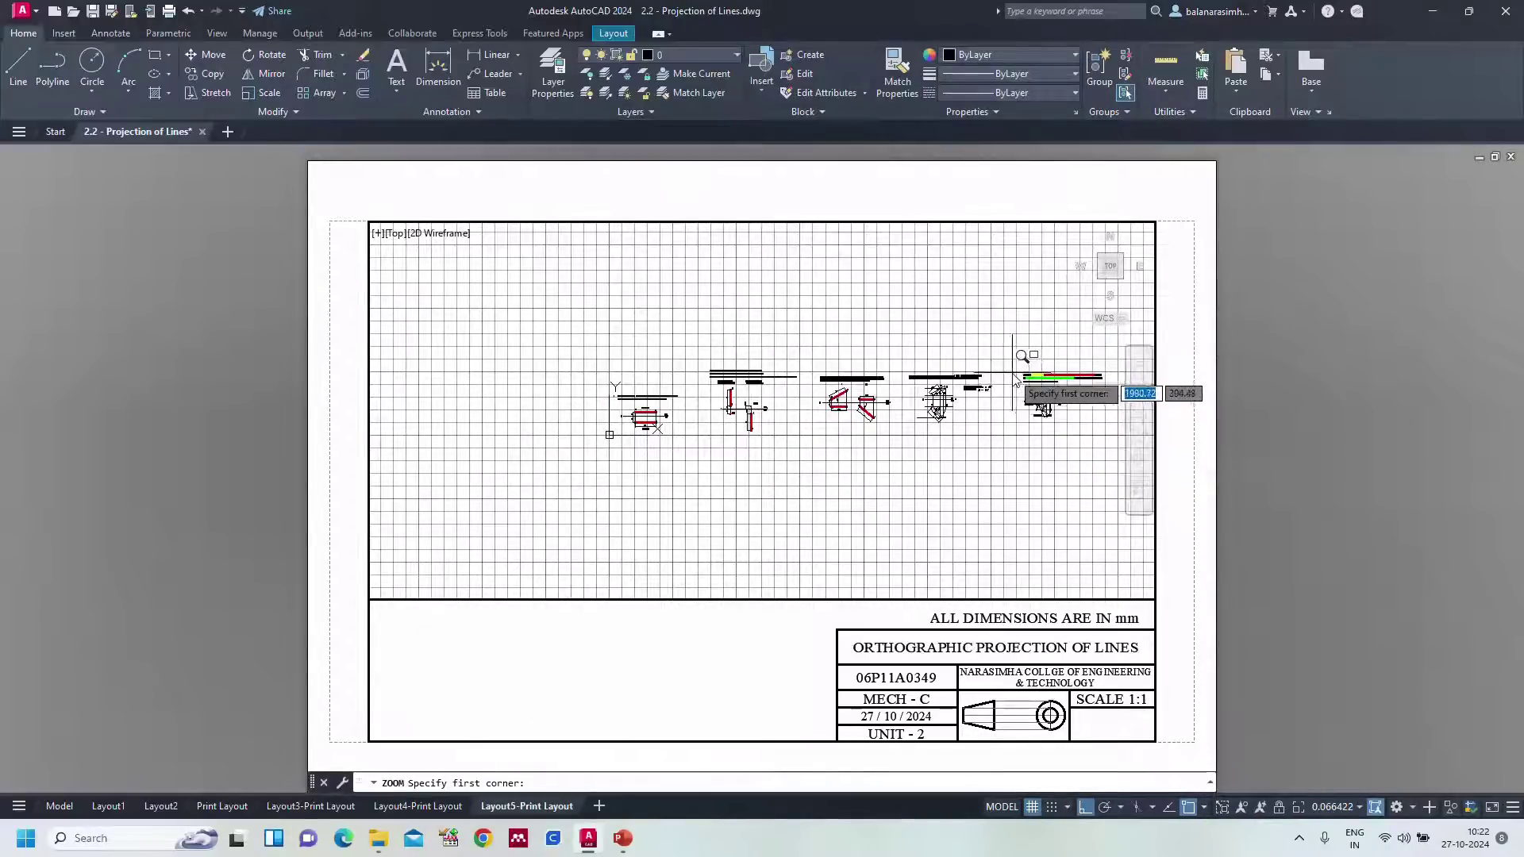
pyautogui.click(1018, 369)
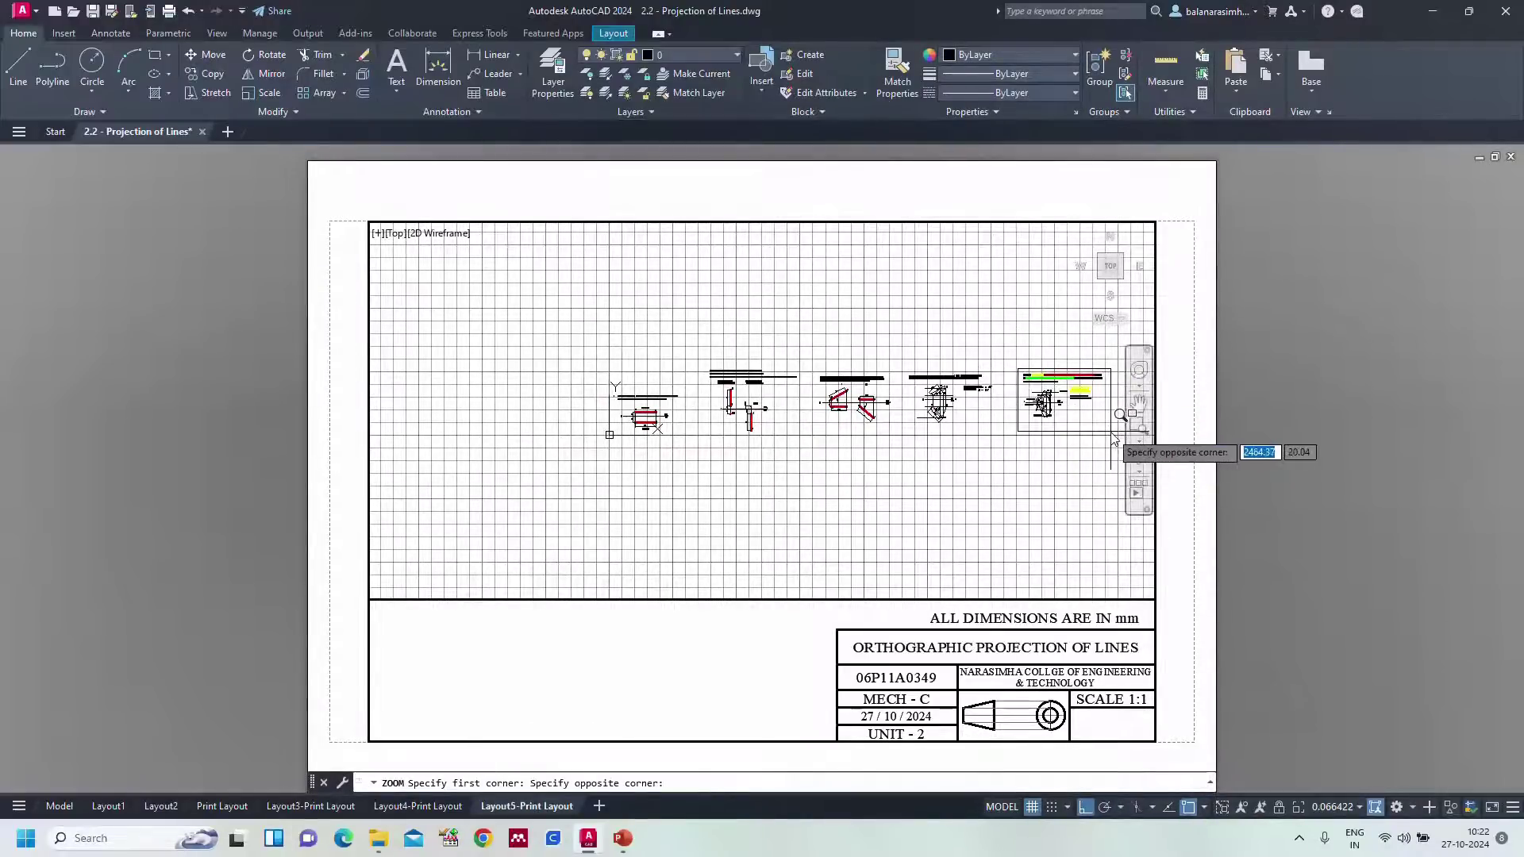
pyautogui.click(1103, 435)
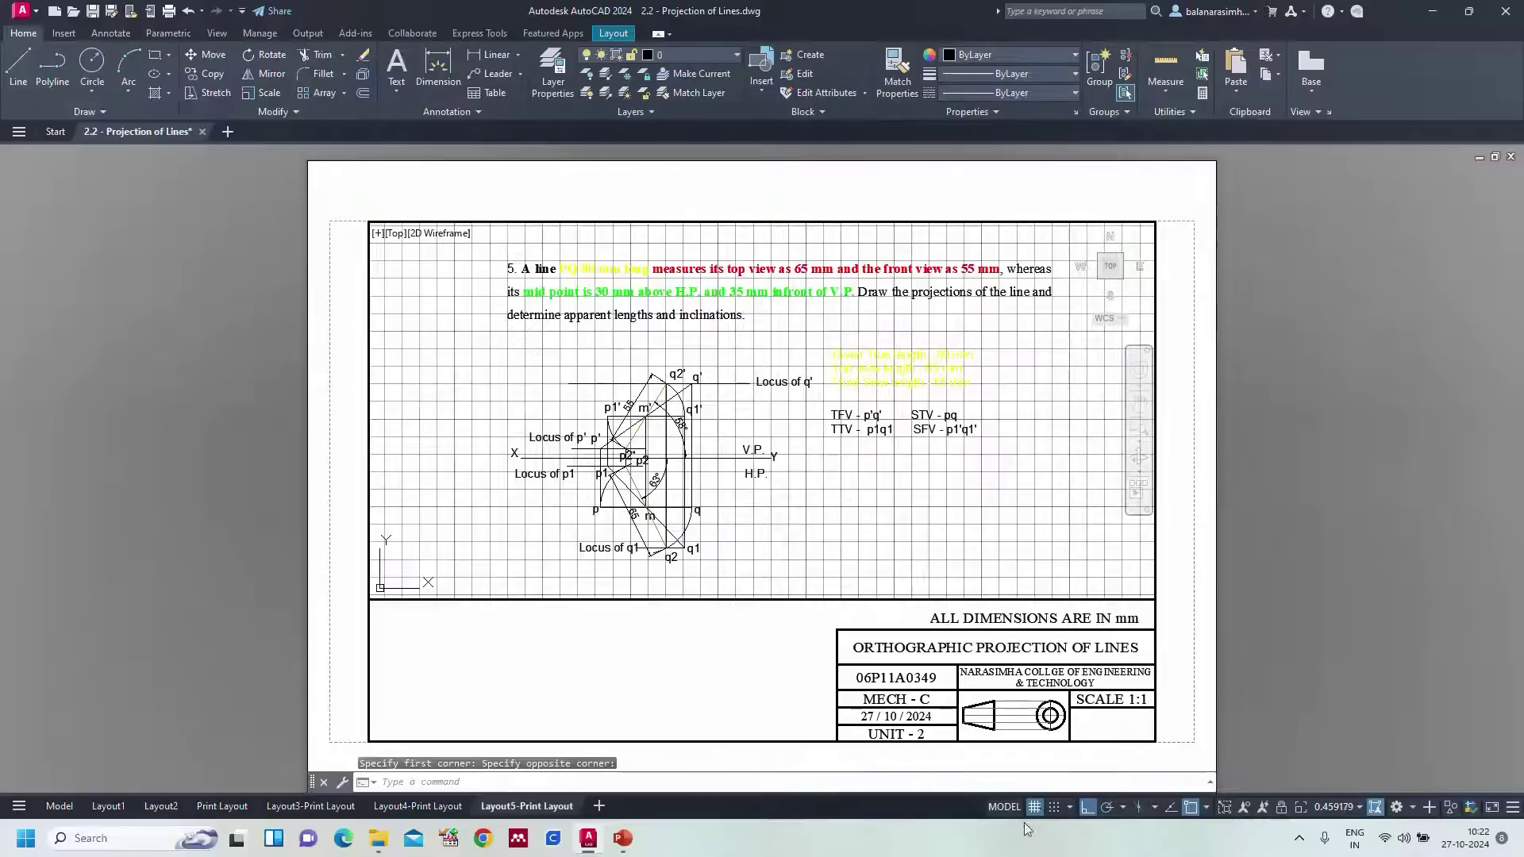
pyautogui.click(1036, 807)
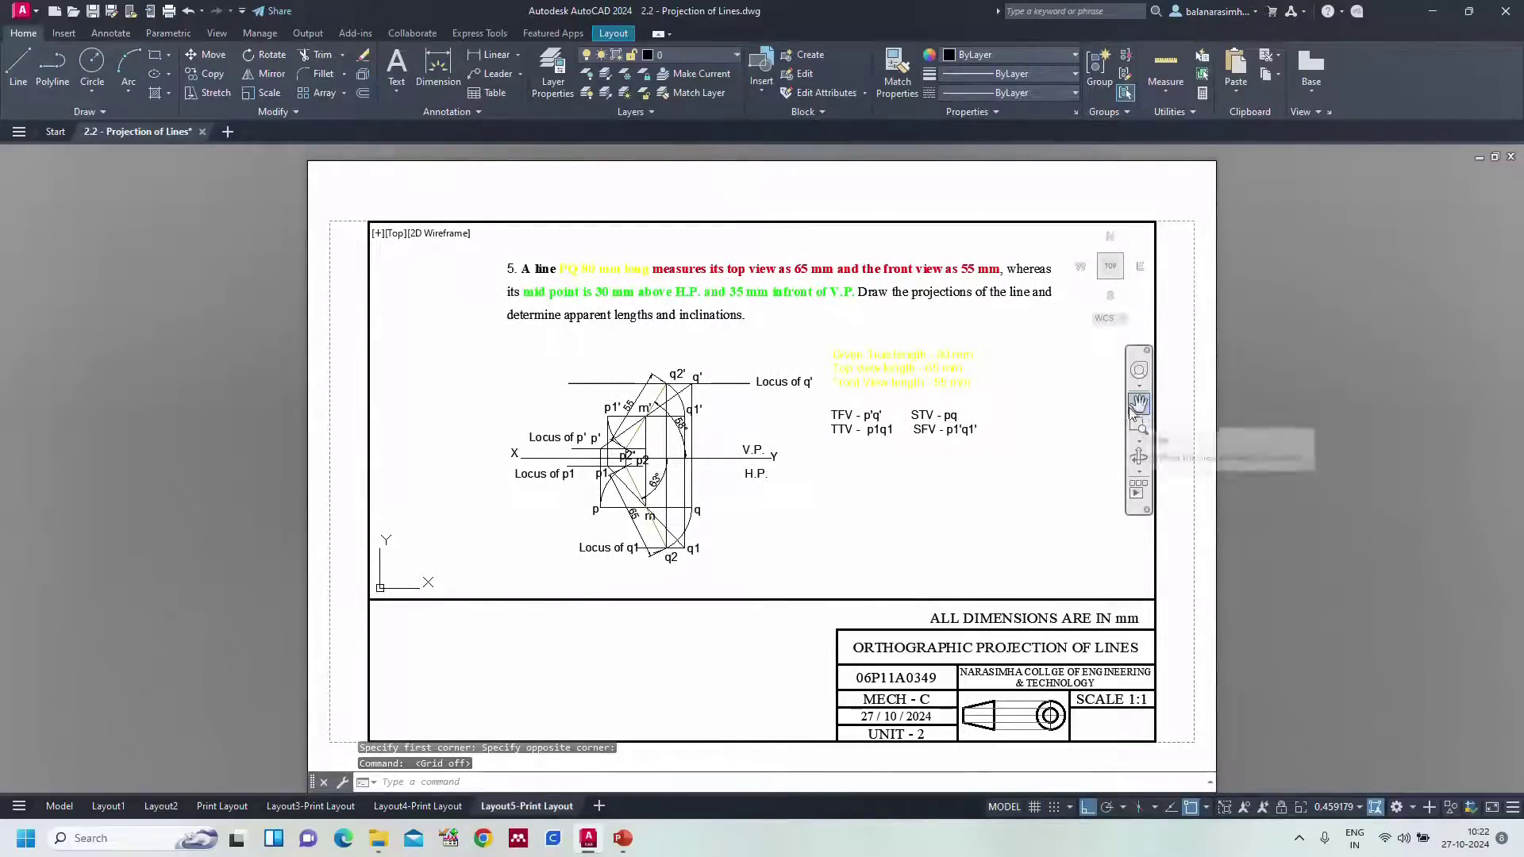
# Re-zoom to frame problem 5's statement text and the PQ projections together.
pyautogui.click(1143, 445)
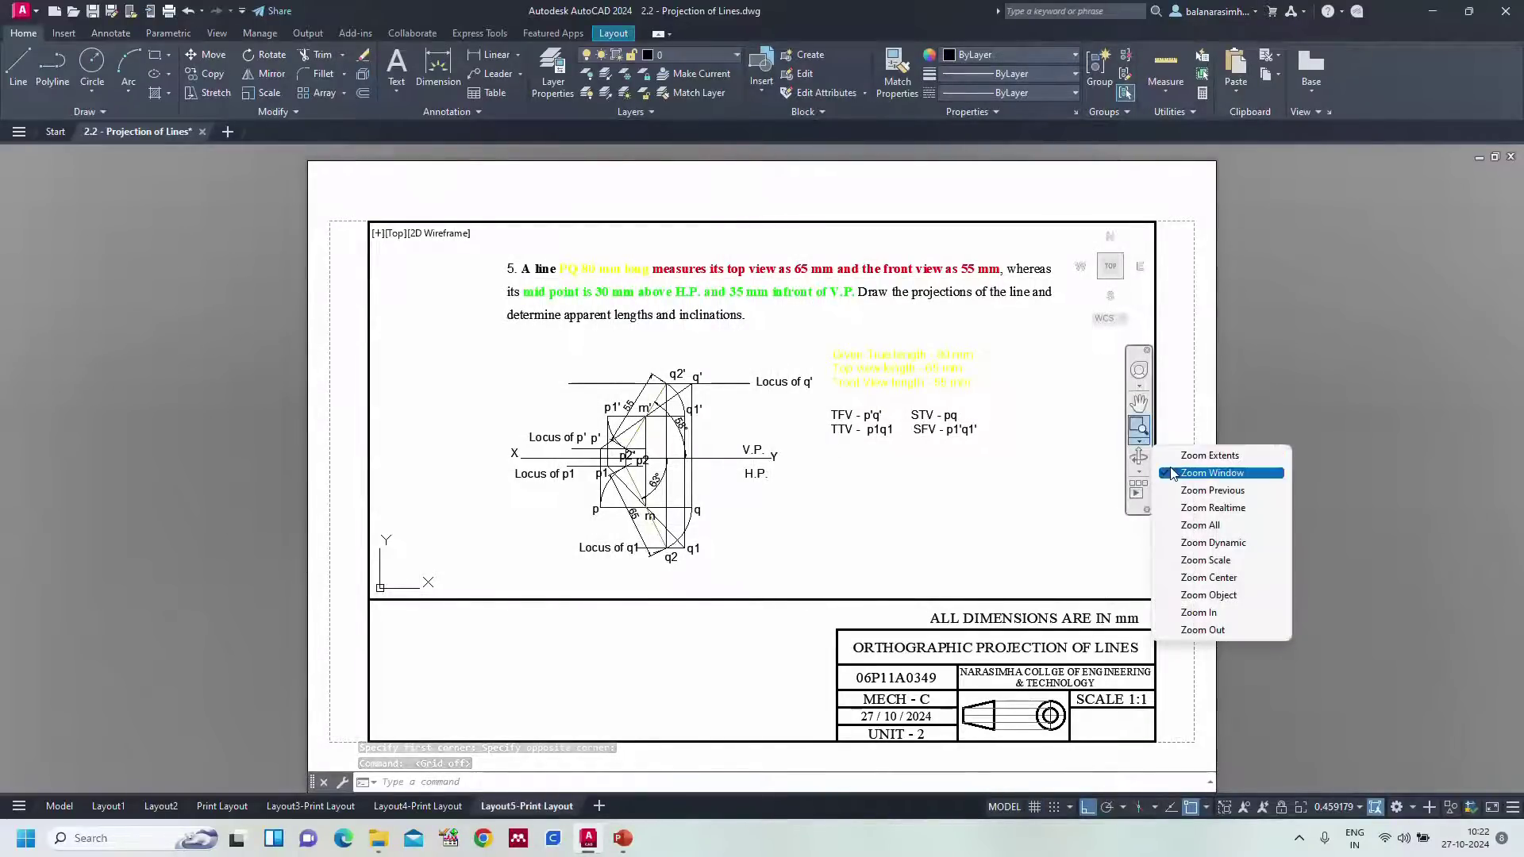
pyautogui.click(1211, 461)
pyautogui.click(500, 255)
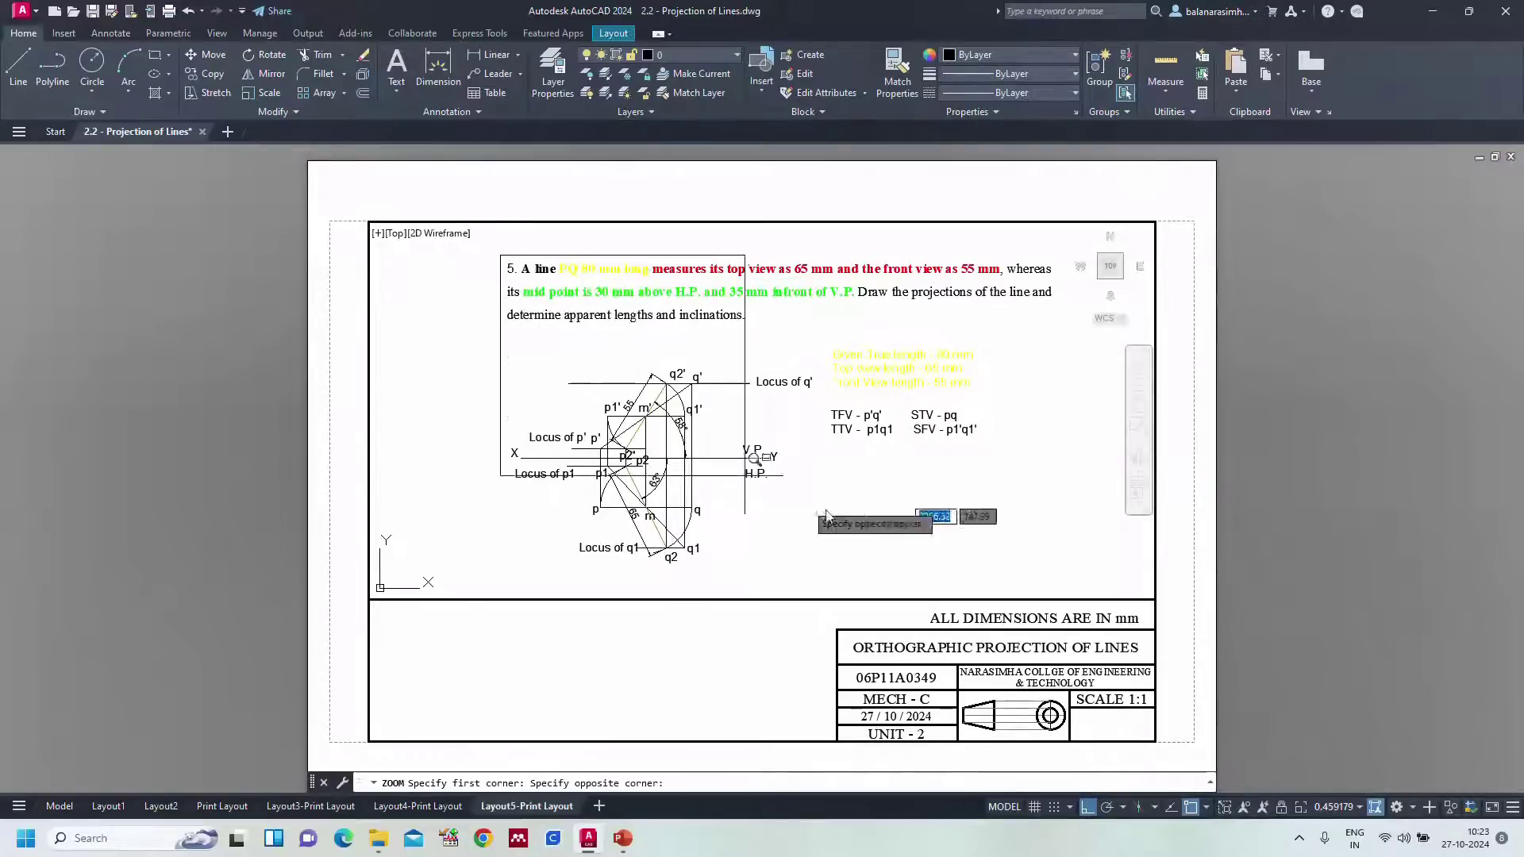
pyautogui.click(1060, 571)
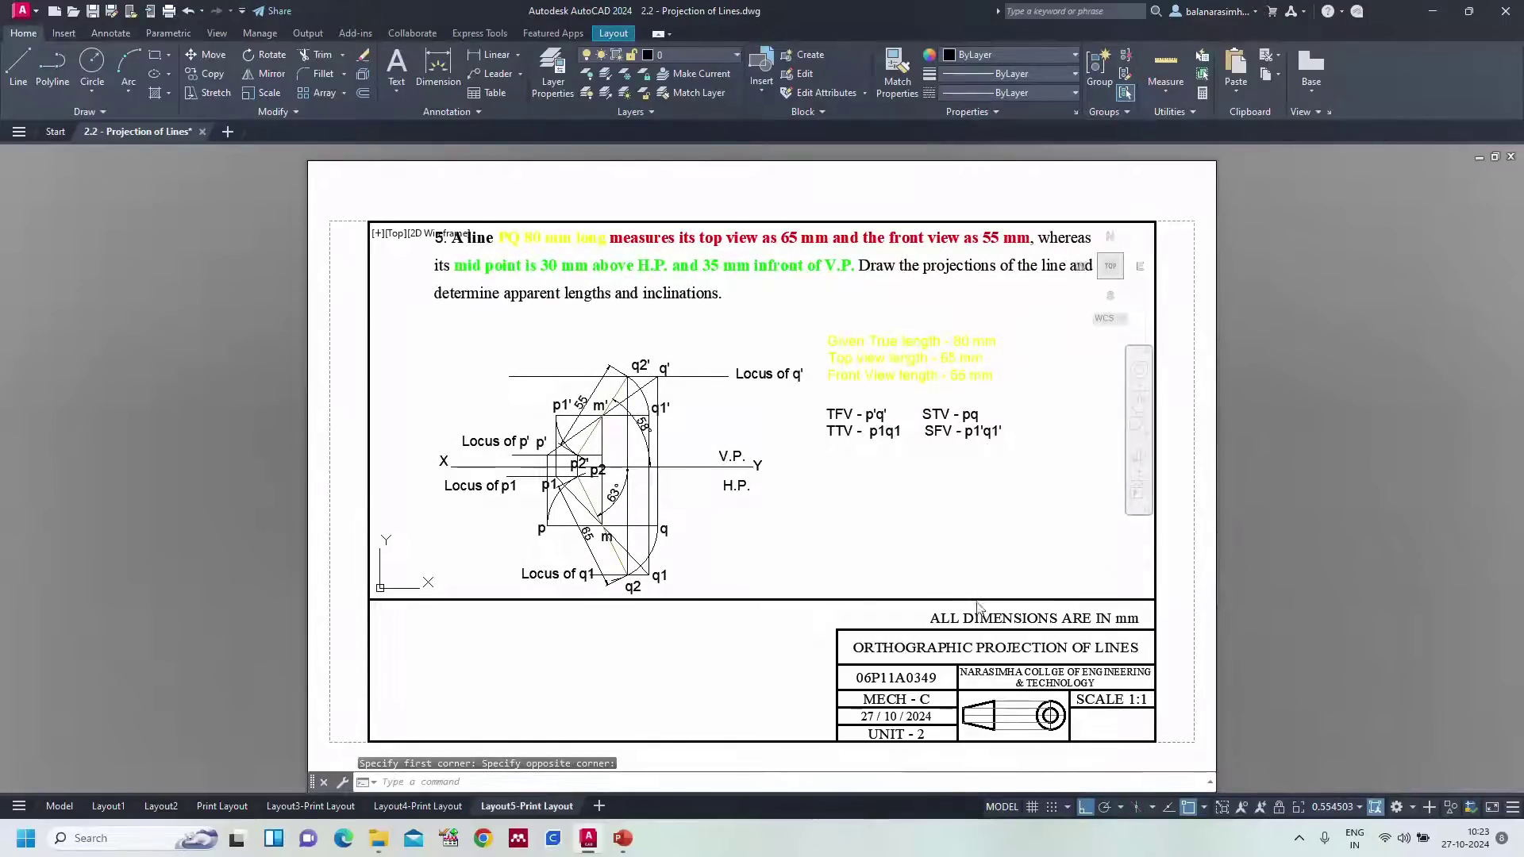
pyautogui.press('Escape')
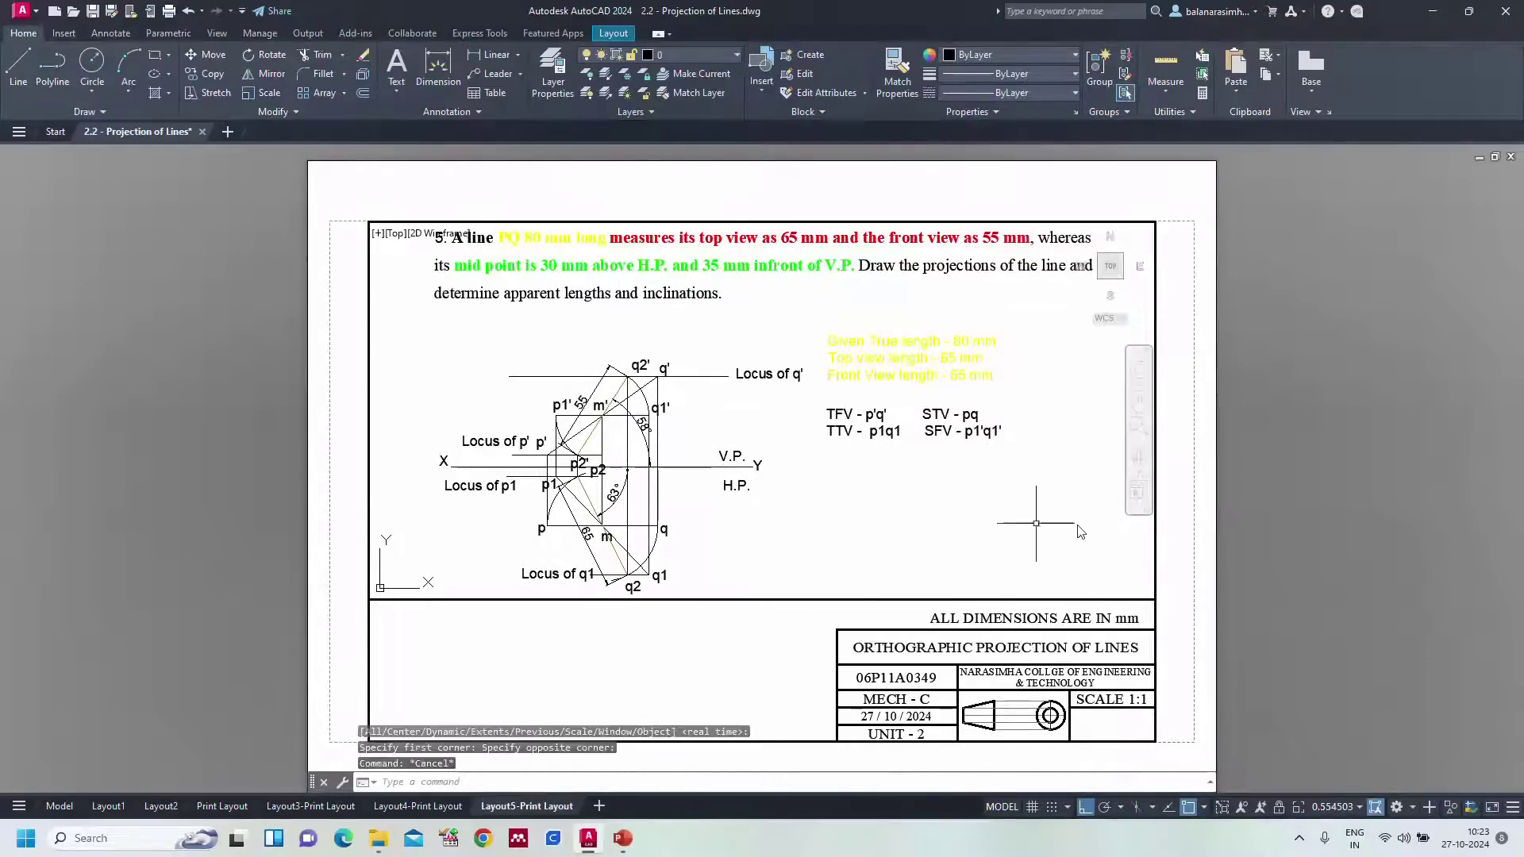
# Review the Print Layout, Layout3, Layout4 and Layout5 sheets in turn.
pyautogui.click(215, 808)
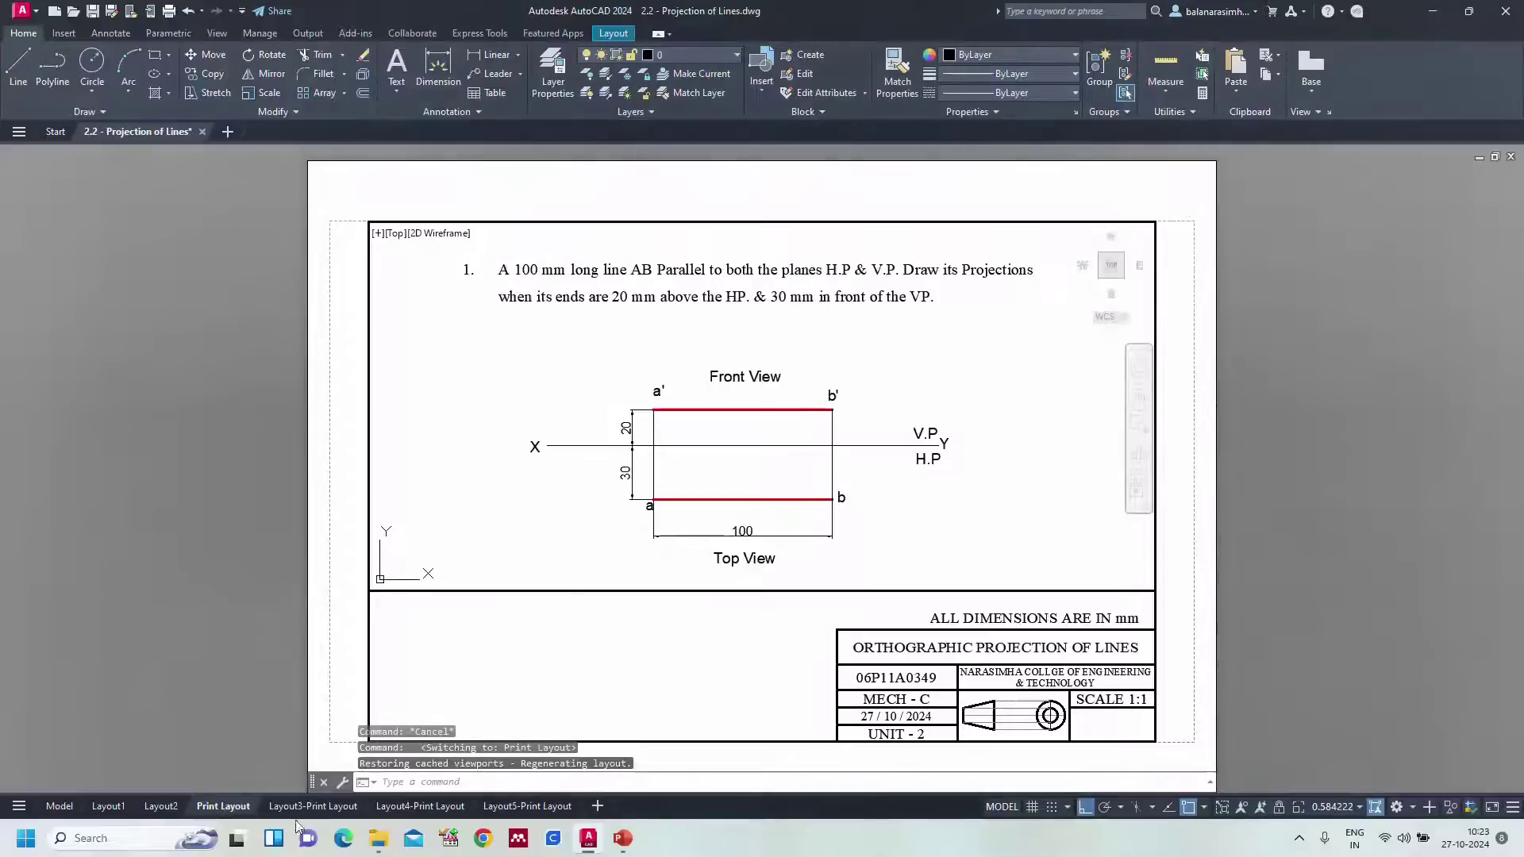
pyautogui.click(312, 808)
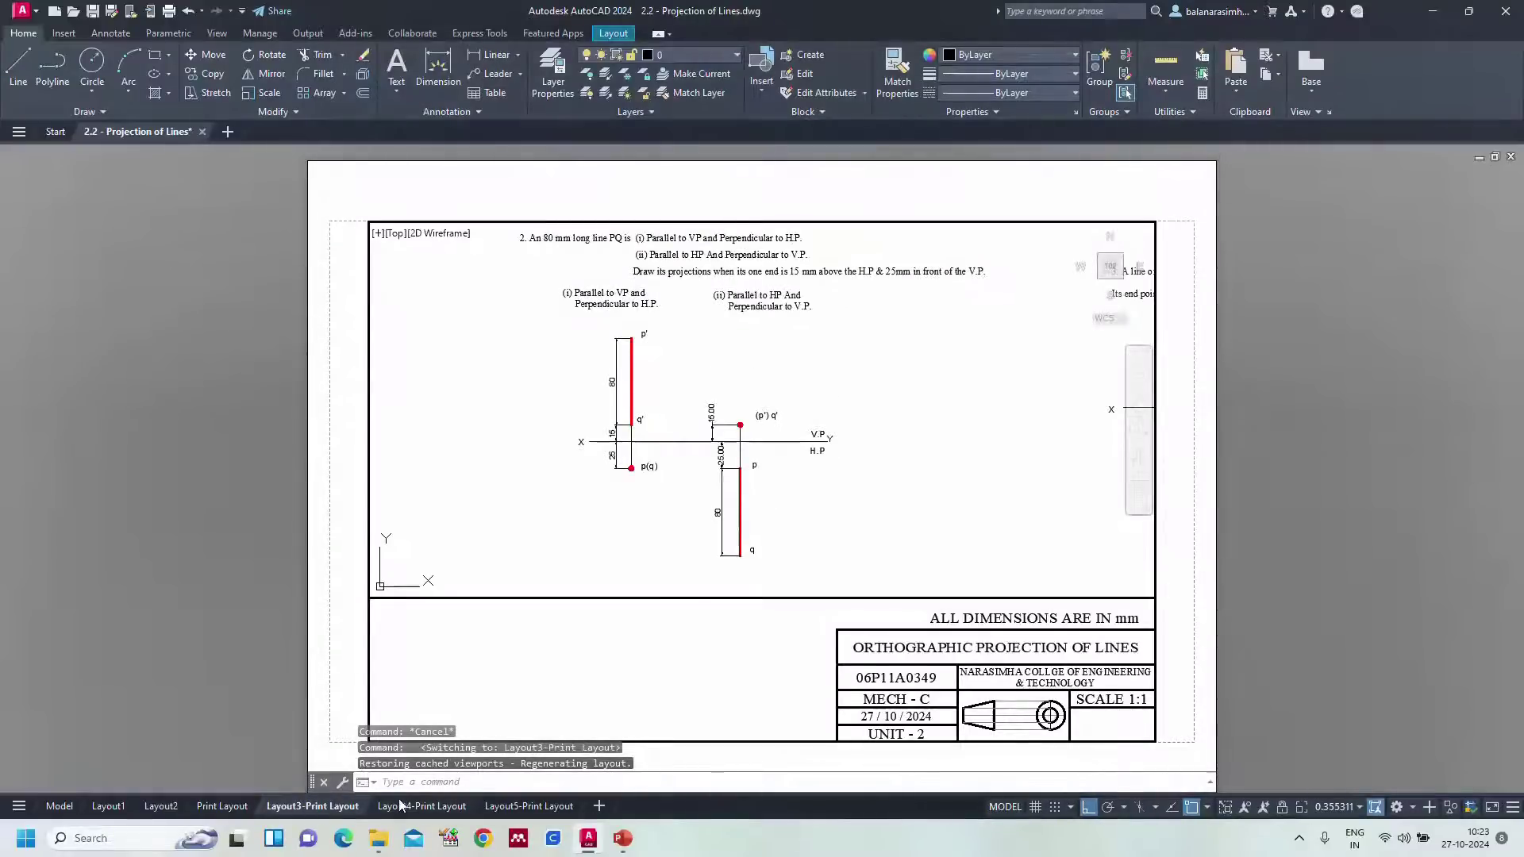
pyautogui.click(409, 808)
pyautogui.click(527, 806)
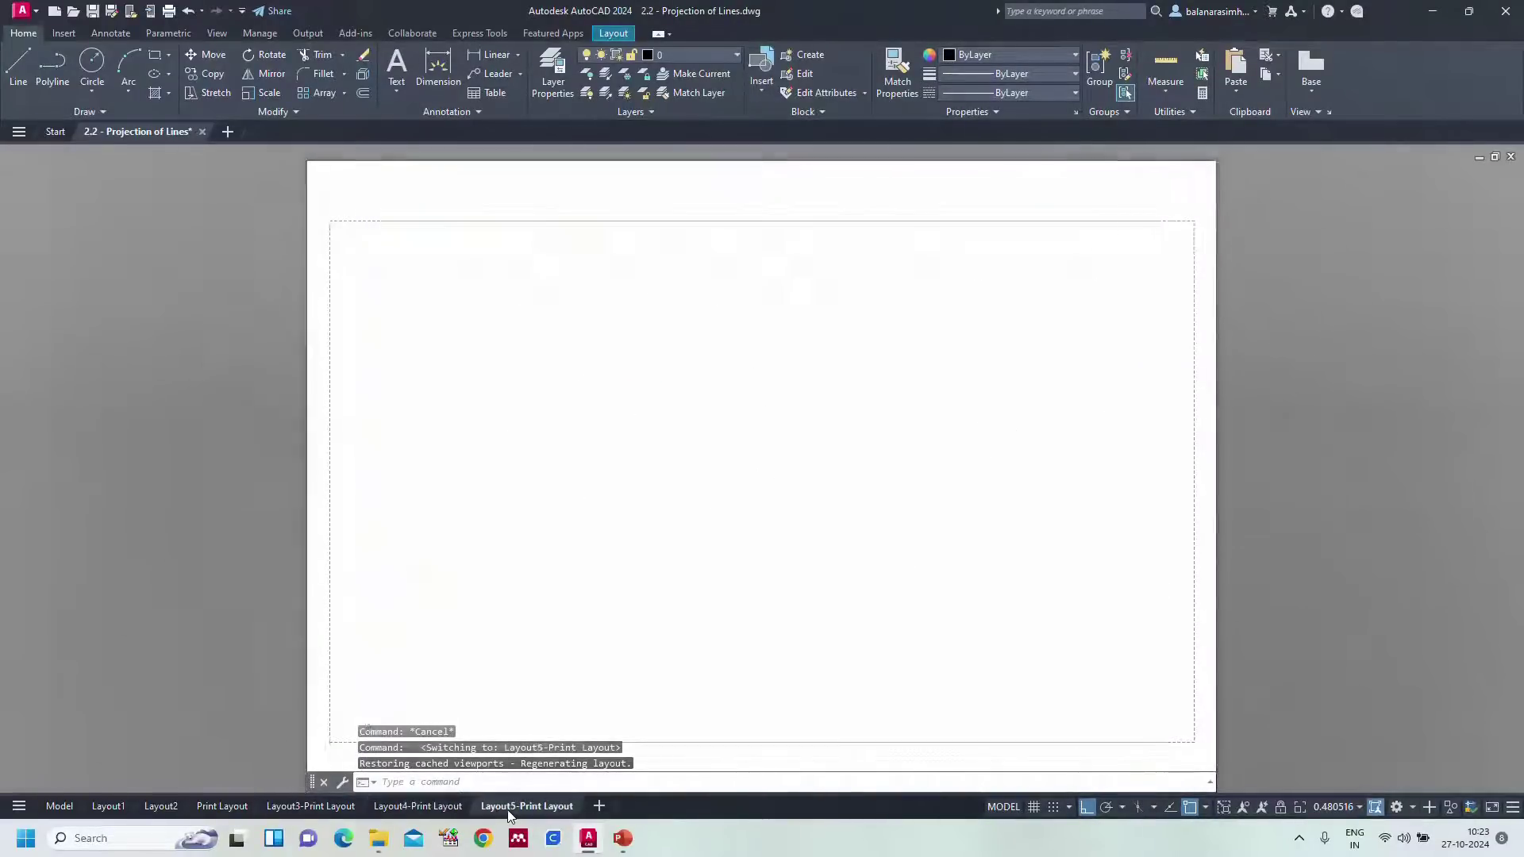
# Insert a Print Layout from Desktop\UNIT 2.dwt and open the new Layout6-Print Layout.
pyautogui.rightClick(606, 818)
pyautogui.click(643, 730)
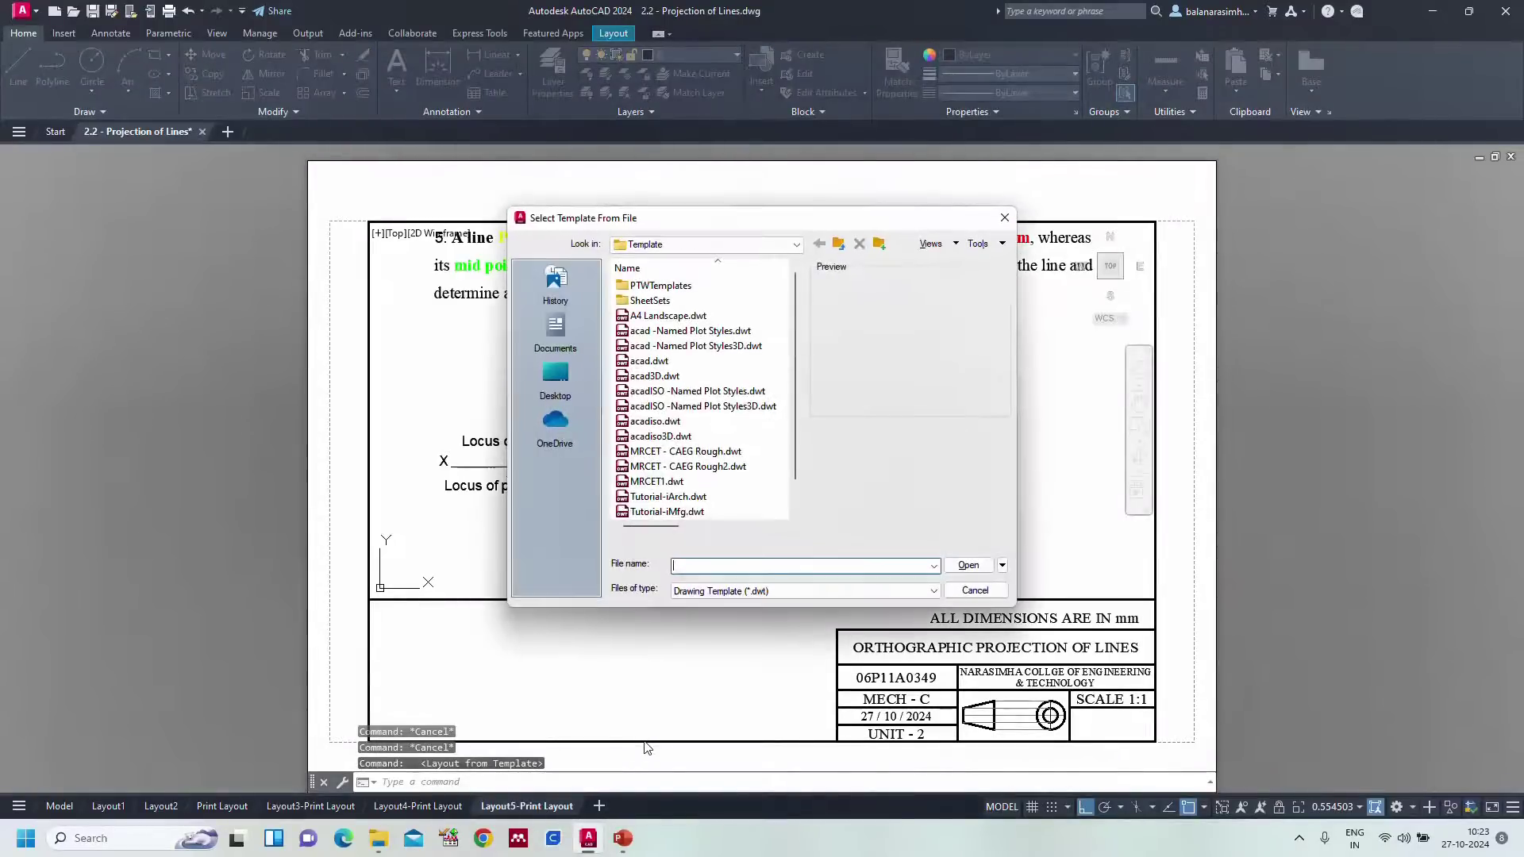
pyautogui.click(796, 245)
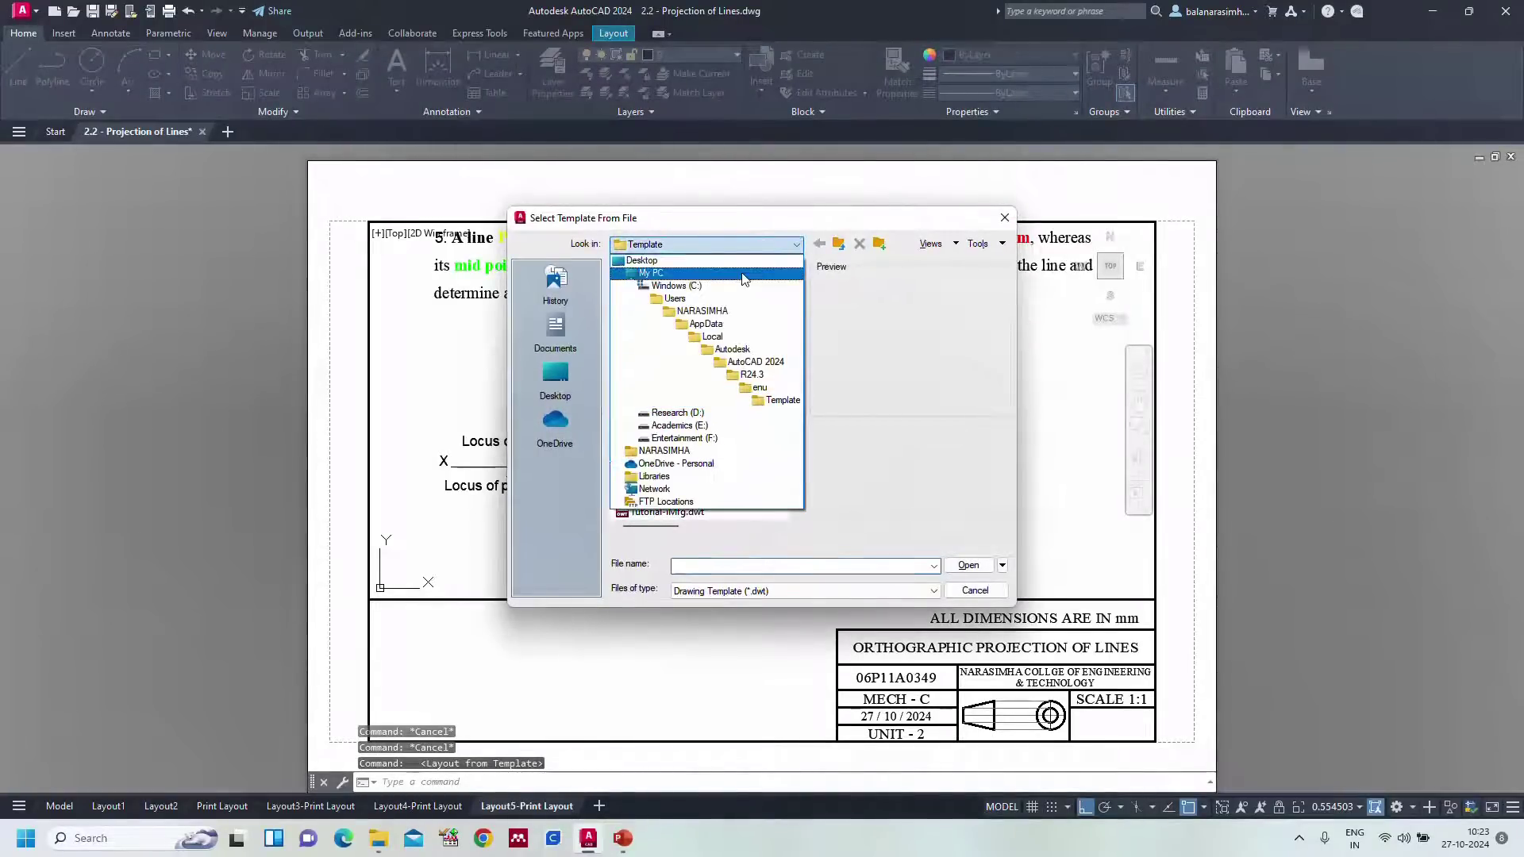
pyautogui.click(744, 274)
pyautogui.click(796, 245)
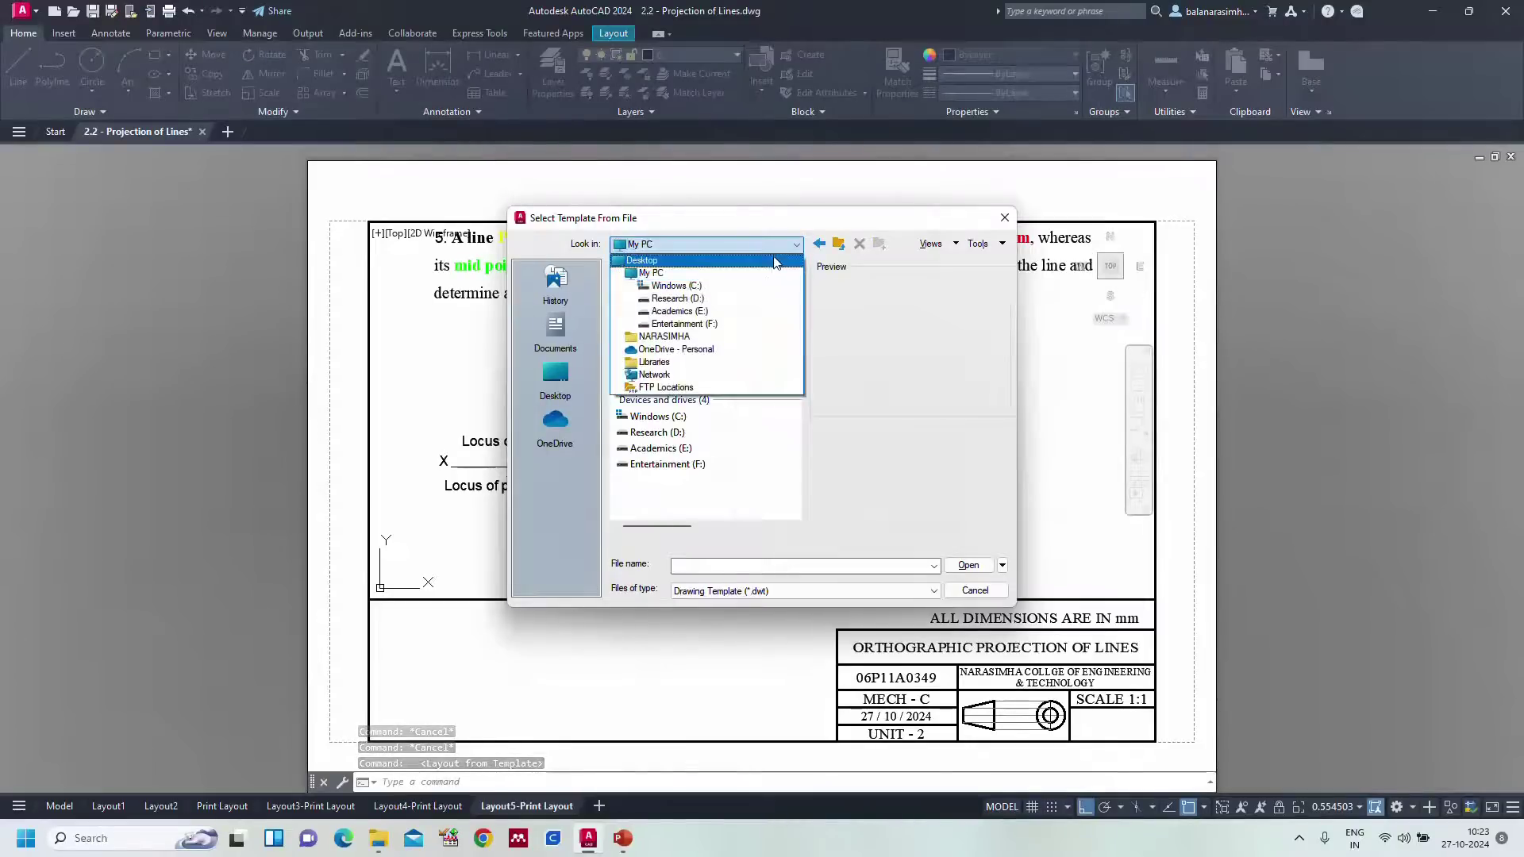
pyautogui.click(772, 260)
pyautogui.click(665, 378)
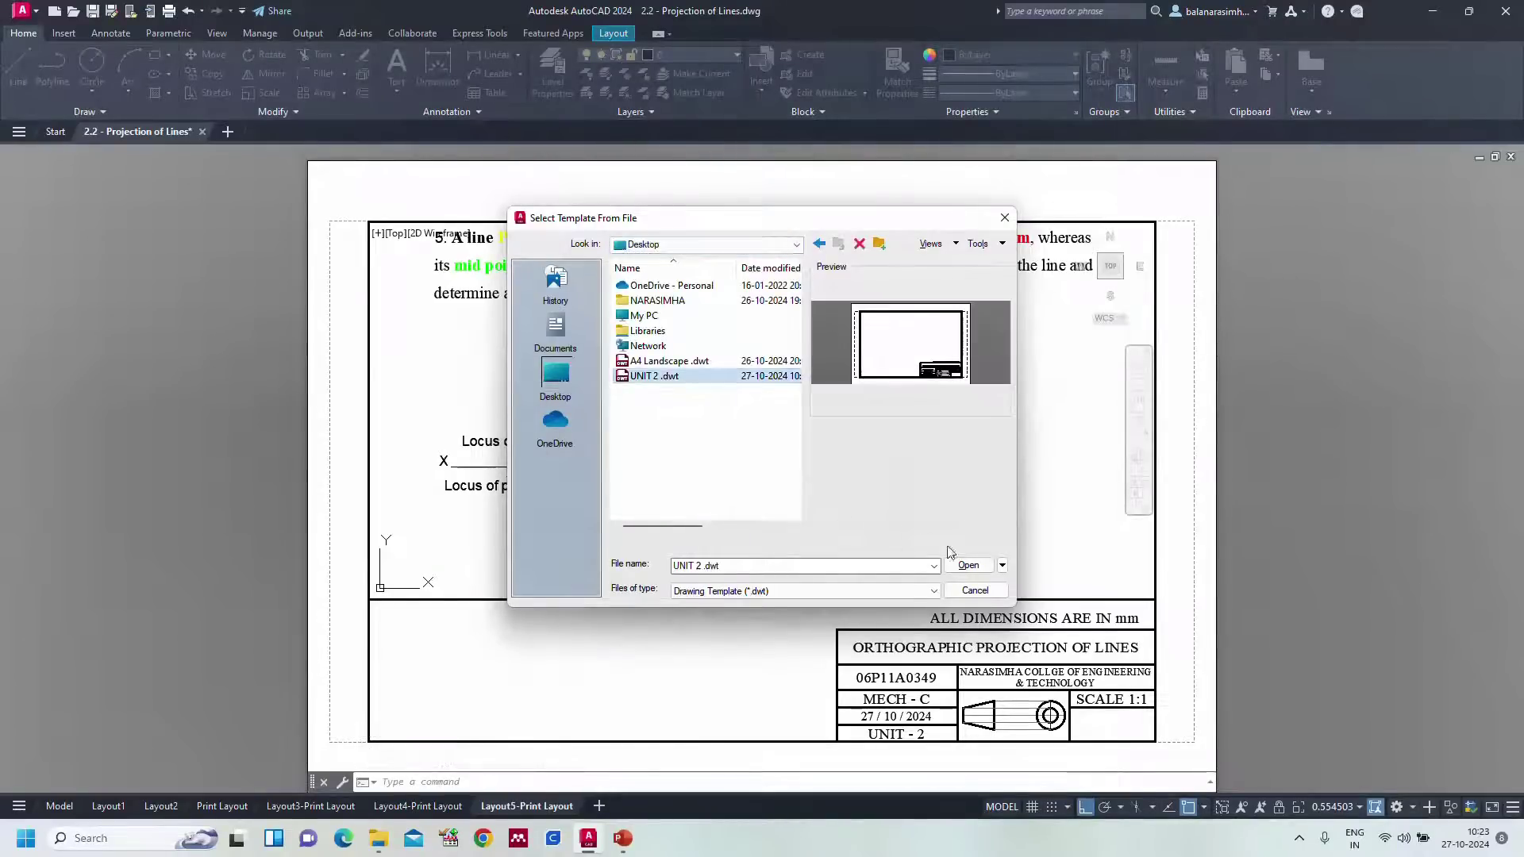
pyautogui.click(968, 565)
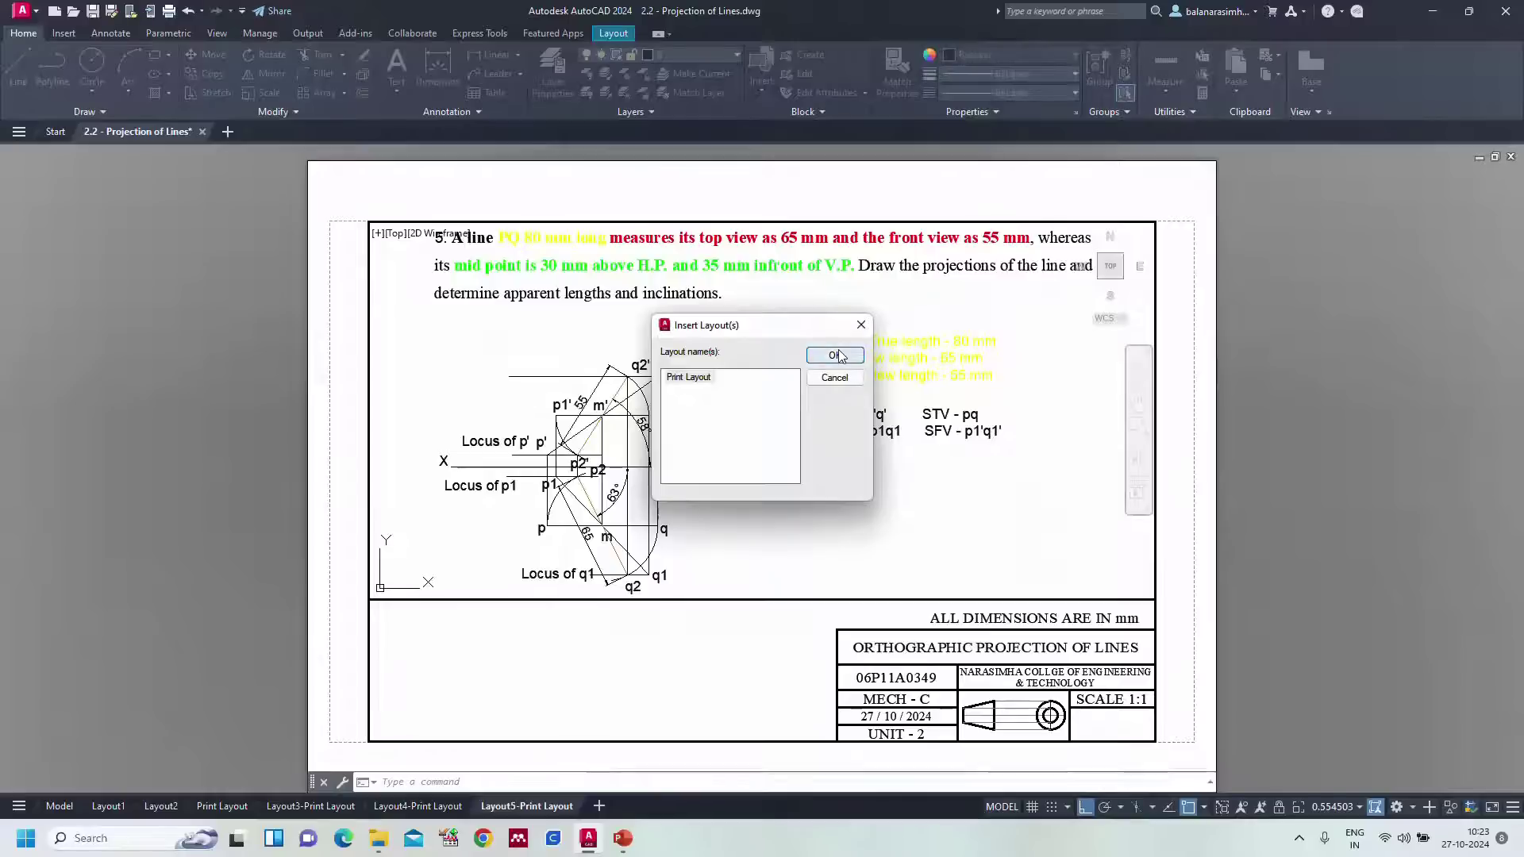
pyautogui.click(835, 356)
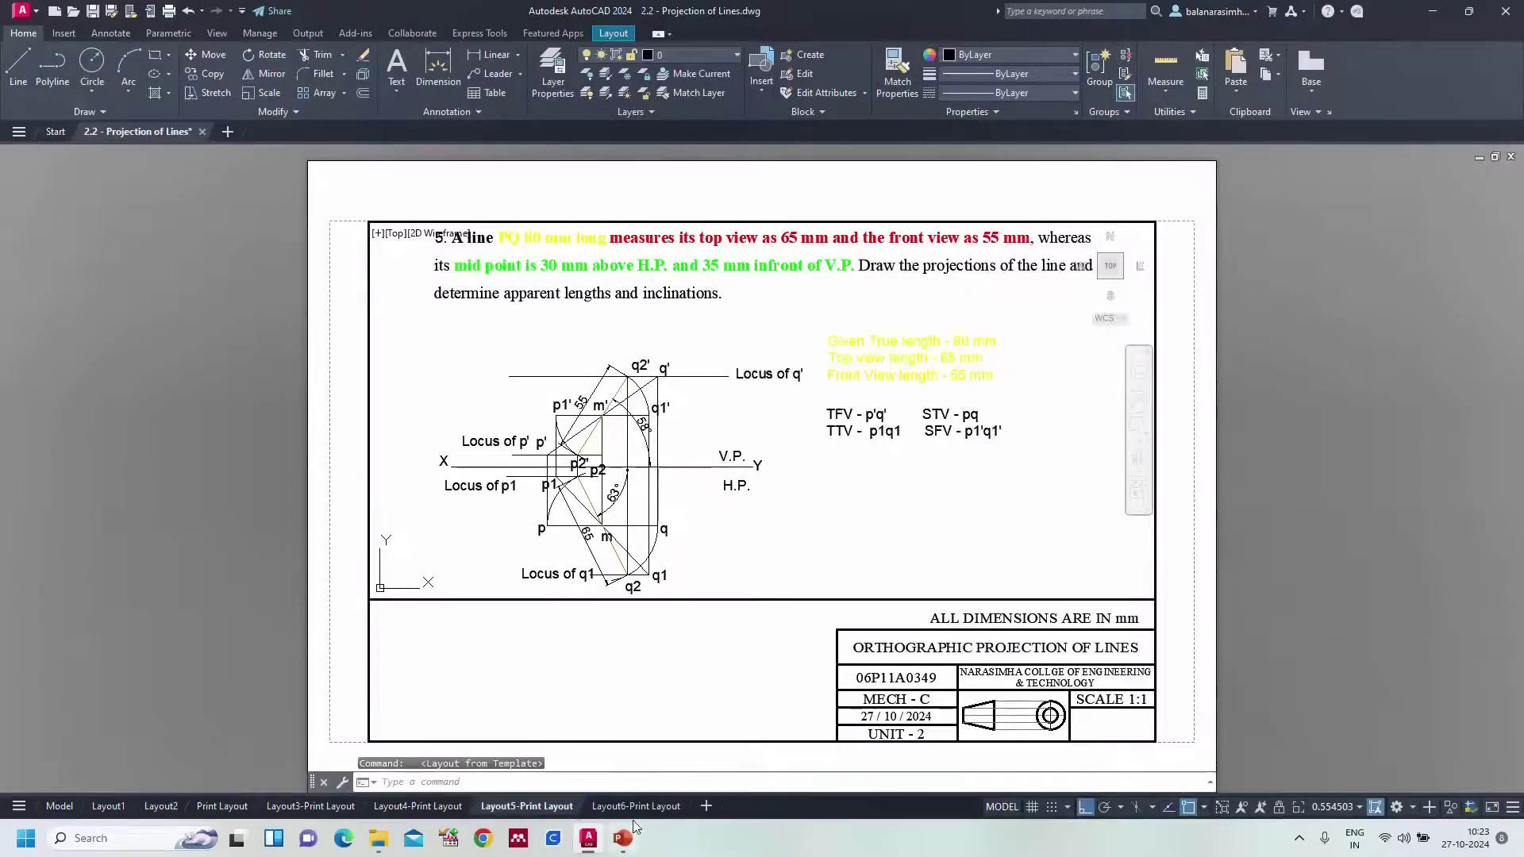
pyautogui.click(635, 806)
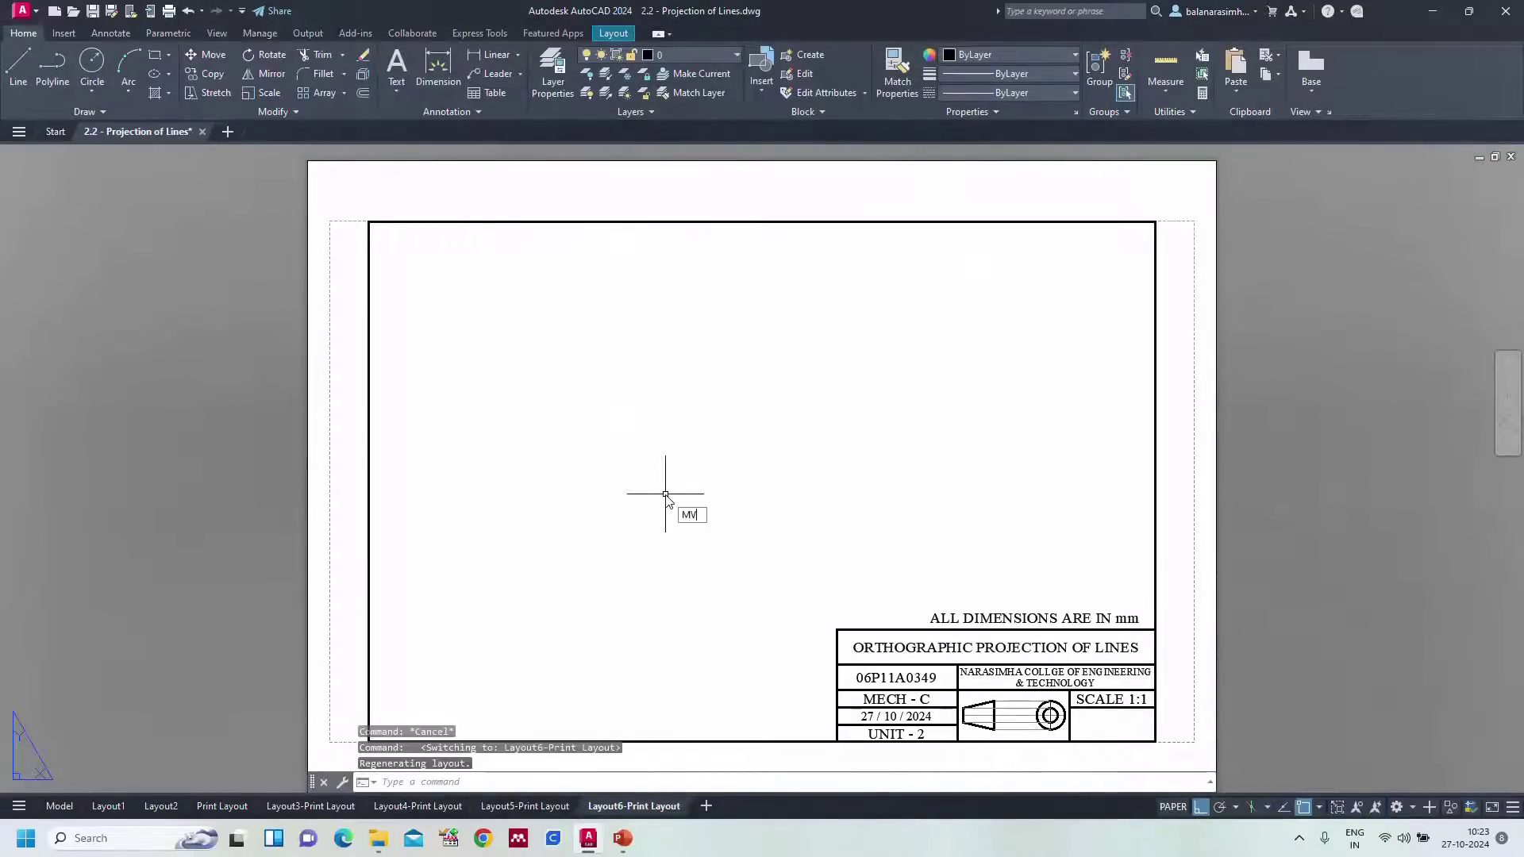
# Draw an MVIEW viewport from the border's top-left to above the title block, zoomed onto problem 4.
pyautogui.write('MVIEW')
pyautogui.press('Return')
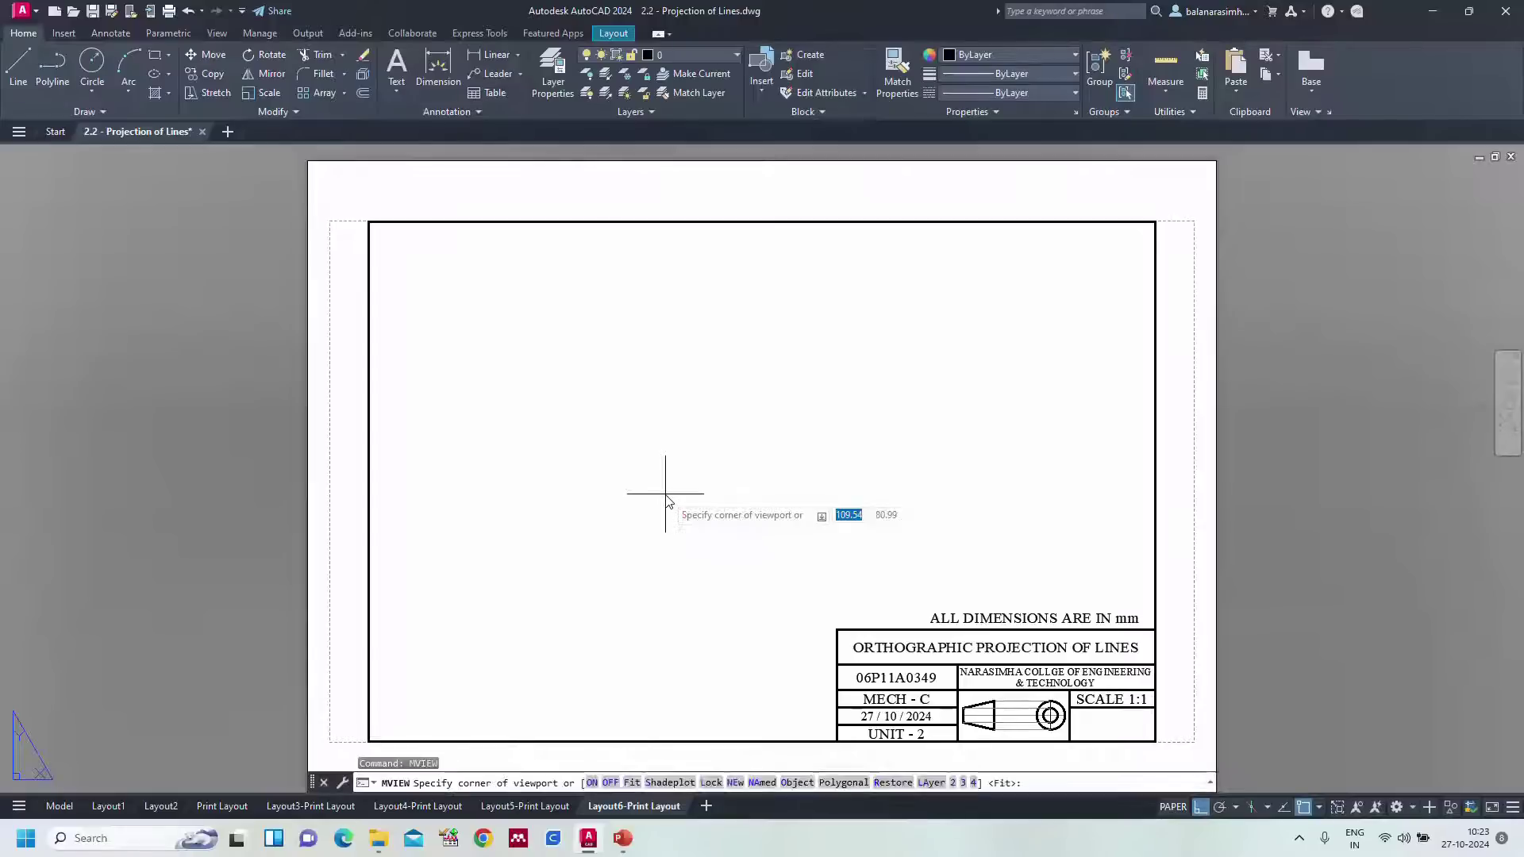
pyautogui.click(369, 222)
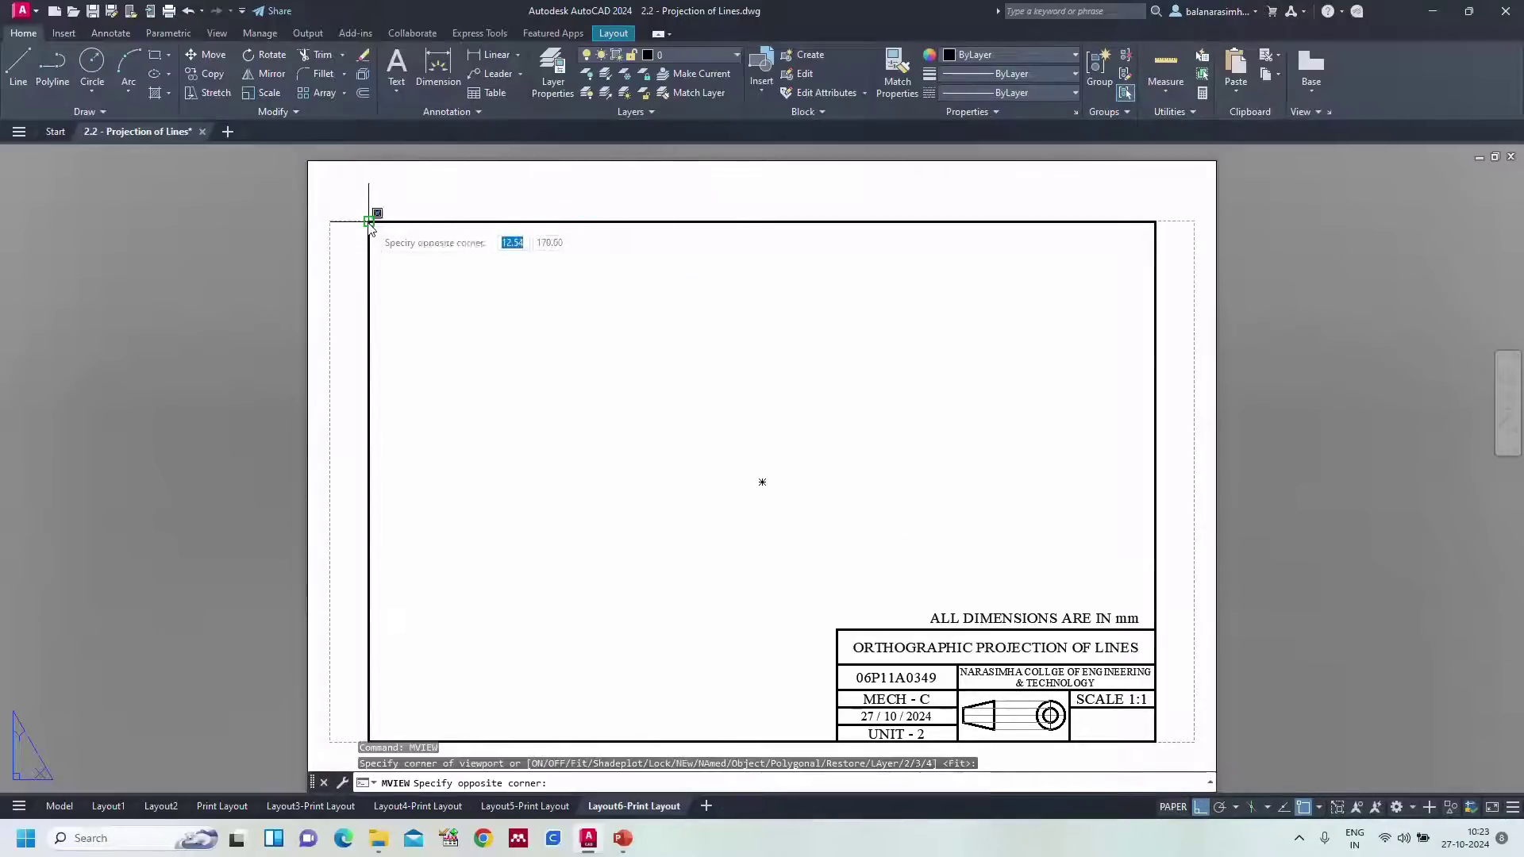
pyautogui.click(1157, 601)
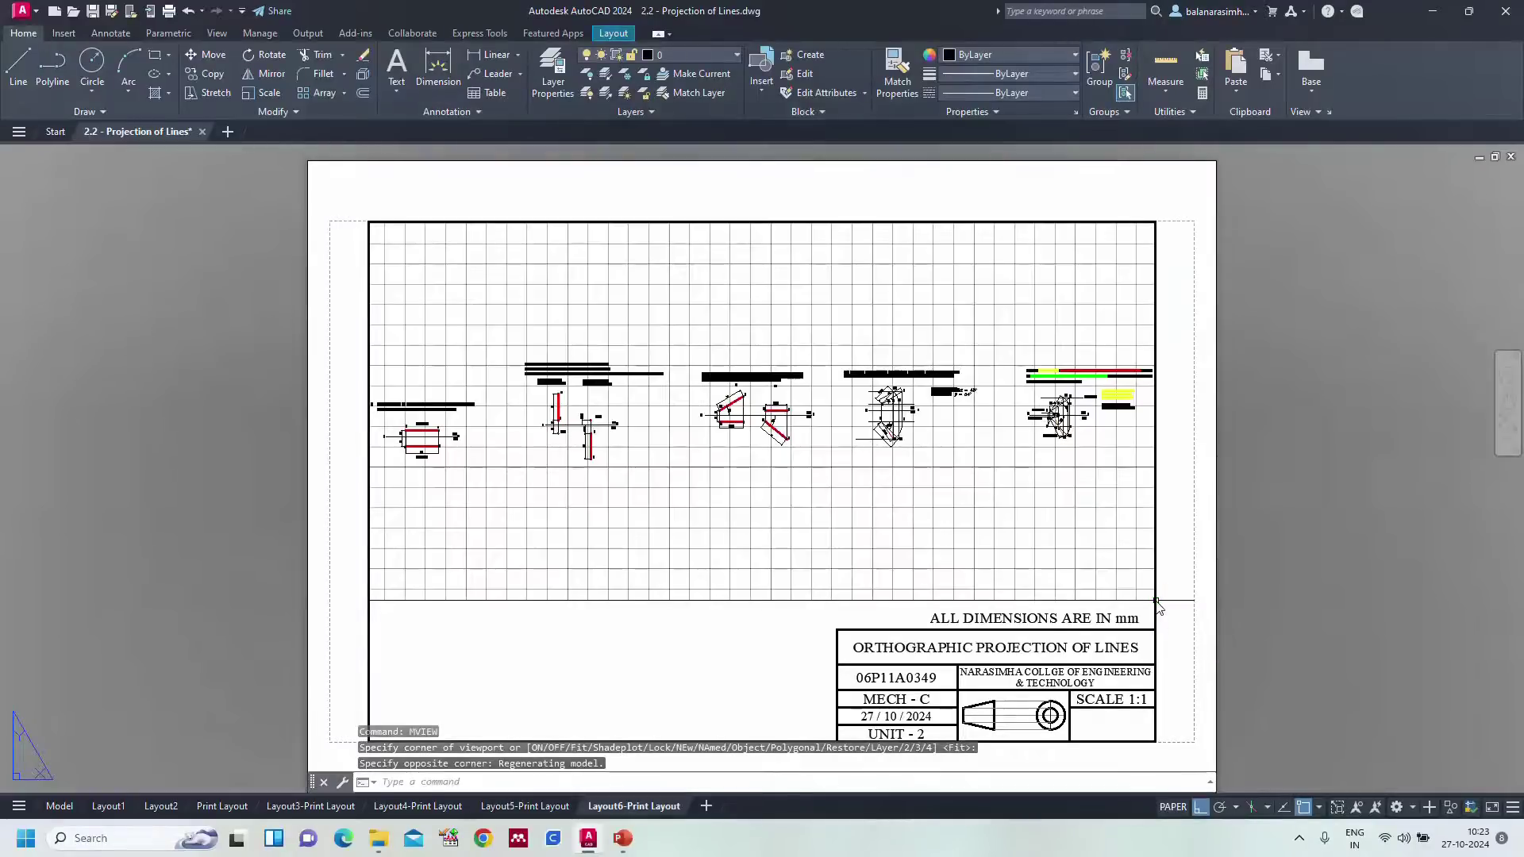
pyautogui.click(1173, 806)
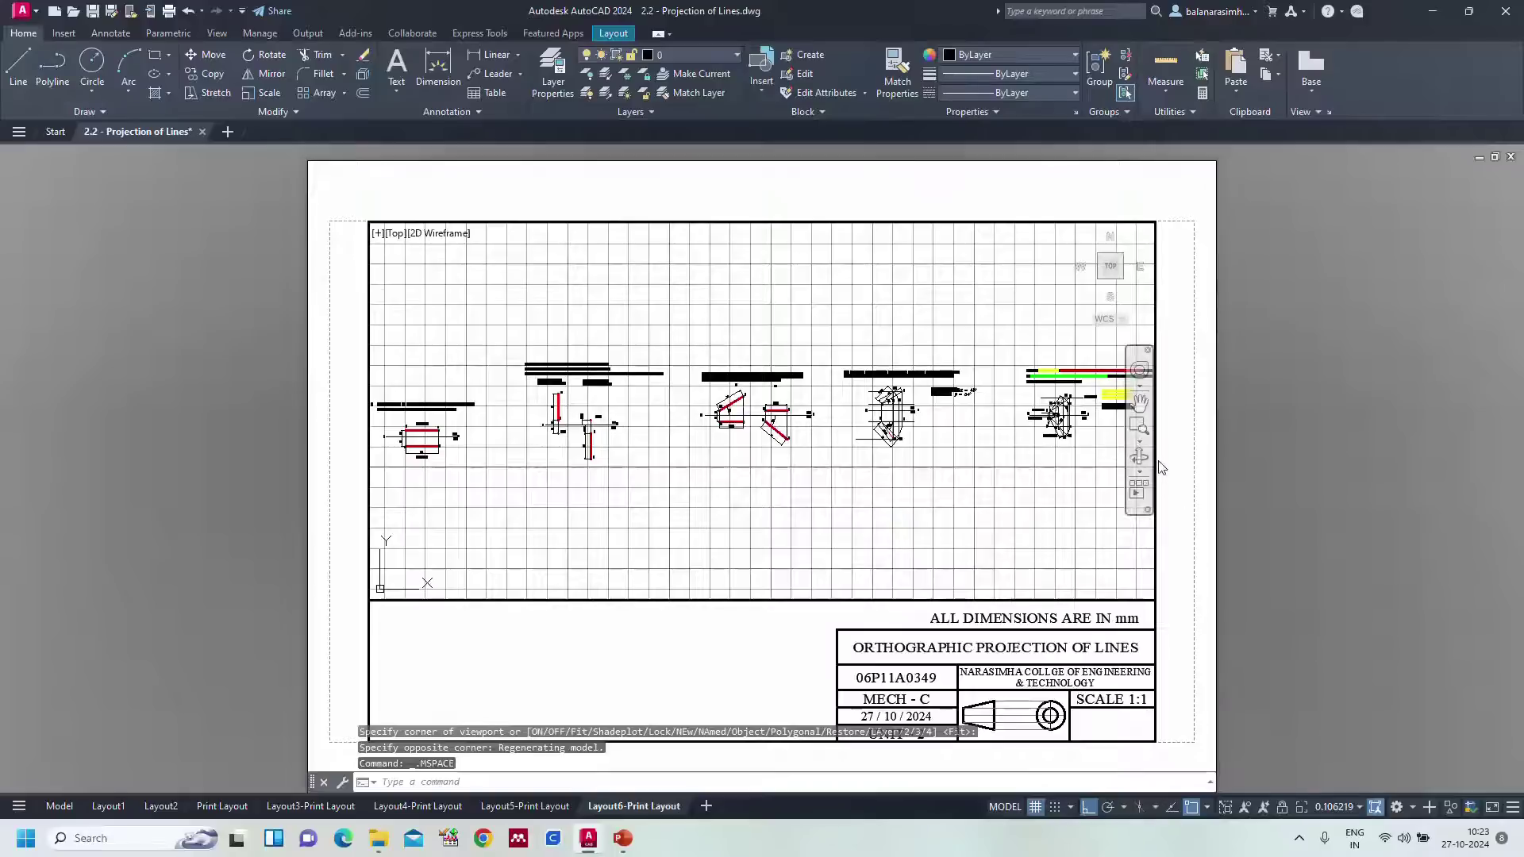
pyautogui.click(1141, 443)
pyautogui.click(1194, 472)
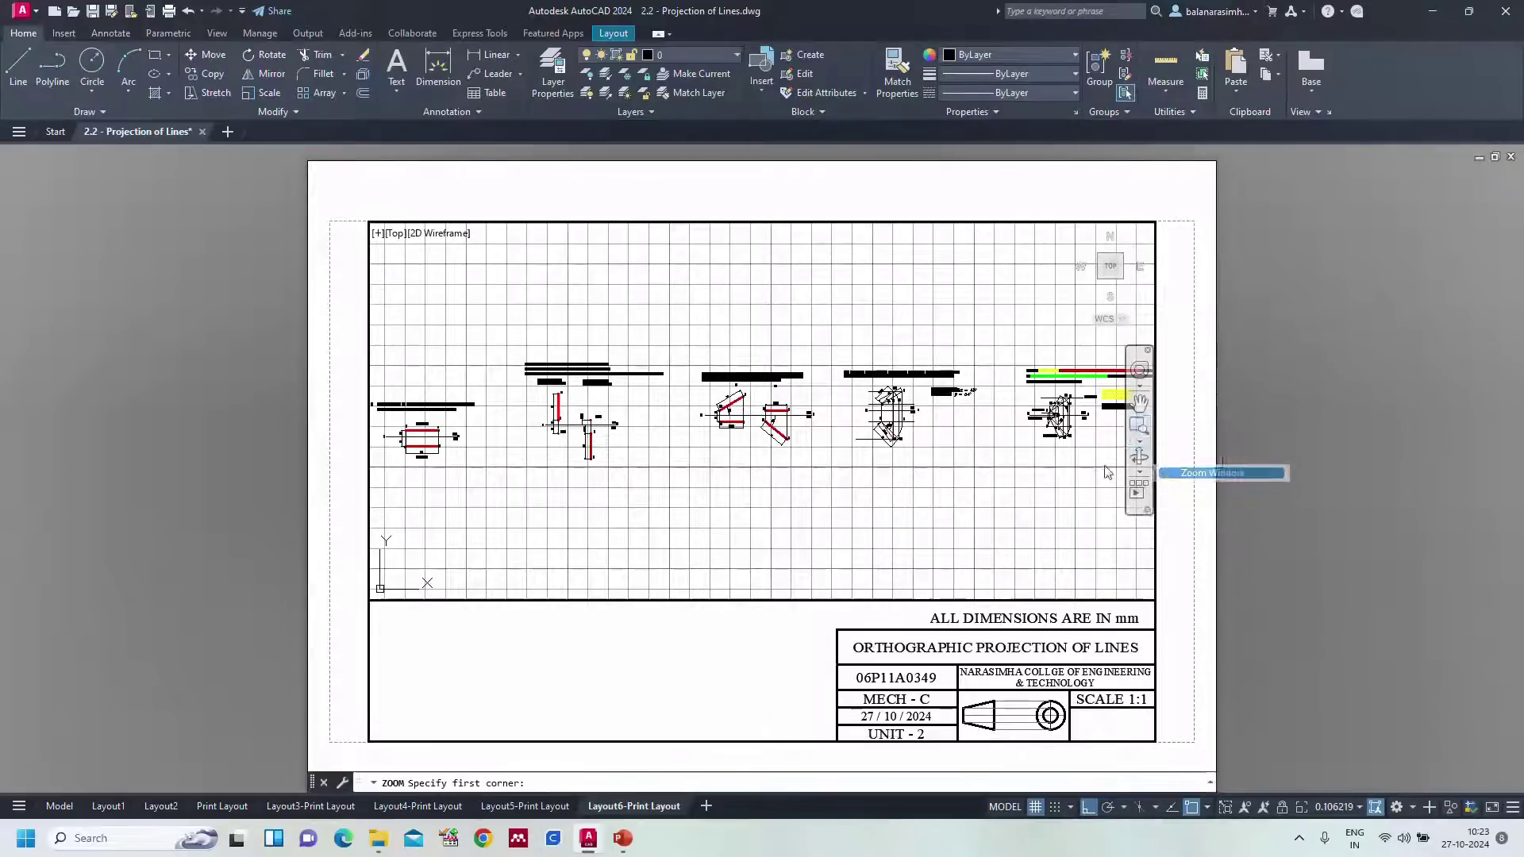
pyautogui.click(838, 367)
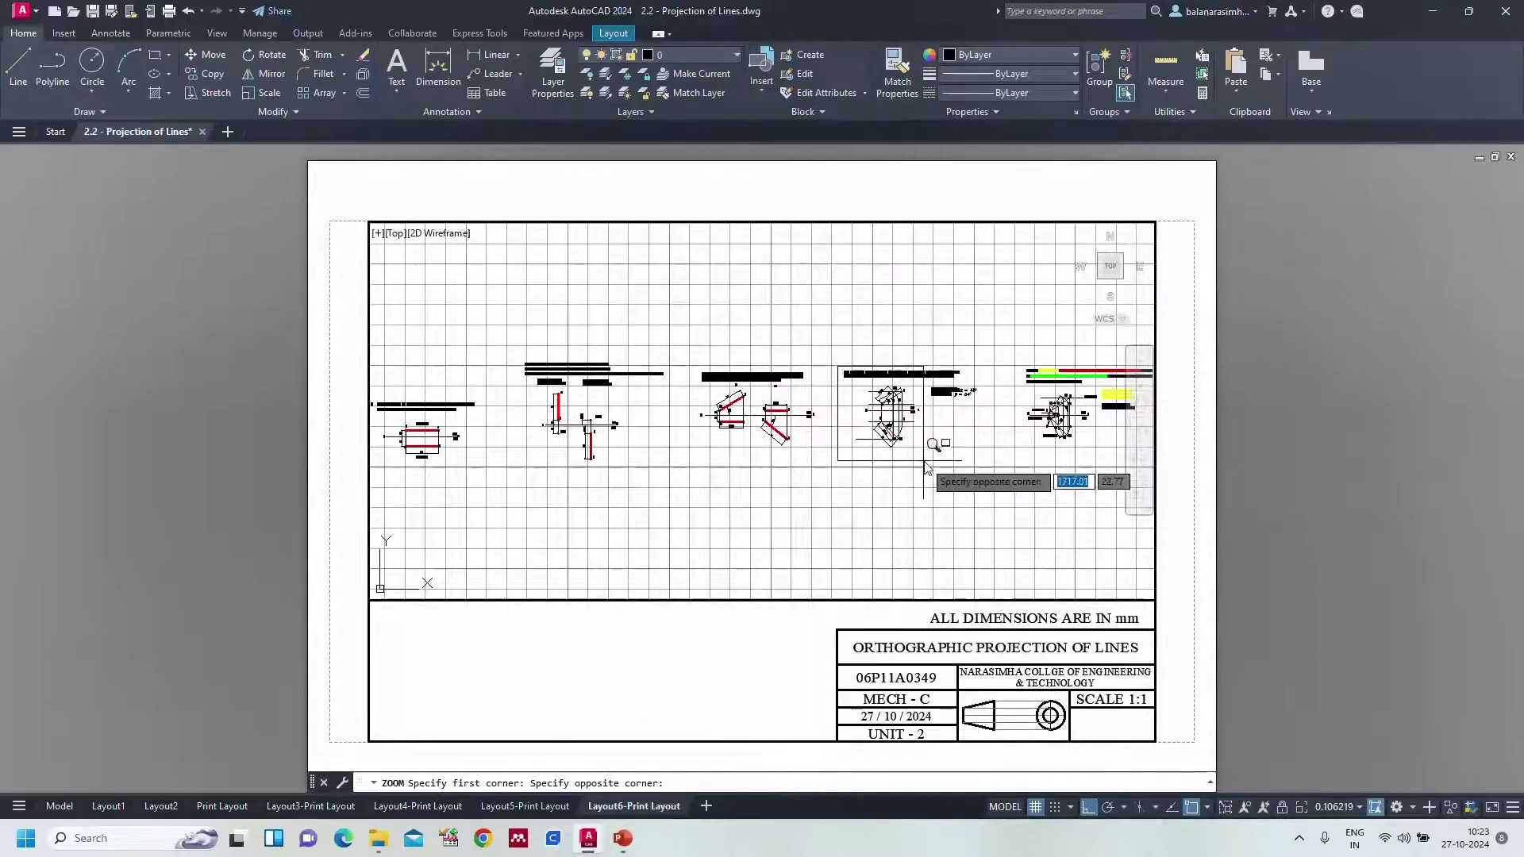
pyautogui.click(989, 458)
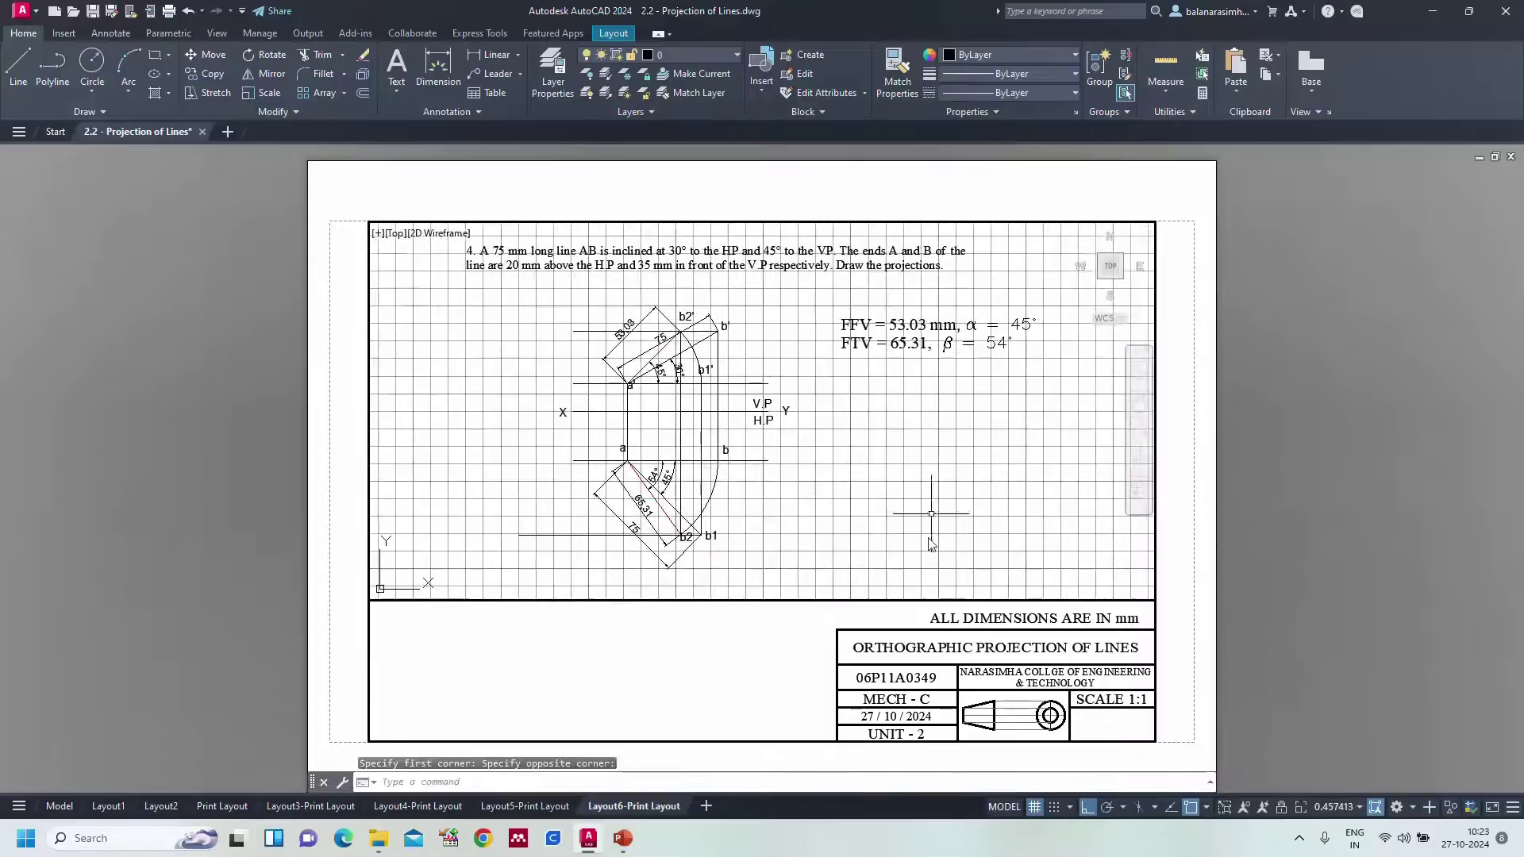
# Turn the grid off and give line AB's two red projection lines a 0.40 mm lineweight.
pyautogui.click(1041, 806)
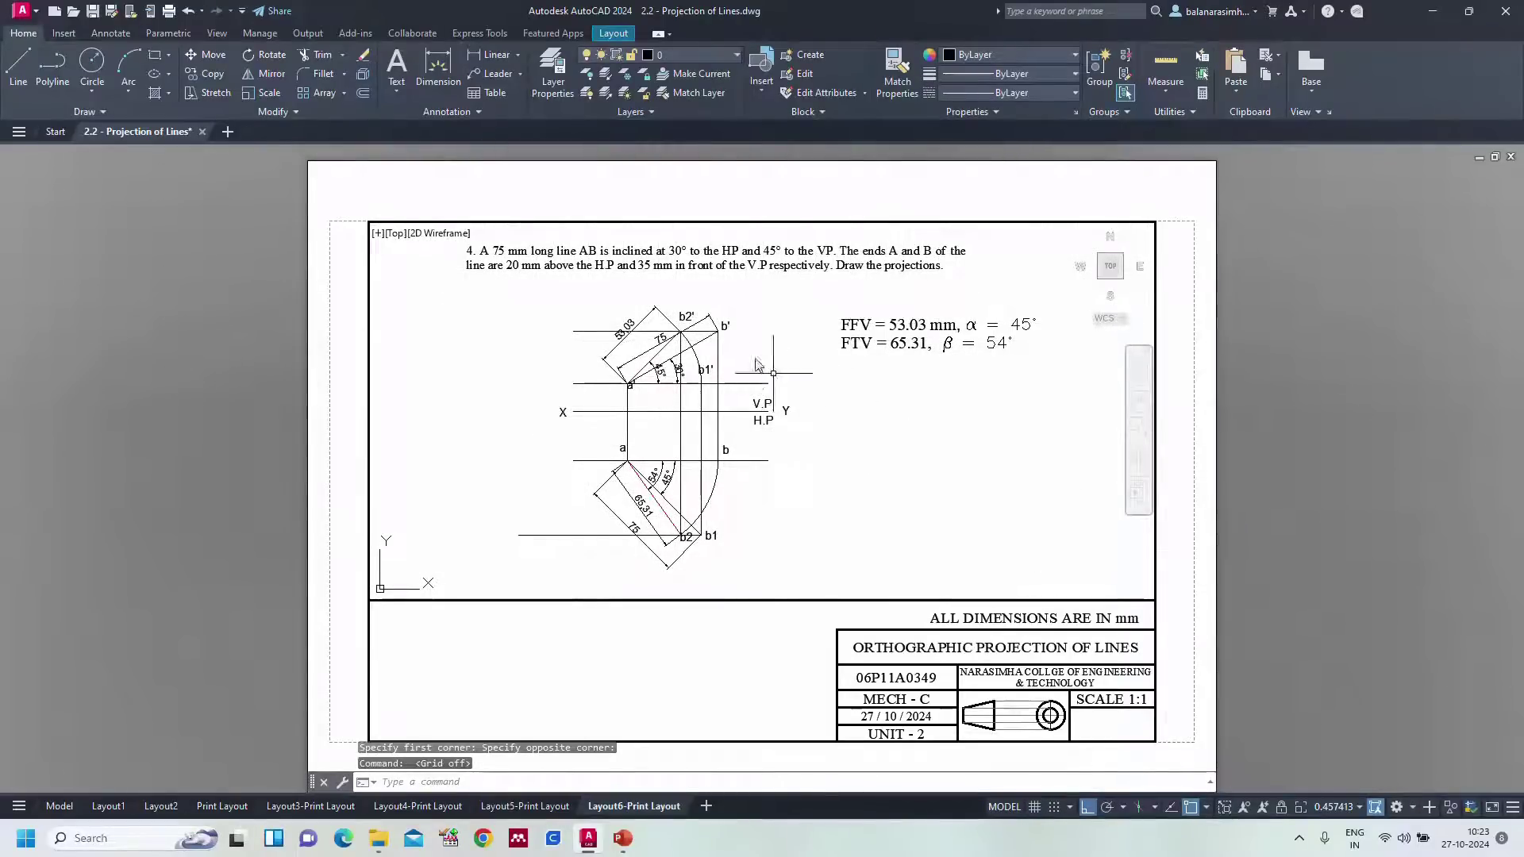
pyautogui.click(665, 346)
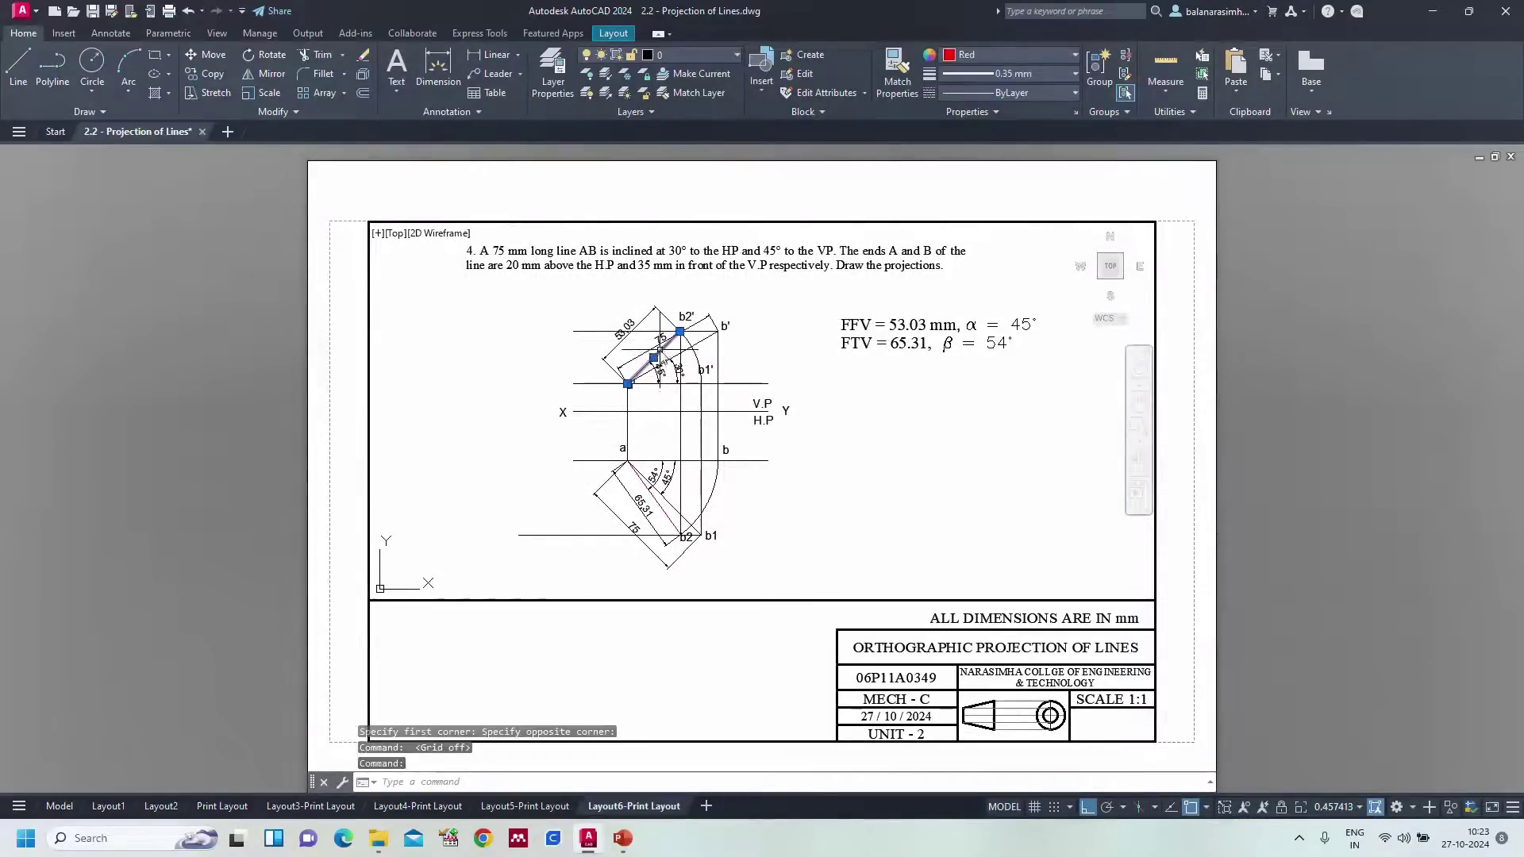
pyautogui.click(669, 513)
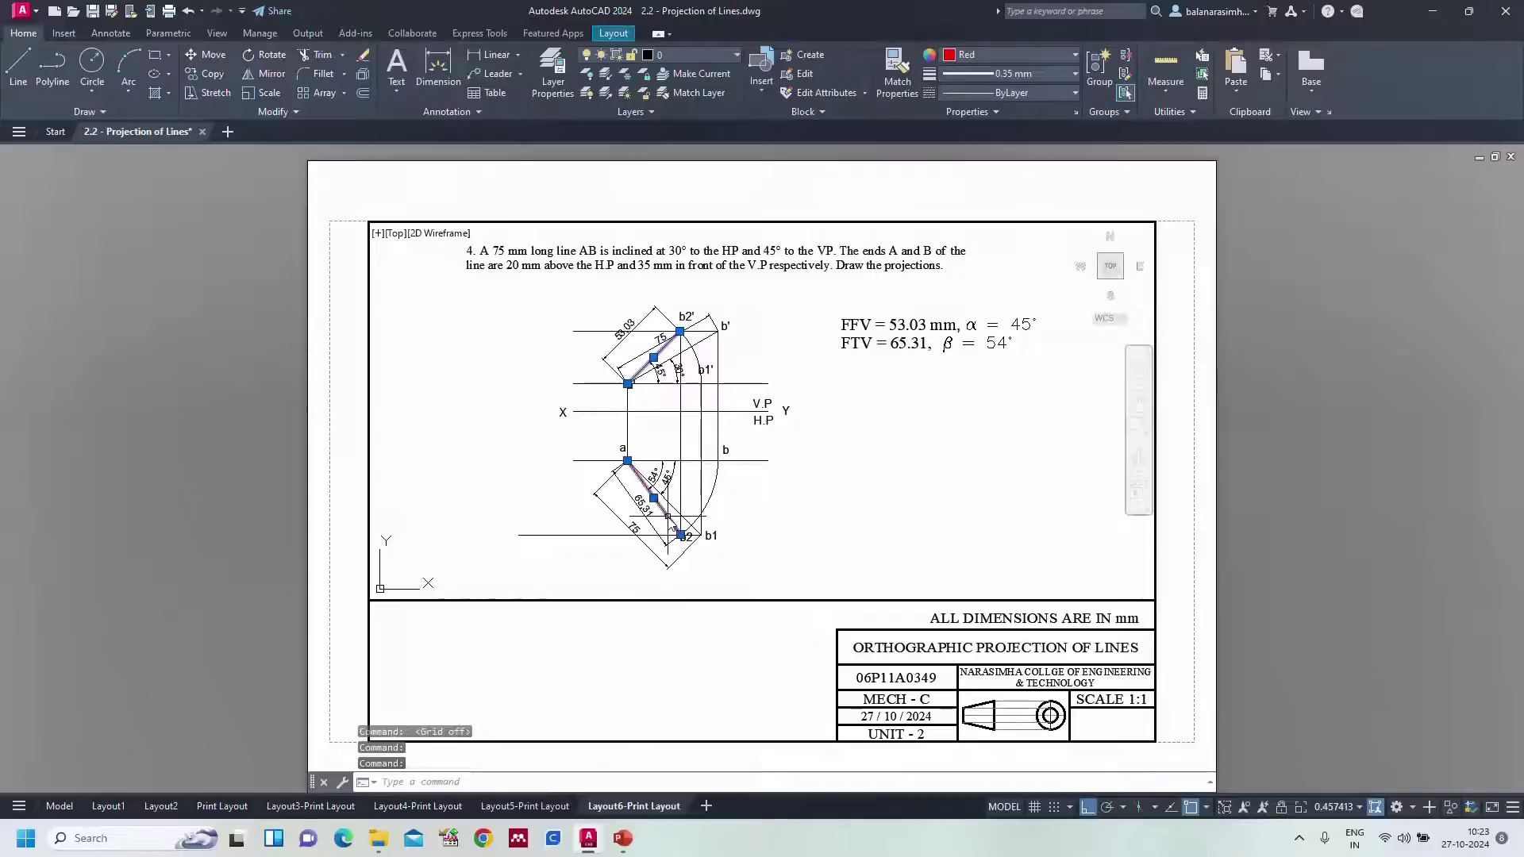
pyautogui.click(1008, 74)
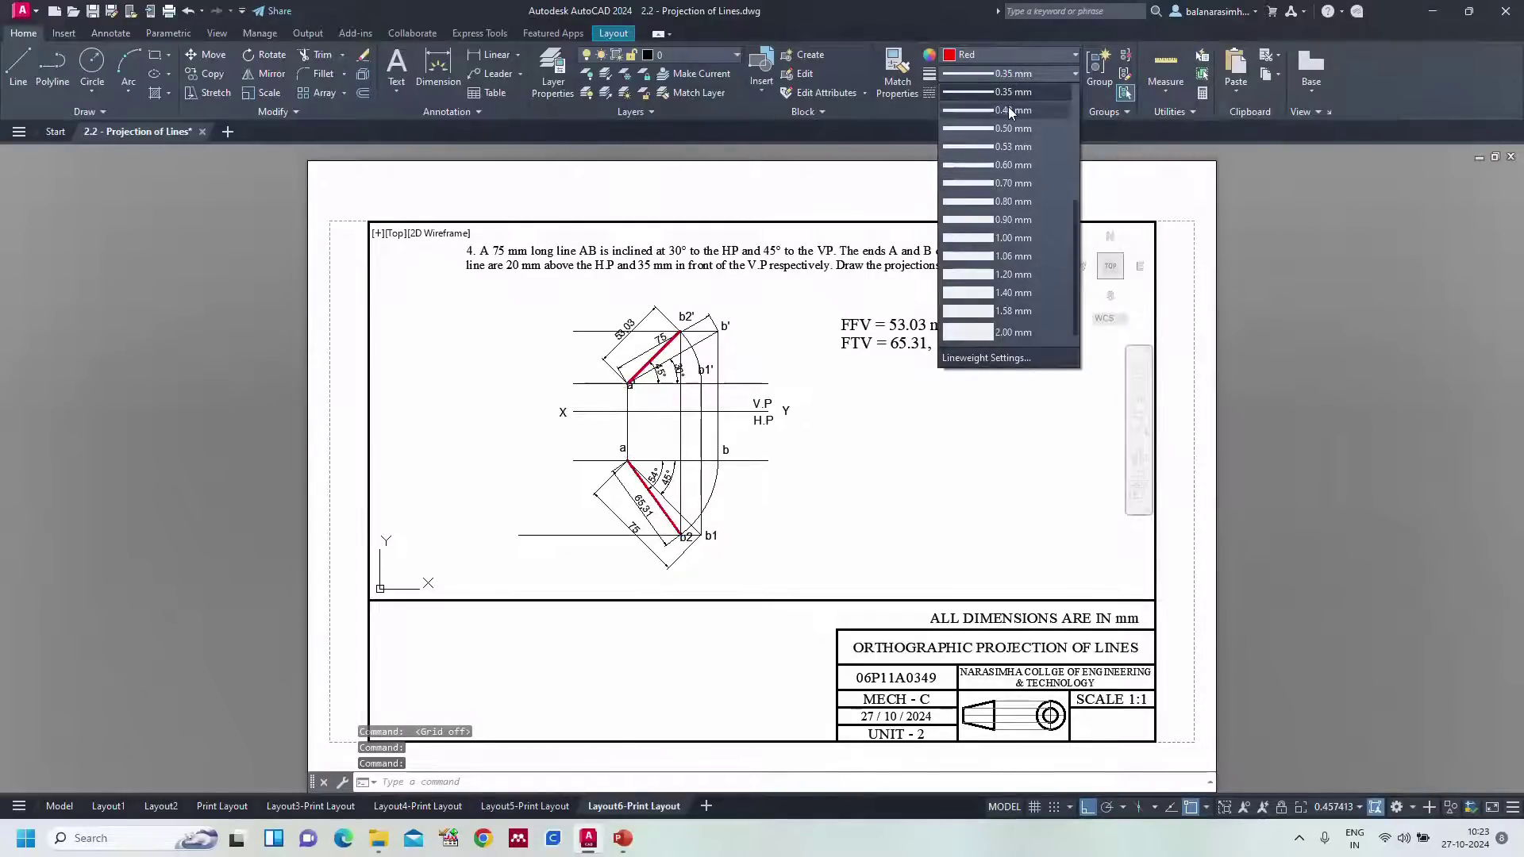
pyautogui.click(1008, 106)
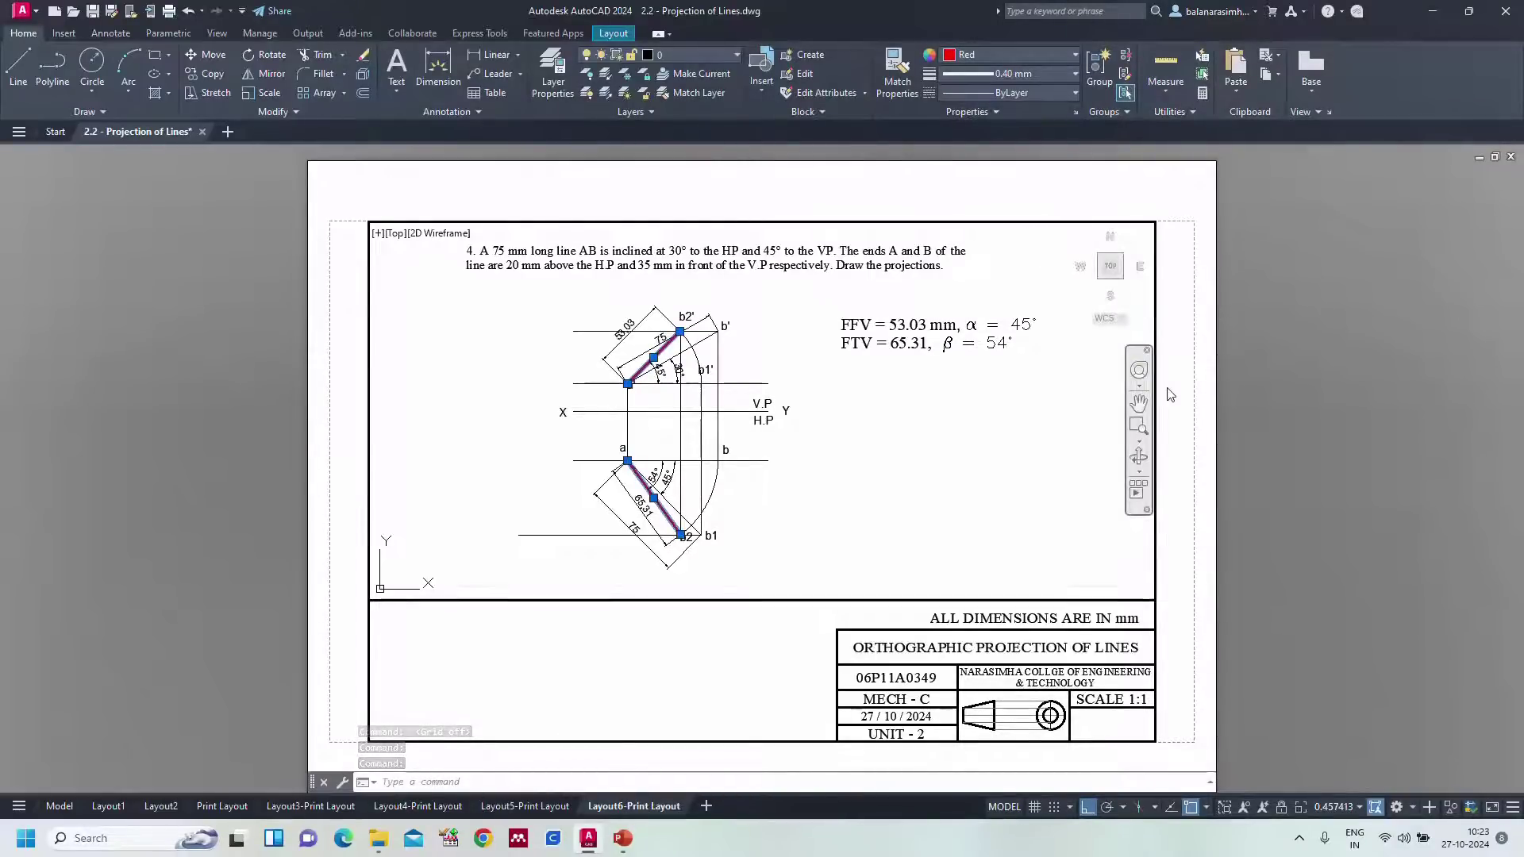
pyautogui.press('Escape')
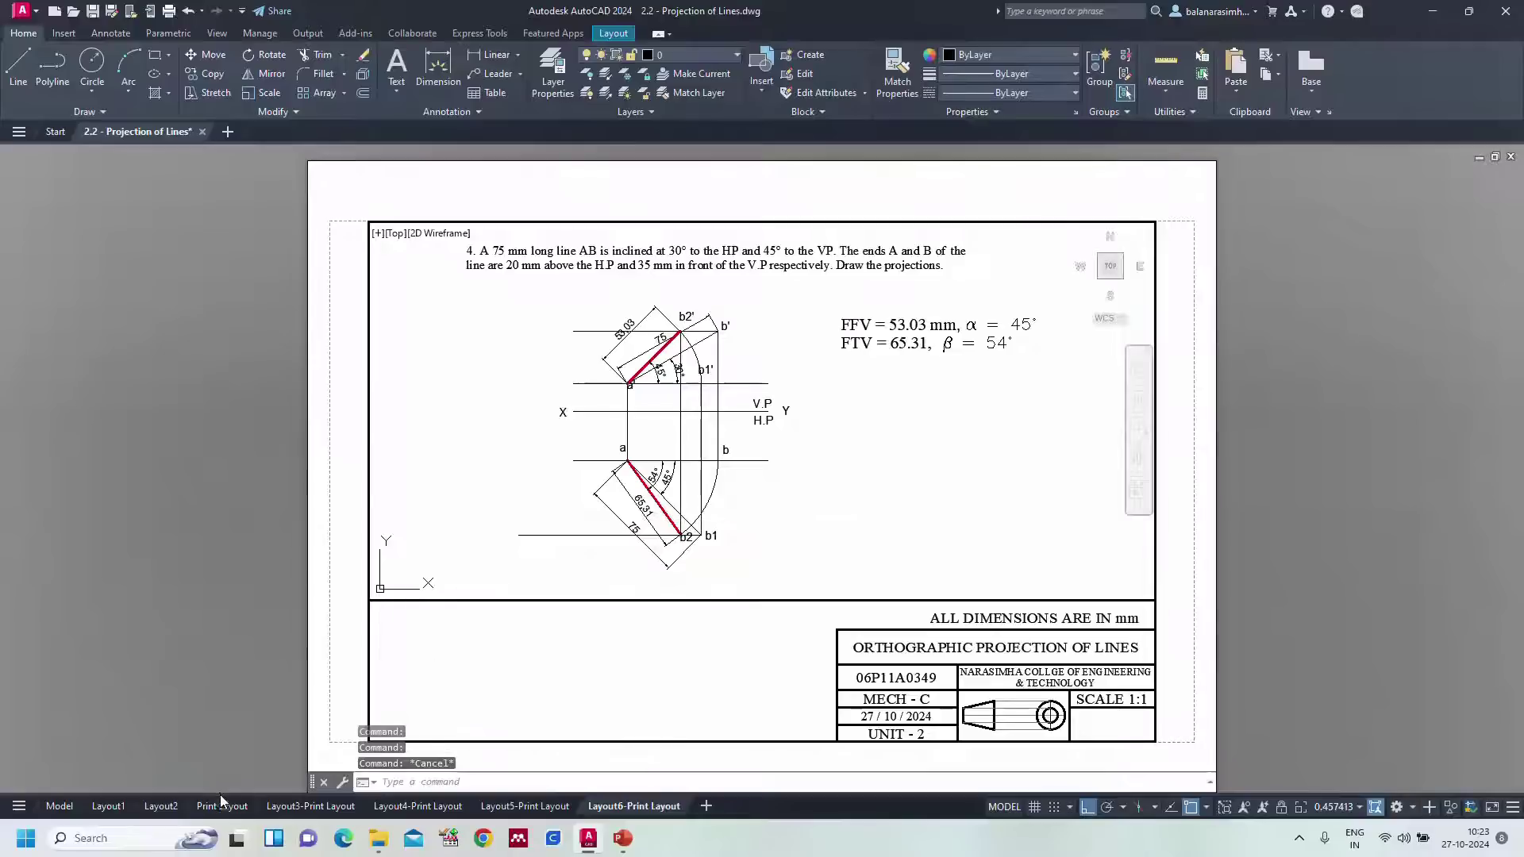
pyautogui.click(222, 806)
# Rename the Print Layout sheet holding problem 1 to Q1.
pyautogui.click(312, 806)
pyautogui.click(418, 806)
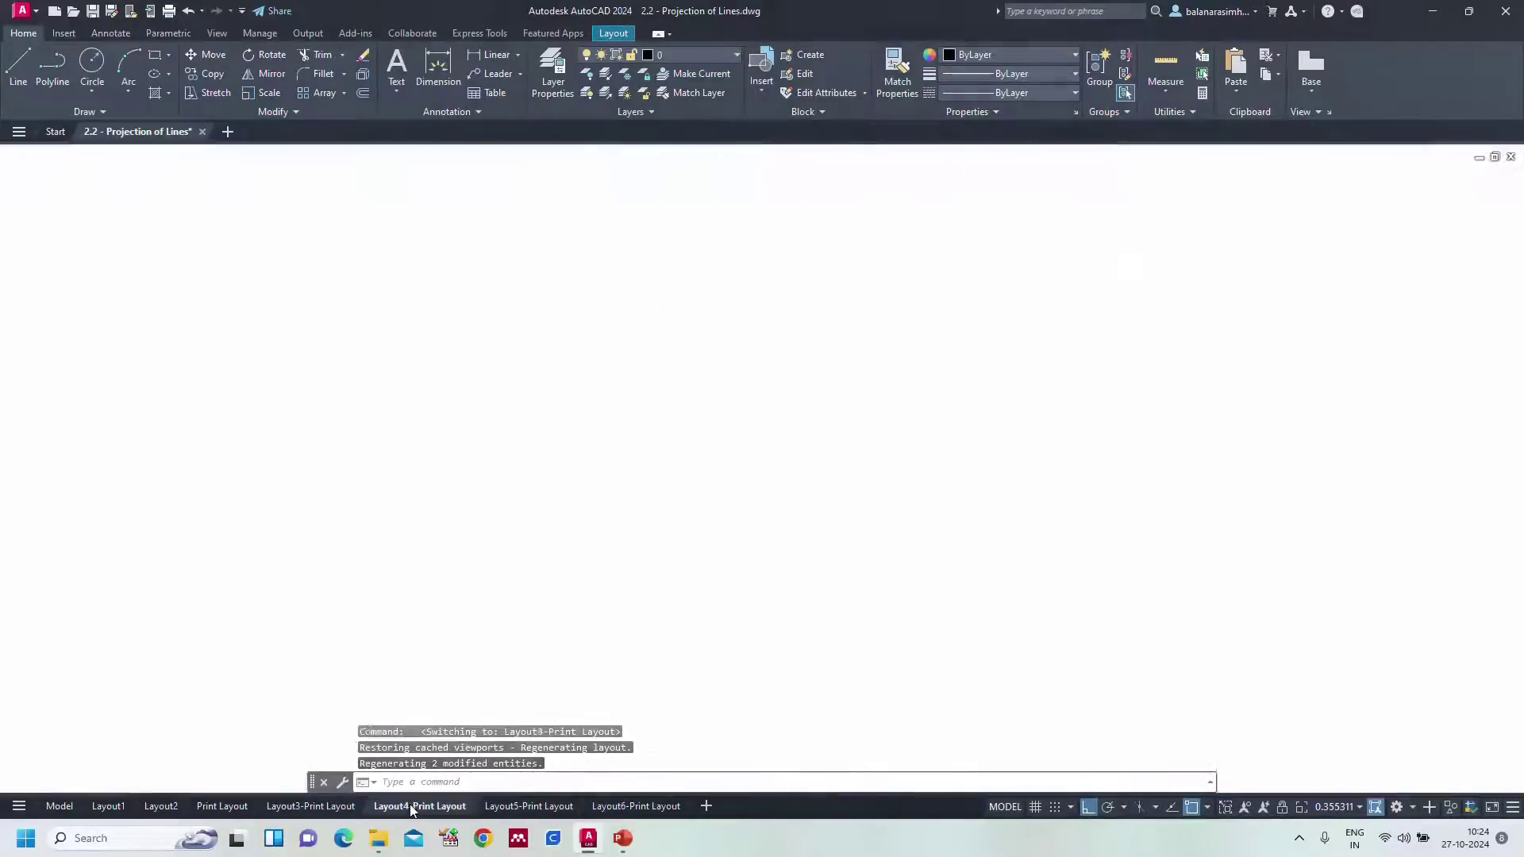
pyautogui.click(527, 805)
pyautogui.click(639, 805)
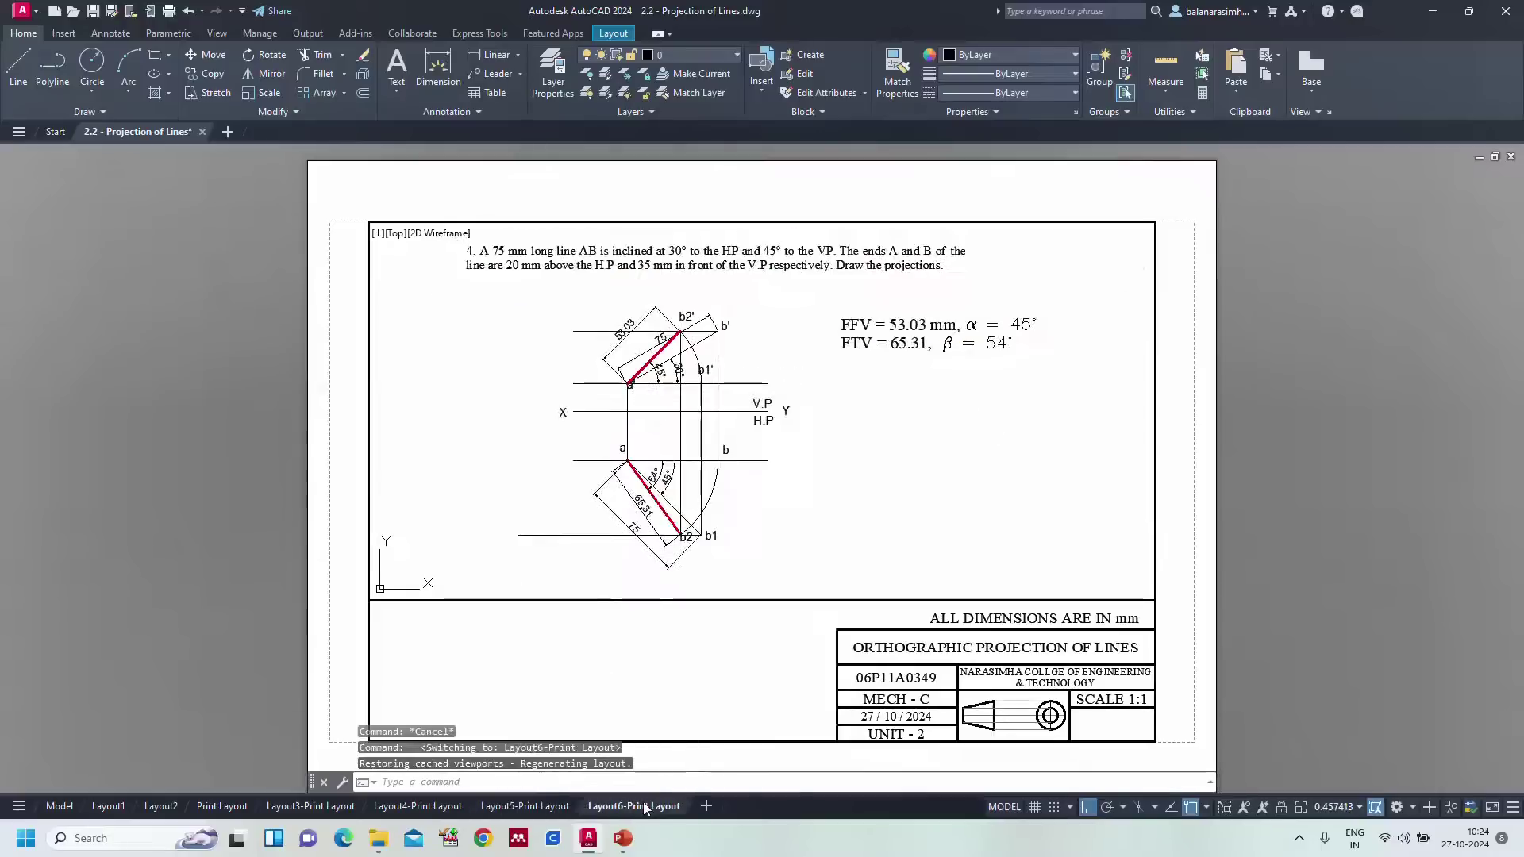
pyautogui.rightClick(226, 806)
pyautogui.click(273, 452)
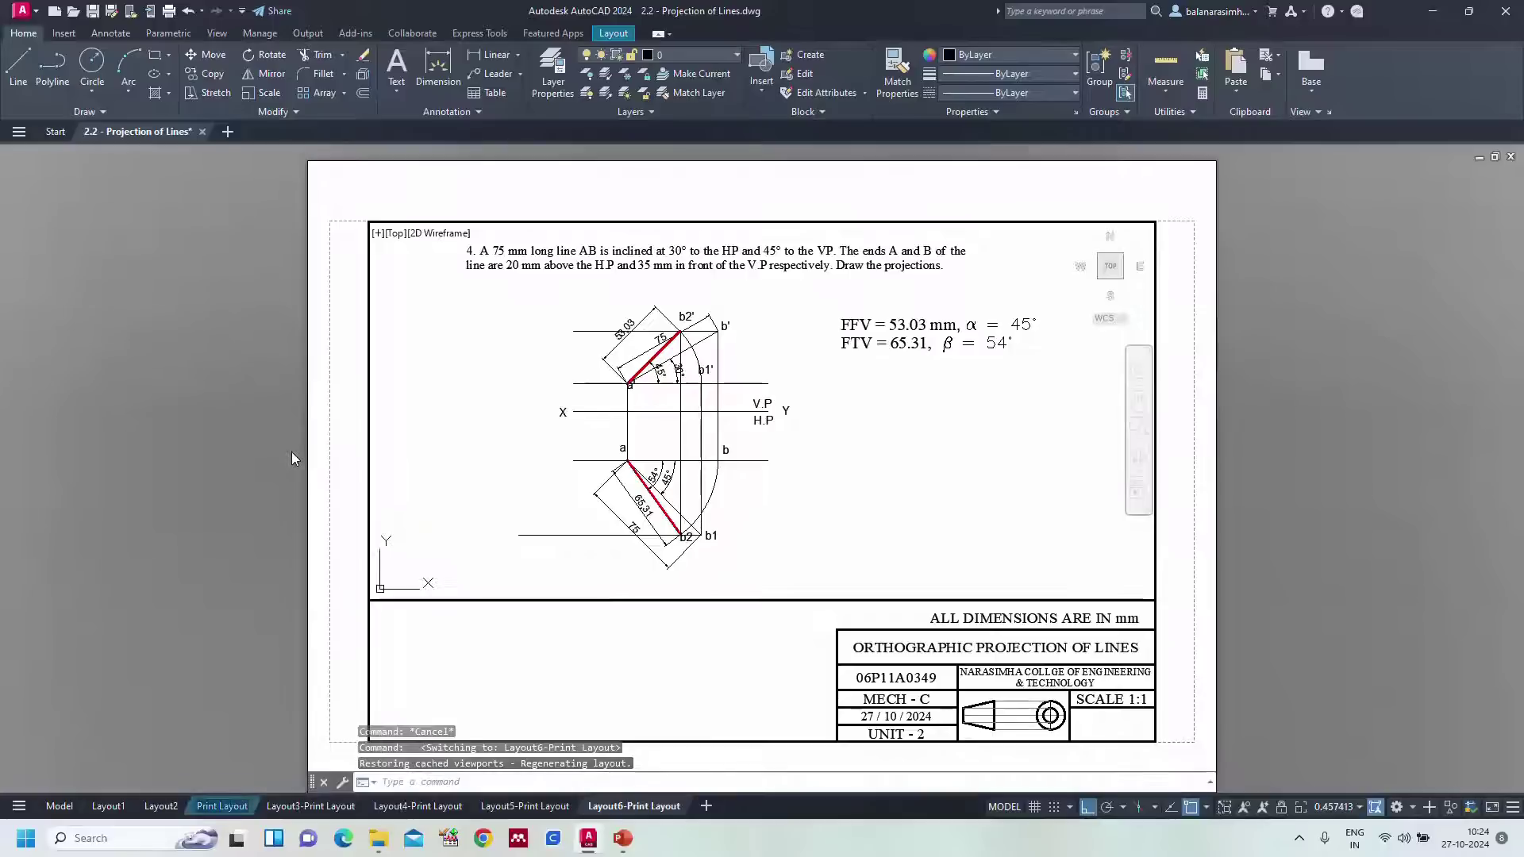
pyautogui.write('Q1')
pyautogui.press('Return')
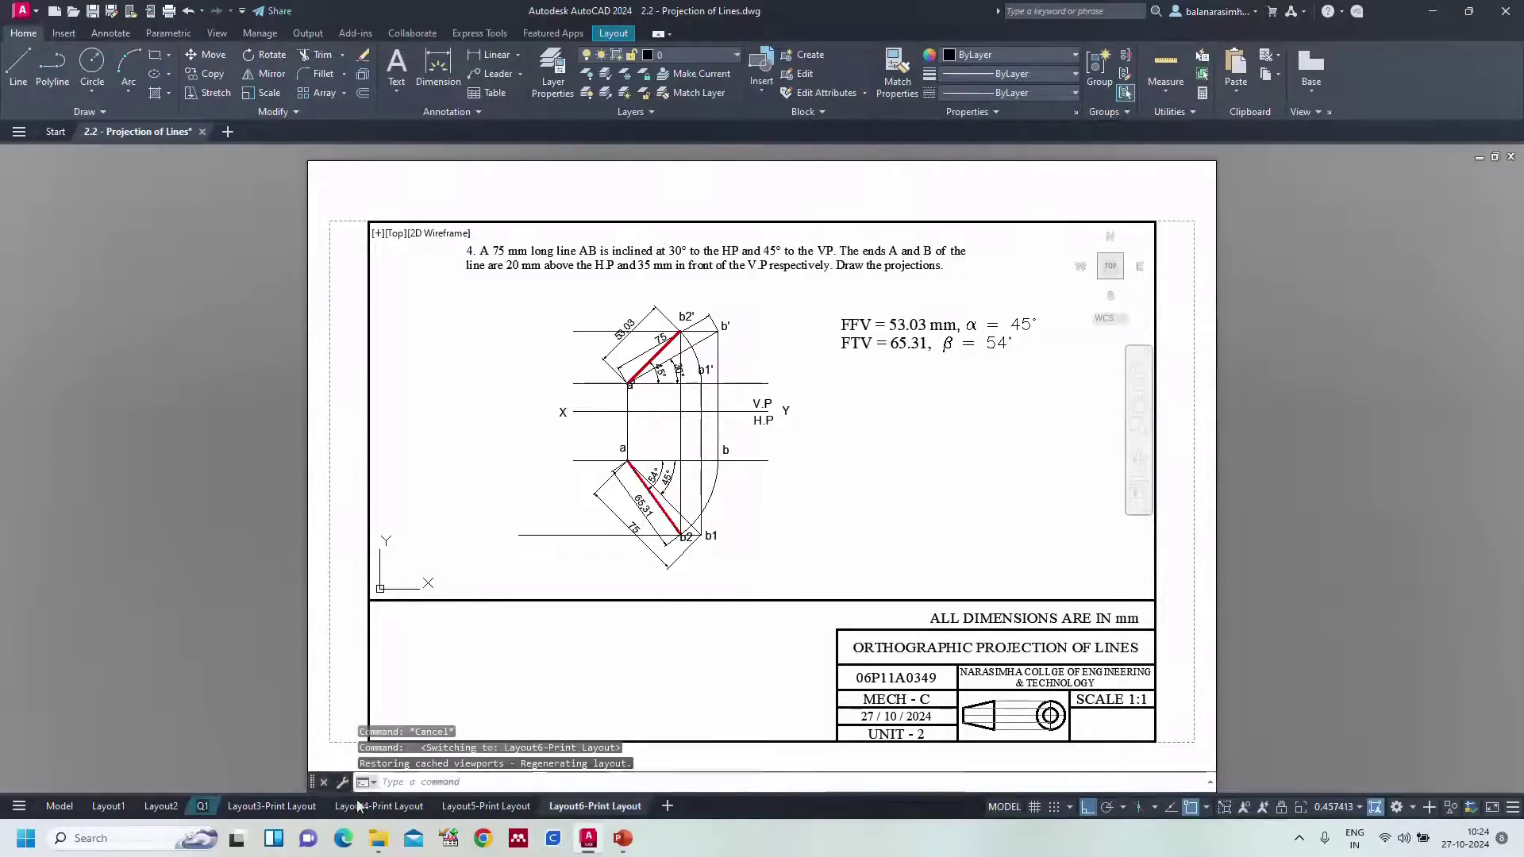
# Rename Layout3-Print Layout to Q2 and Layout4-Print Layout to Q3.
pyautogui.click(289, 803)
pyautogui.rightClick(289, 804)
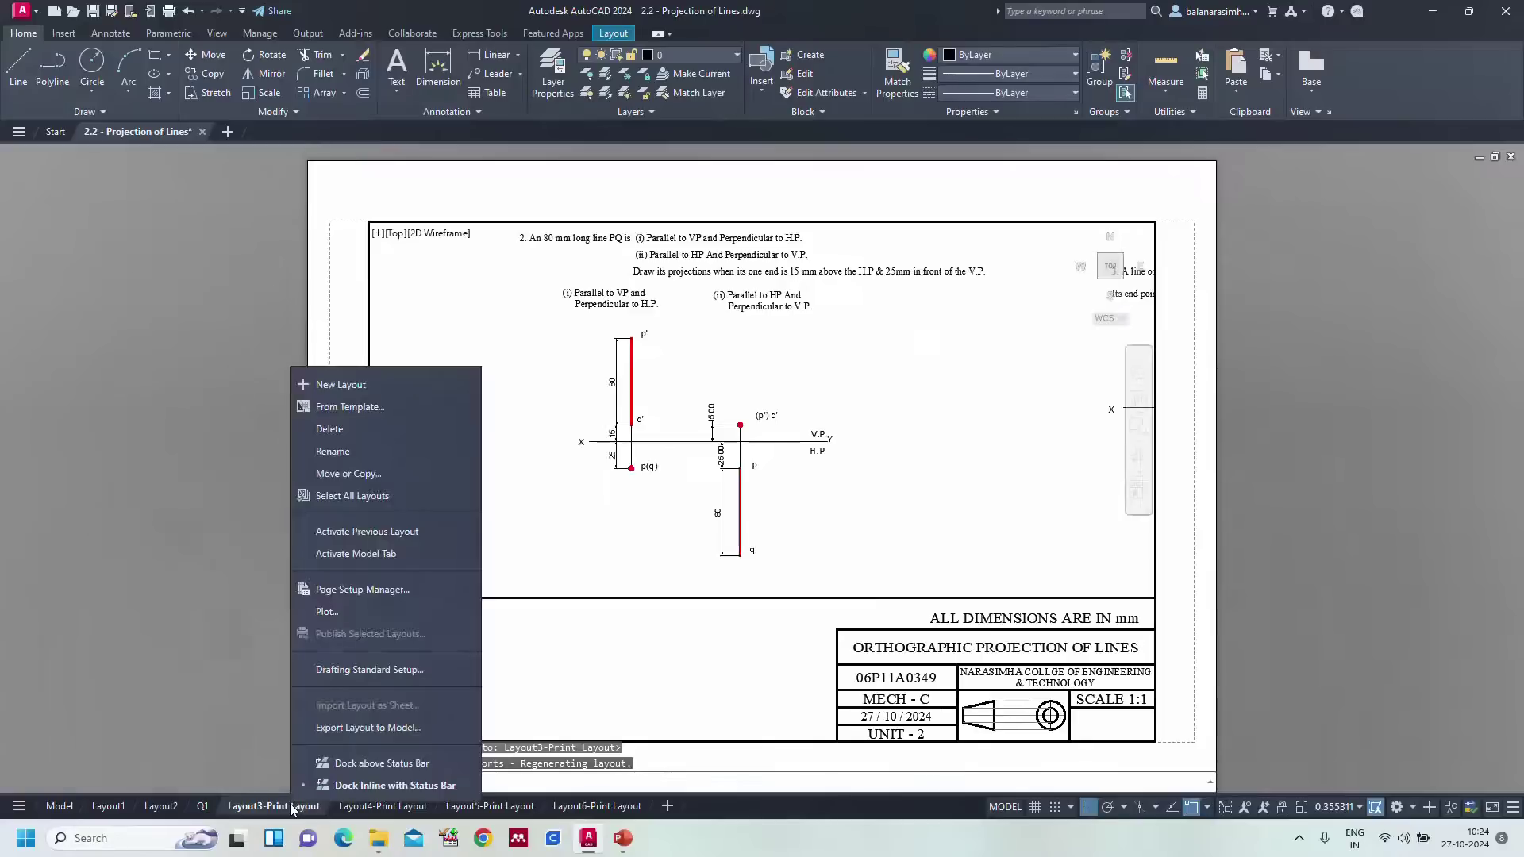
pyautogui.click(368, 453)
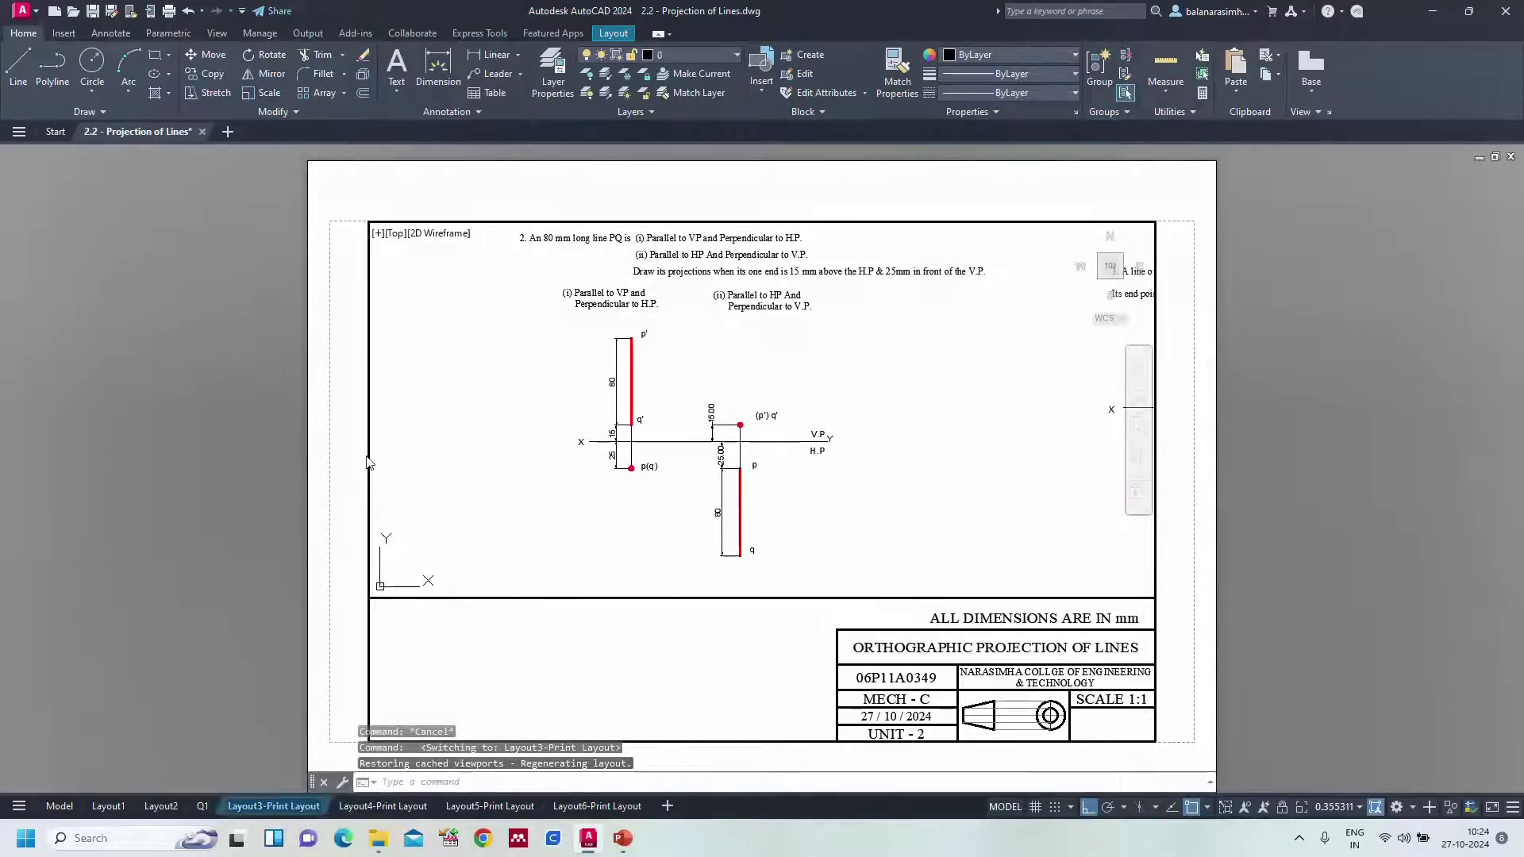
pyautogui.write('Q2')
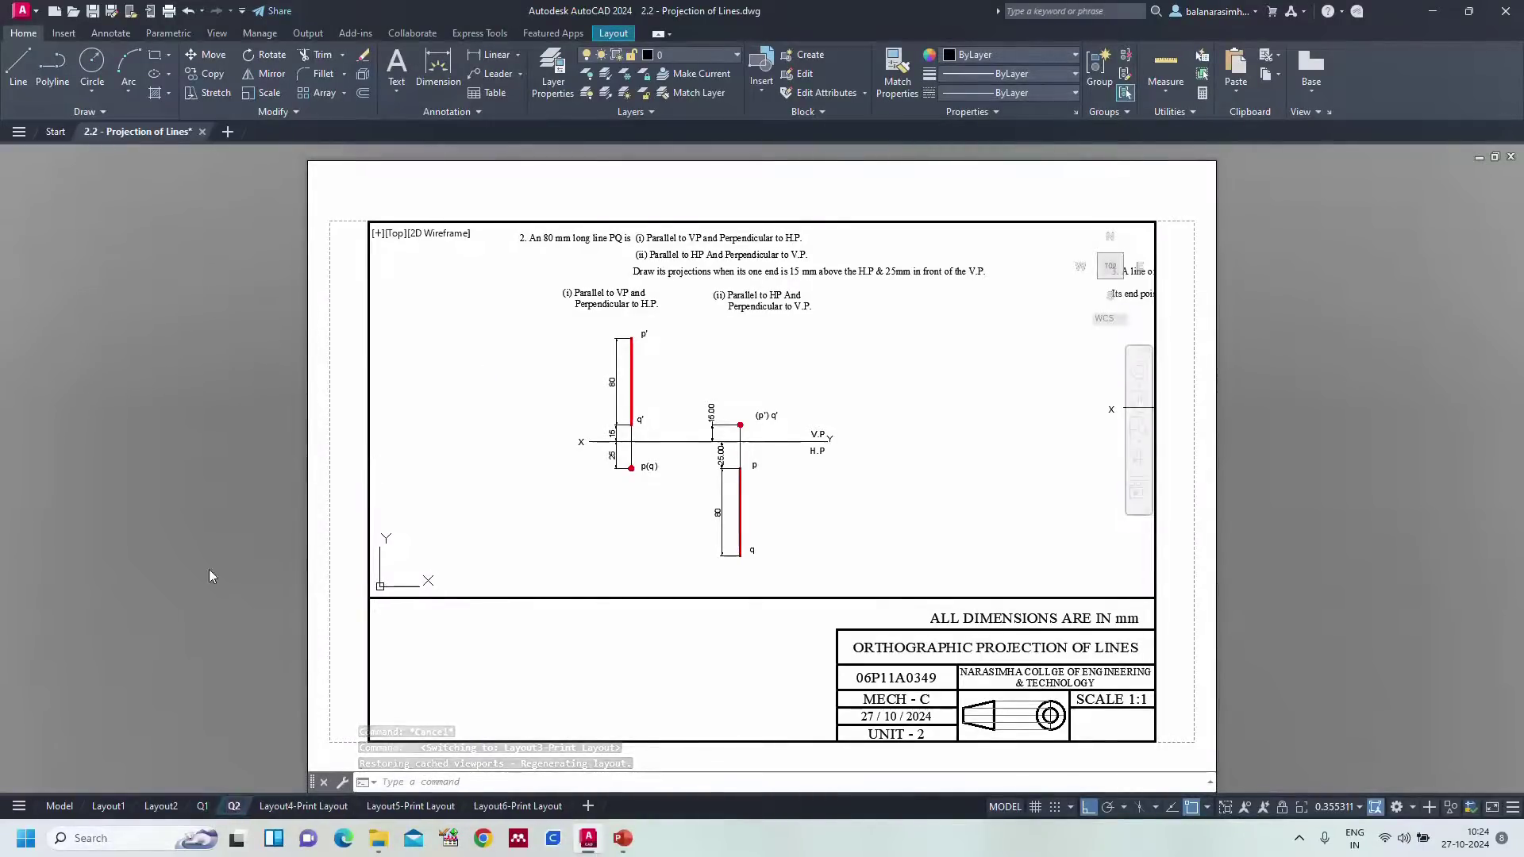
pyautogui.click(290, 806)
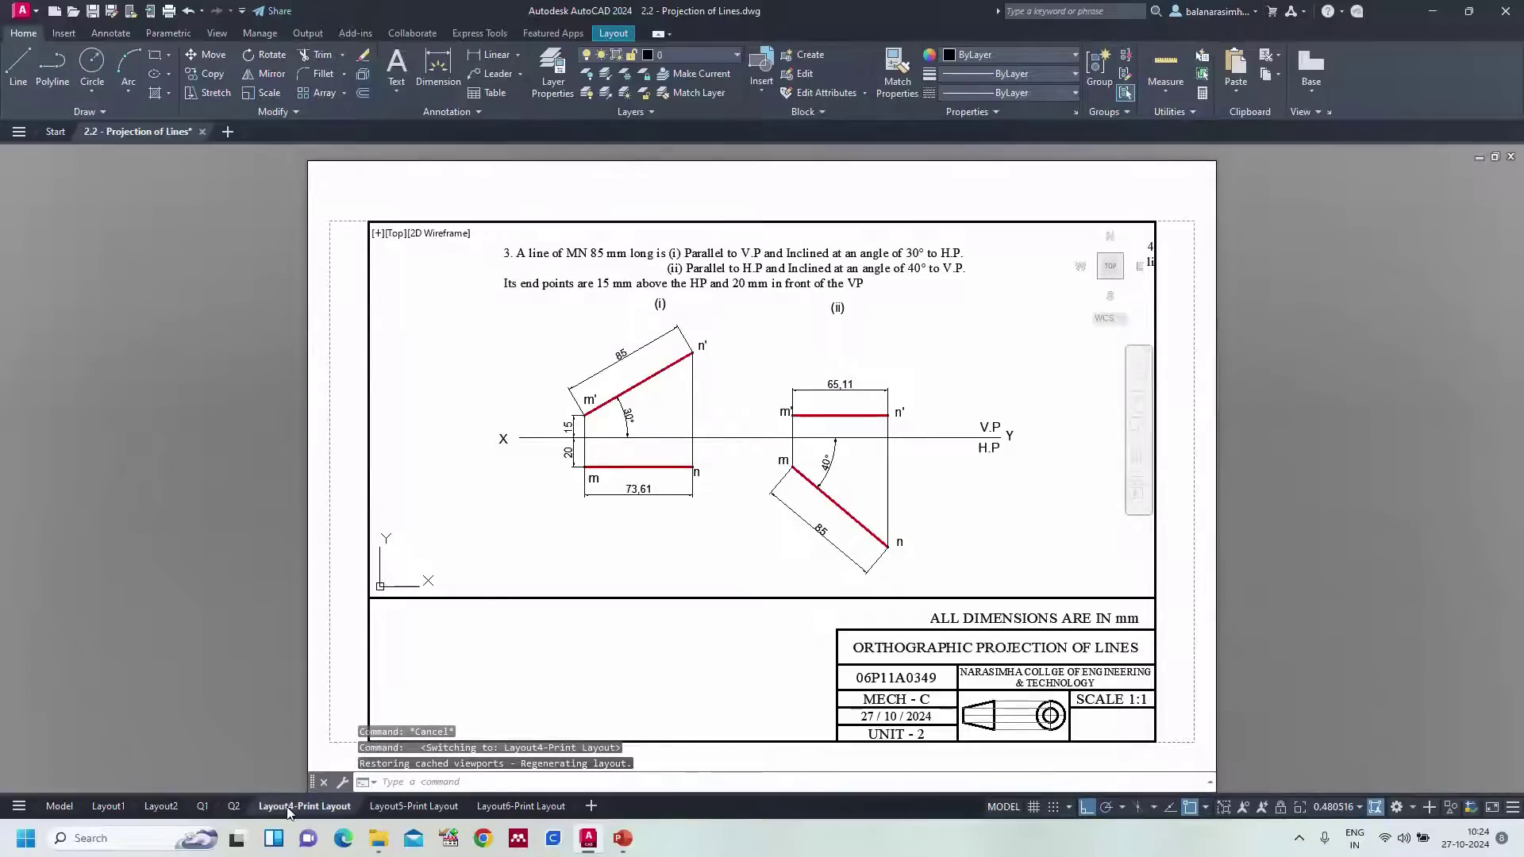
pyautogui.rightClick(290, 807)
pyautogui.click(327, 453)
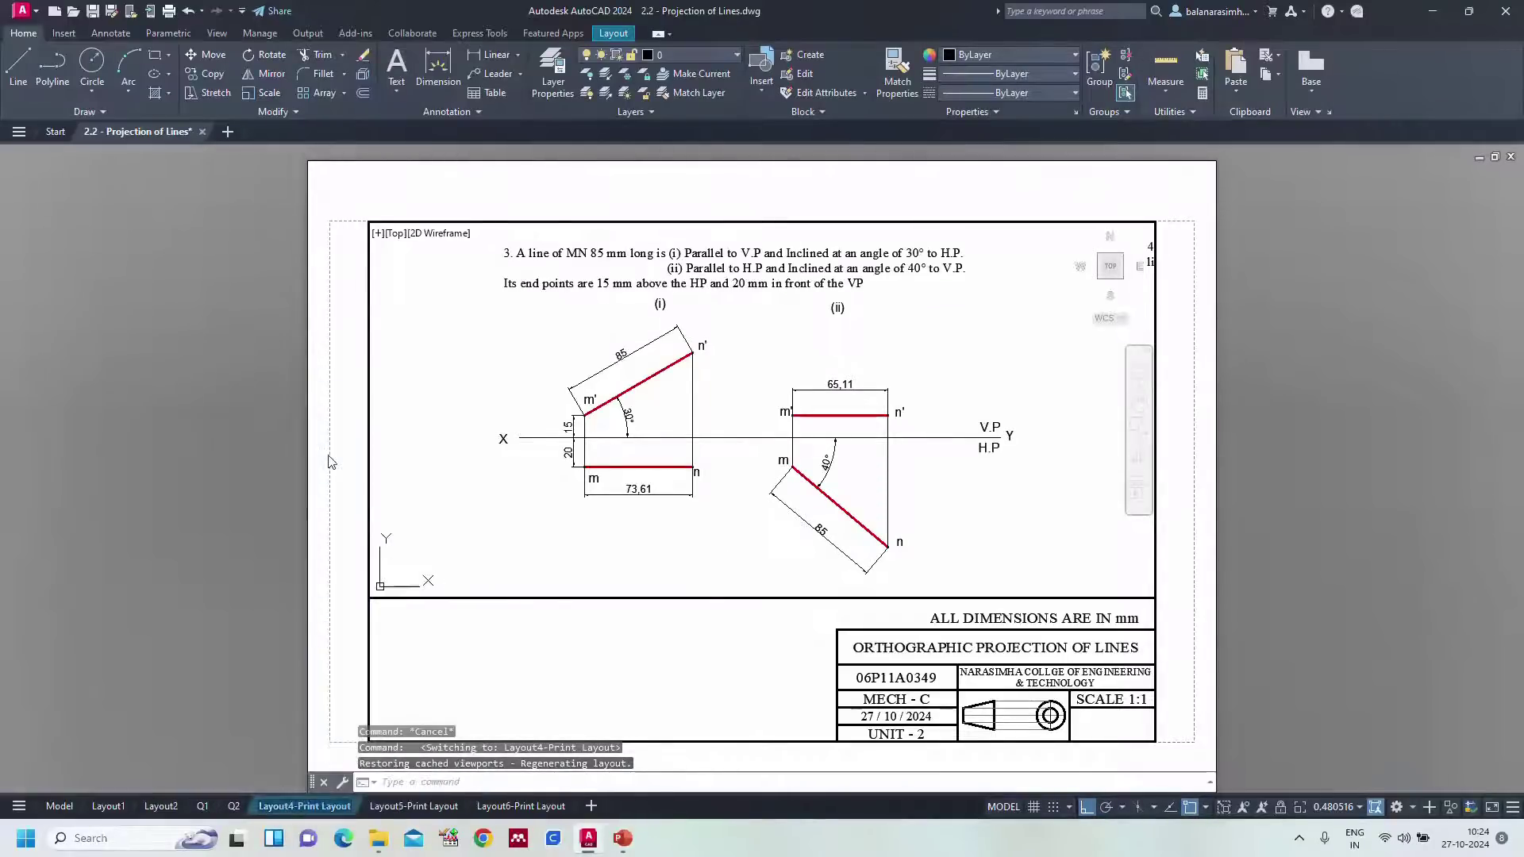
pyautogui.write('Q3')
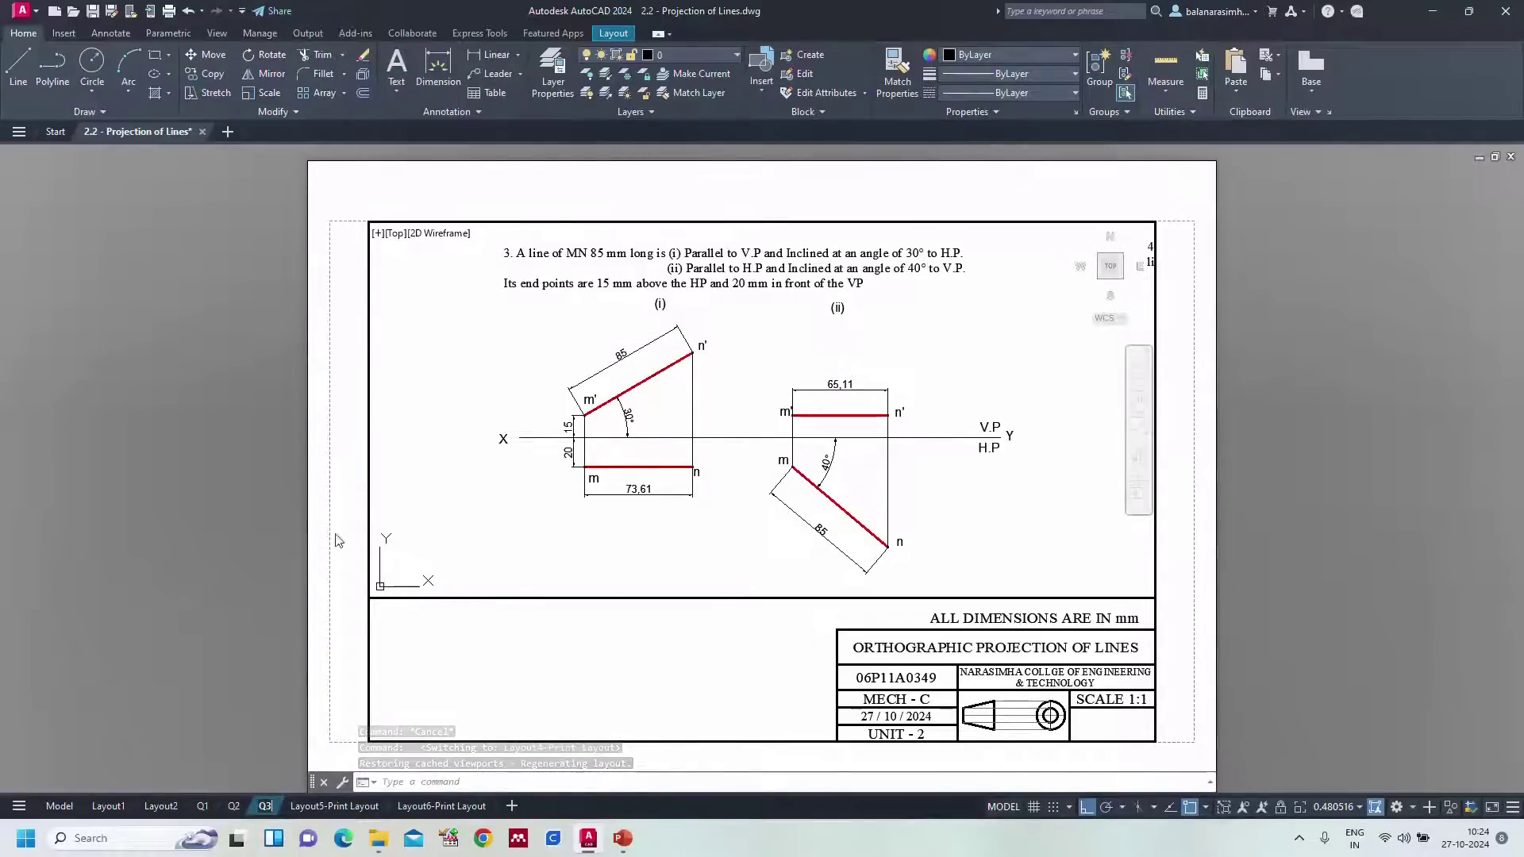
# Rename Layout5-Print Layout, which holds problem 5, to Q5.
pyautogui.click(334, 806)
pyautogui.rightClick(337, 808)
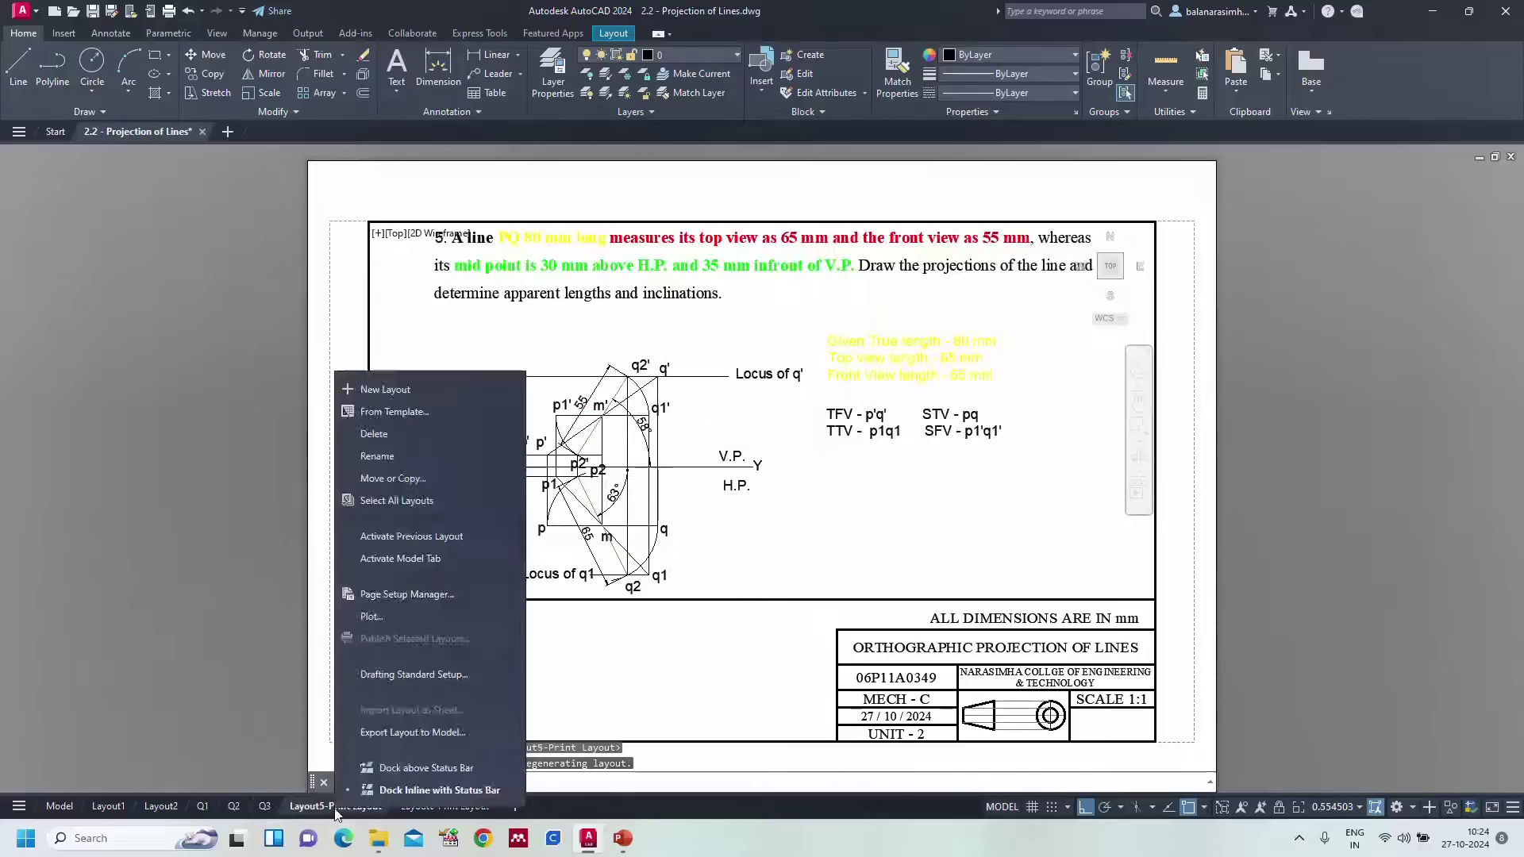
pyautogui.press('Escape')
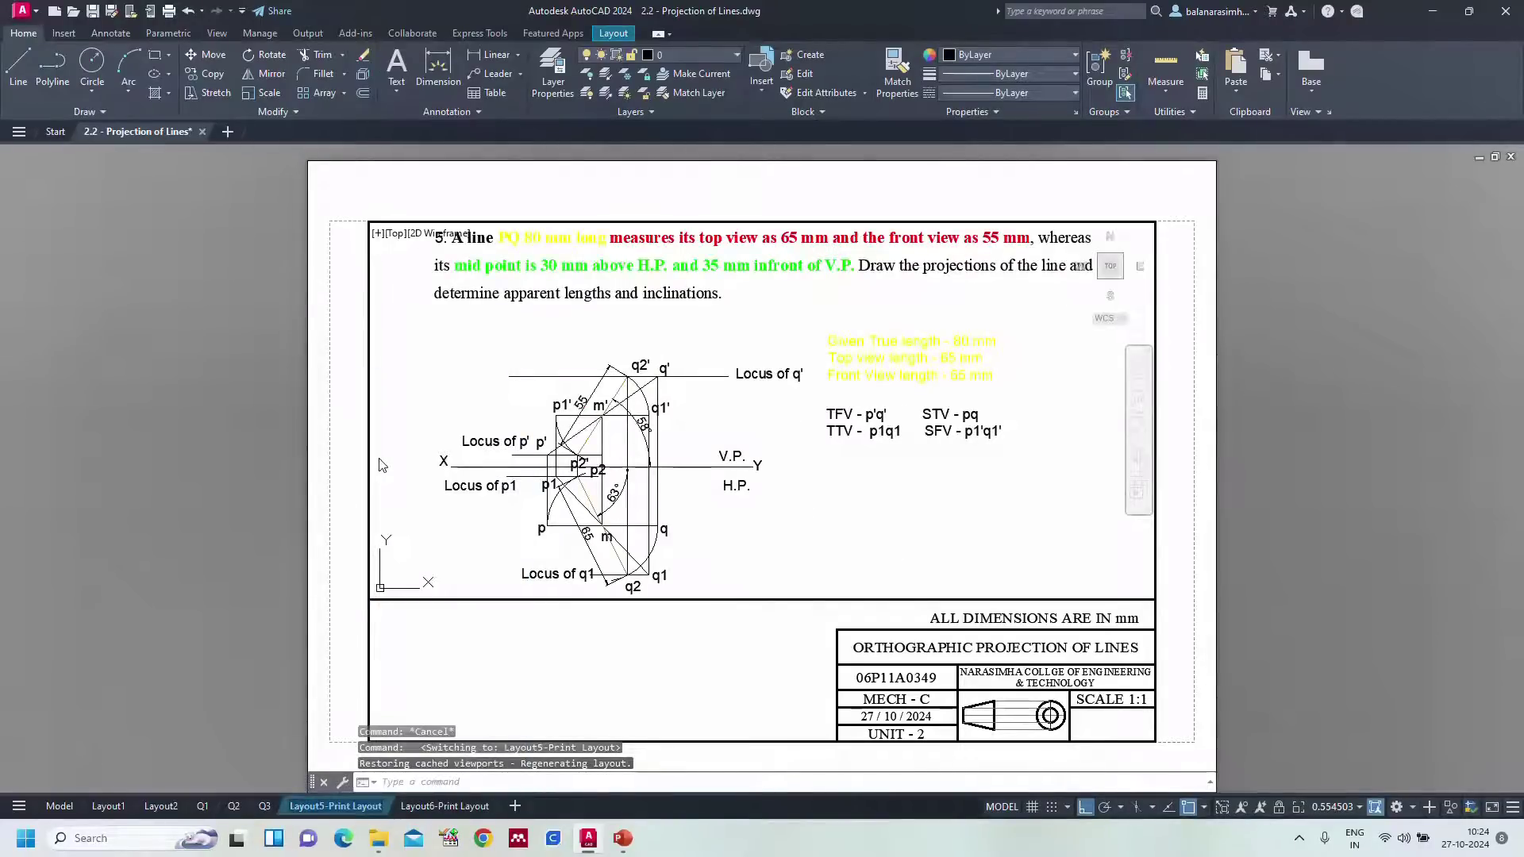
pyautogui.doubleClick(334, 806)
pyautogui.write('Q5')
pyautogui.press('Return')
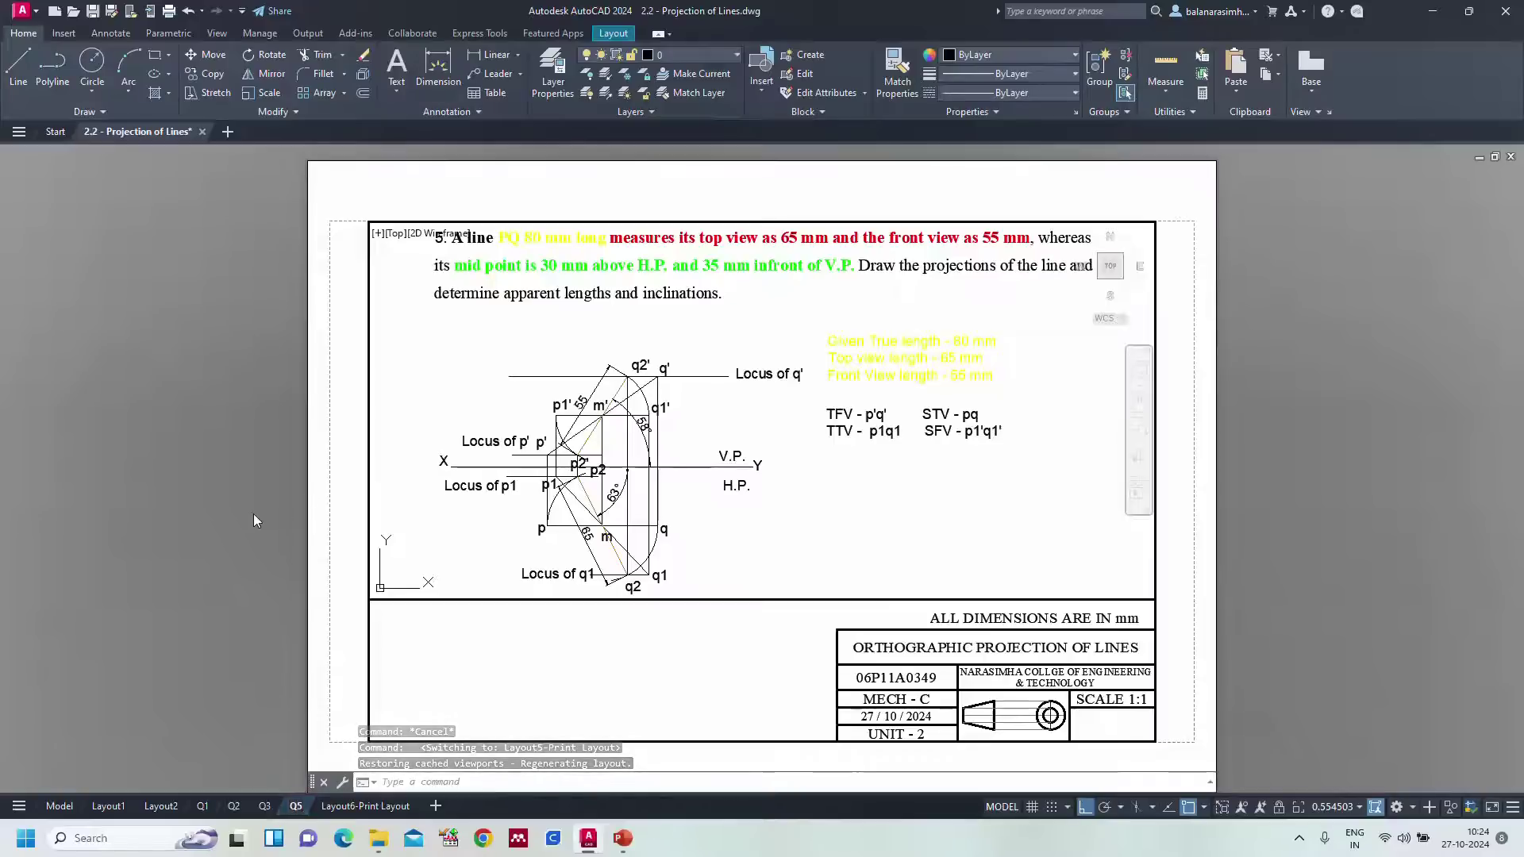
# Rename the new Layout6 layout for problem 4 to Q4.
pyautogui.click(365, 806)
pyautogui.rightClick(369, 807)
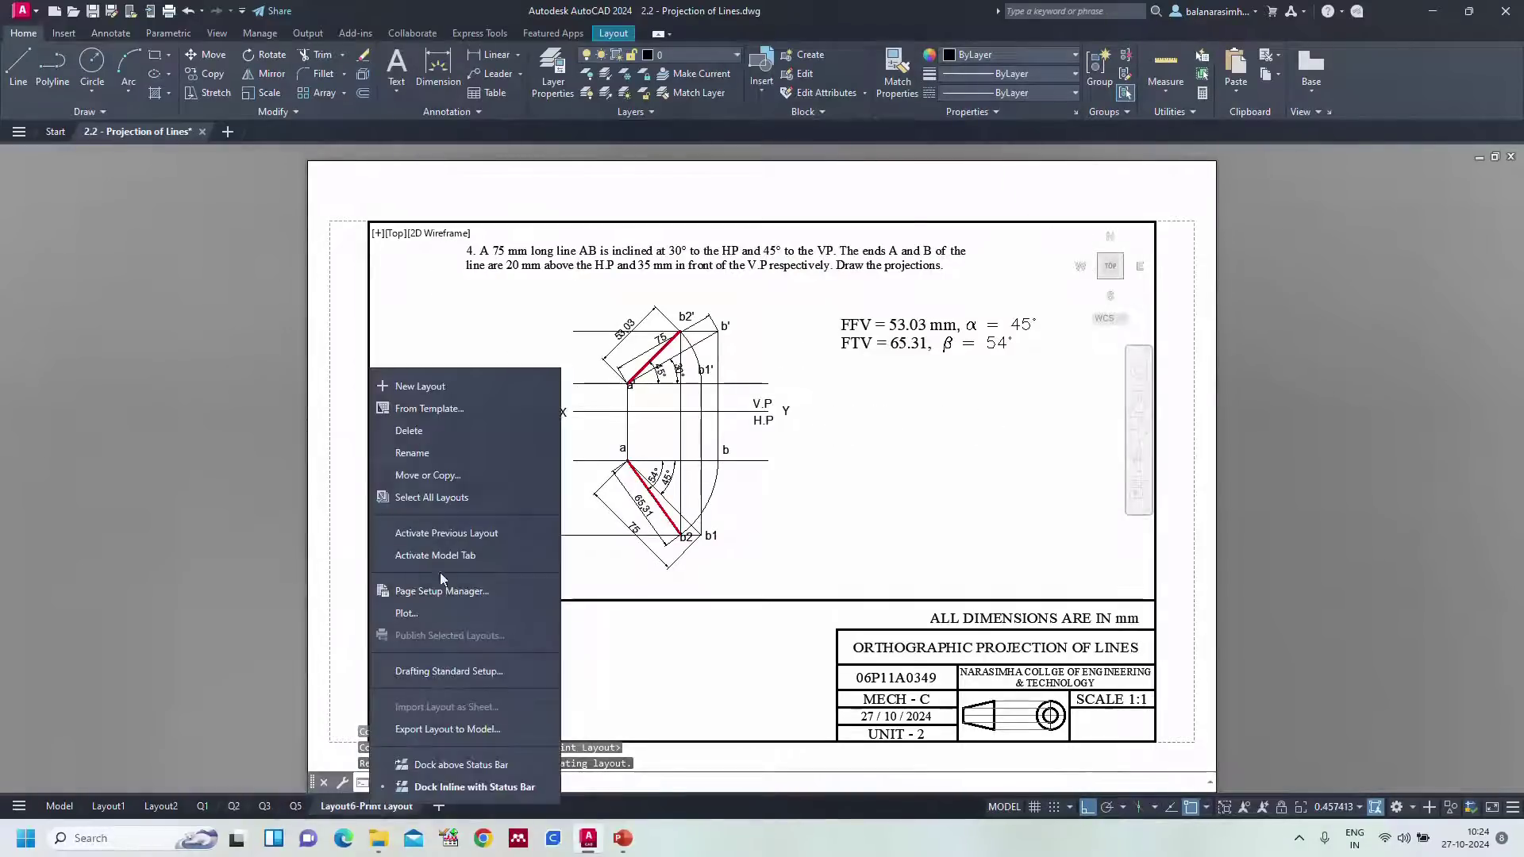
pyautogui.click(436, 452)
pyautogui.write('Q')
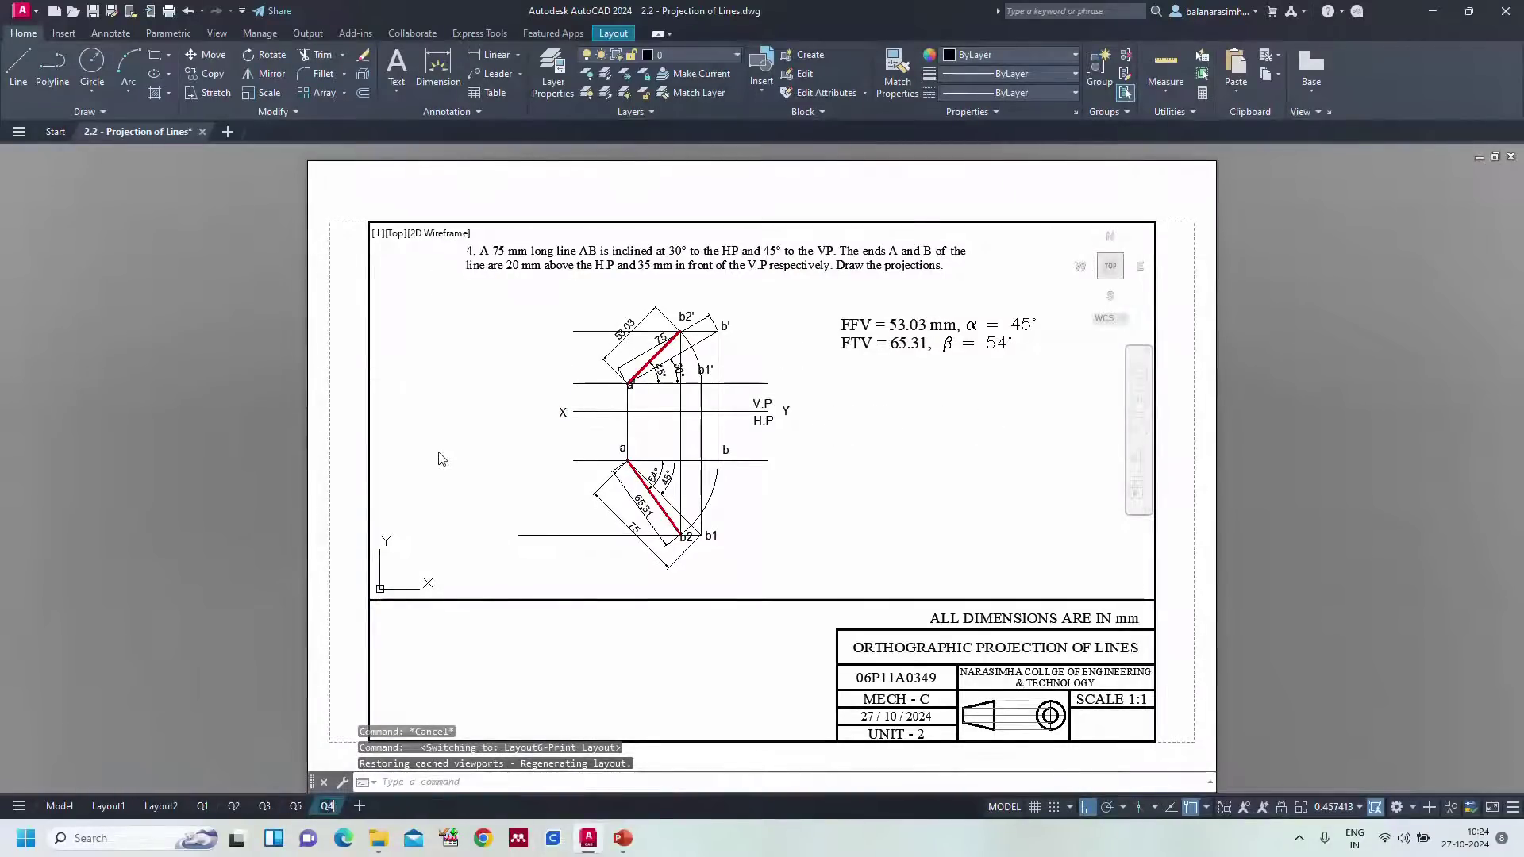
pyautogui.write('4')
pyautogui.press('Return')
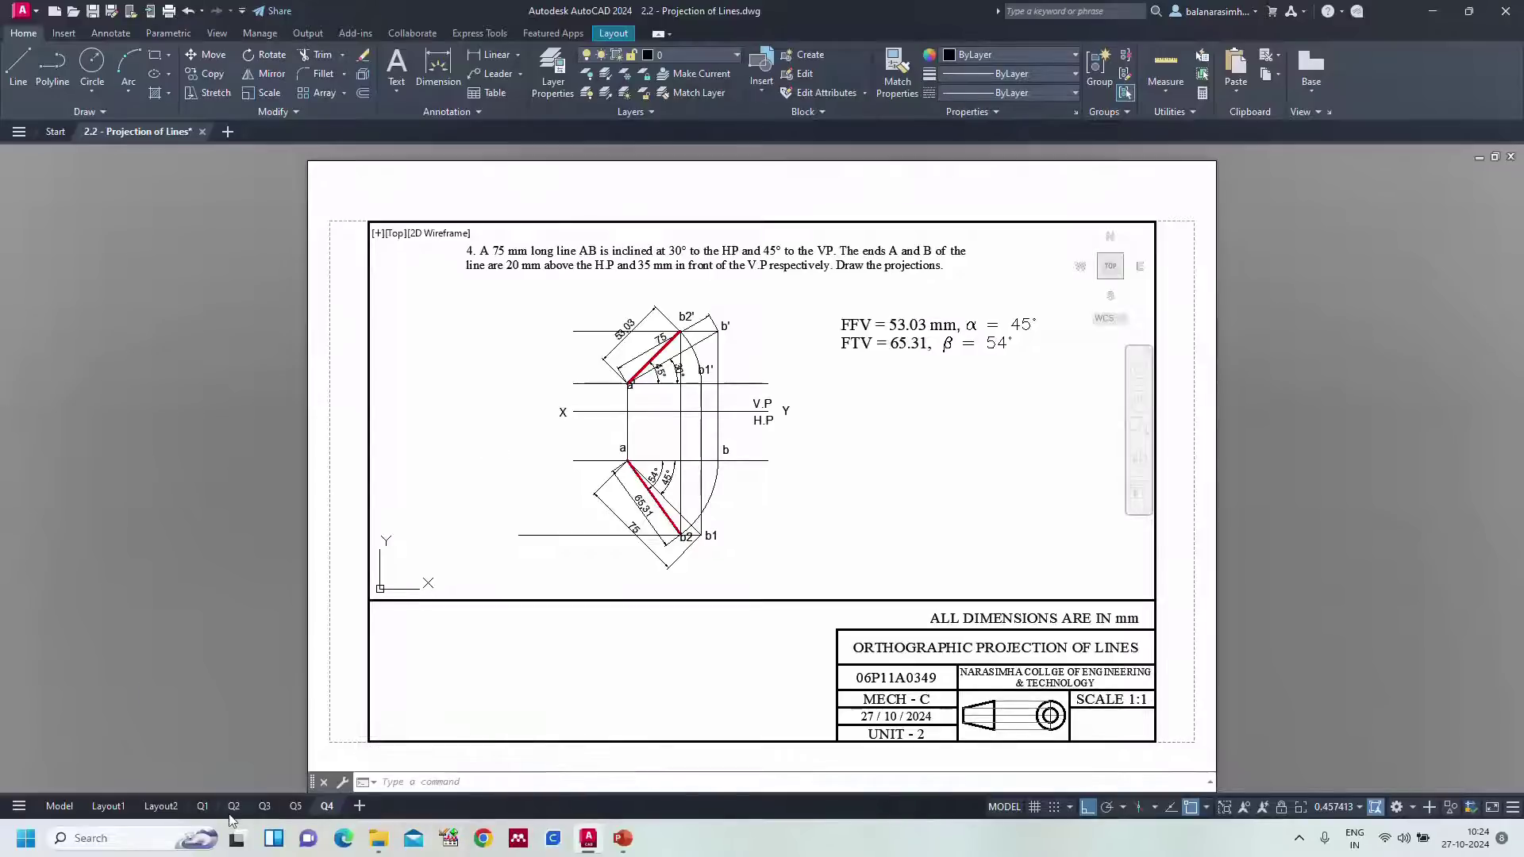
pyautogui.click(298, 807)
# Drag the Q5 tab after Q4, then check layouts Q4 through Q1.
pyautogui.moveTo(328, 808); pyautogui.dragTo(325, 810)
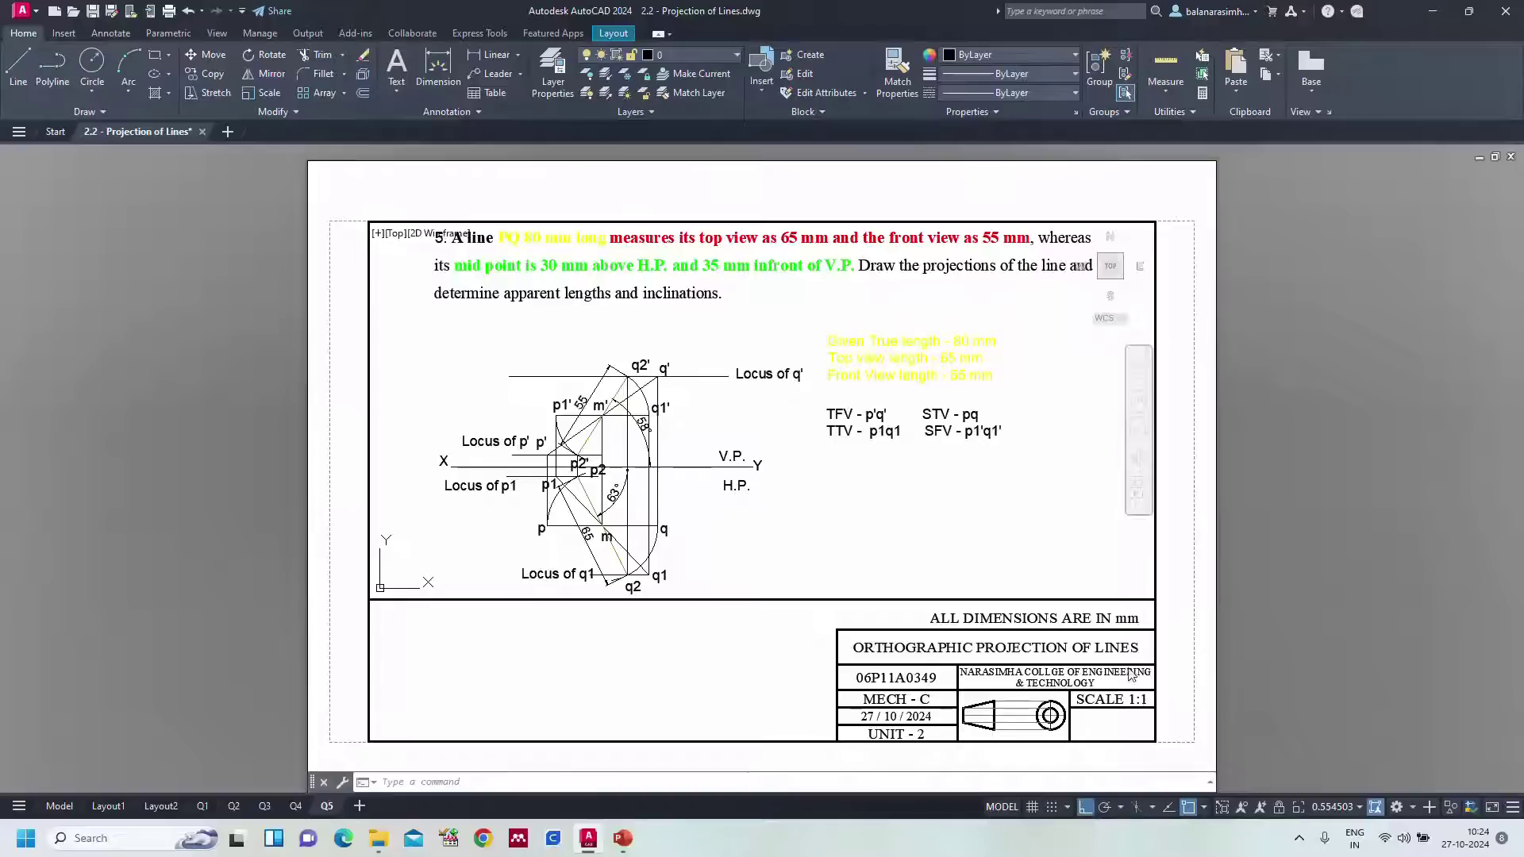
pyautogui.click(295, 806)
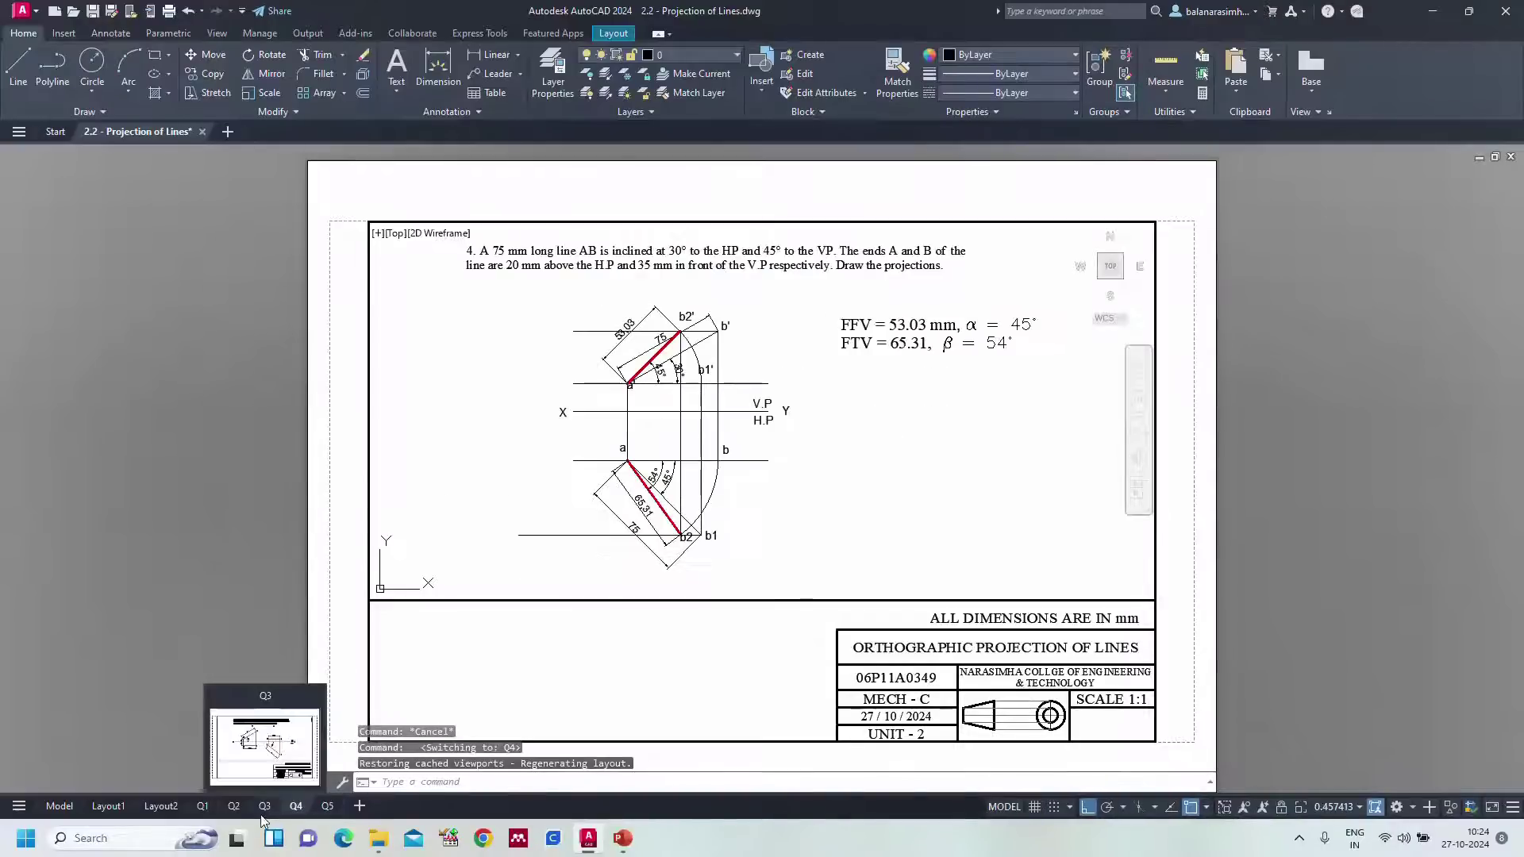
pyautogui.click(264, 806)
pyautogui.click(234, 806)
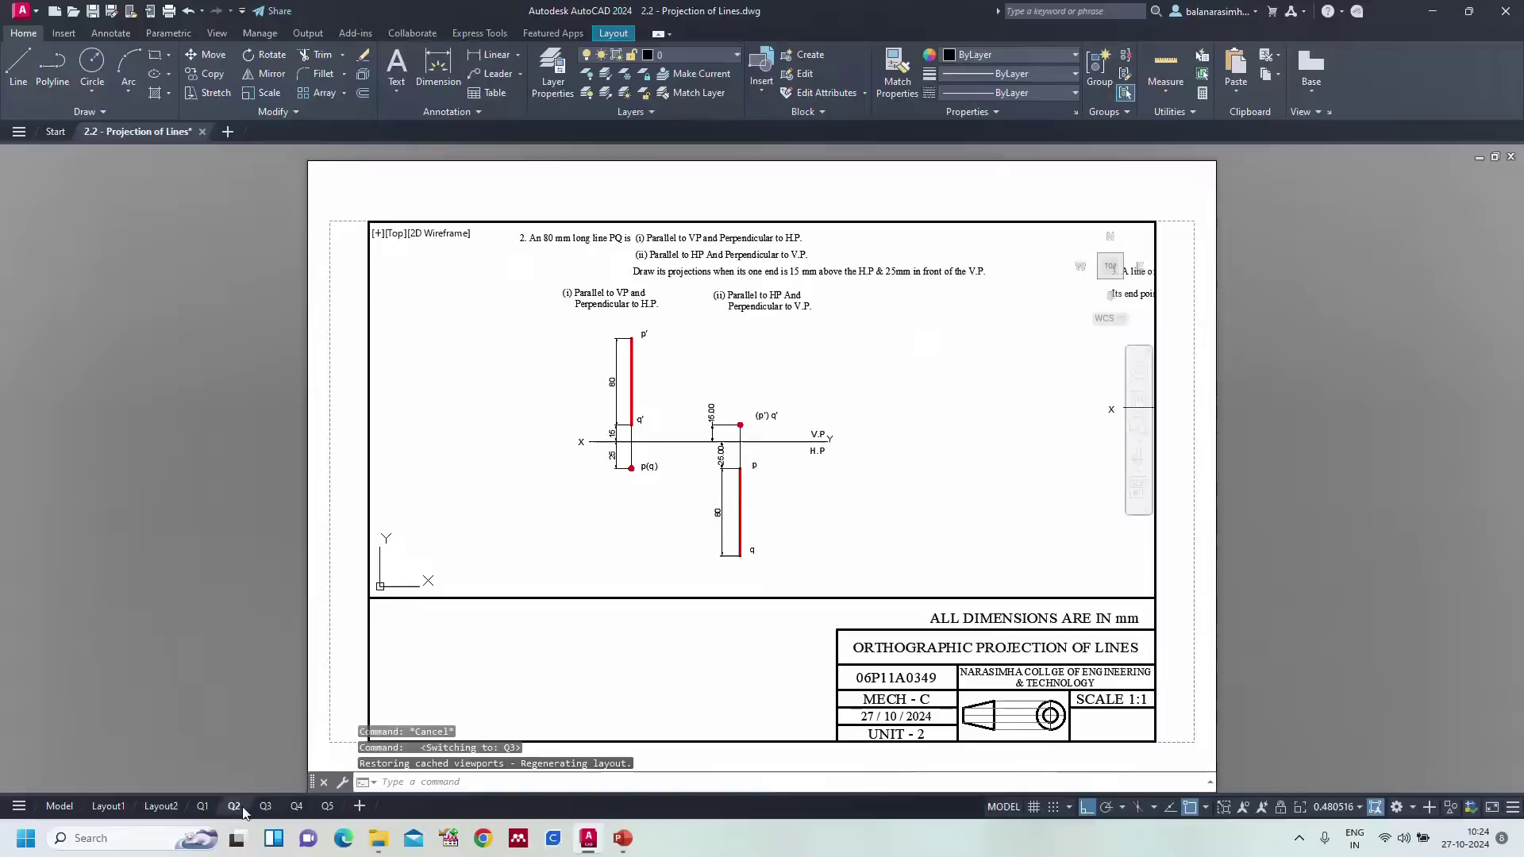
pyautogui.click(203, 805)
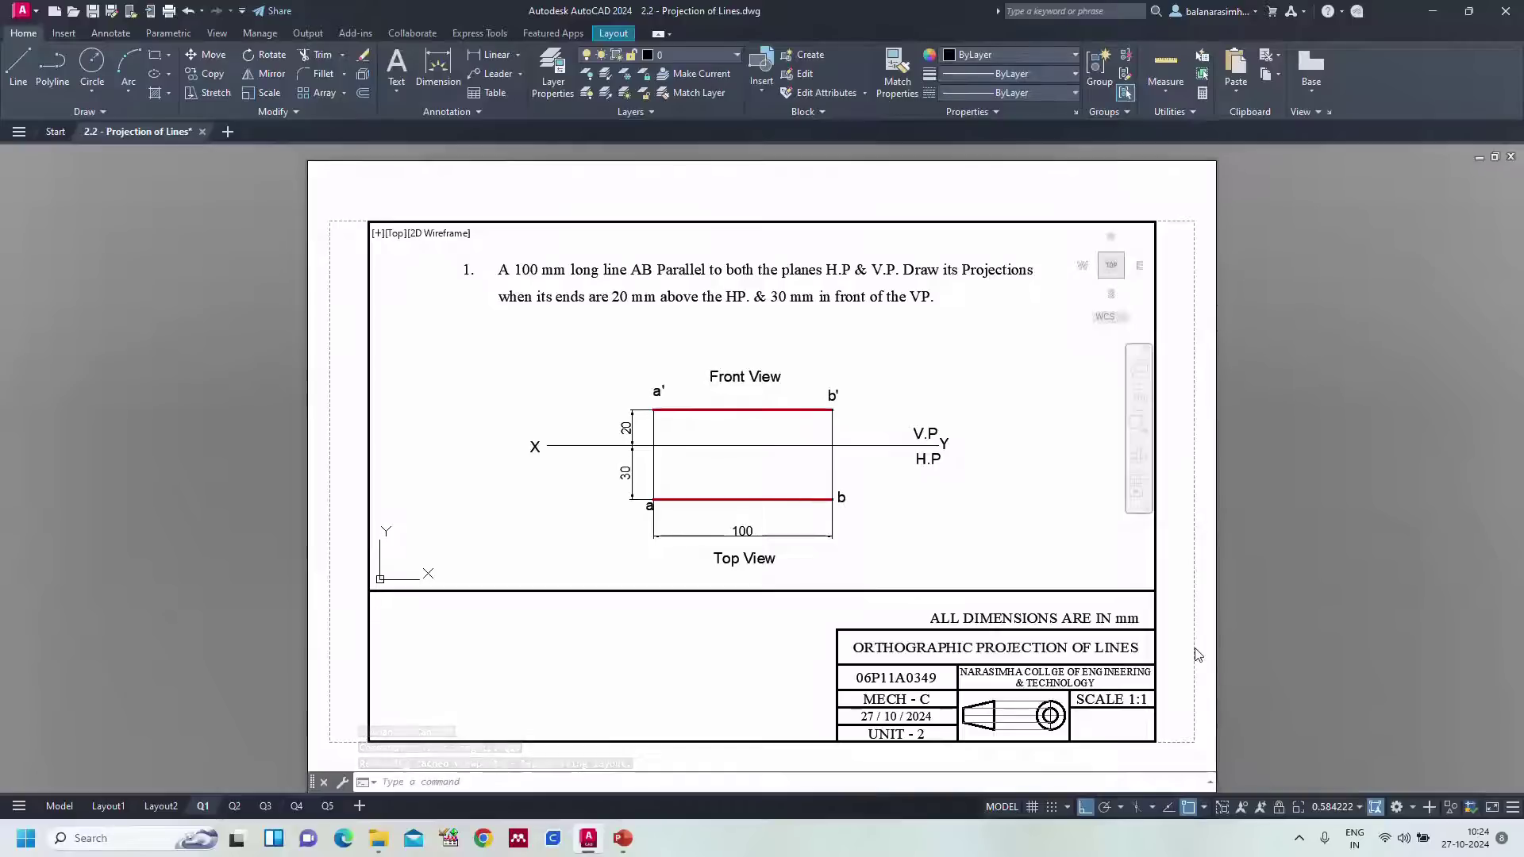
# Save the Projection of Lines drawing with Ctrl+S.
pyautogui.press('Escape')
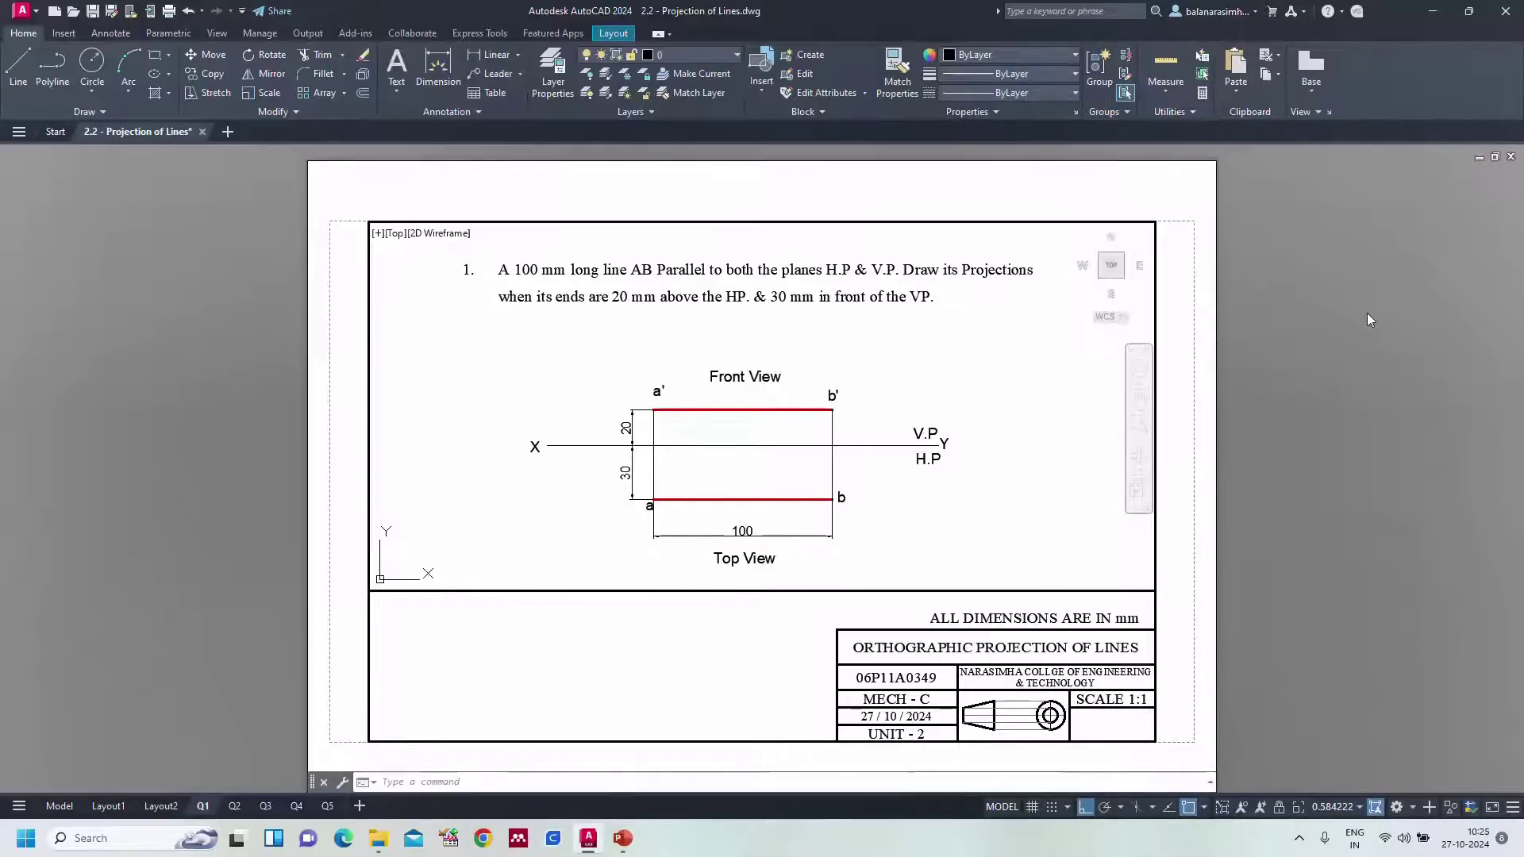
pyautogui.hotkey('ctrl', 's')
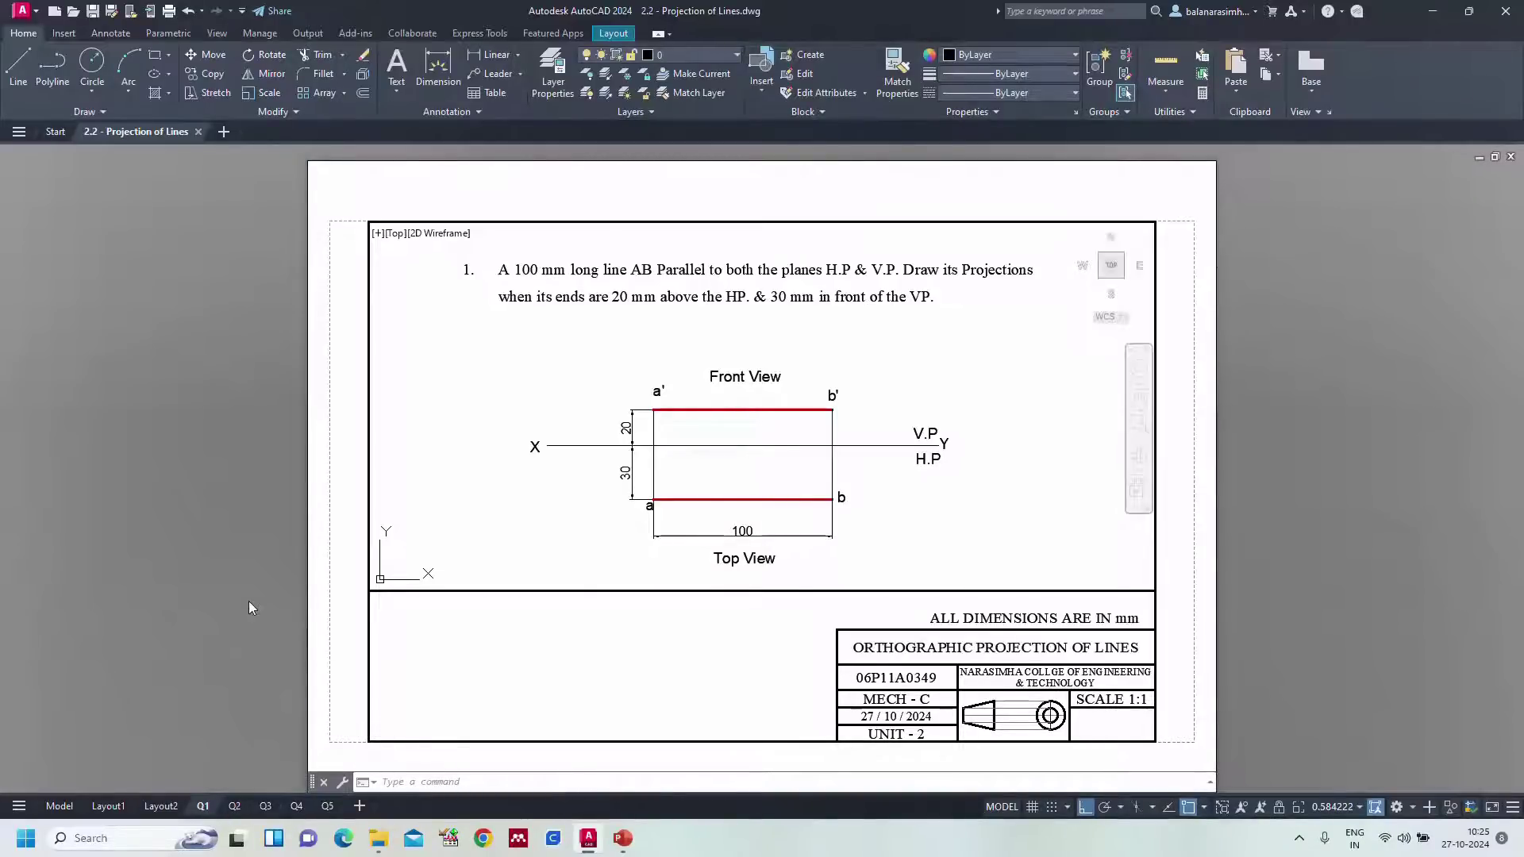
pyautogui.hotkey('ctrl', 's')
pyautogui.press('Escape')
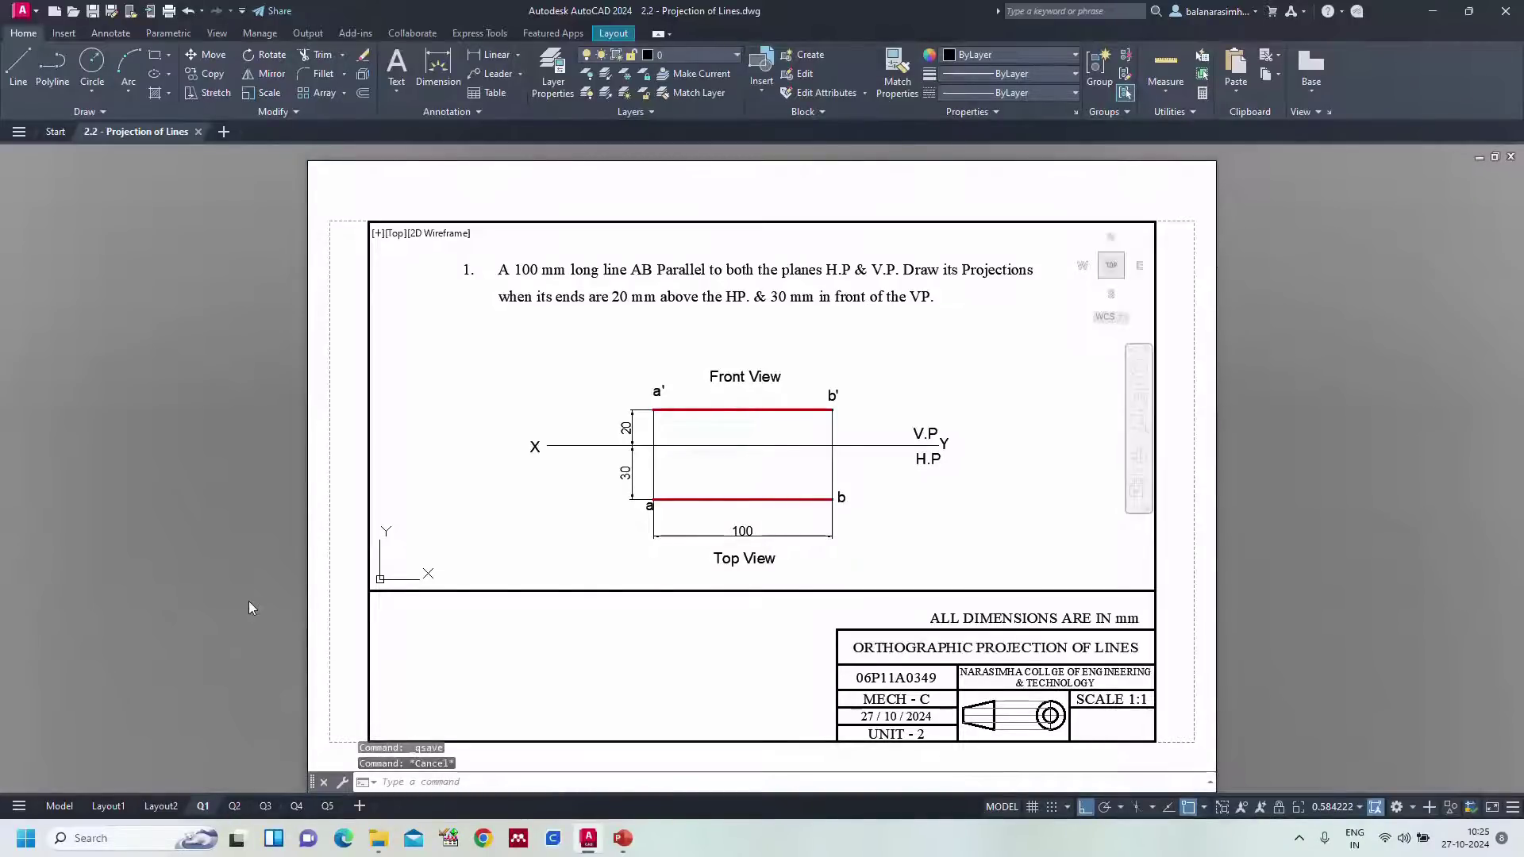
# Run PUBLISH and remove the Model, Layout1 and Layout2 sheets, leaving only Q1–Q5.
pyautogui.write('PUB')
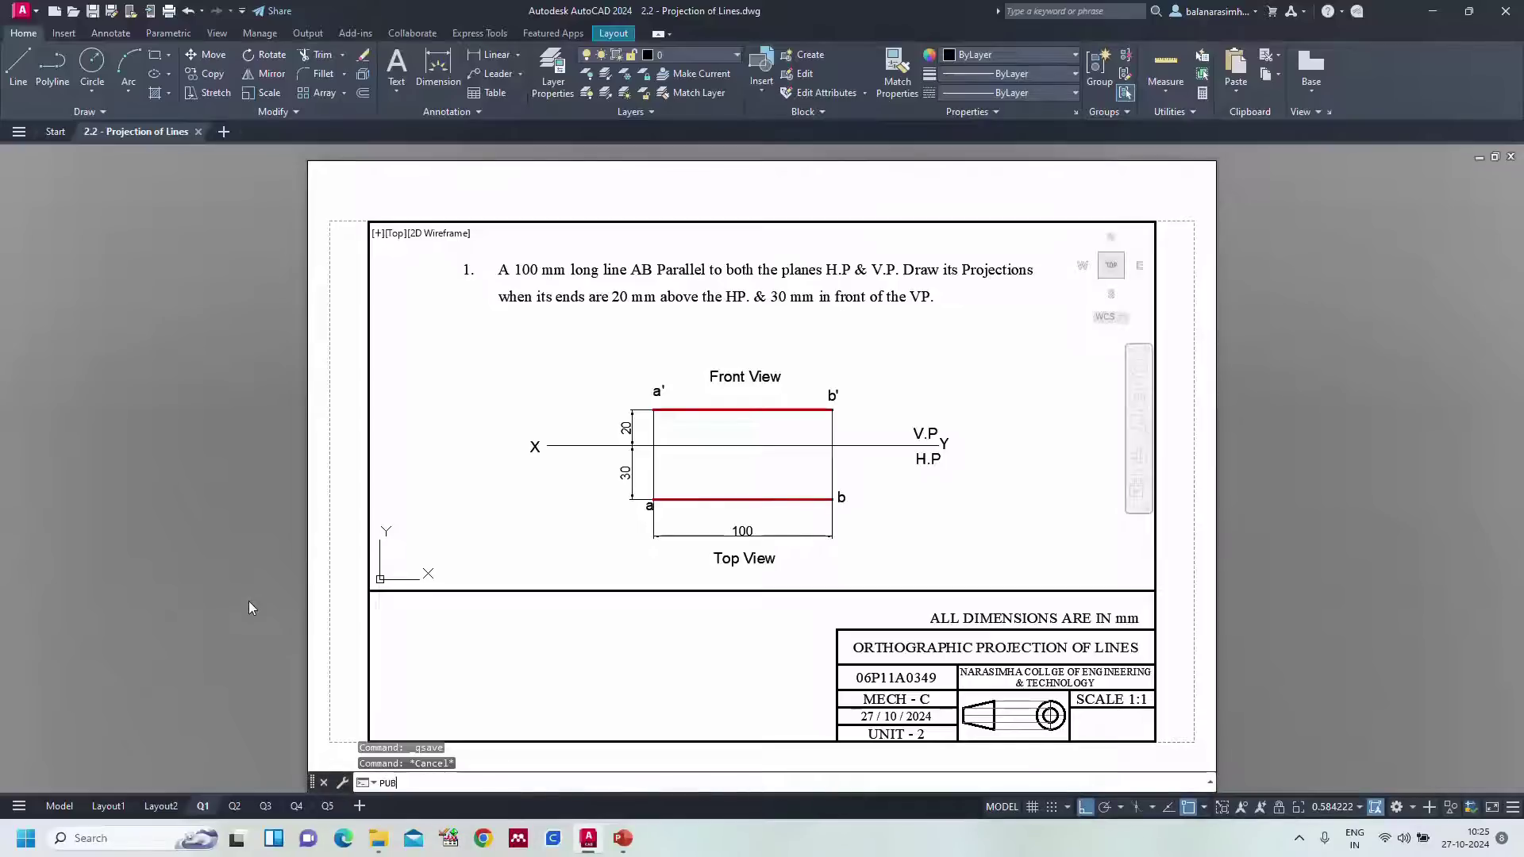
pyautogui.write('LISH')
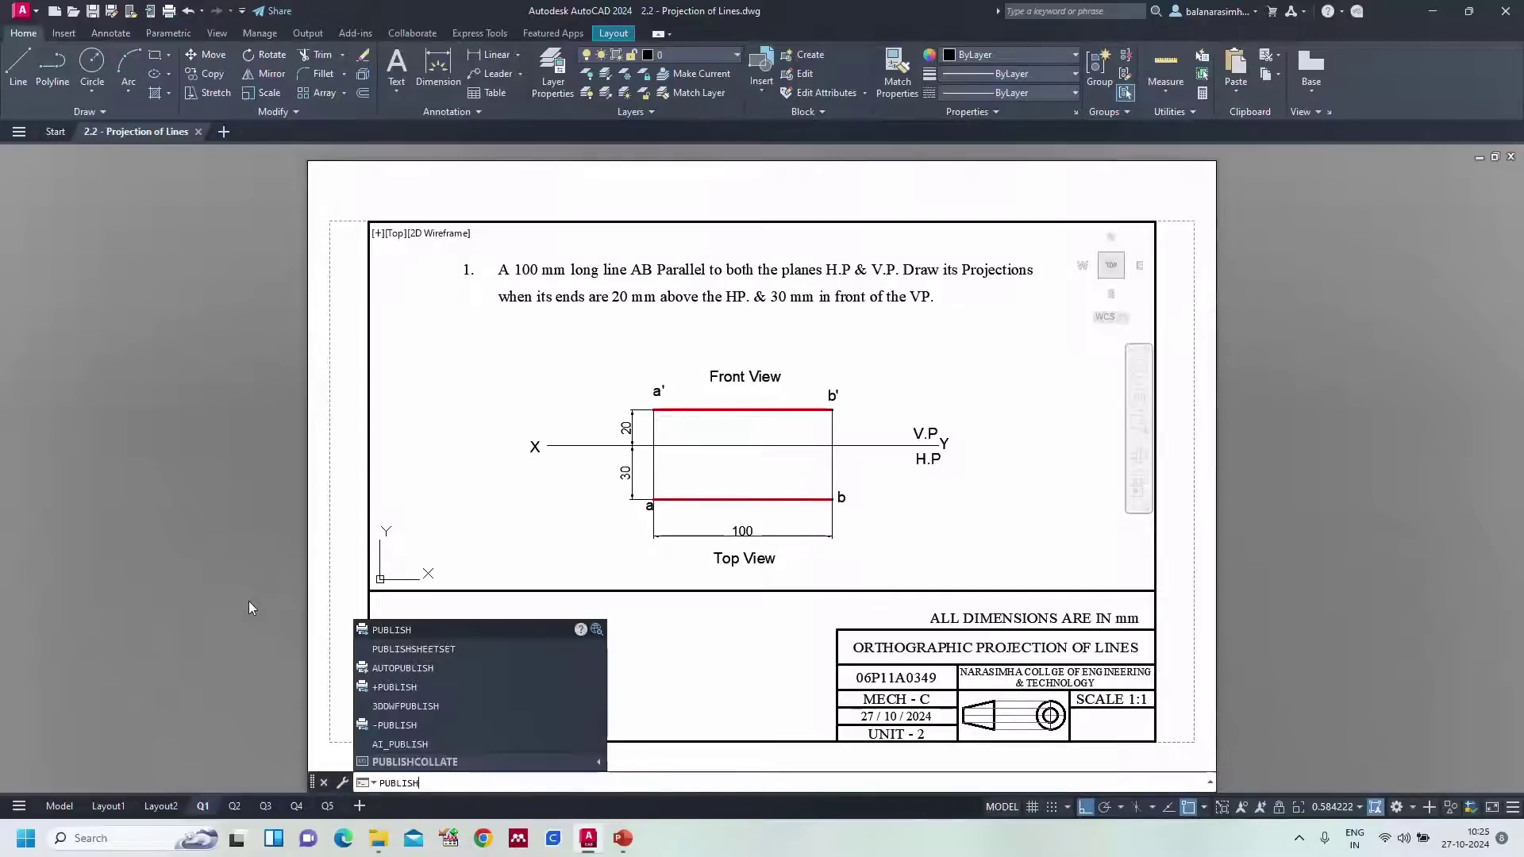
pyautogui.press('Return')
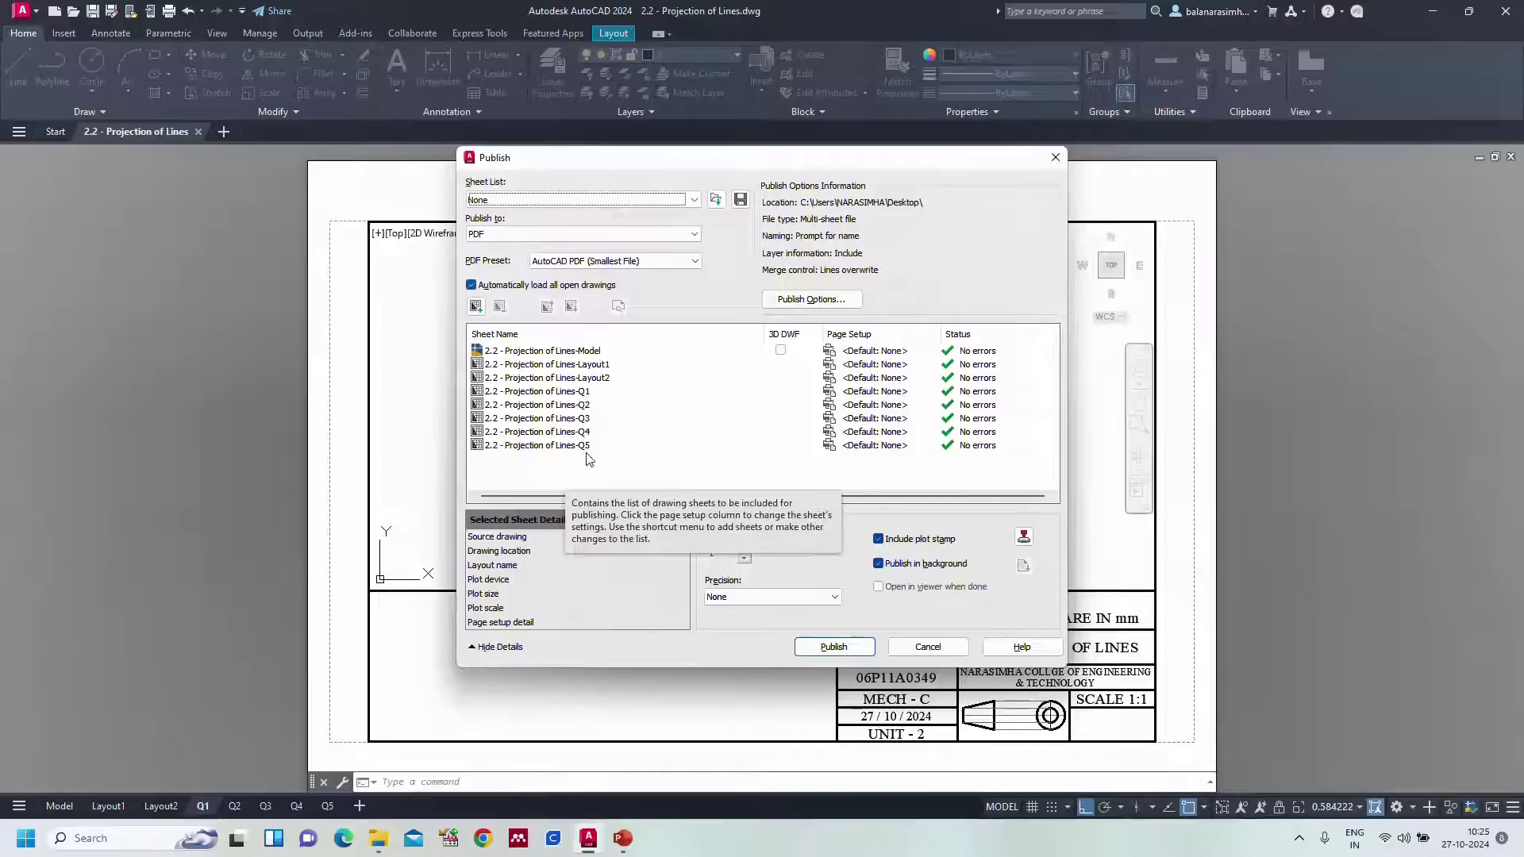
pyautogui.click(592, 353)
pyautogui.keyDown('shift'); pyautogui.click(593, 365); pyautogui.keyUp('shift')
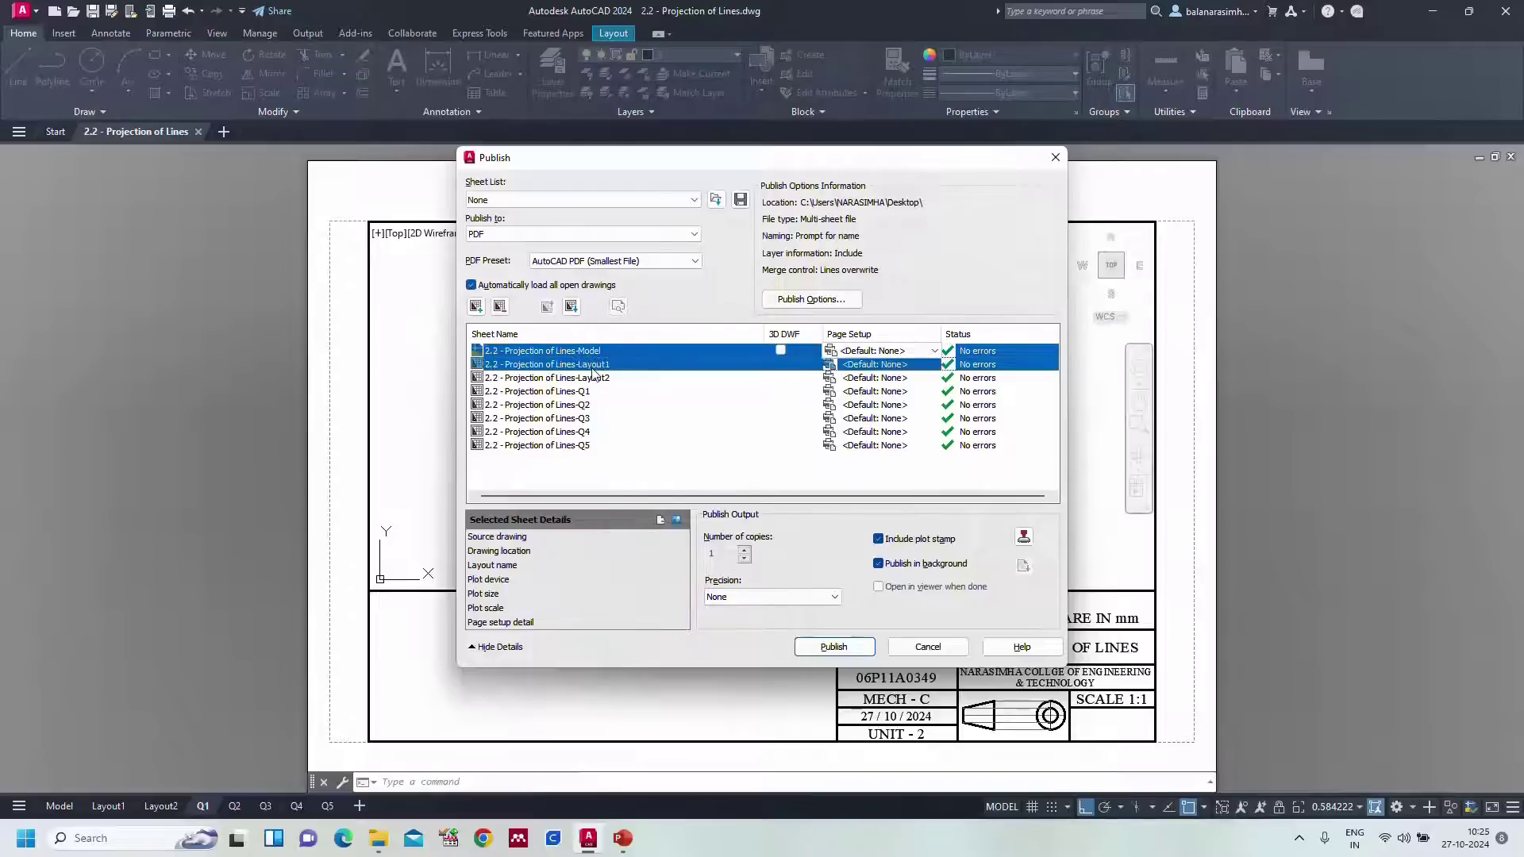
pyautogui.keyDown('shift'); pyautogui.click(593, 379); pyautogui.keyUp('shift')
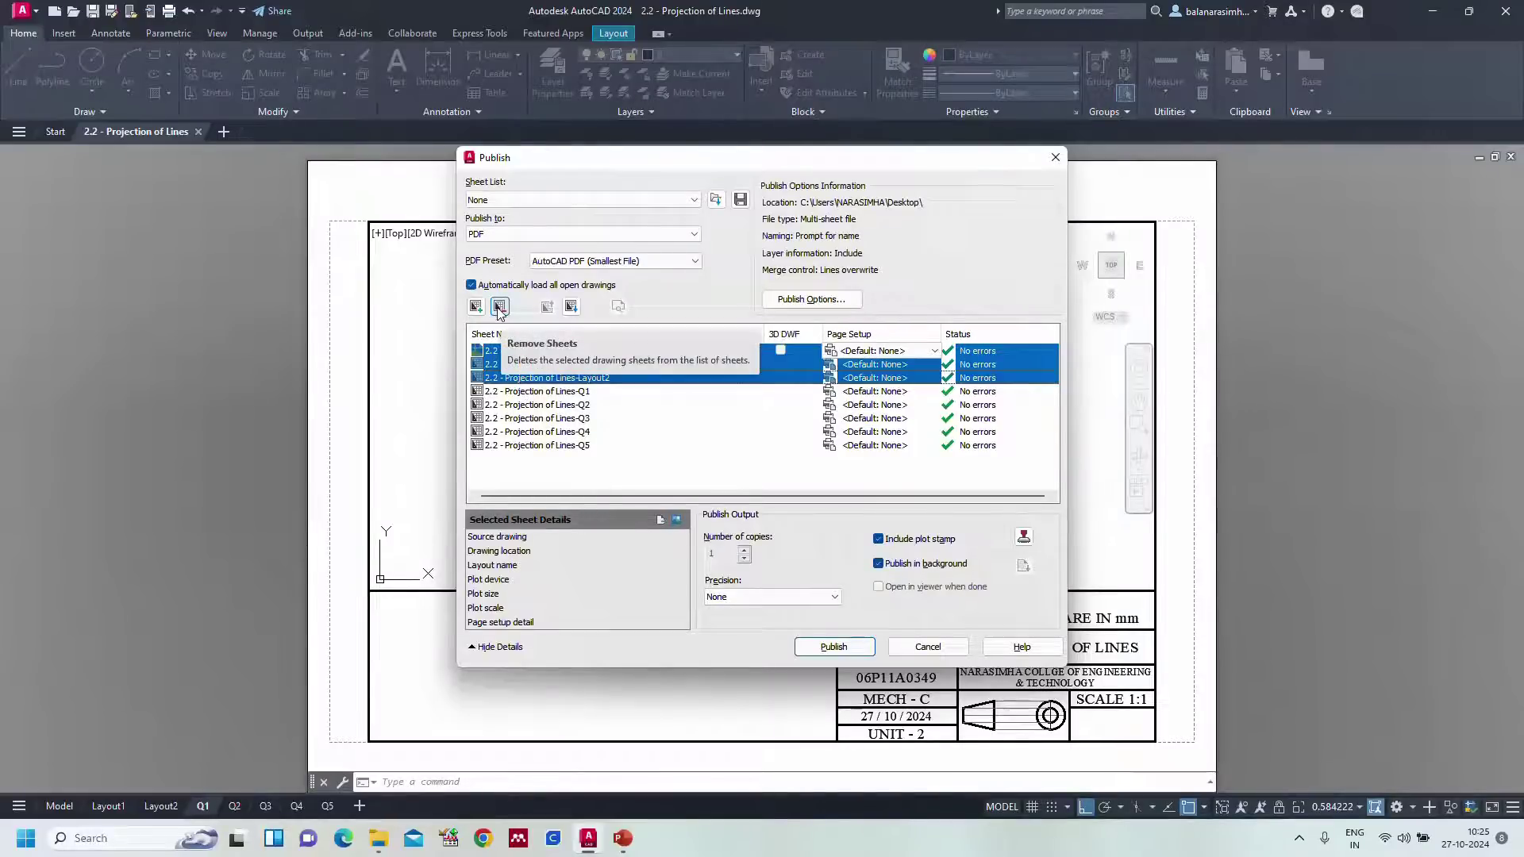
pyautogui.click(499, 308)
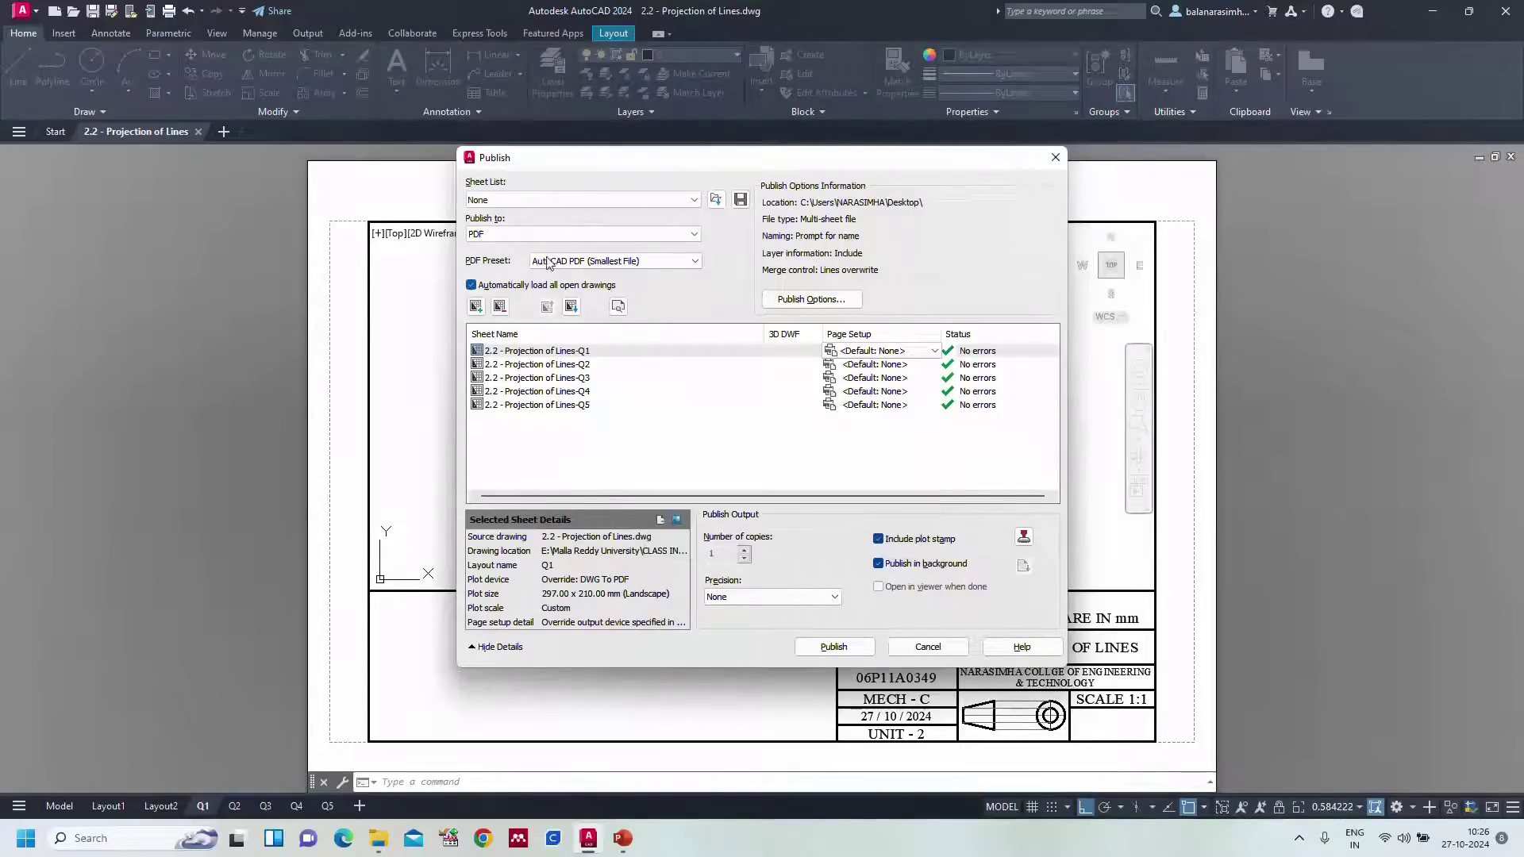
# Choose PDF output with the AutoCAD PDF (General Documentation) preset, and uncheck plot stamp and background publishing.
pyautogui.click(531, 234)
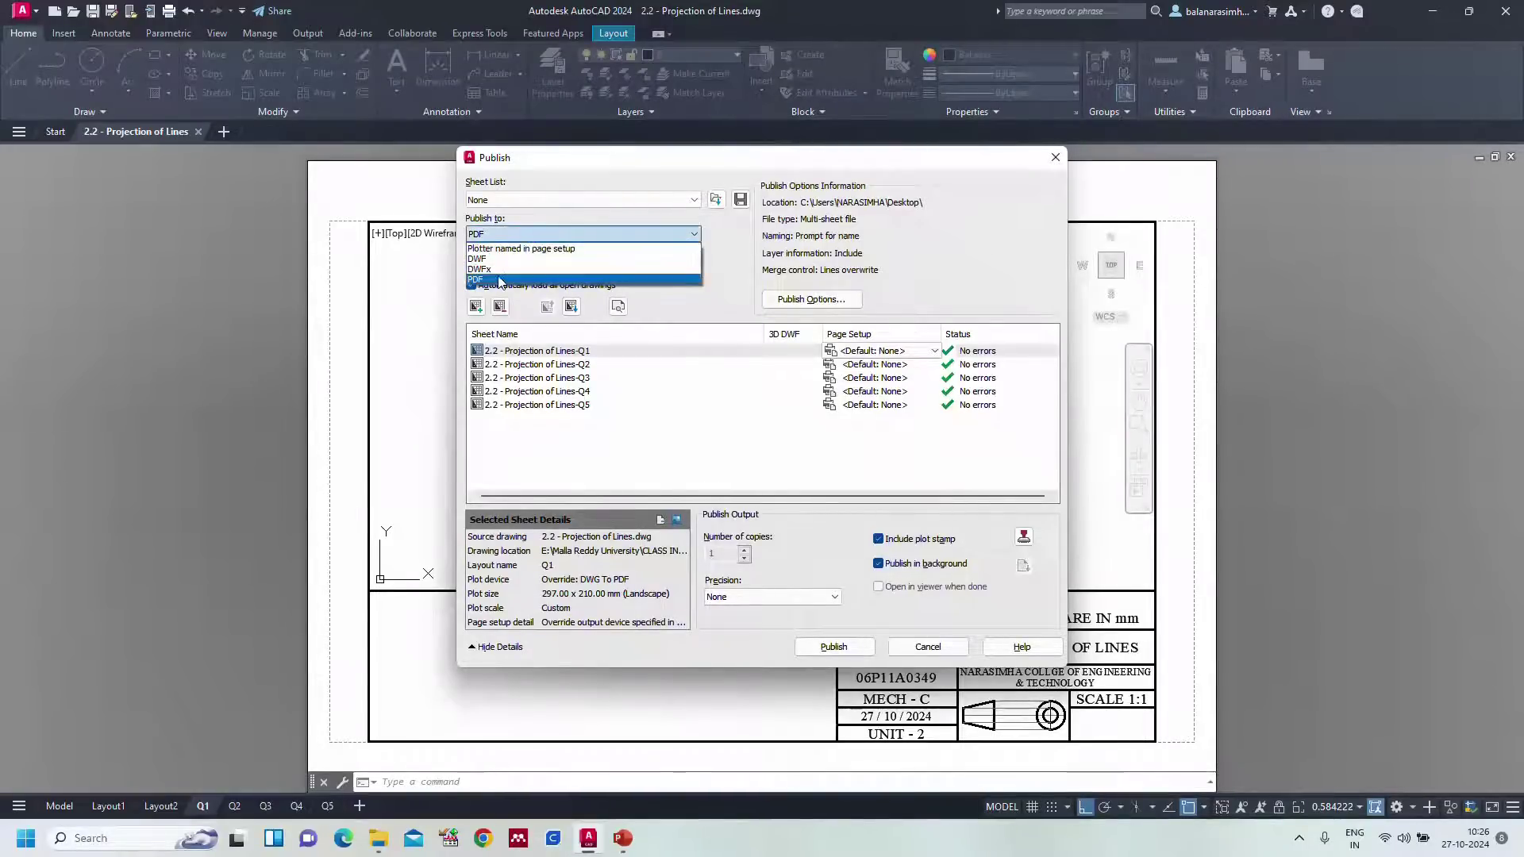
pyautogui.click(498, 283)
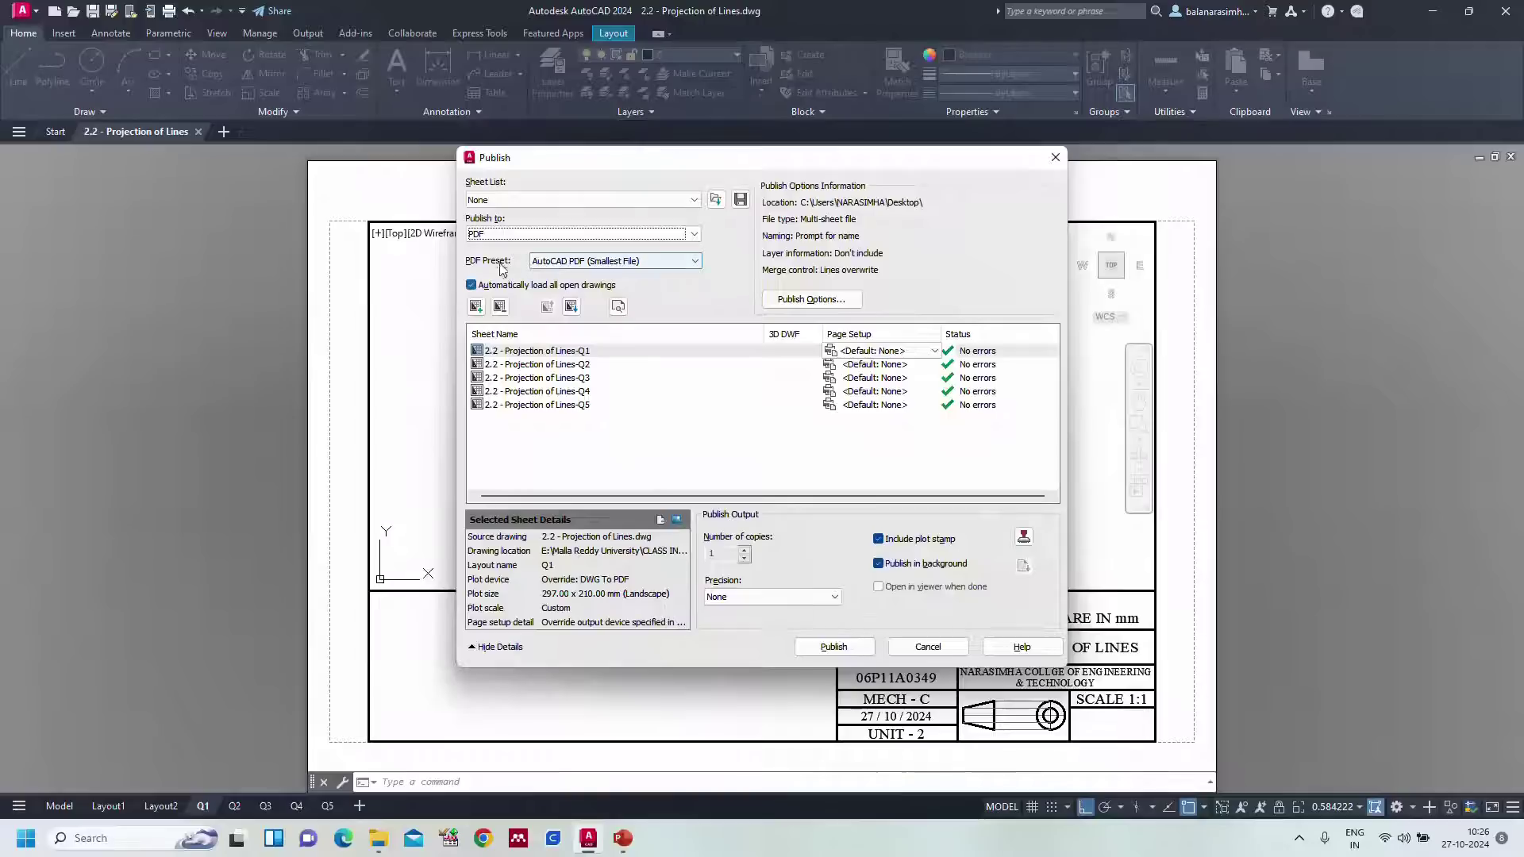
pyautogui.click(592, 261)
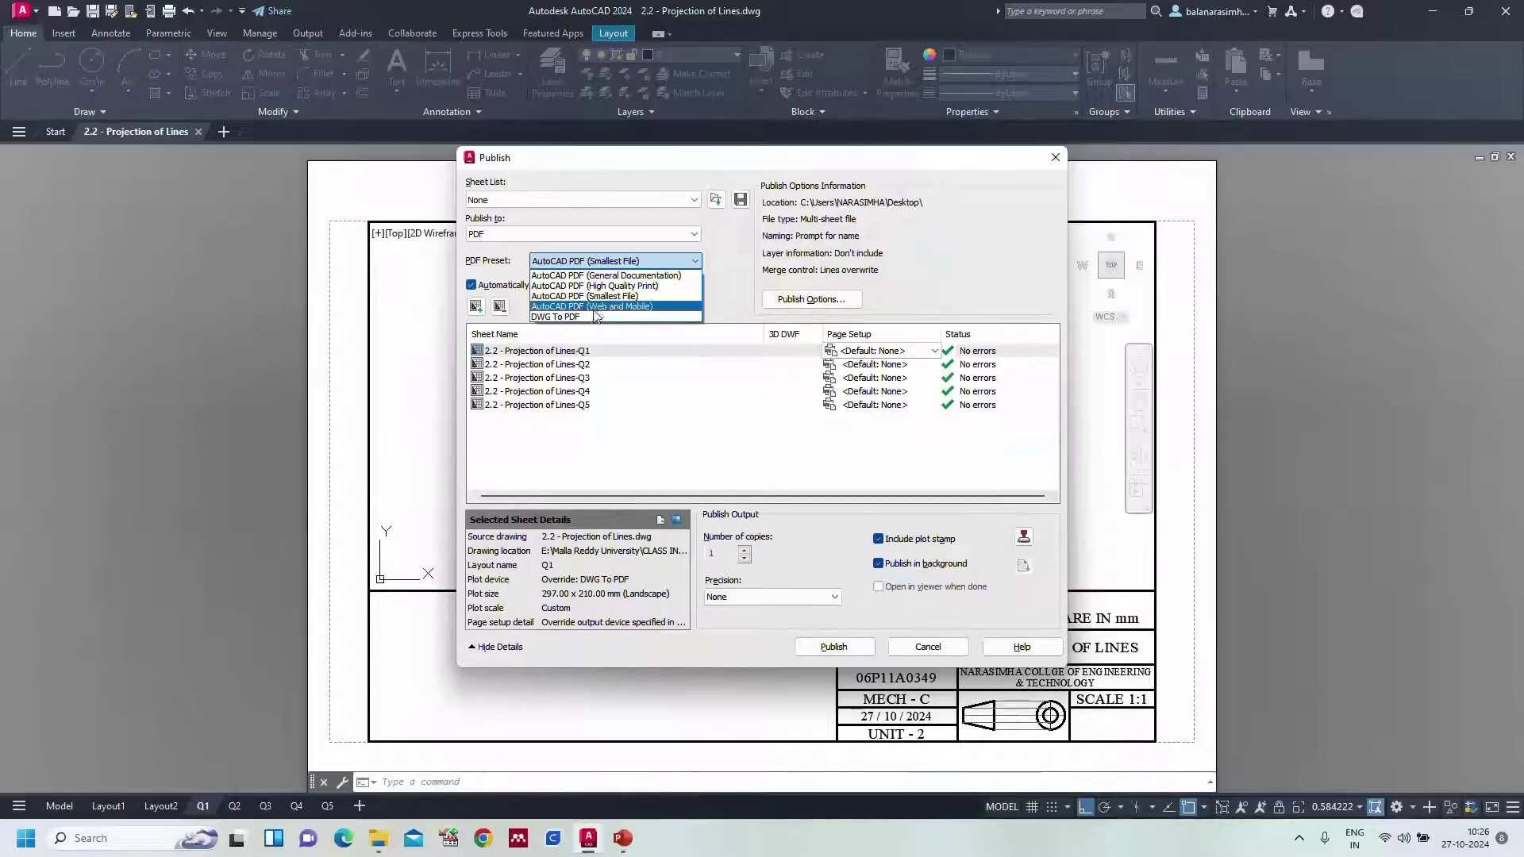
pyautogui.click(627, 277)
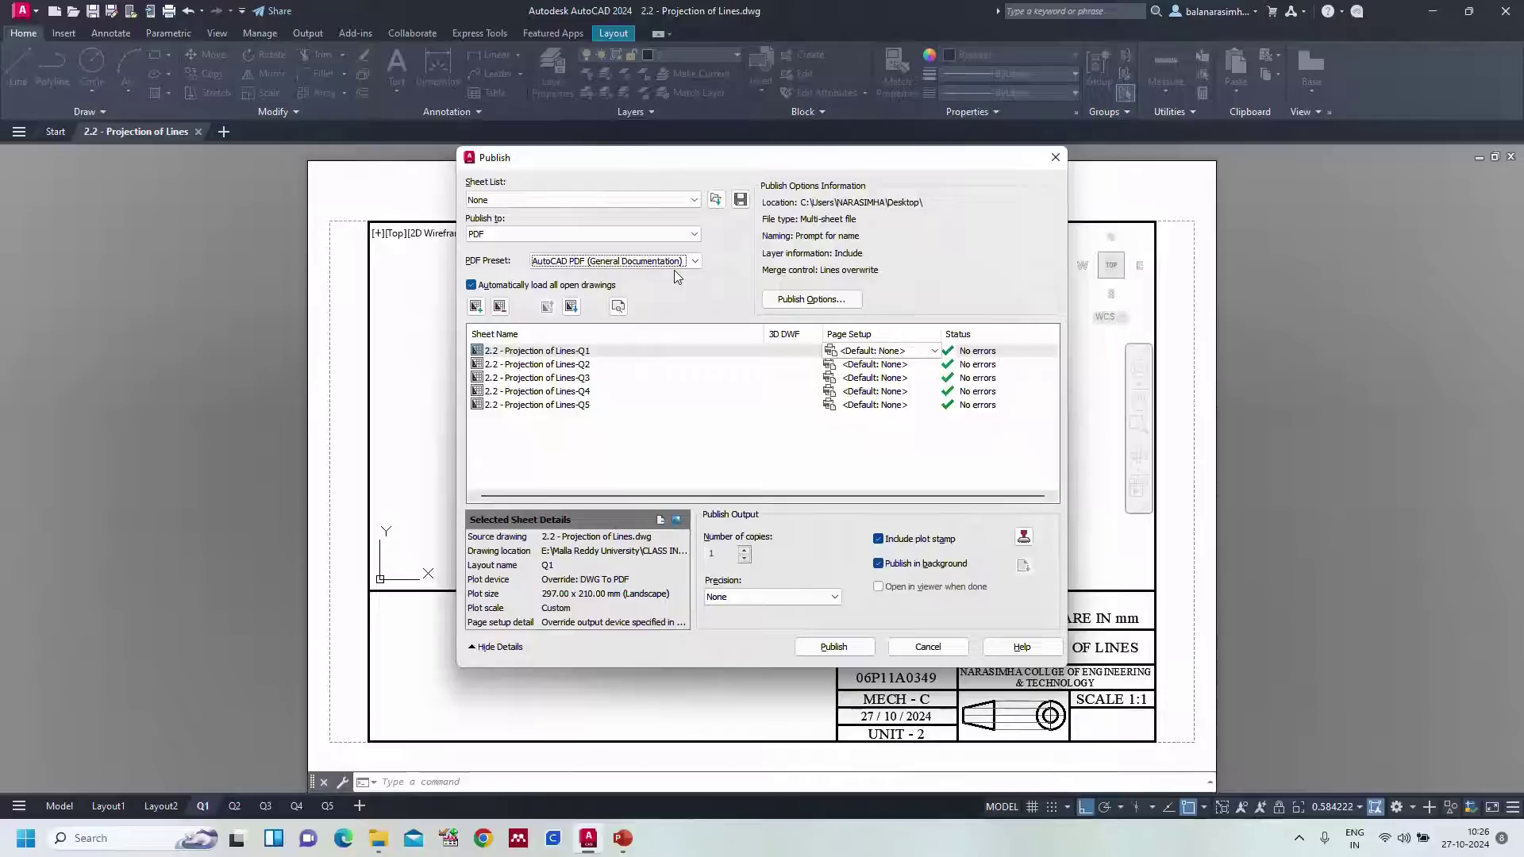
pyautogui.click(522, 234)
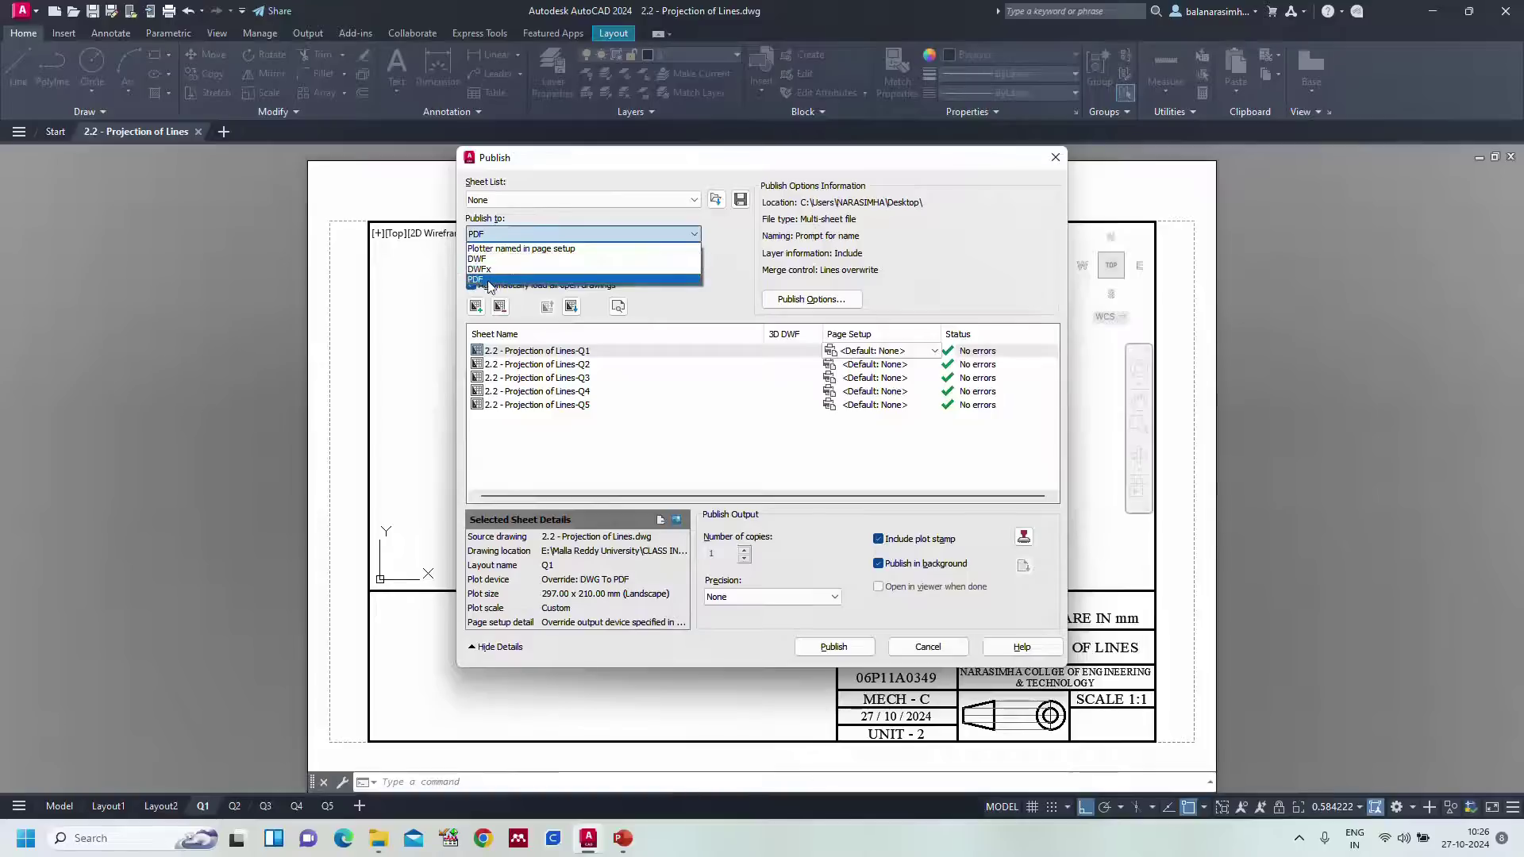
pyautogui.click(528, 282)
pyautogui.click(601, 262)
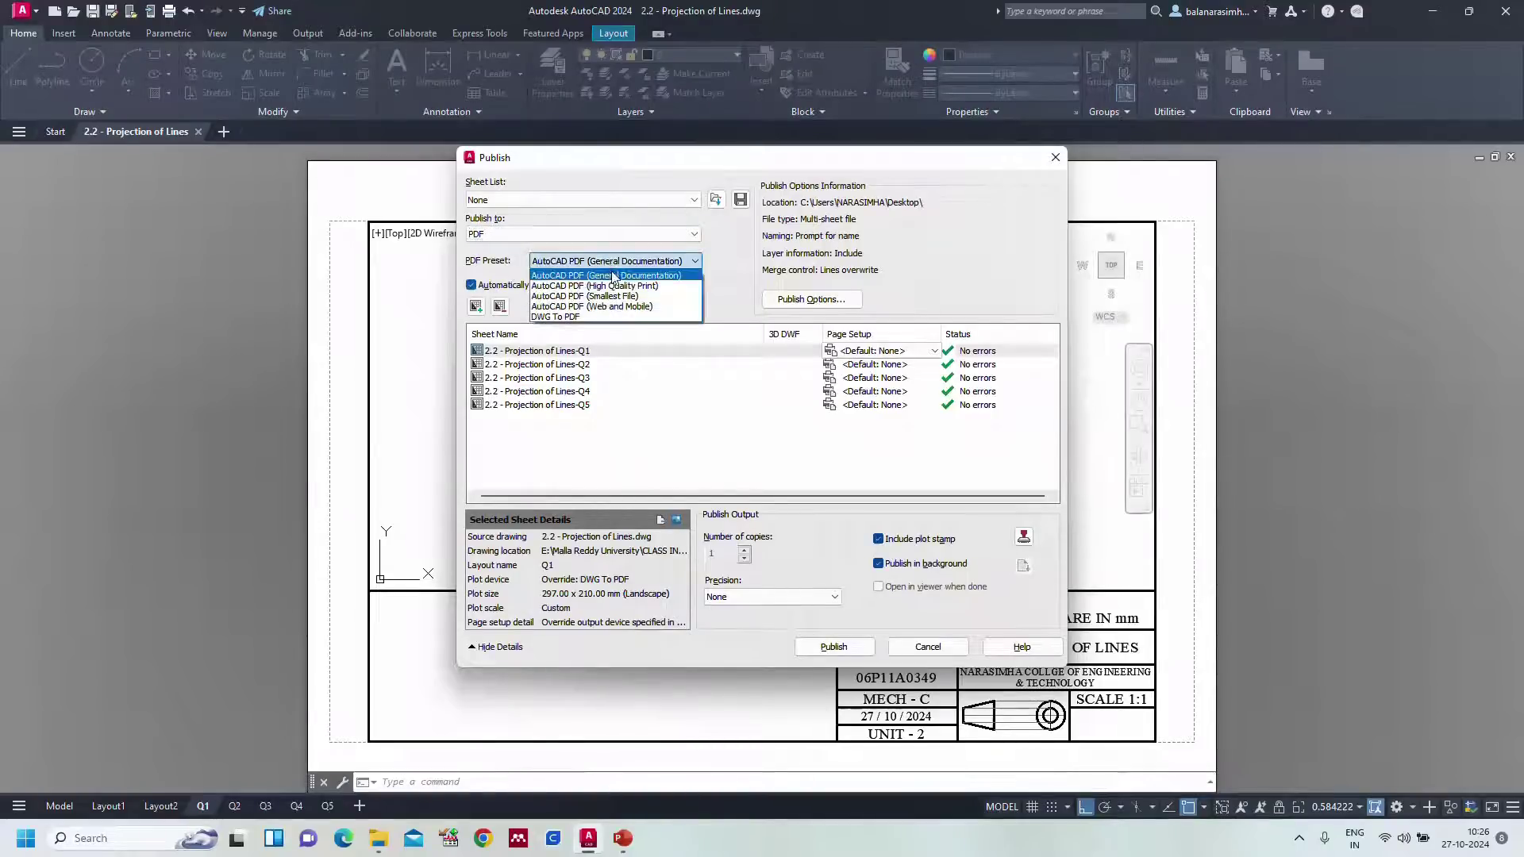
pyautogui.click(612, 275)
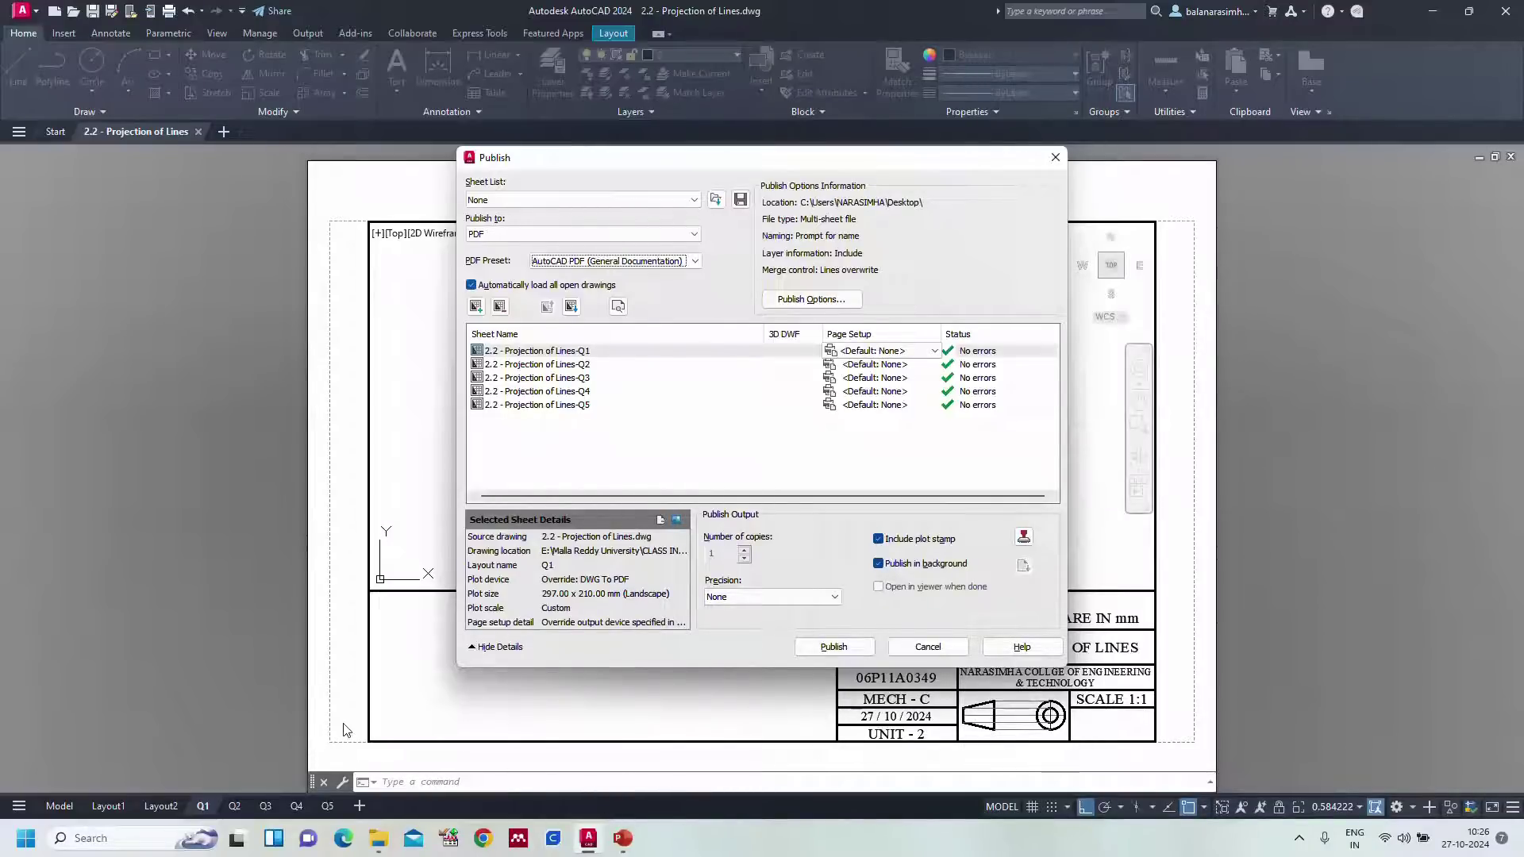
pyautogui.click(881, 542)
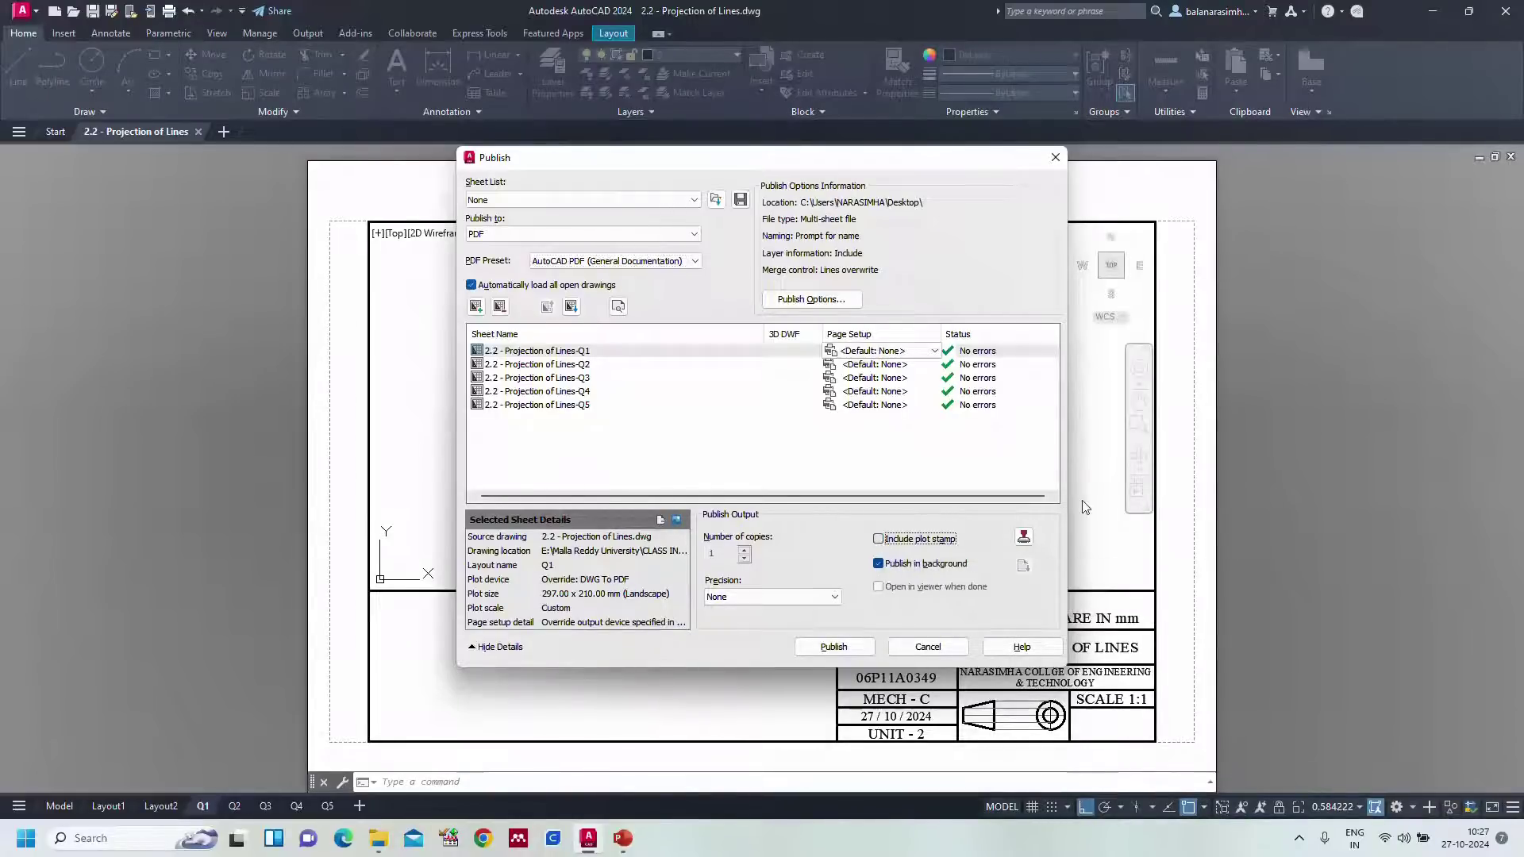
pyautogui.click(879, 565)
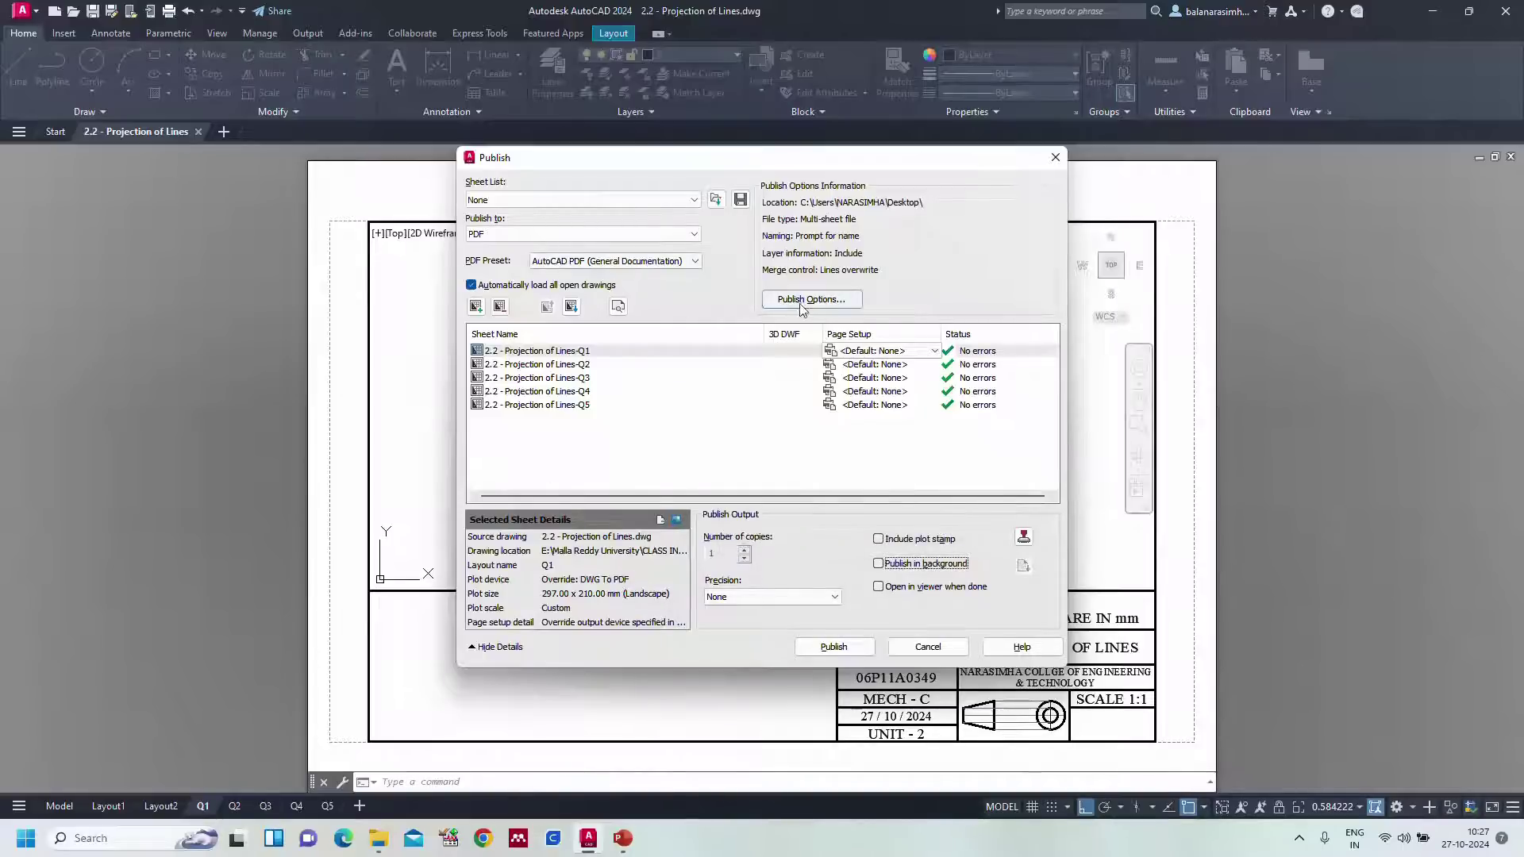
# Publish to '2.2 - Projection of Lines.pdf' on the Desktop, declining to save the sheet list.
pyautogui.click(834, 646)
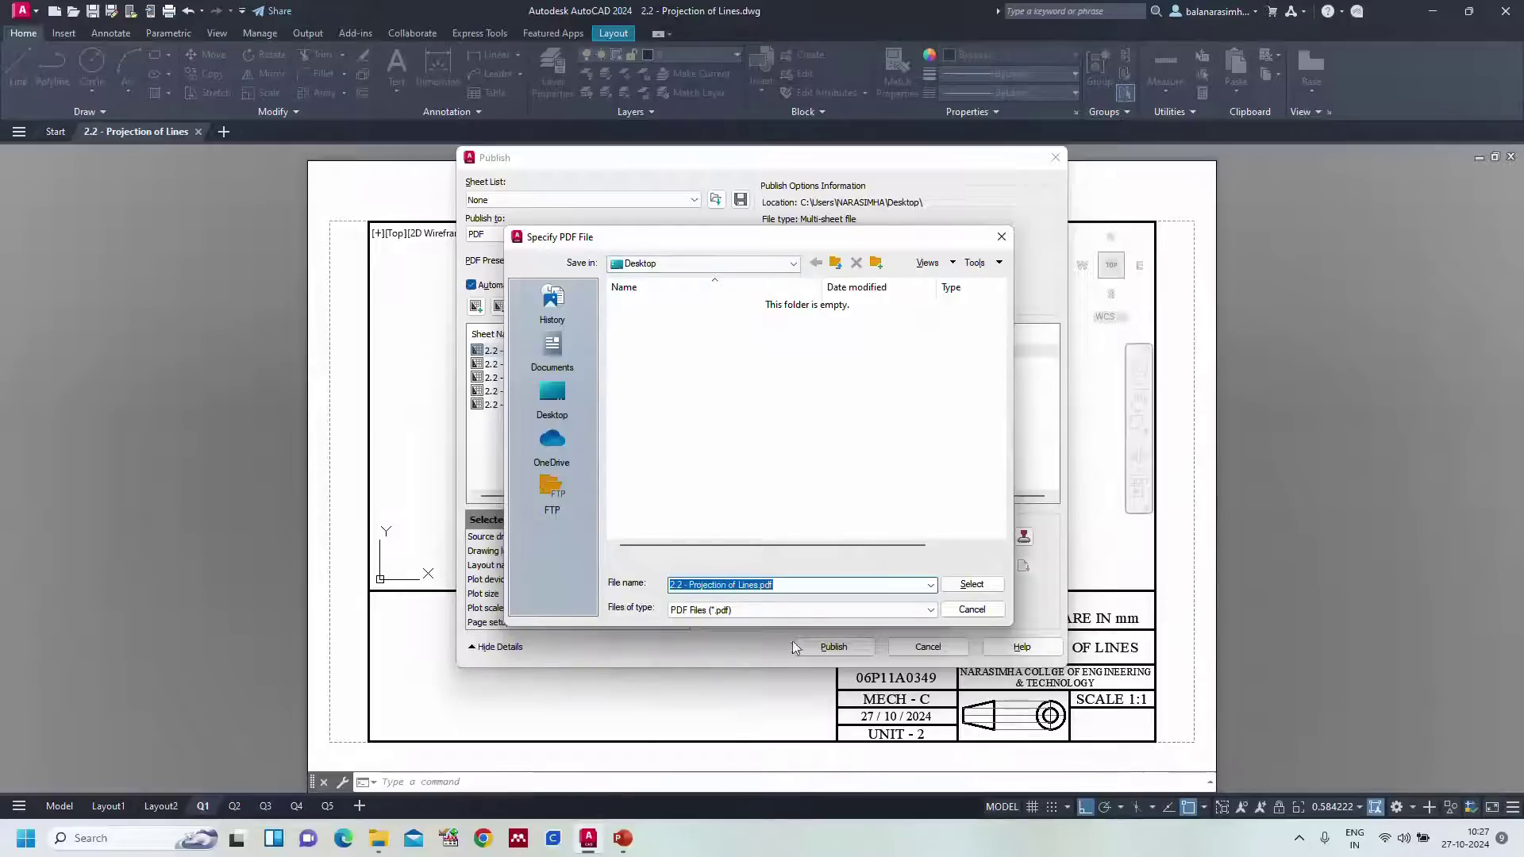
pyautogui.click(961, 585)
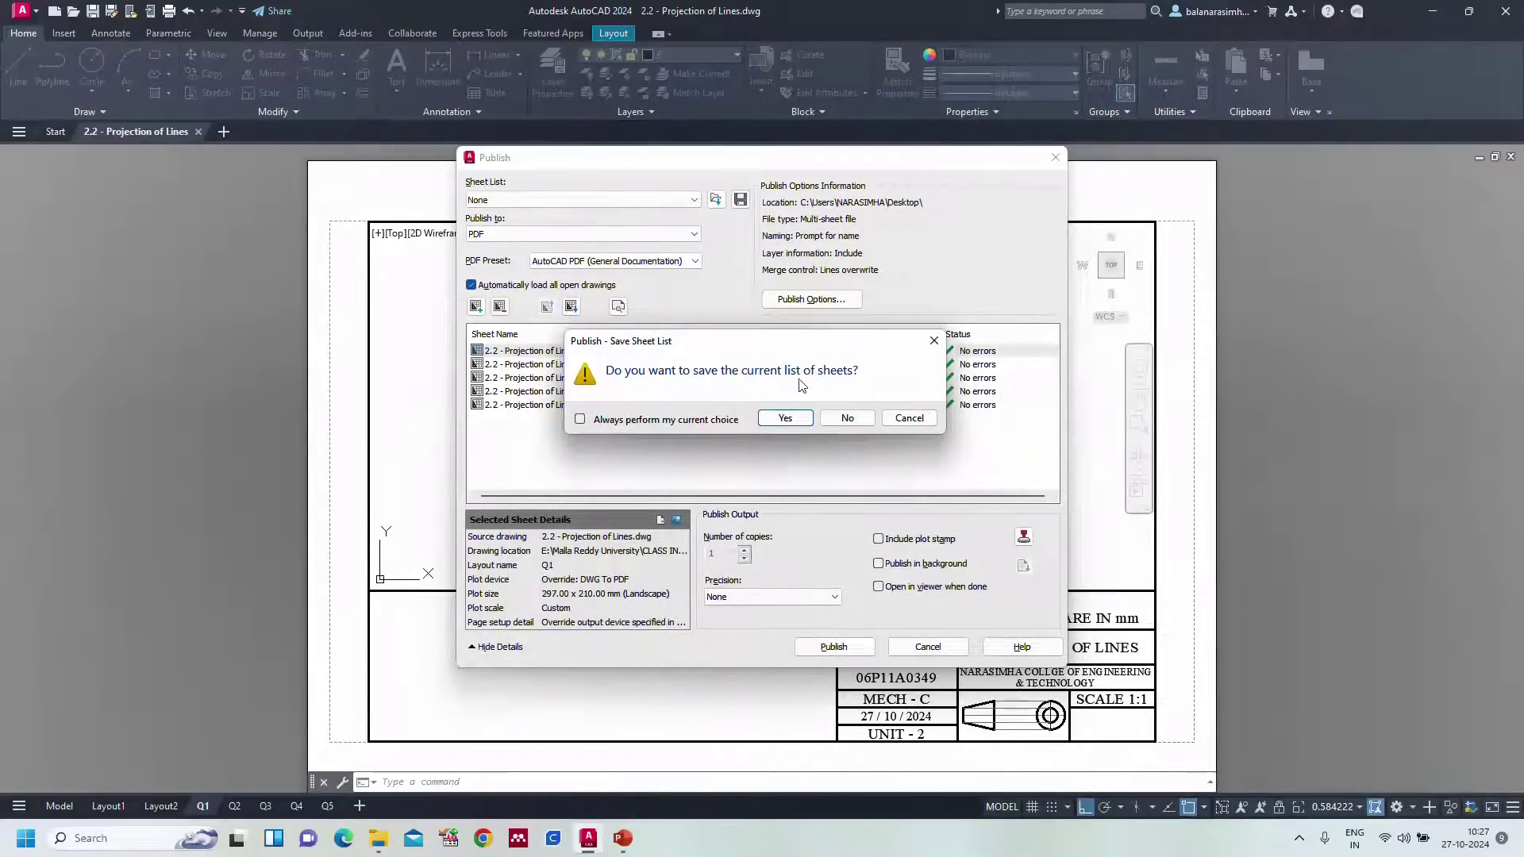
pyautogui.click(847, 418)
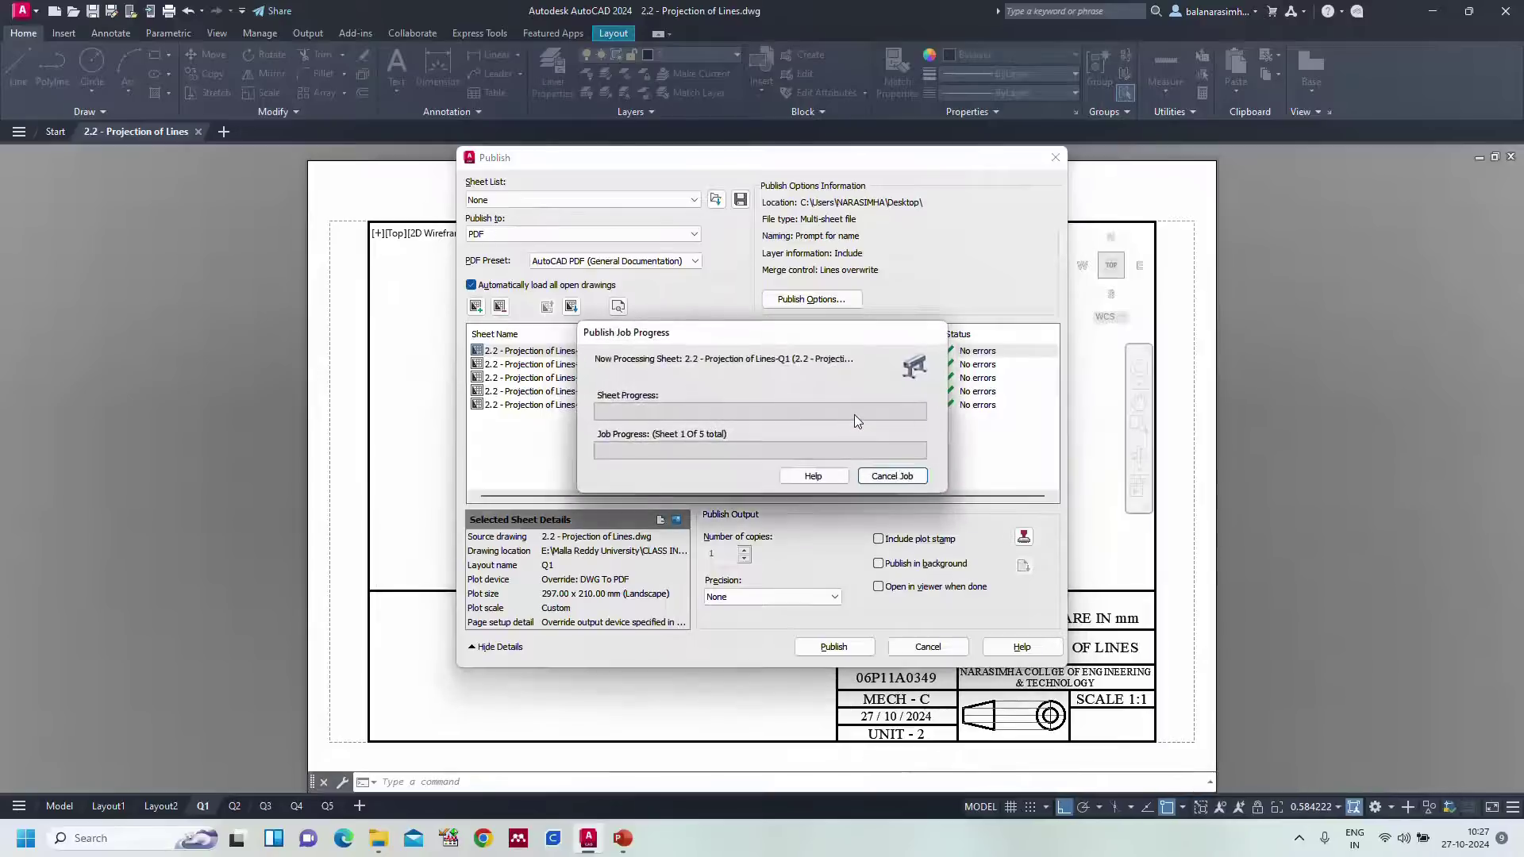